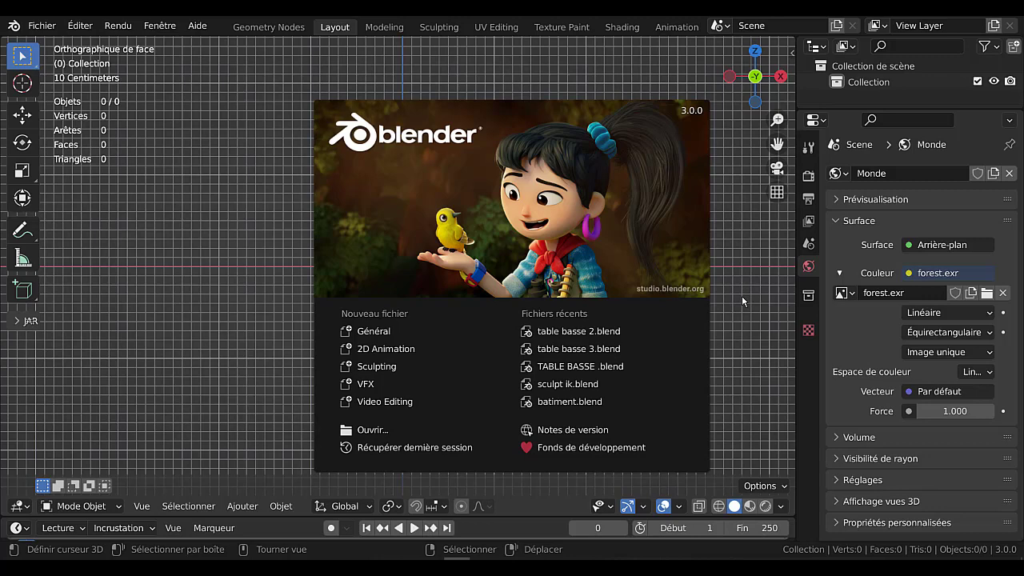
Dismiss the splash screen and add a torus mesh at the origin of the empty scene.
click(244, 318)
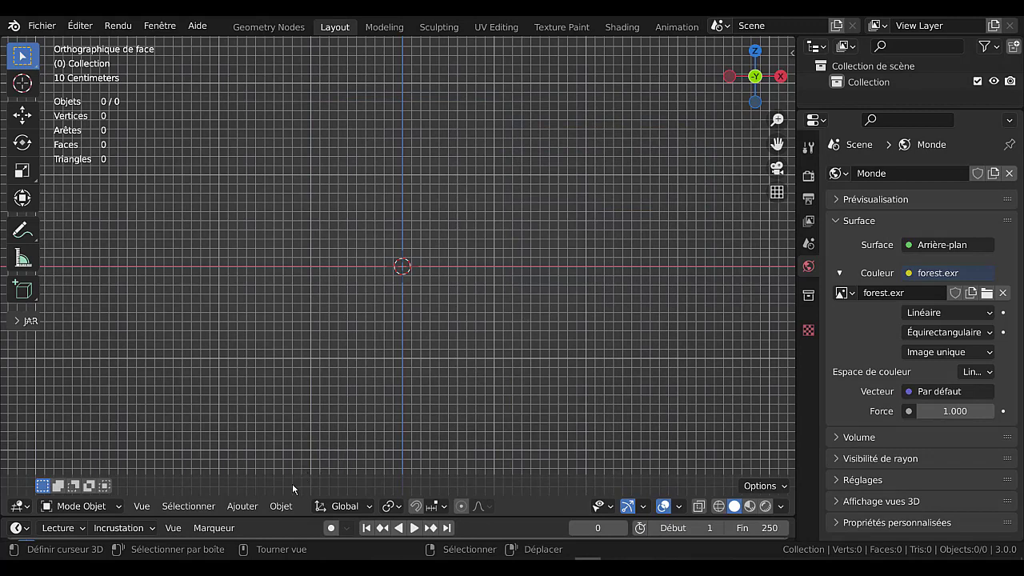
click(281, 506)
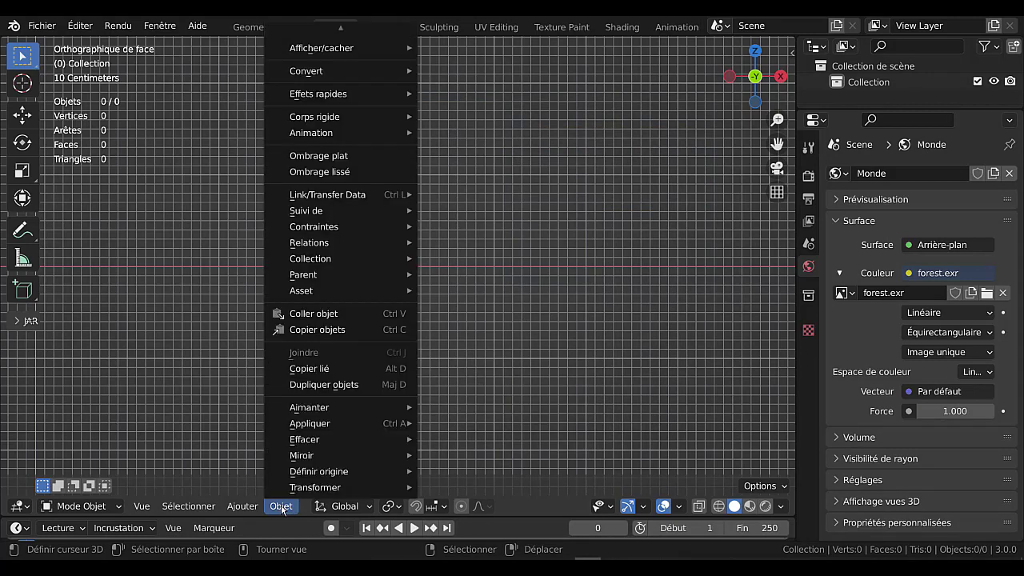
mouse_move(245, 507)
mouse_move(256, 487)
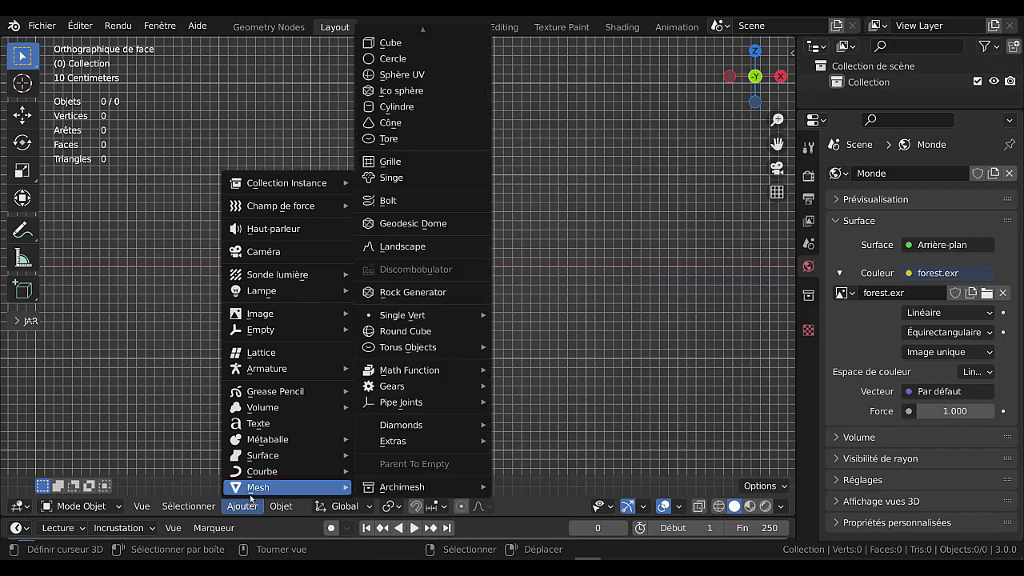
click(390, 139)
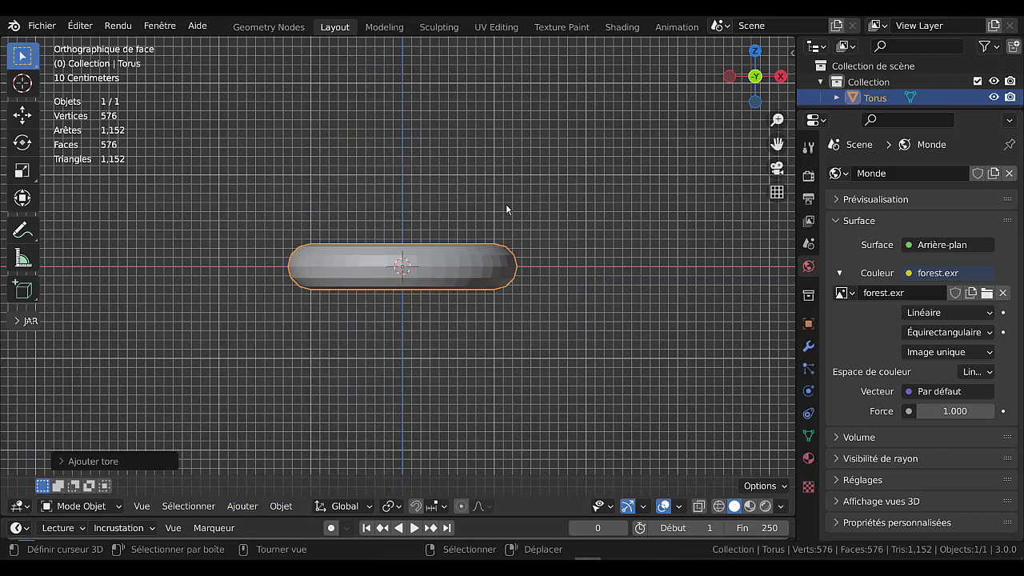
scroll(506, 203, down, 2)
middle_drag(553, 229, 532, 249)
scroll(526, 258, up, 3)
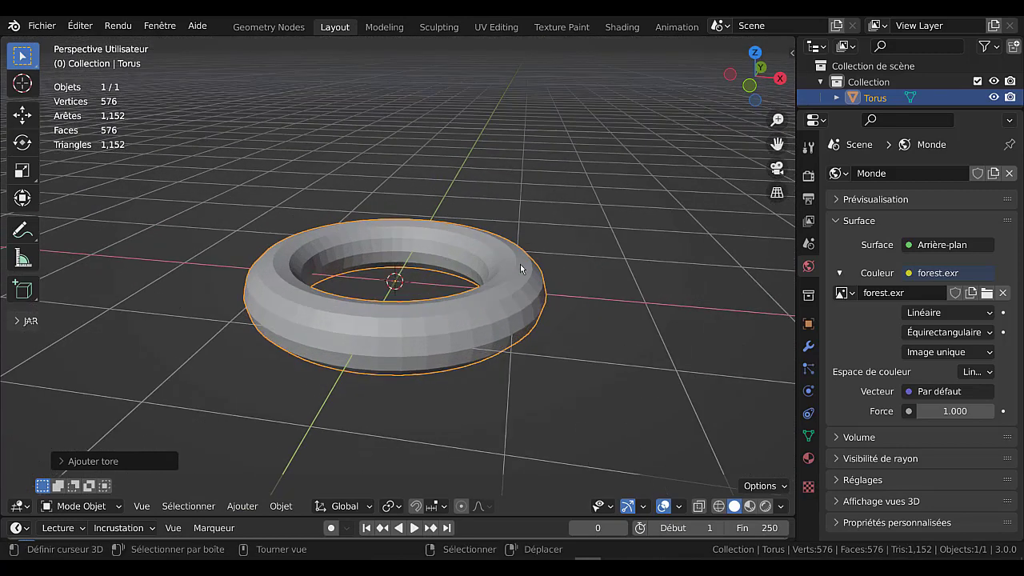
shift+middle_drag(586, 321, 603, 277)
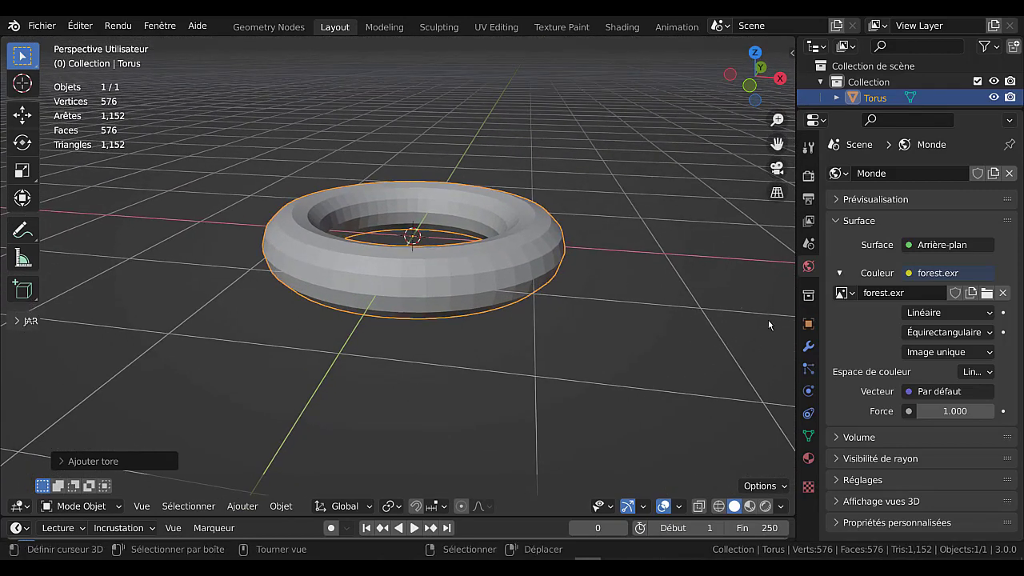
scroll(462, 286, up, 2)
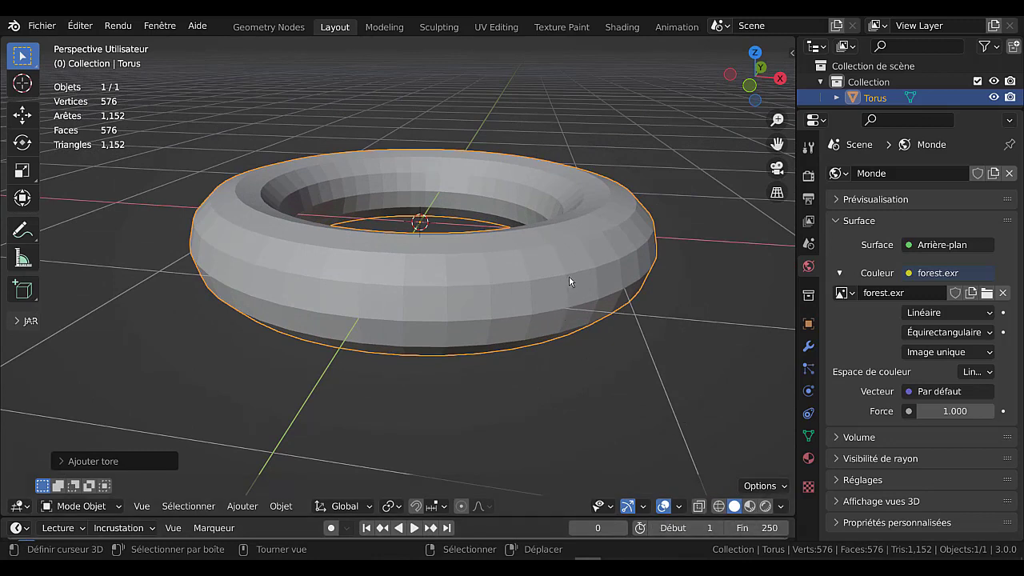
Delete the torus and return to the front orthographic view.
key(x)
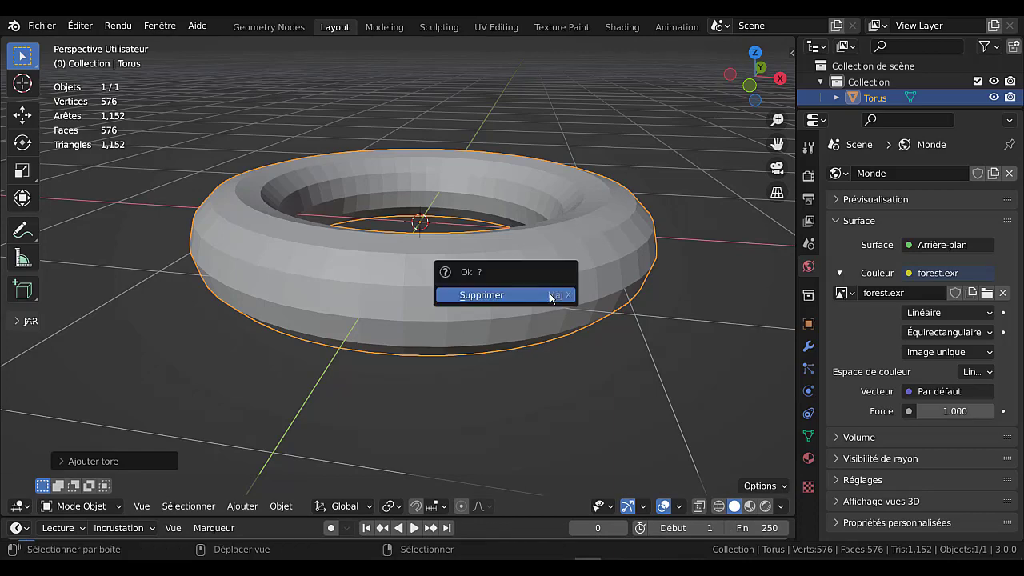
click(551, 296)
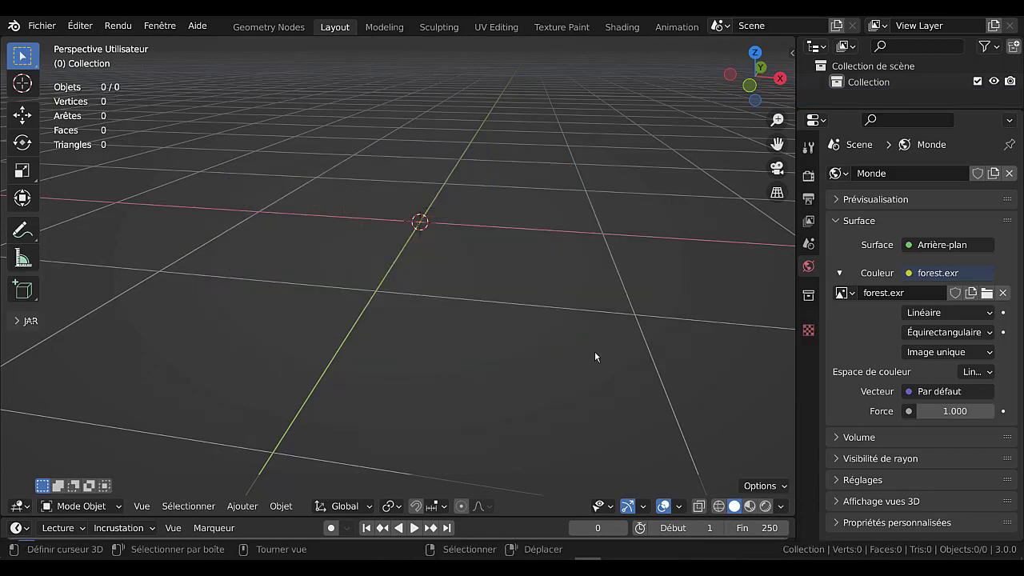
key(KP_1)
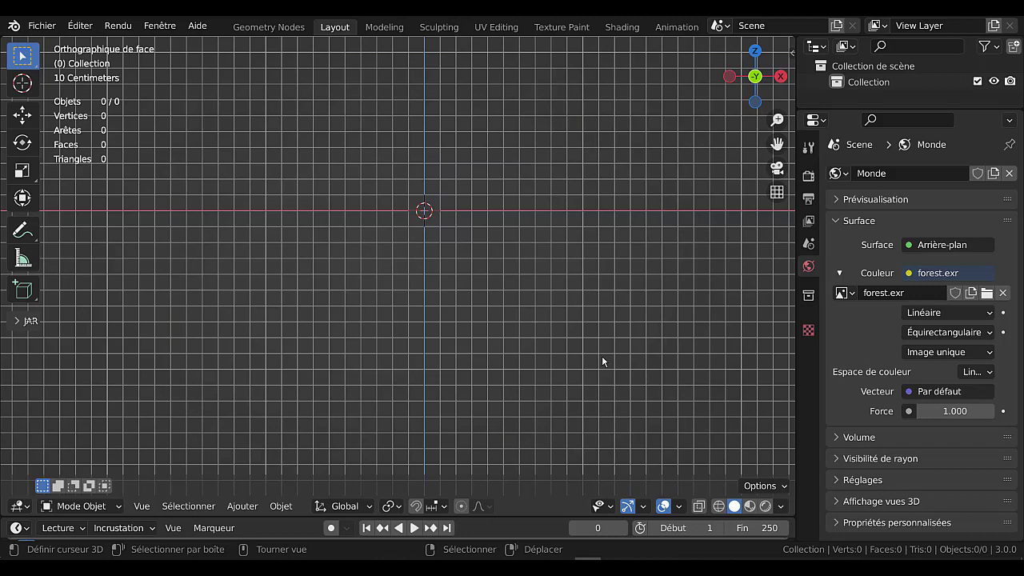
shift+middle_drag(634, 335, 628, 358)
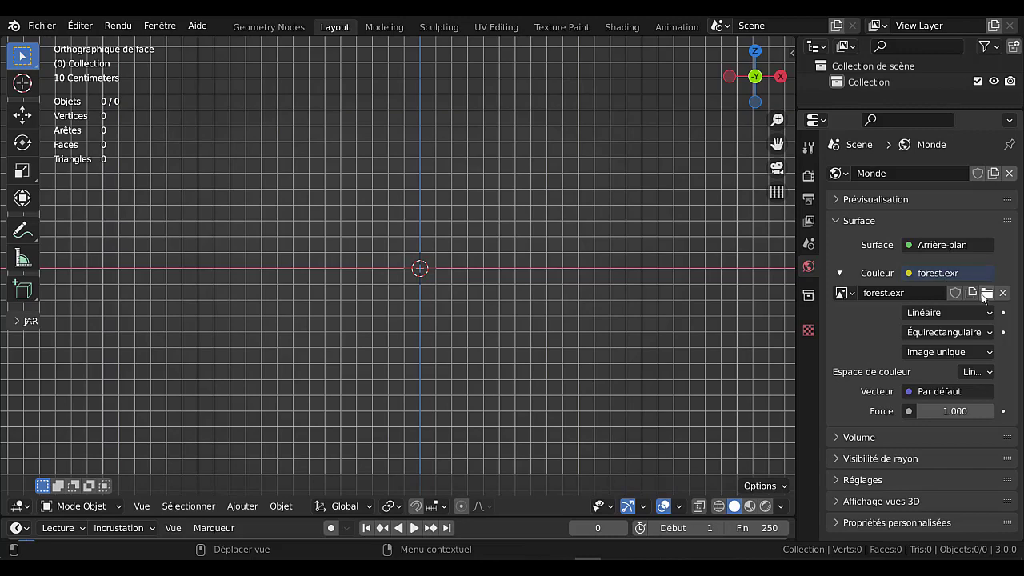
drag(797, 286, 674, 294)
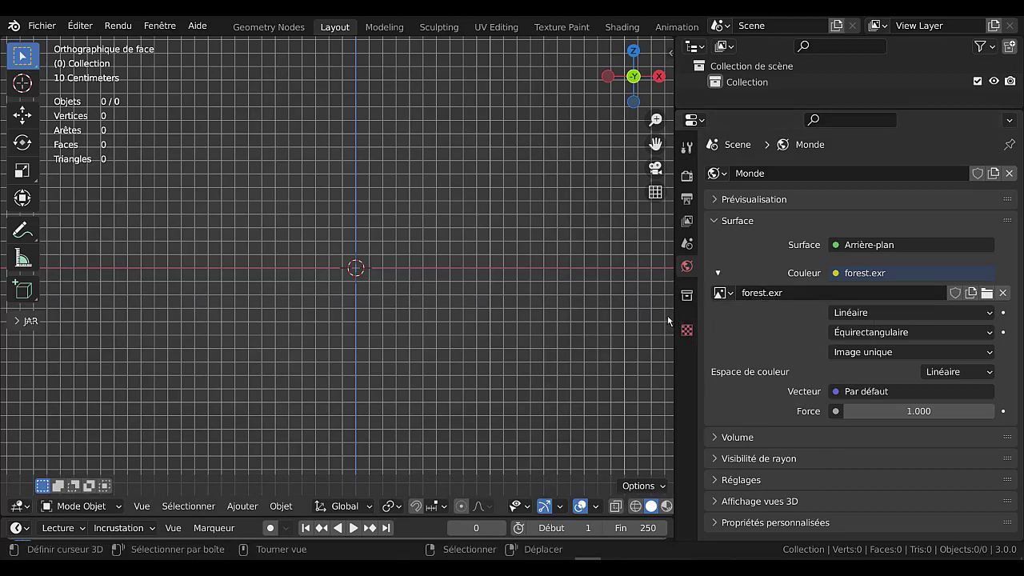
drag(676, 313, 854, 313)
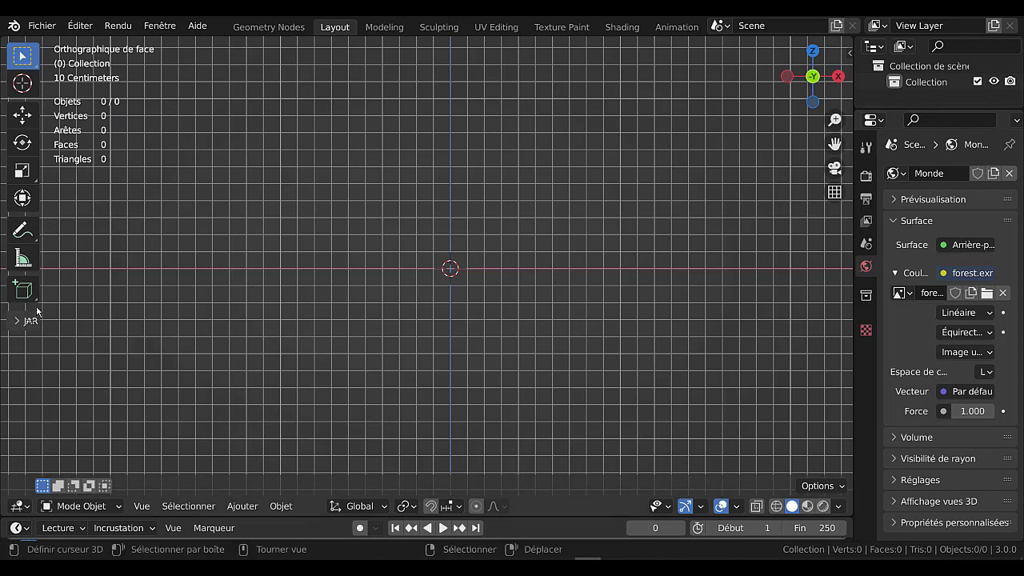
click(44, 26)
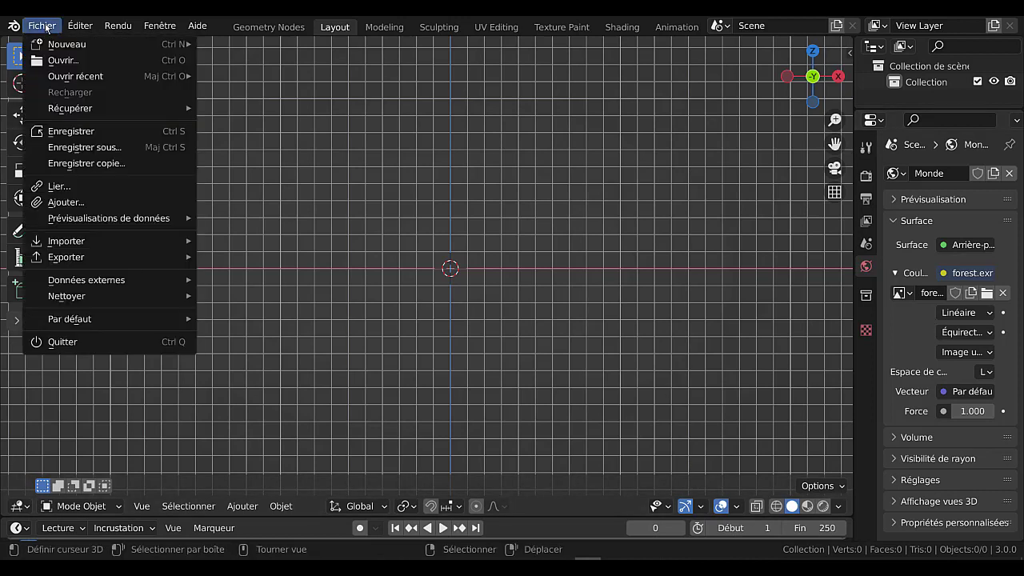
mouse_move(68, 320)
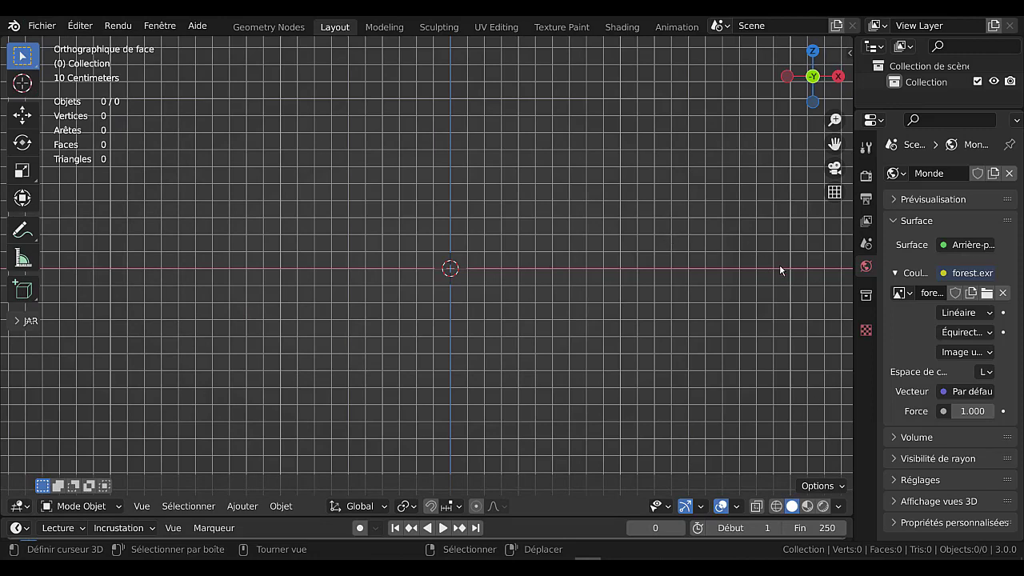
drag(847, 280, 803, 280)
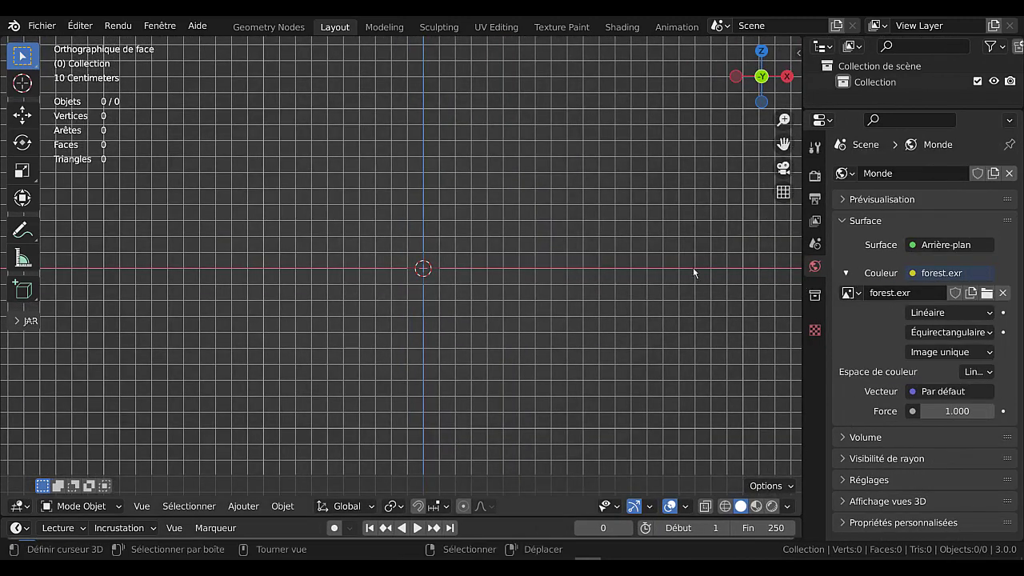
Preview the forest.exr world background in rendered viewport shading from several angles.
click(771, 506)
click(770, 506)
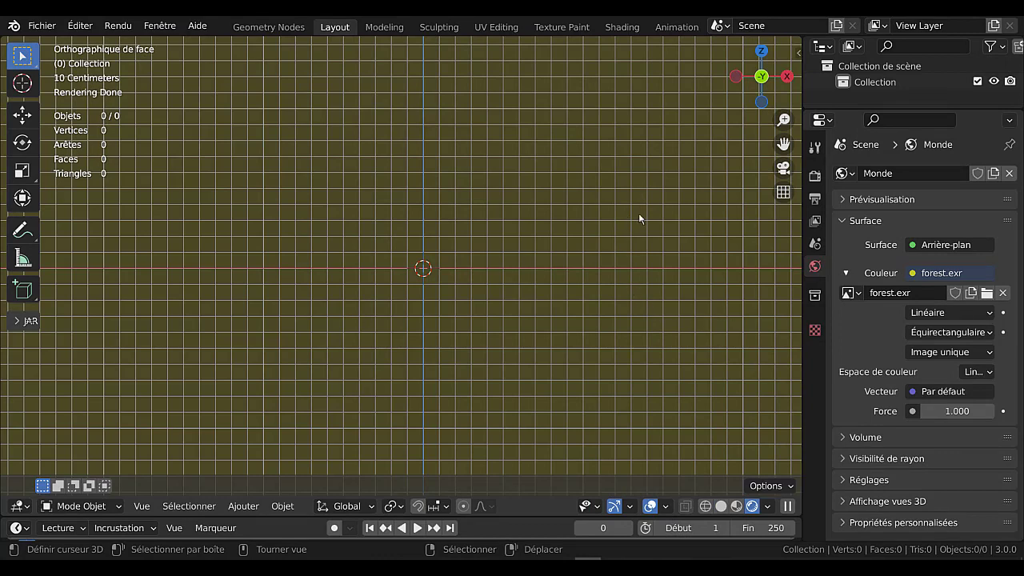
middle_drag(639, 213, 598, 226)
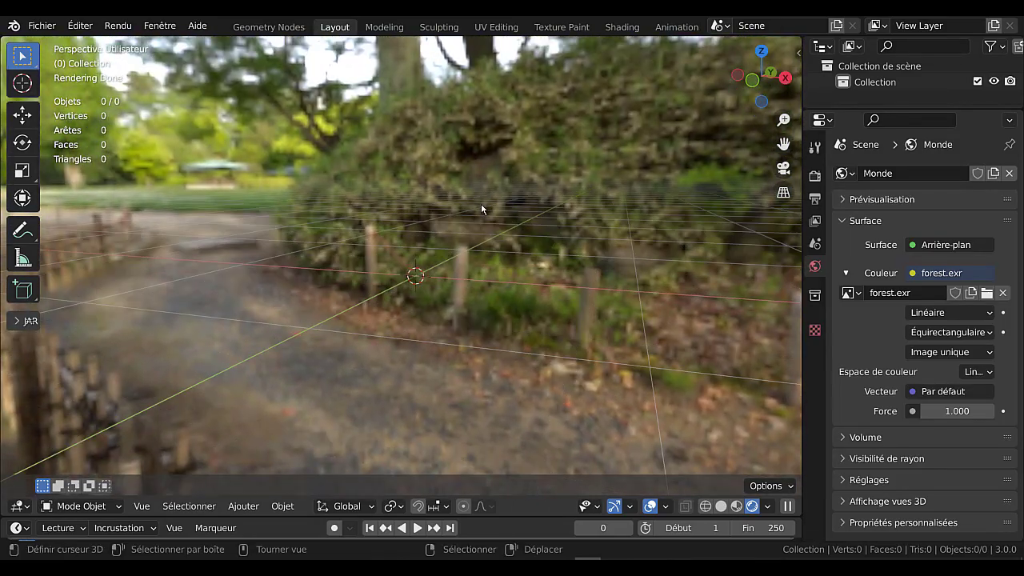
middle_drag(454, 296, 484, 269)
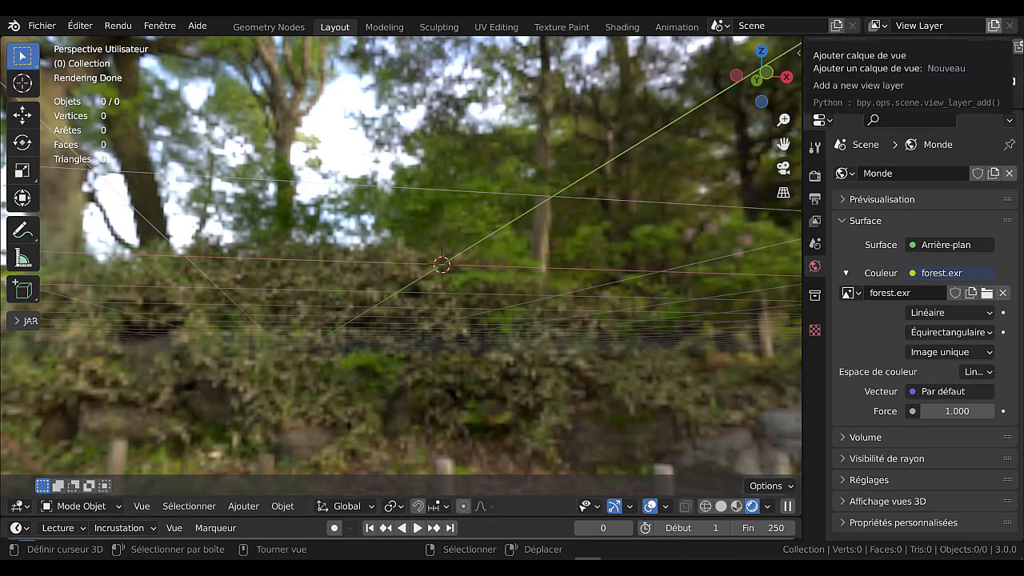
Quit without saving the changes, relaunch Blender 3.0.0 and dismiss its splash screen.
key(ctrl+q)
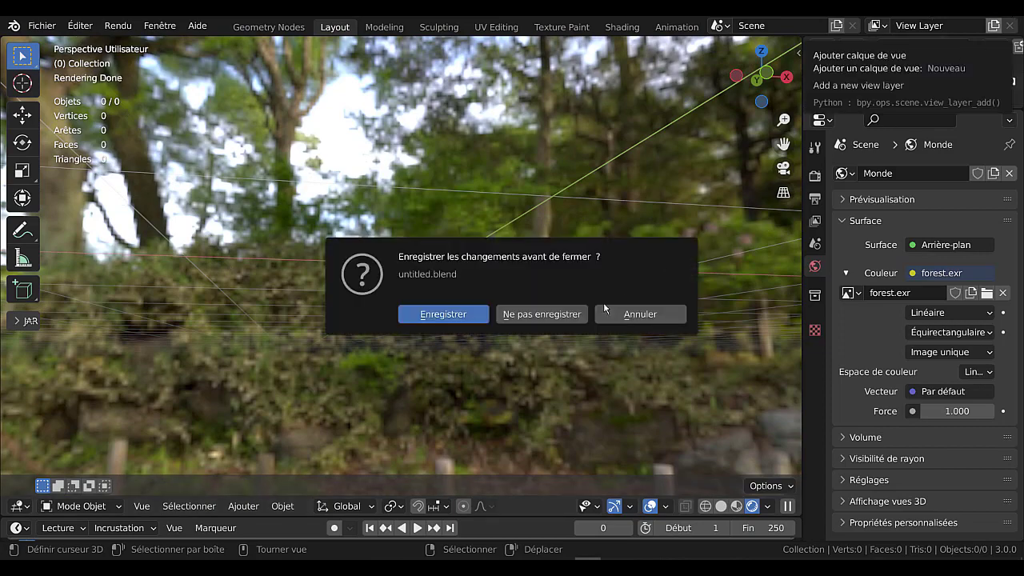
click(565, 315)
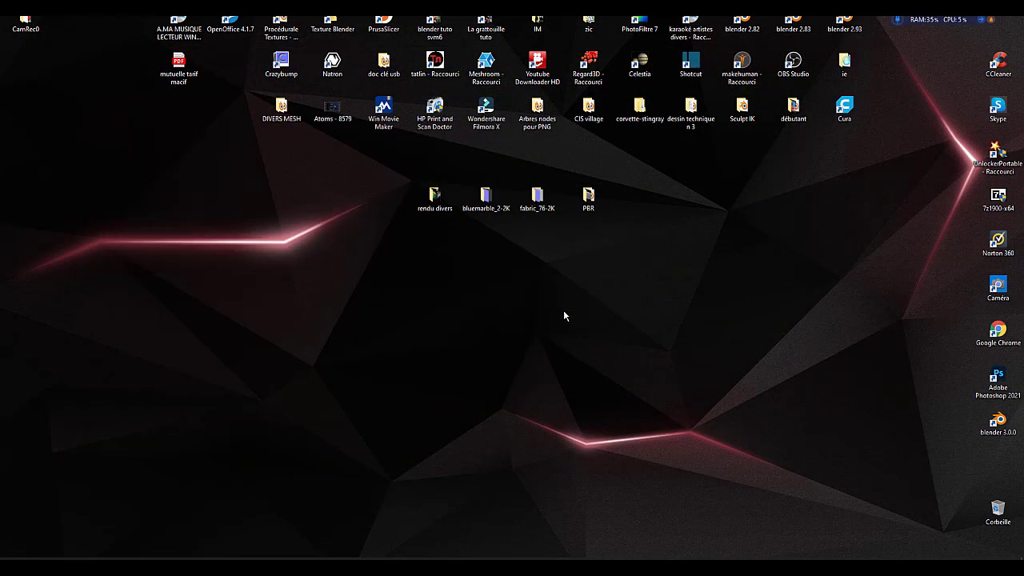
click(998, 421)
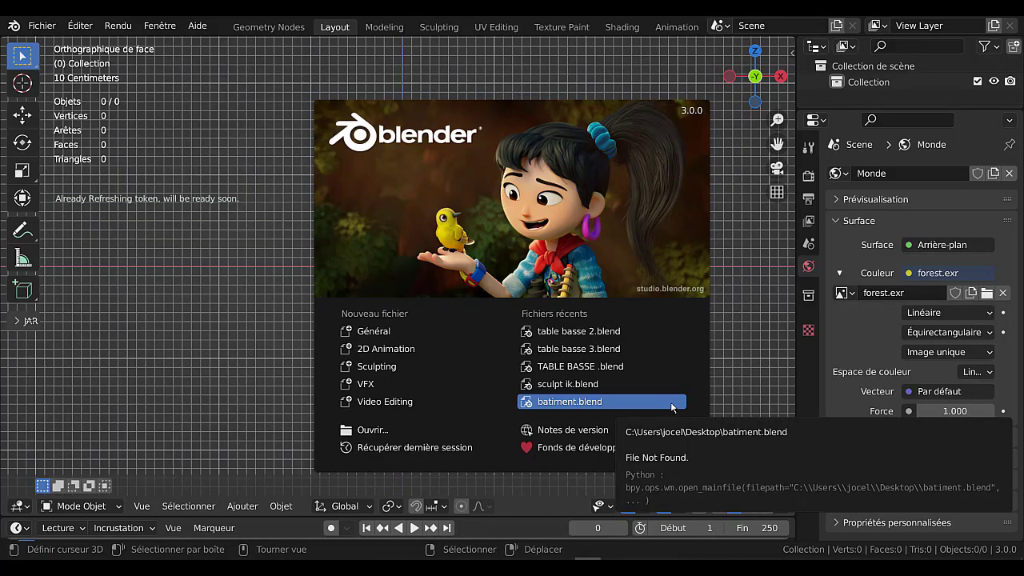
click(737, 335)
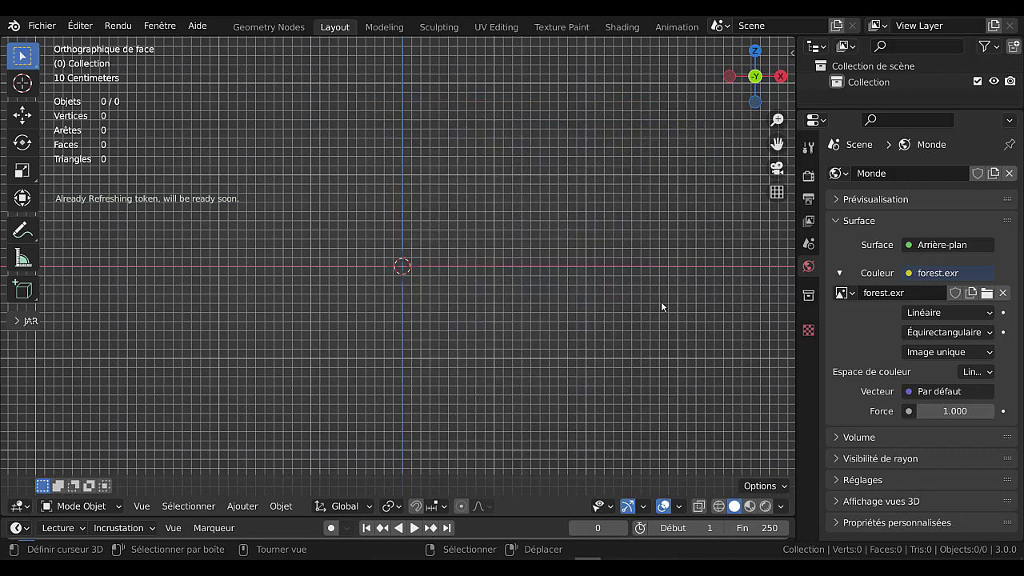
Switch the viewport to rendered shading and turn off the Caméra ray visibility of the forest.exr world.
click(766, 505)
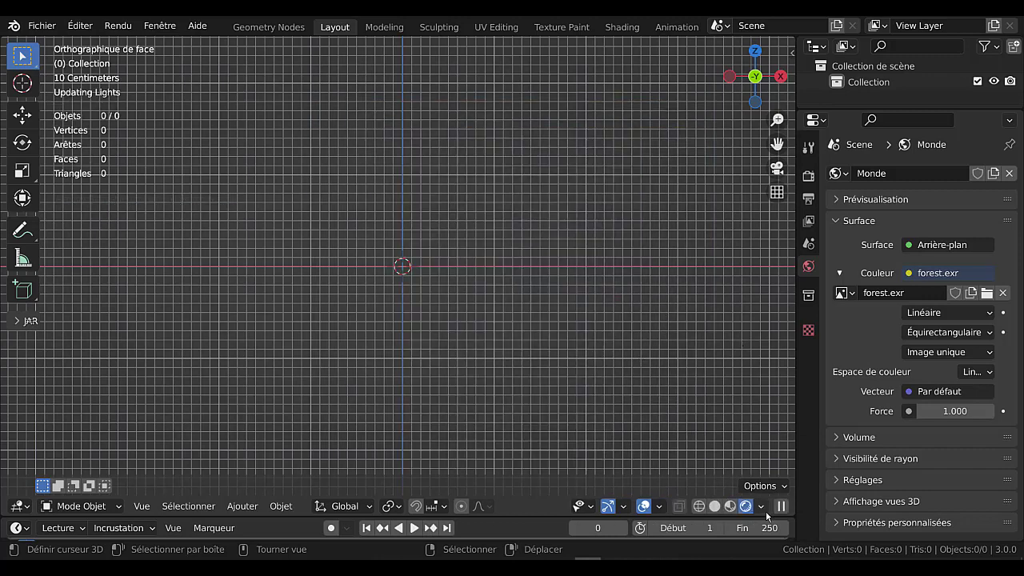
click(766, 511)
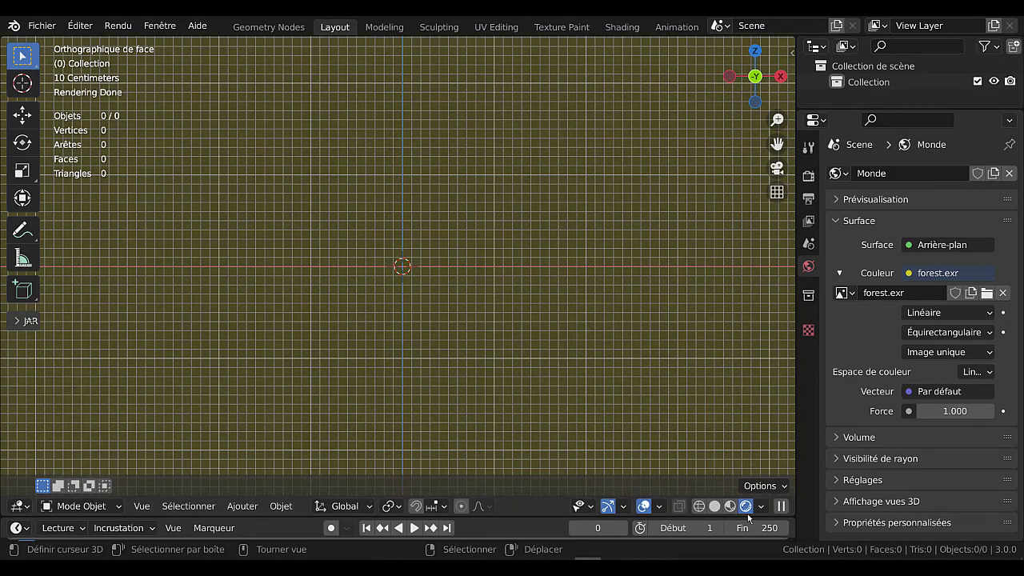
middle_drag(538, 257, 509, 271)
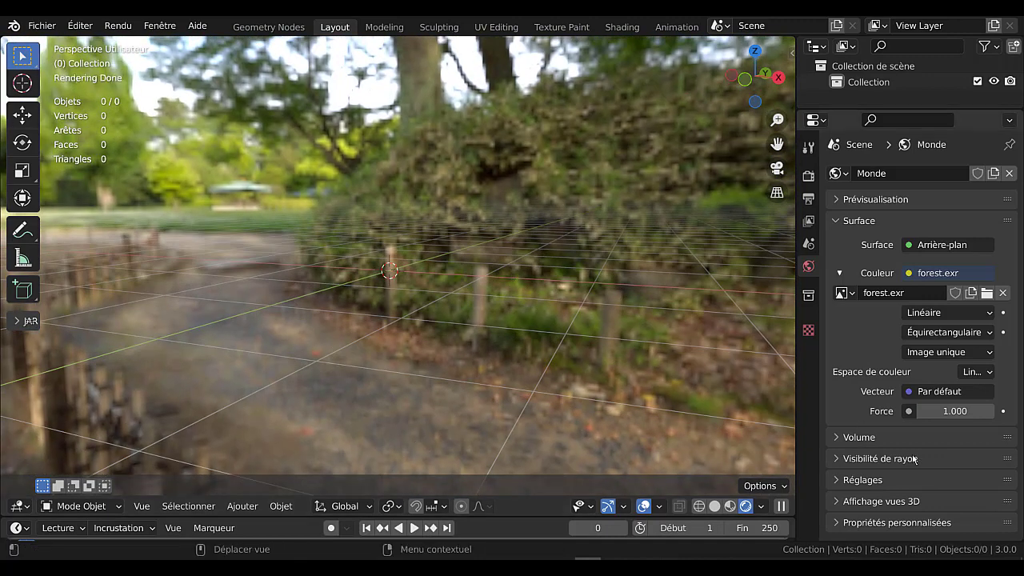
click(842, 463)
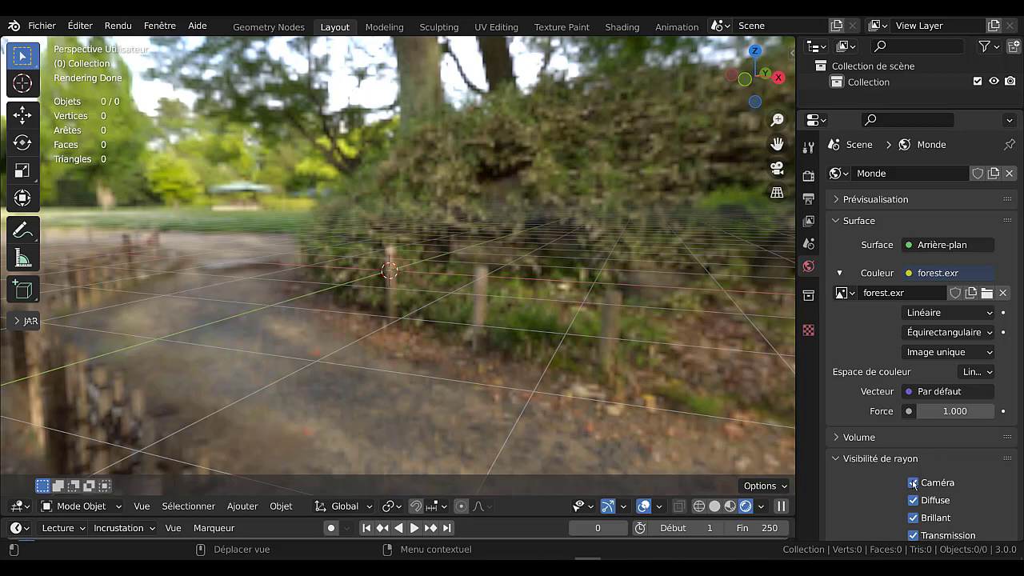
click(915, 484)
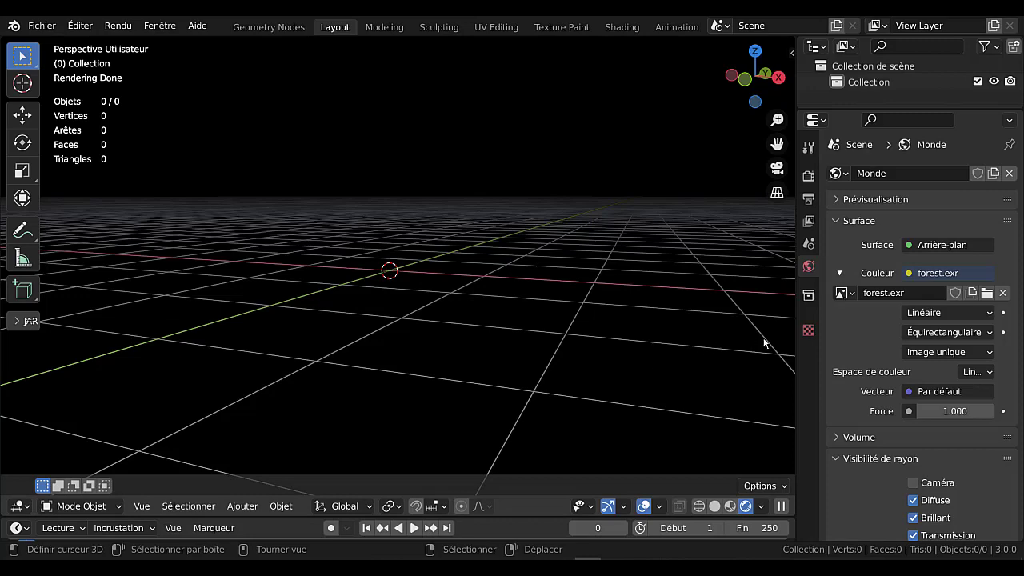
Enlarge the viewport area, add a torus mesh at the origin and set the viewport to solid shading.
drag(803, 362, 873, 362)
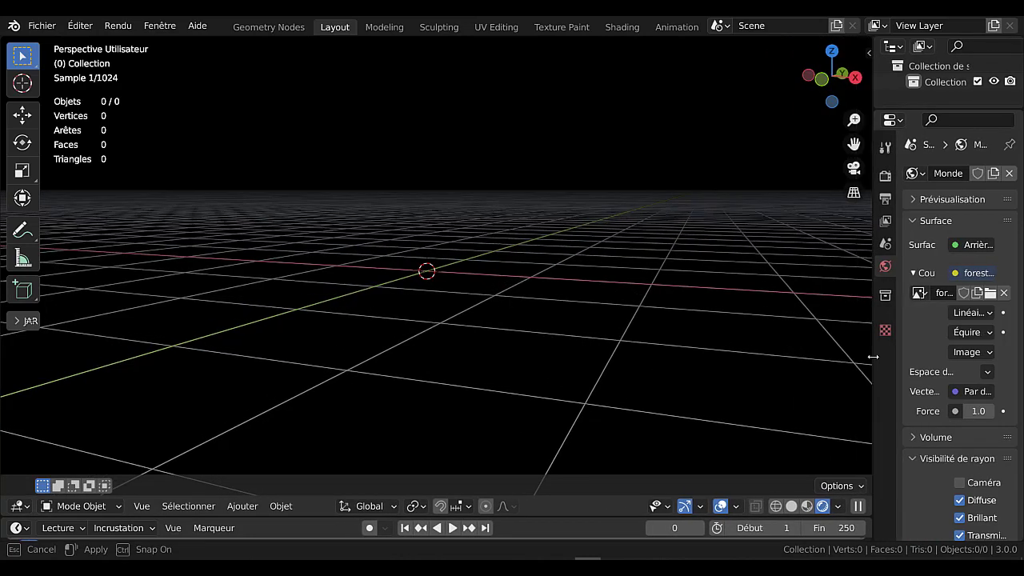
key(KP_1)
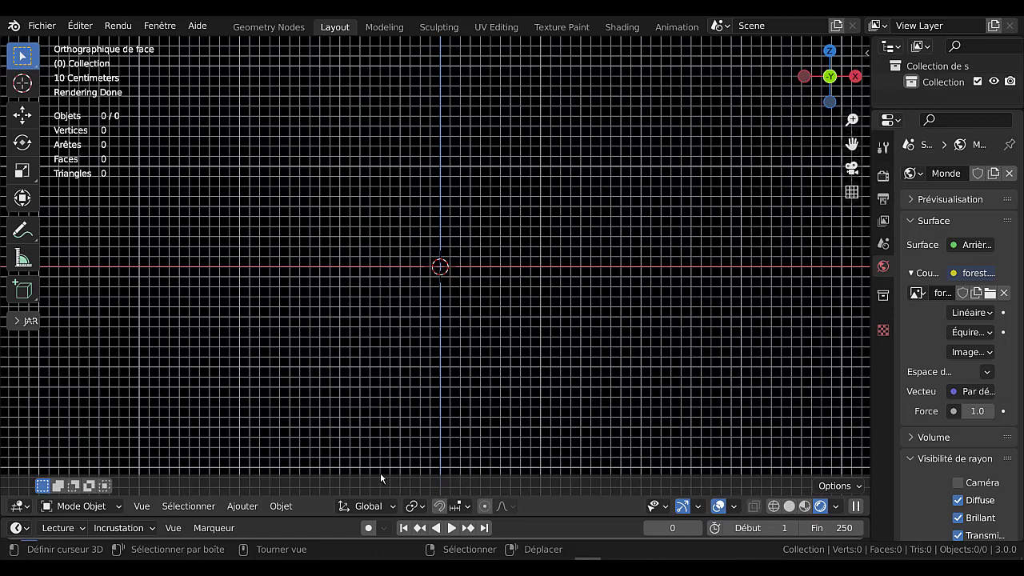
click(281, 504)
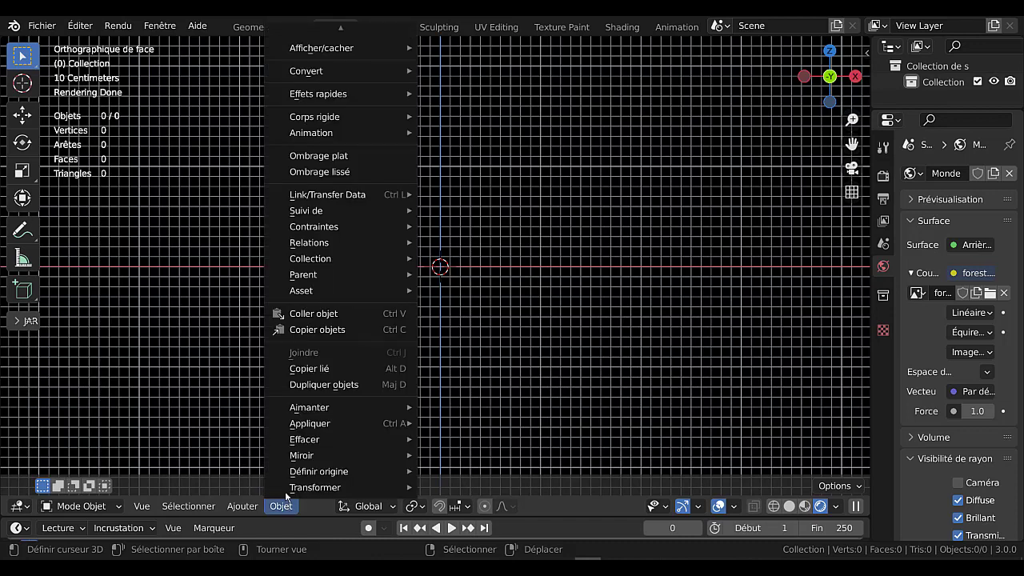
click(243, 504)
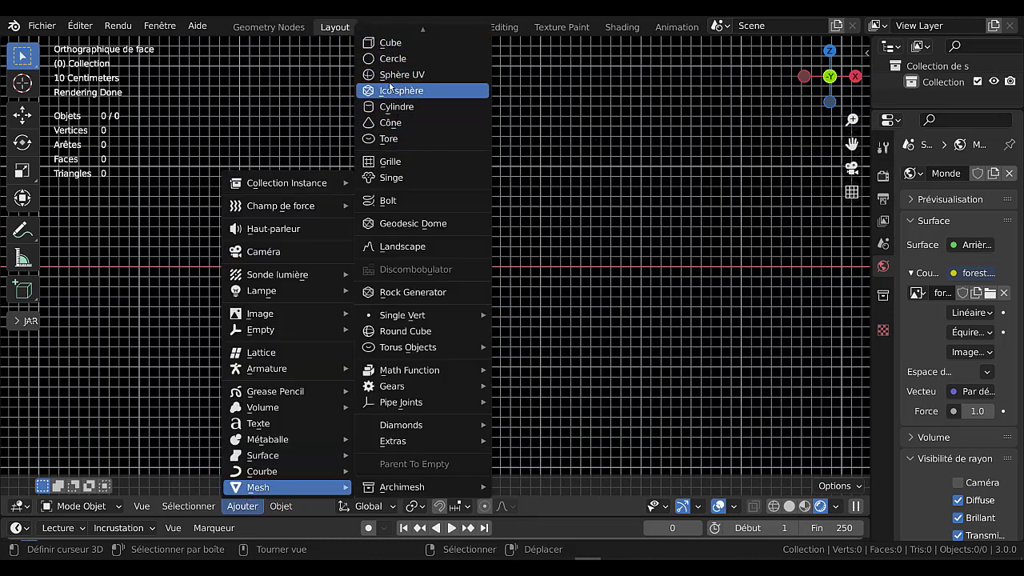
click(390, 140)
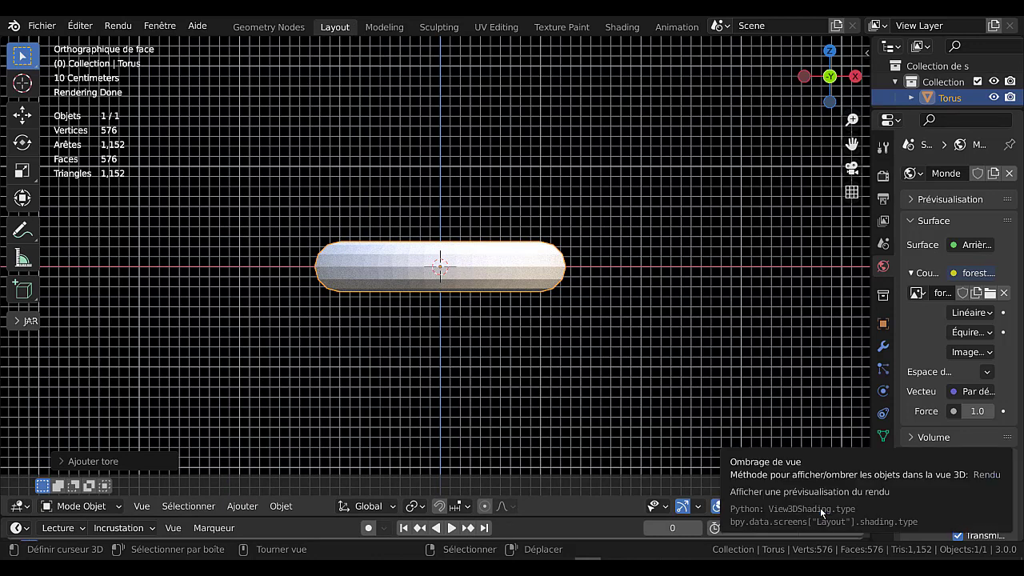
middle_drag(784, 354, 736, 377)
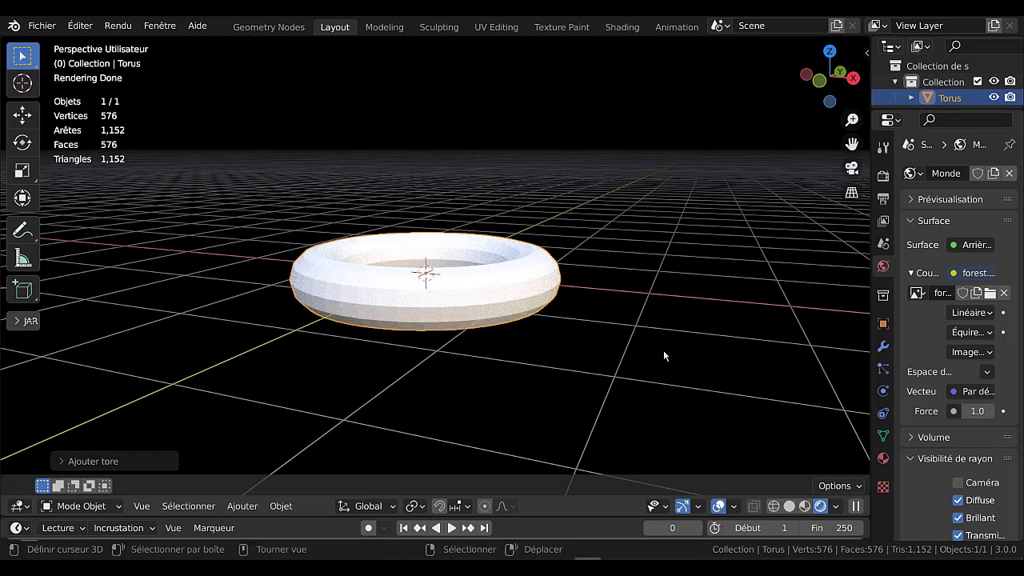
click(791, 506)
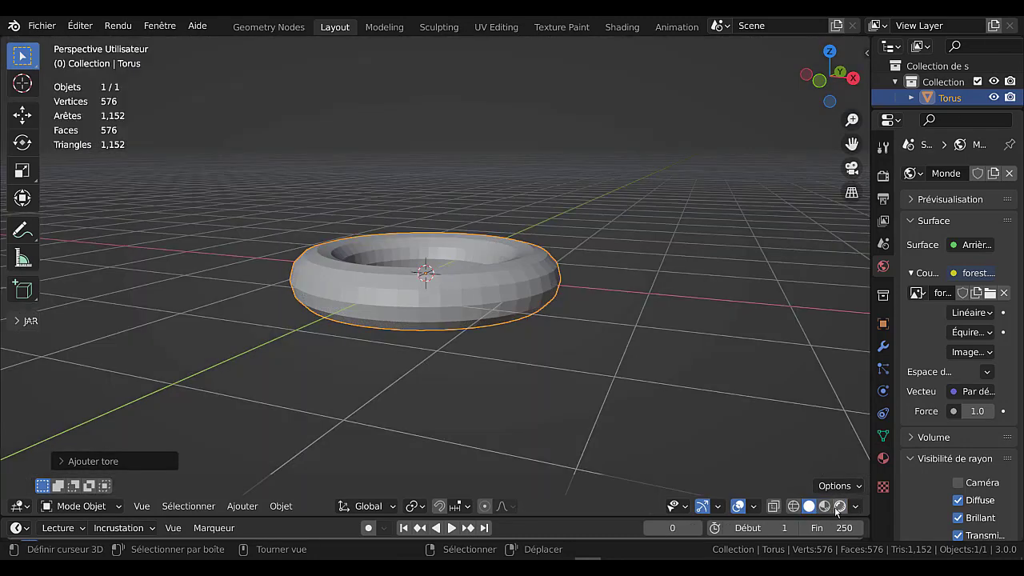
Compare the torus in rendered and material preview viewport shading.
click(821, 506)
click(836, 506)
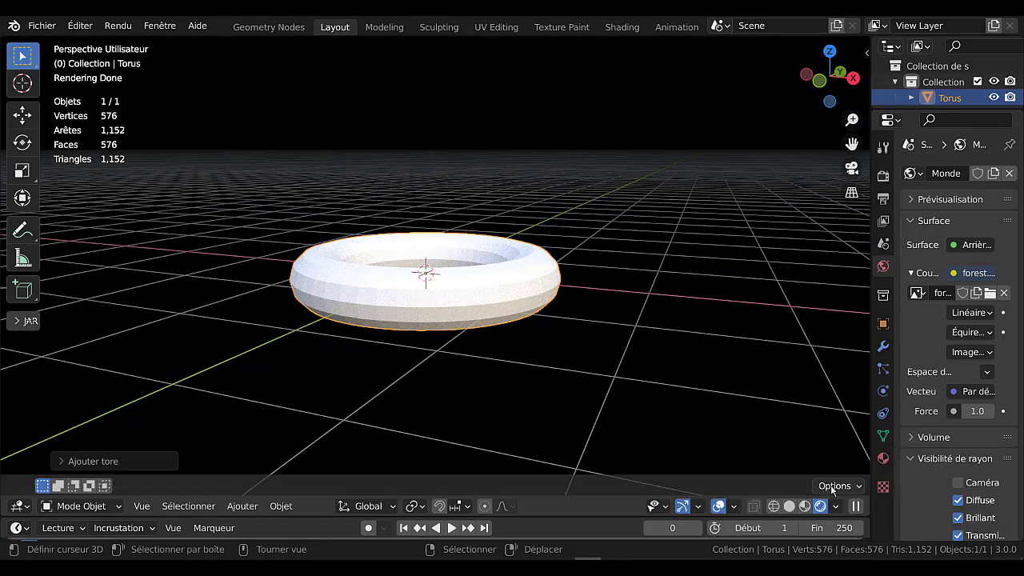
click(833, 487)
click(805, 505)
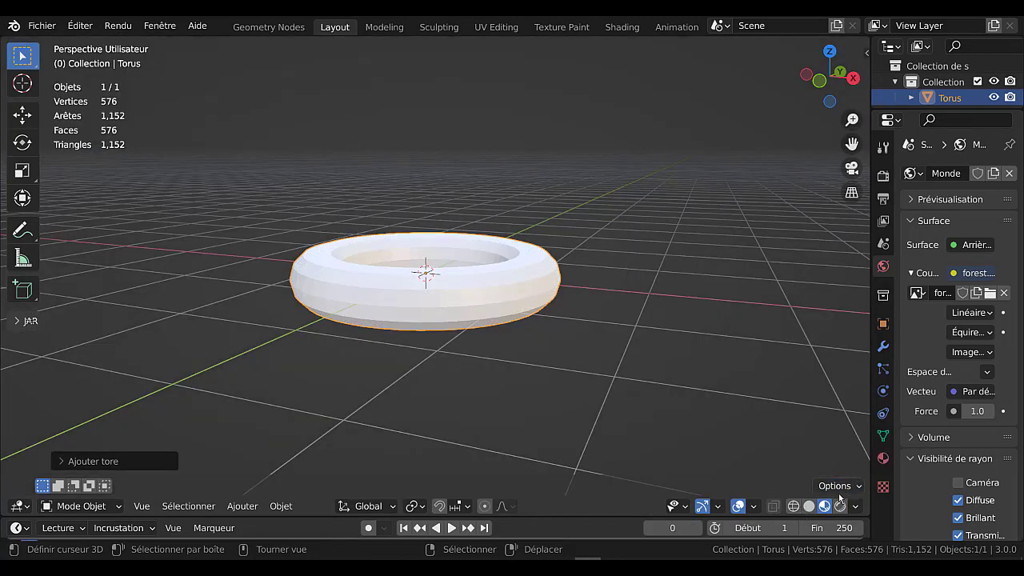
click(838, 488)
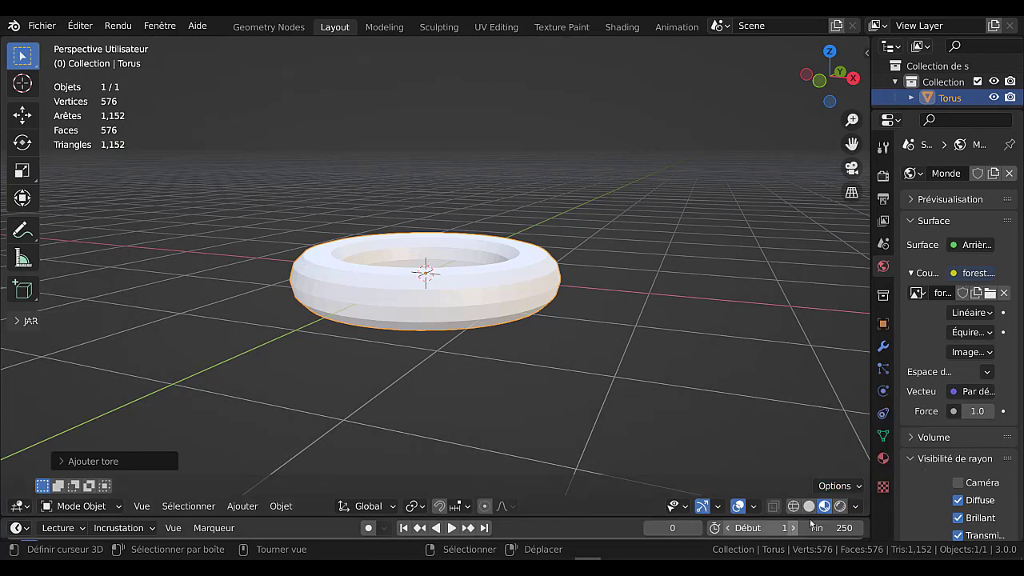
Enable Scene World lighting for the material preview and return the viewport to rendered shading.
click(856, 506)
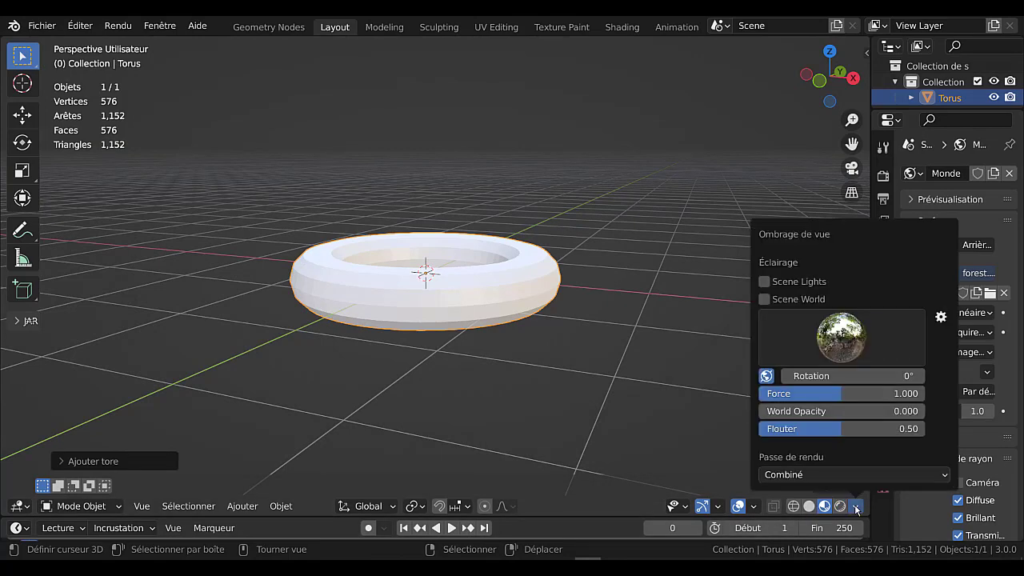
click(764, 282)
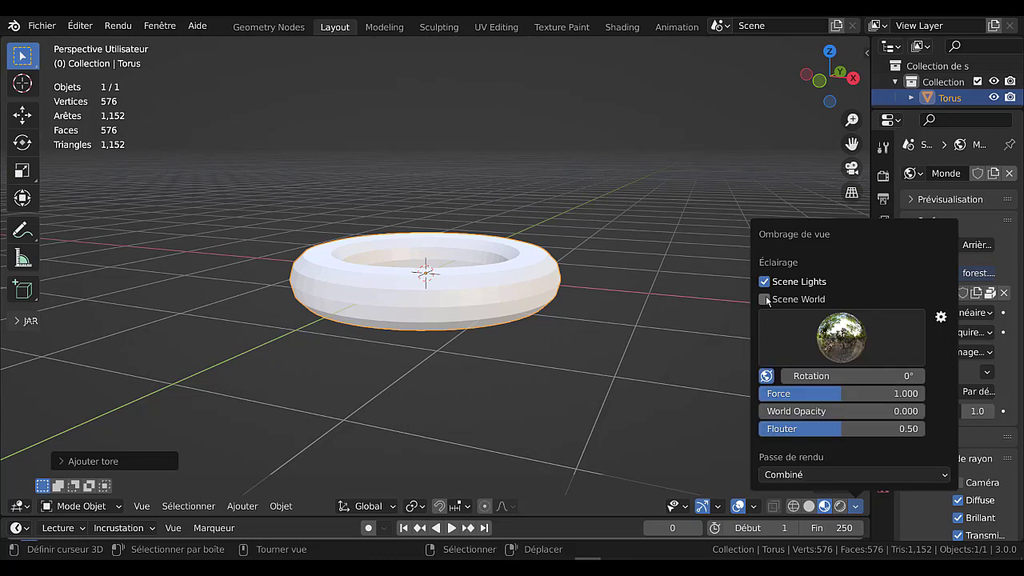
click(765, 299)
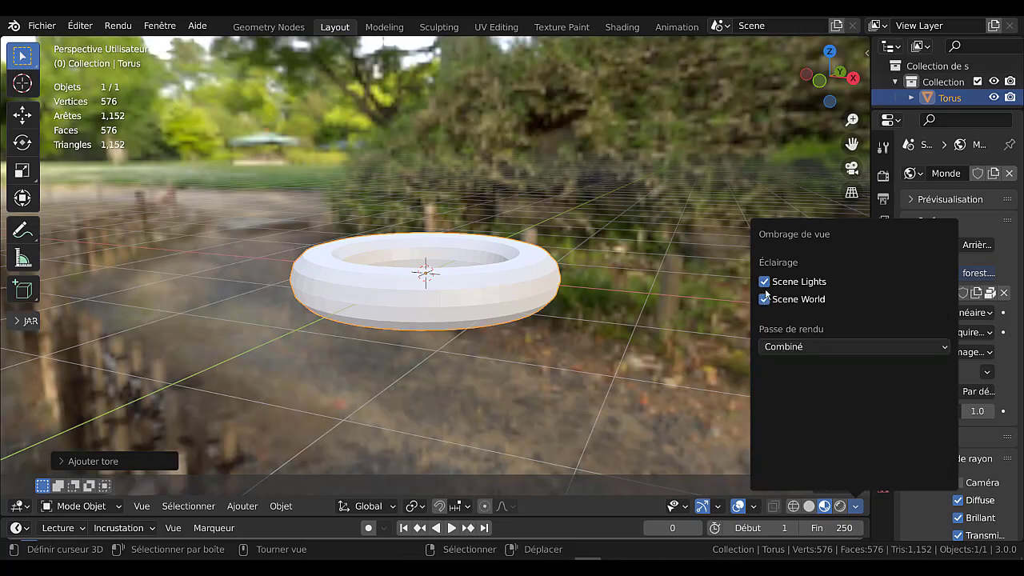
click(764, 282)
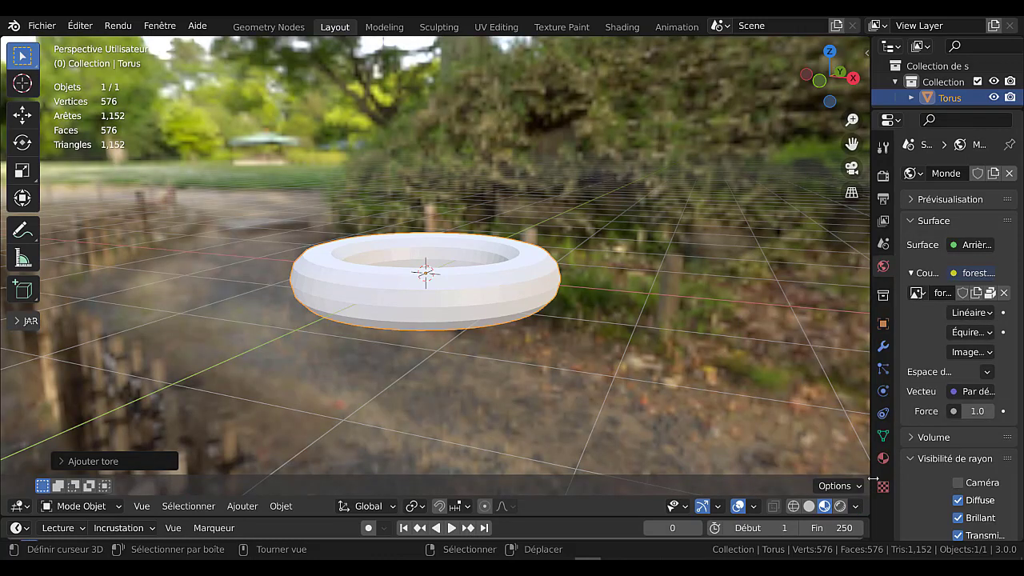
click(856, 506)
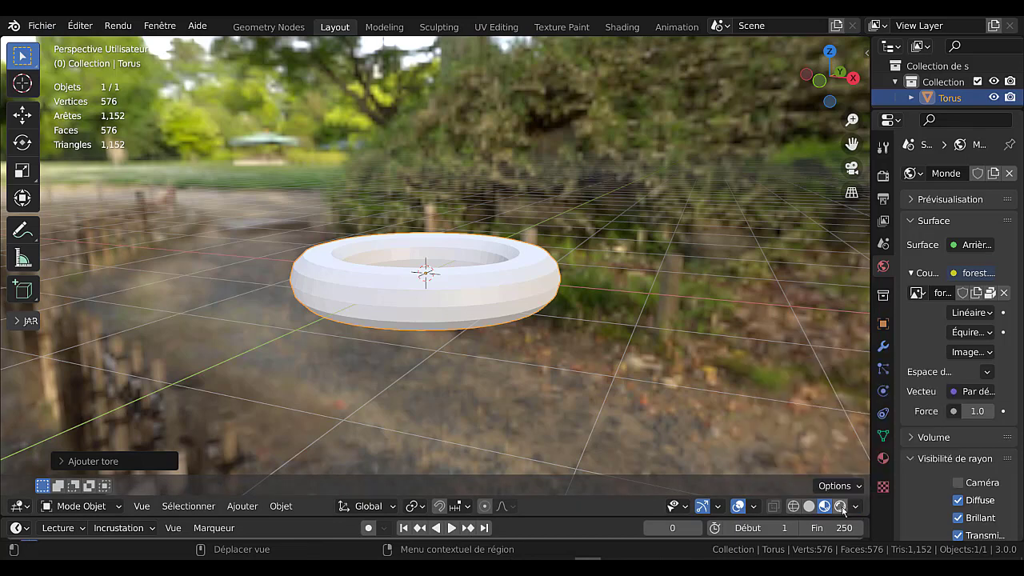
click(839, 507)
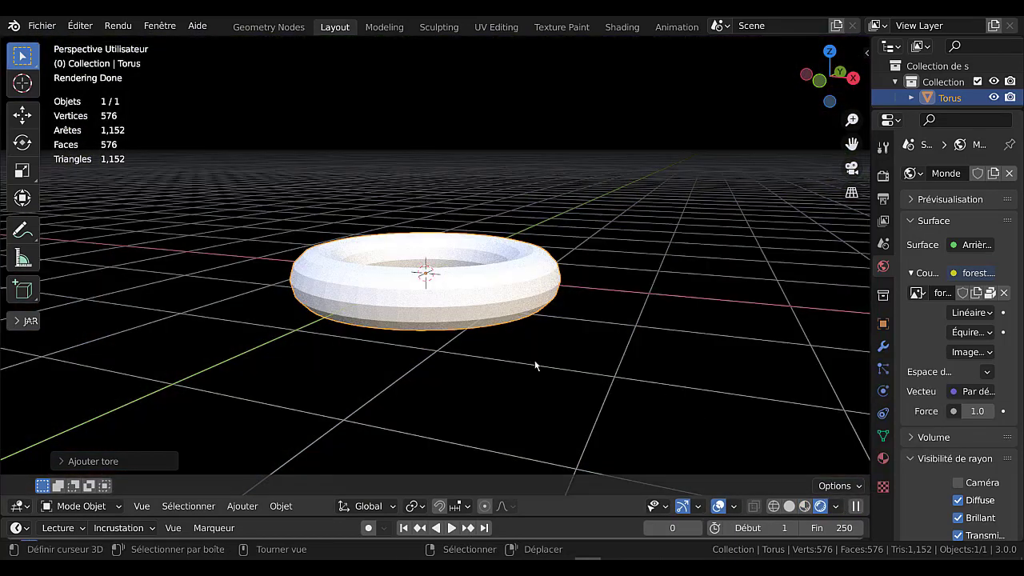
middle_drag(572, 360, 611, 363)
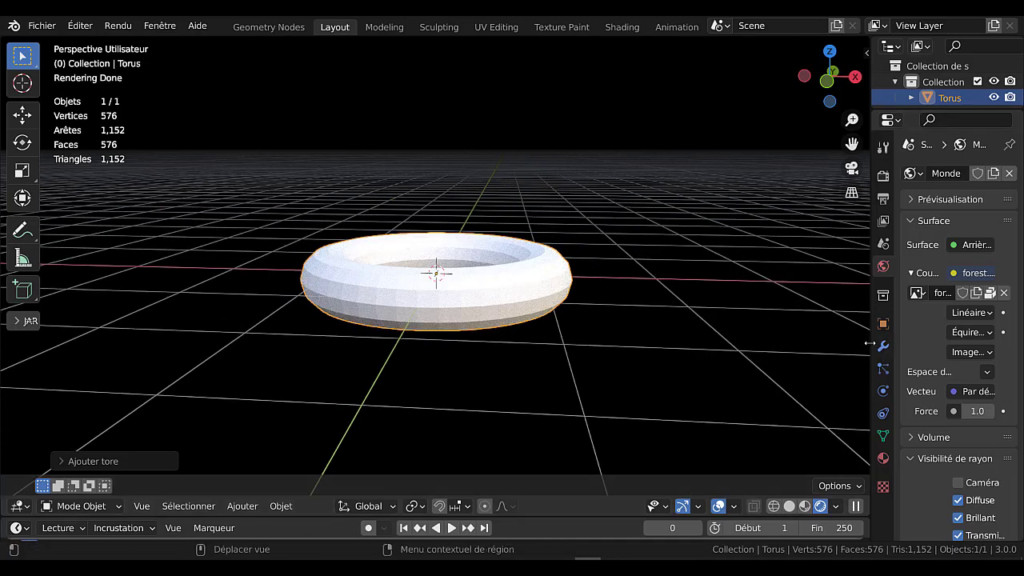
Widen the properties area, add a new material to the torus and set its base colour to red.
drag(870, 344, 764, 352)
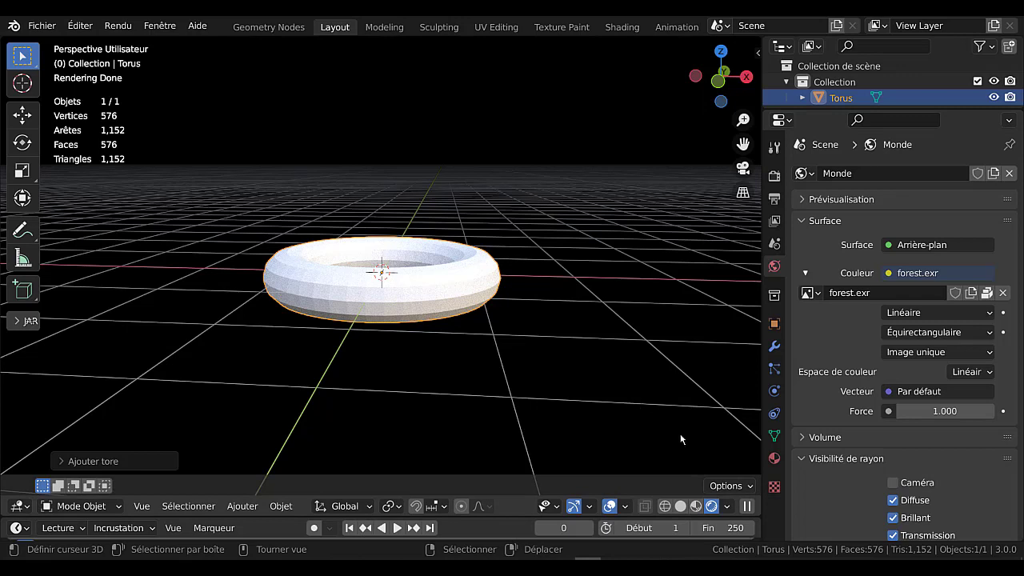
click(774, 457)
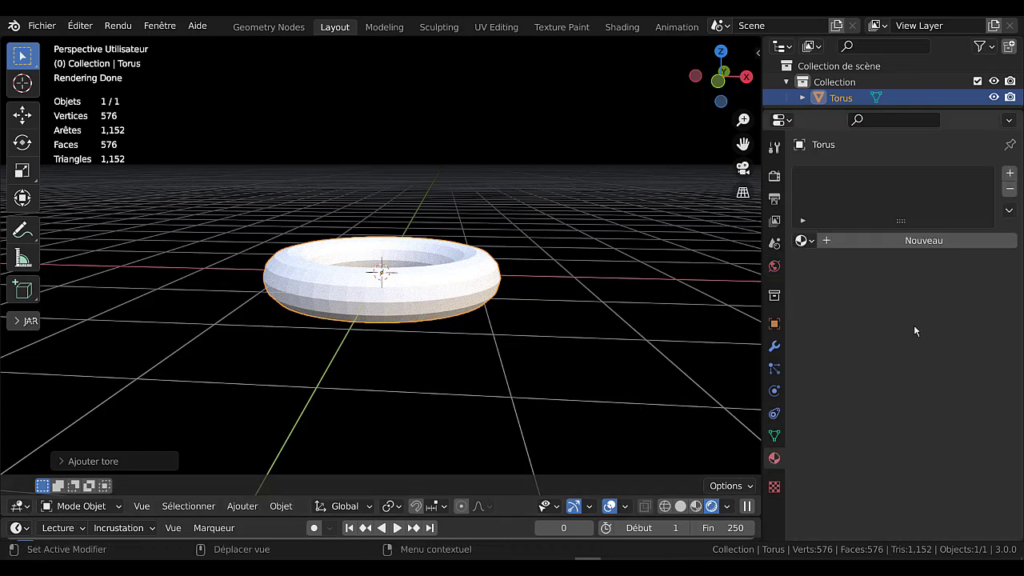
click(920, 241)
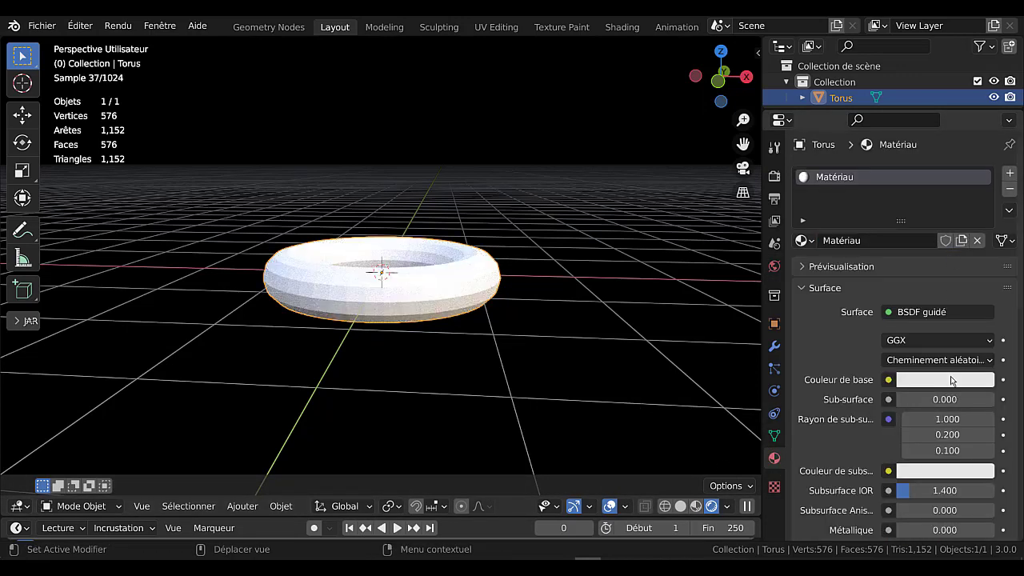
click(954, 383)
click(909, 257)
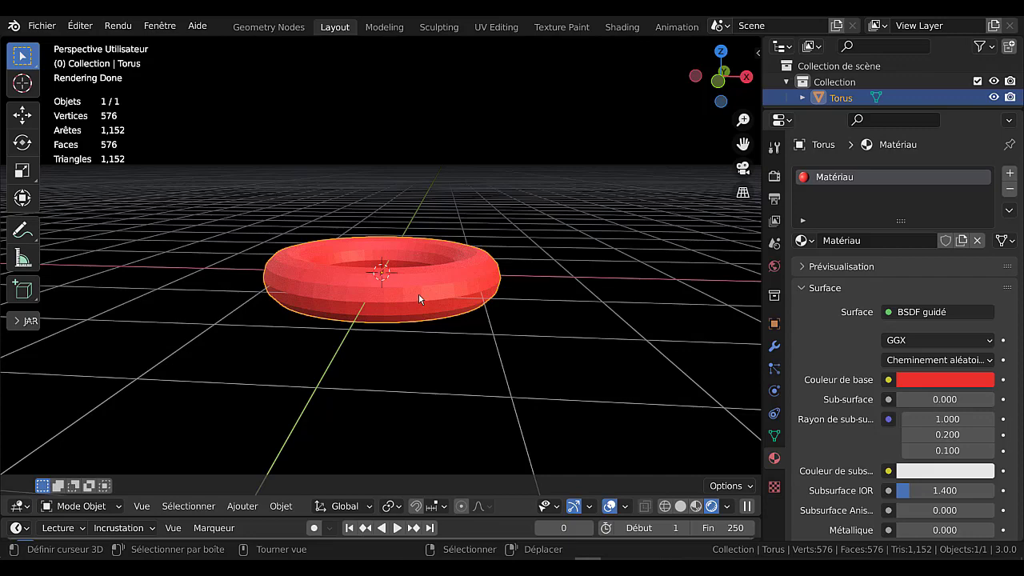
Shade the torus smooth and add a Subdivision Surface modifier with the viewport level set to 2.
middle_drag(612, 206, 582, 272)
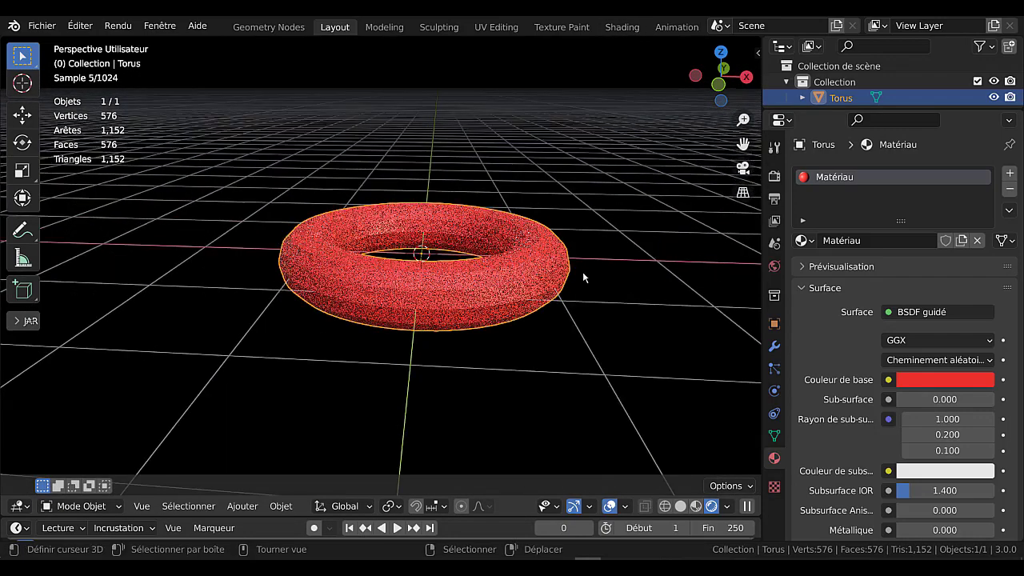
click(281, 506)
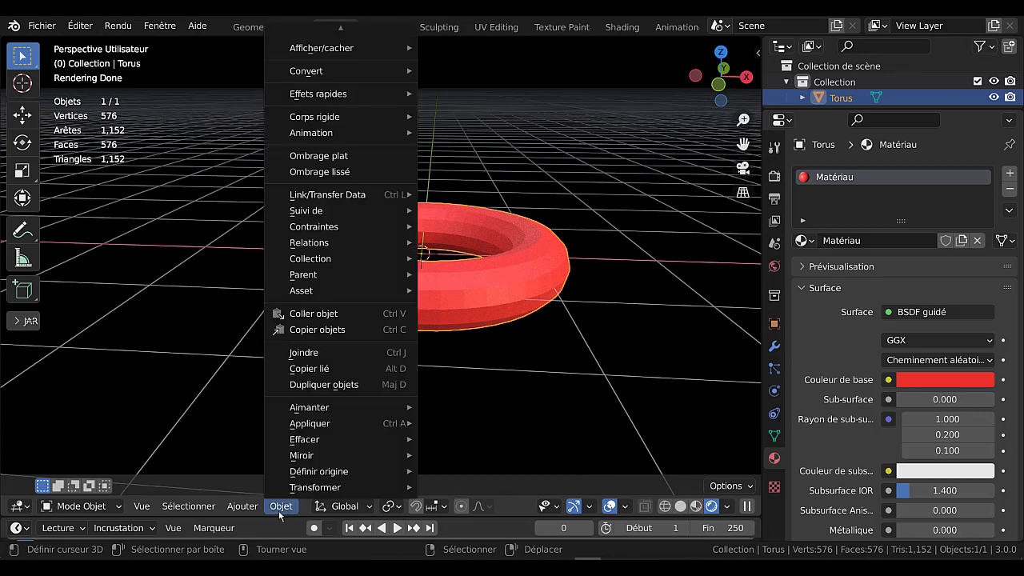
click(308, 174)
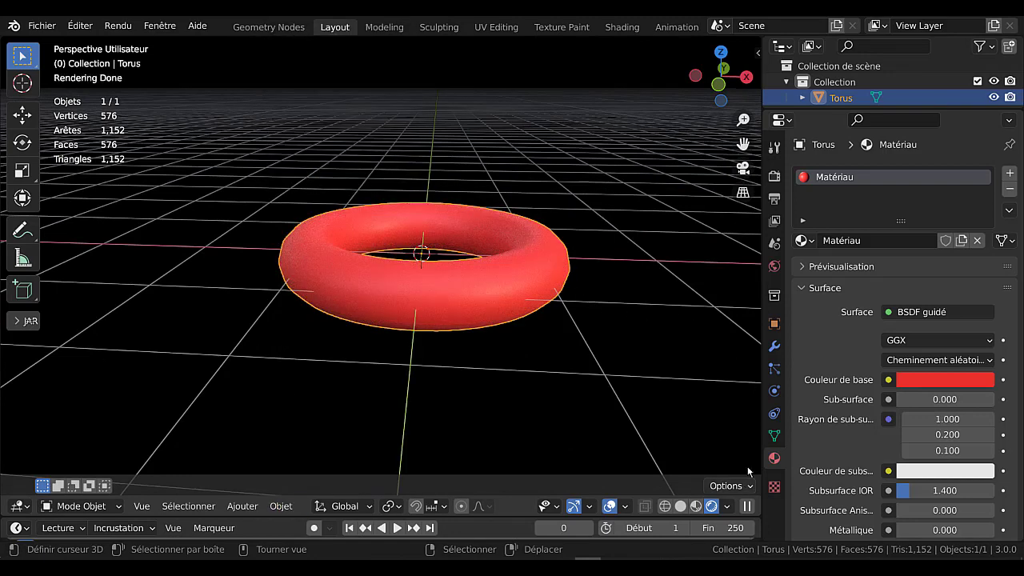
click(773, 347)
click(886, 174)
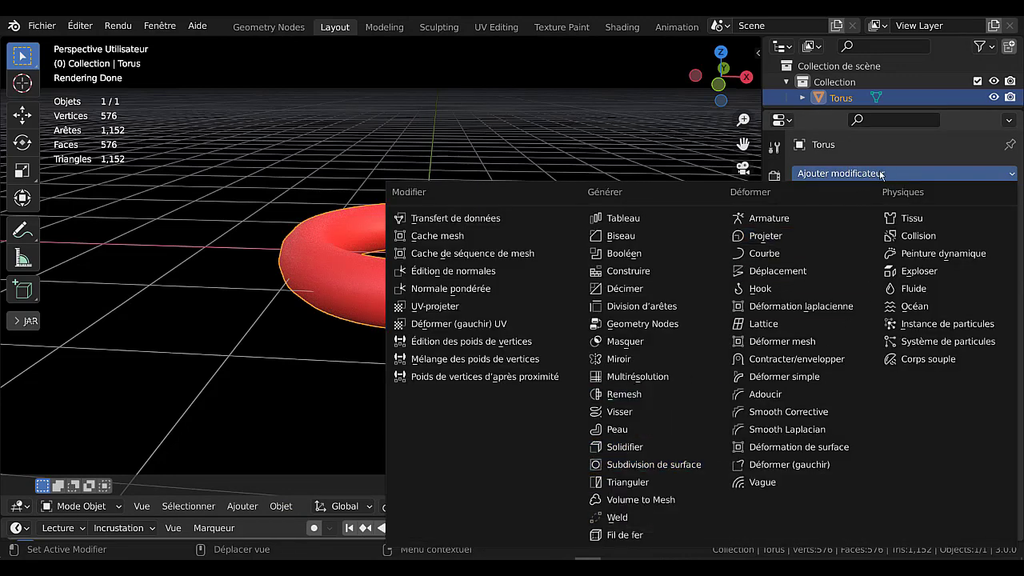
click(633, 464)
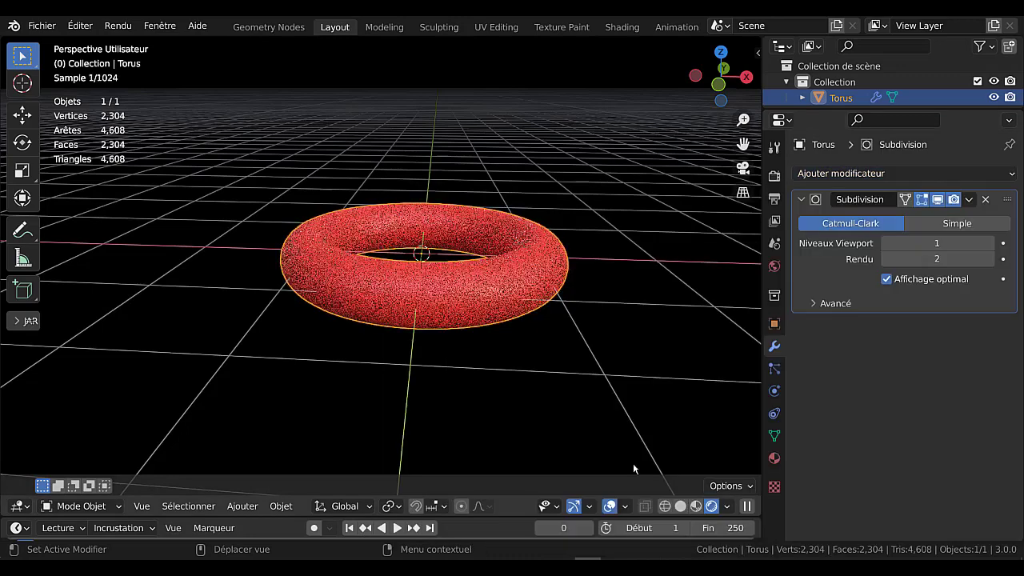
click(990, 245)
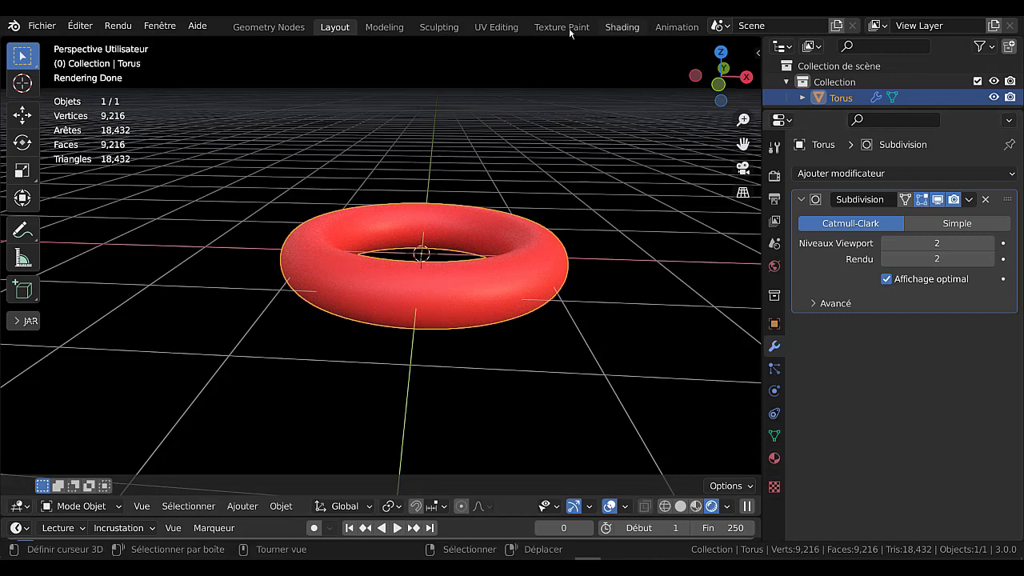
Switch to the Shading workspace and enlarge the node editor showing the torus material's BSDF node.
click(622, 27)
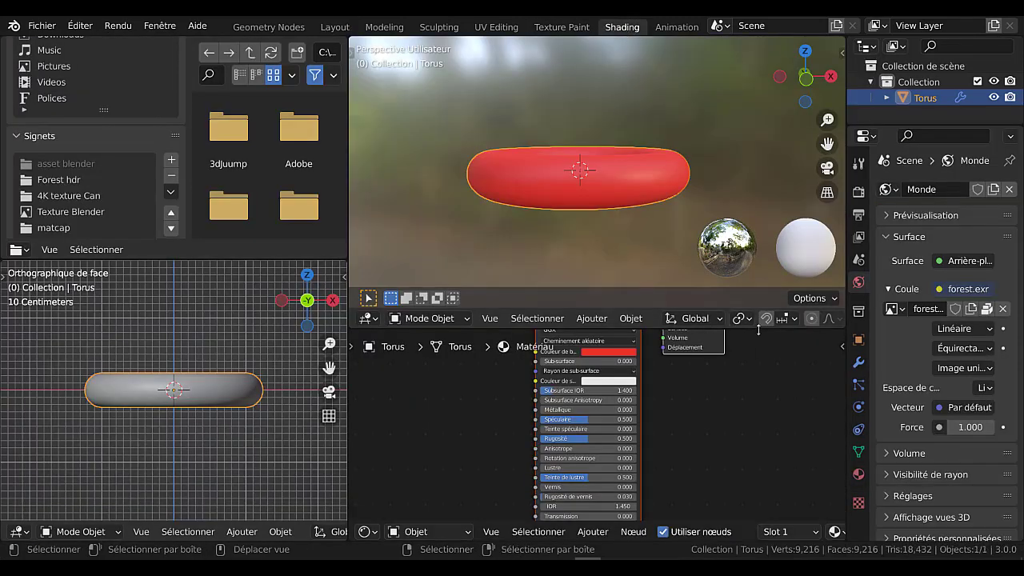
drag(758, 330, 758, 202)
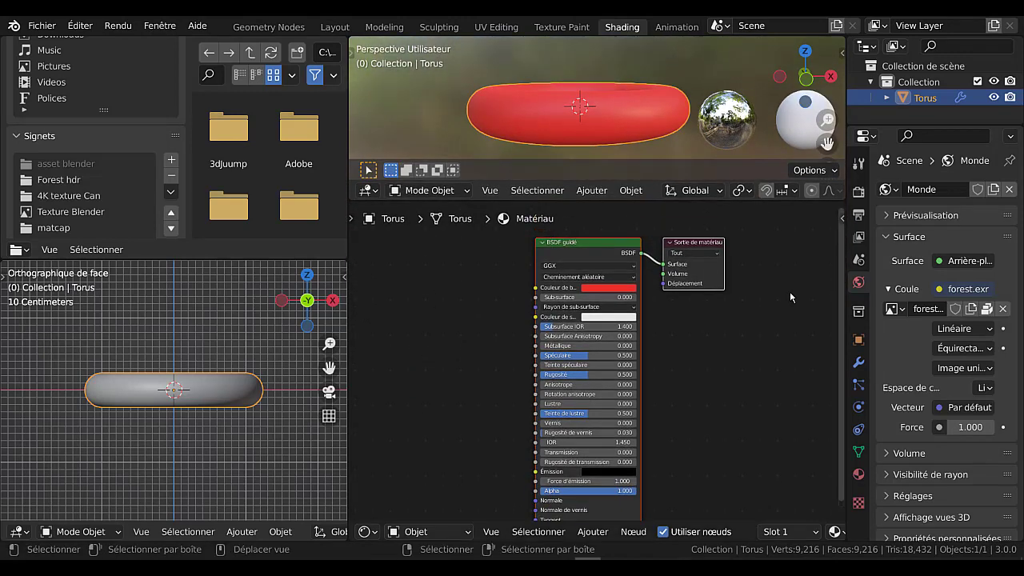
middle_drag(727, 360, 759, 341)
scroll(508, 412, up, 1)
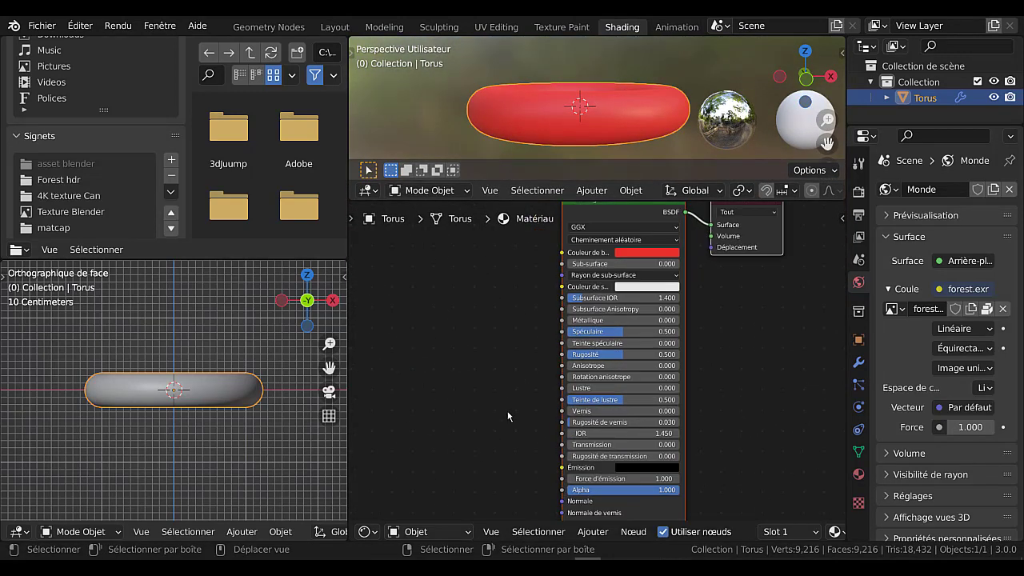
On the BSDF node, set Rugosité, Teinte de lustre and Rugosité de vernis to 0 and Spéculaire to 0.379.
mouse_move(616, 332)
mouse_down()
mouse_move(658, 331)
mouse_move(596, 331)
mouse_move(608, 354)
mouse_move(552, 353)
mouse_move(617, 331)
mouse_up()
drag(624, 399, 569, 424)
drag(617, 333, 567, 332)
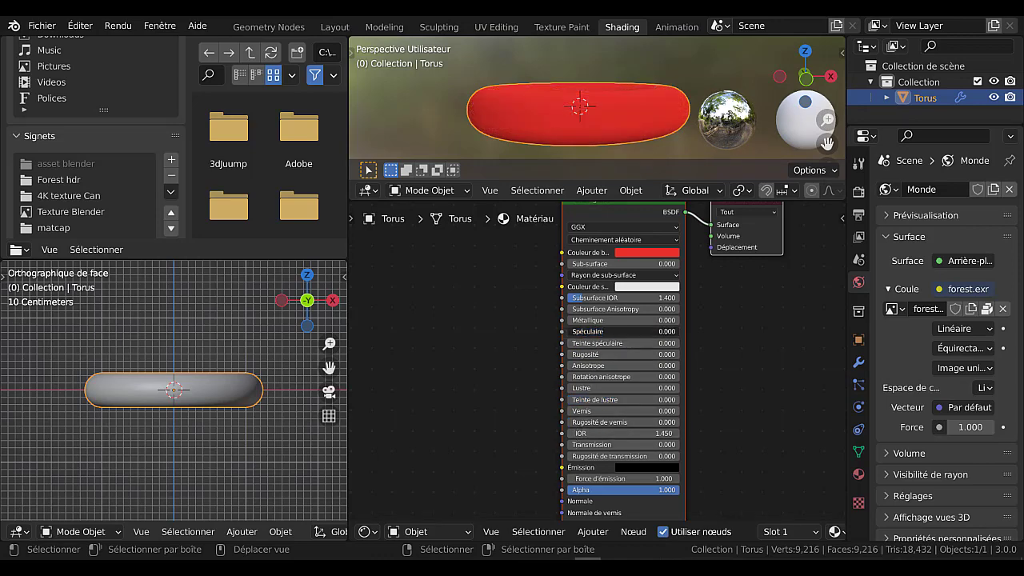
scroll(607, 340, up, 1)
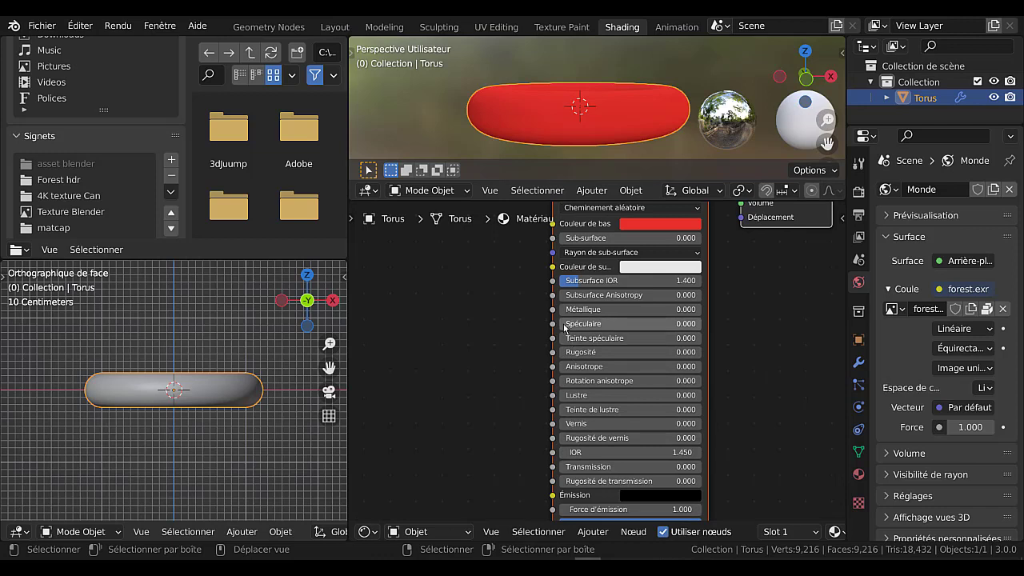
drag(569, 324, 614, 324)
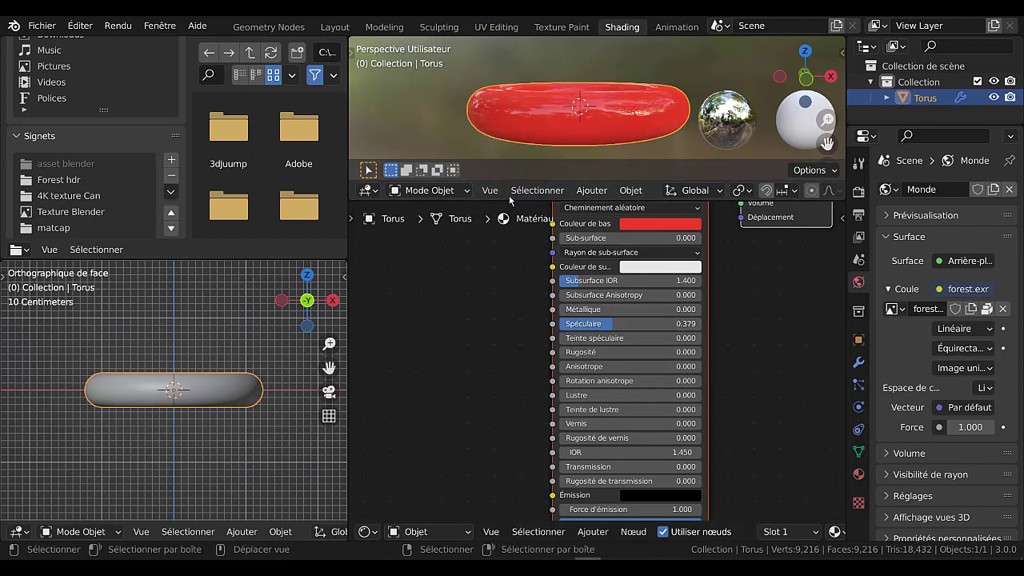
Set the small front viewport to rendered shading, frame the torus closely in perspective and rebalance the preview and node editor heights.
drag(510, 200, 511, 378)
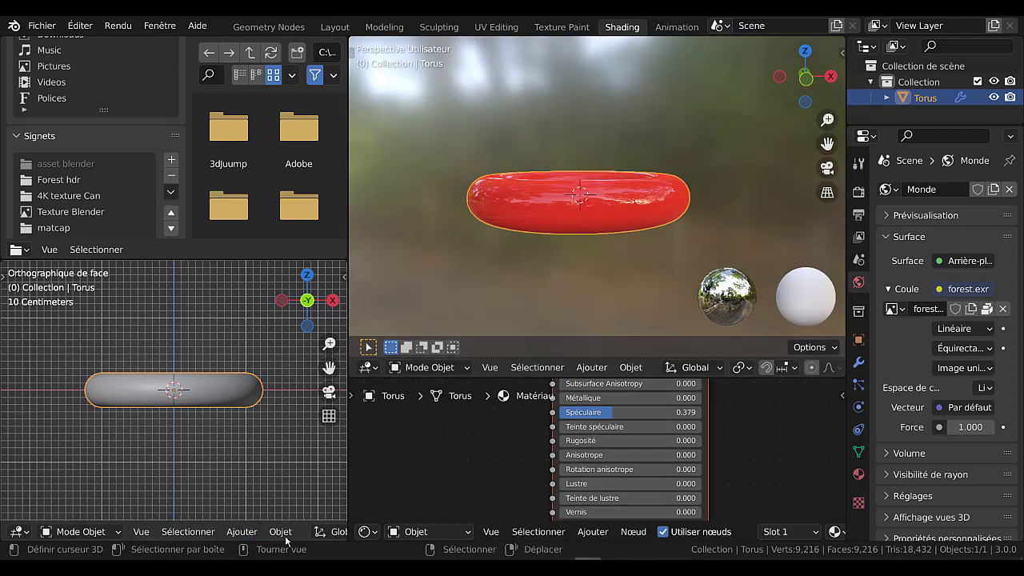
scroll(287, 536, down, 5)
scroll(292, 535, down, 4)
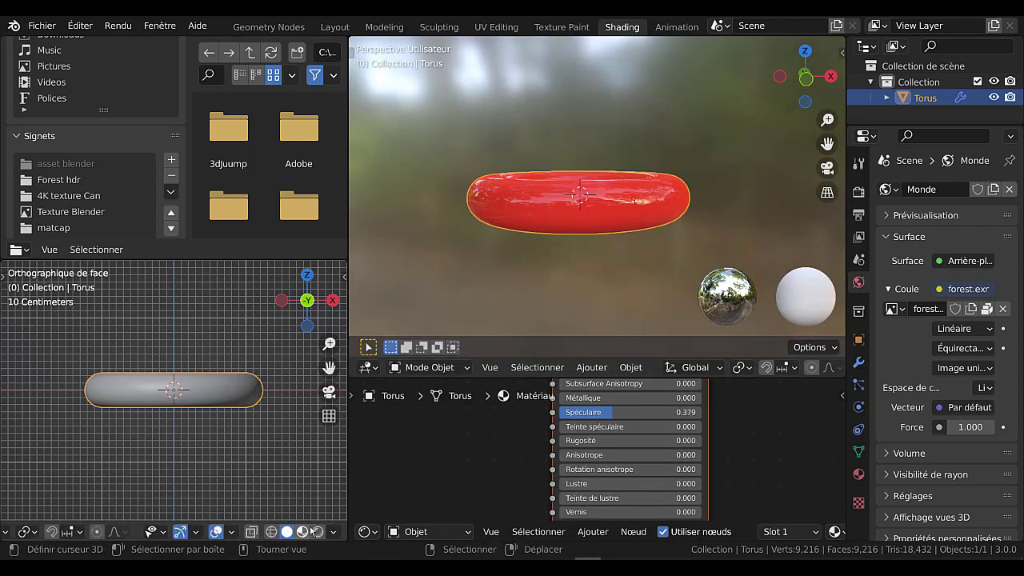
click(317, 532)
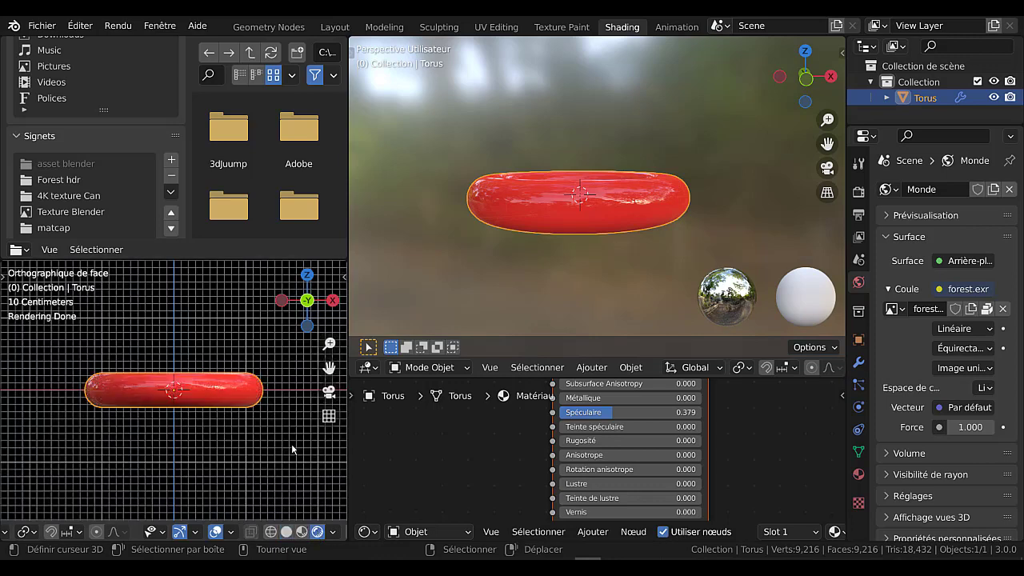
middle_drag(292, 450, 267, 469)
scroll(258, 475, up, 5)
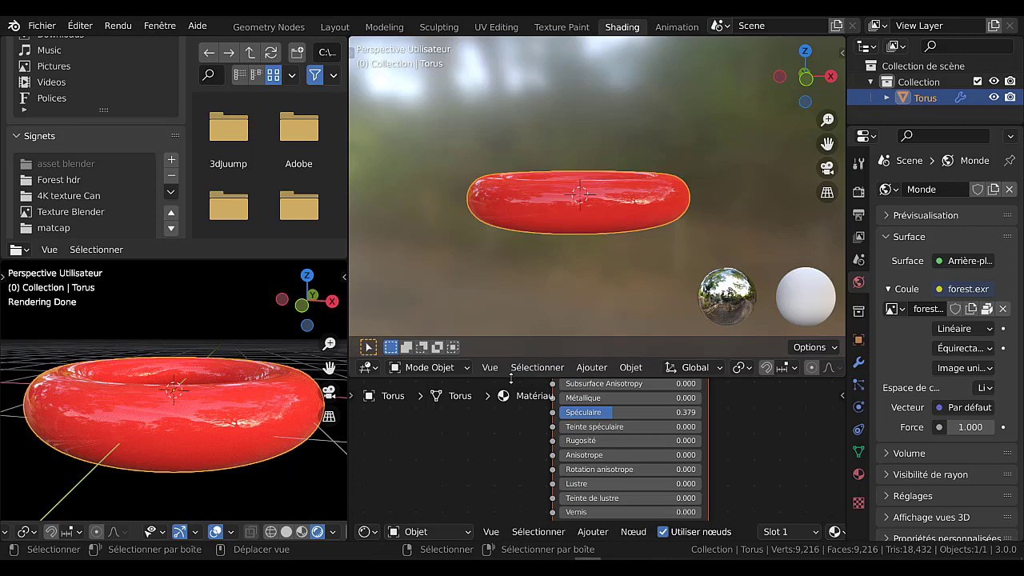
drag(511, 379, 511, 274)
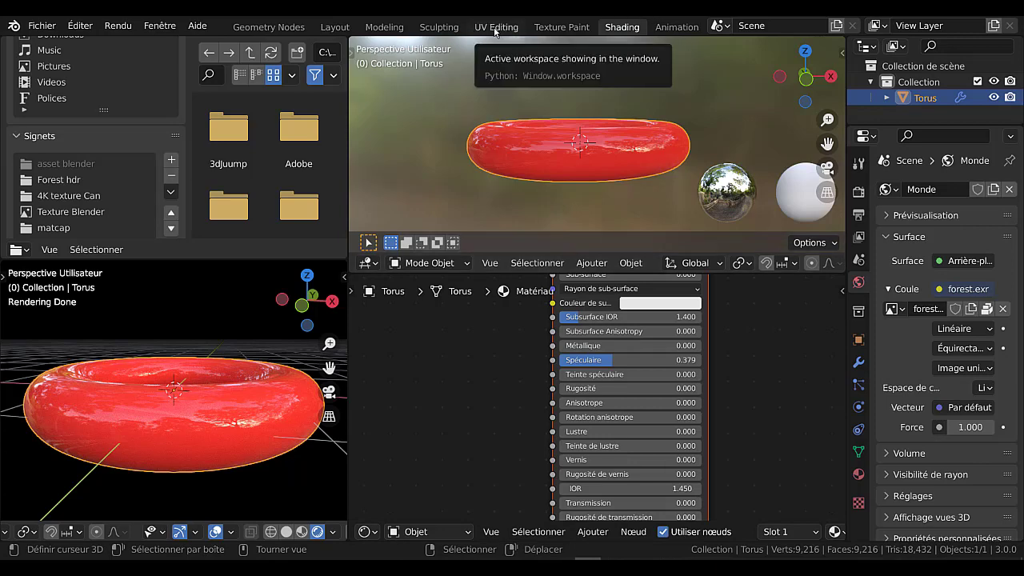
Open the Texture Paint workspace, try painting strokes on the torus and set the brush colour to orange-red.
click(562, 27)
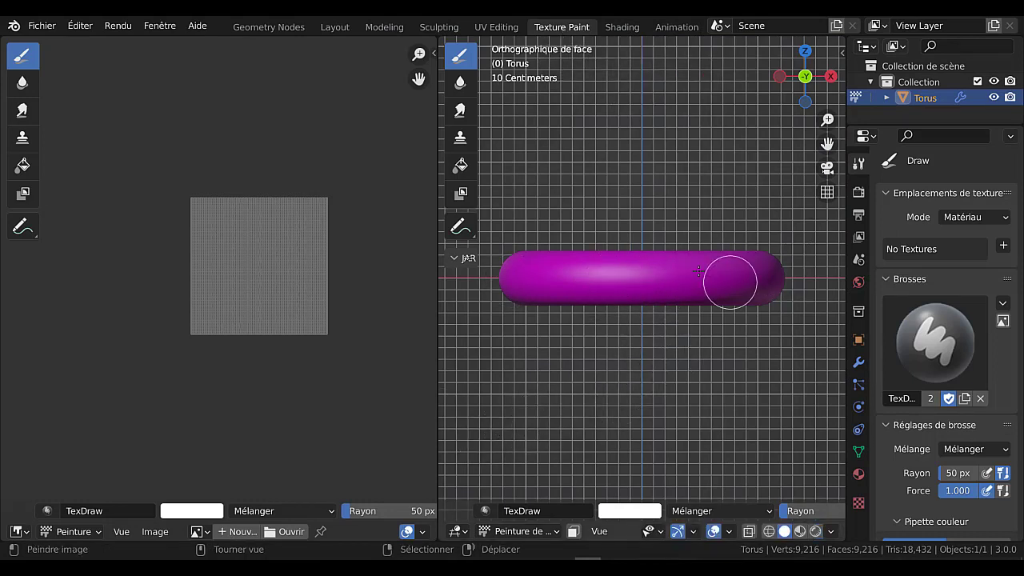
mouse_move(712, 274)
mouse_down()
mouse_move(677, 290)
mouse_move(624, 265)
mouse_move(529, 302)
mouse_up()
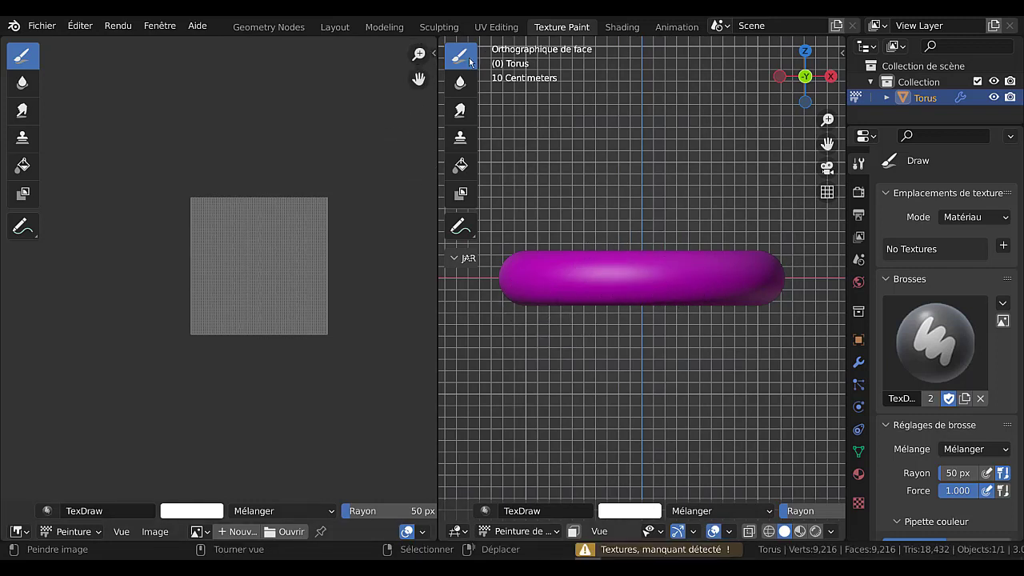
drag(619, 292, 640, 308)
middle_drag(673, 393, 677, 398)
click(631, 511)
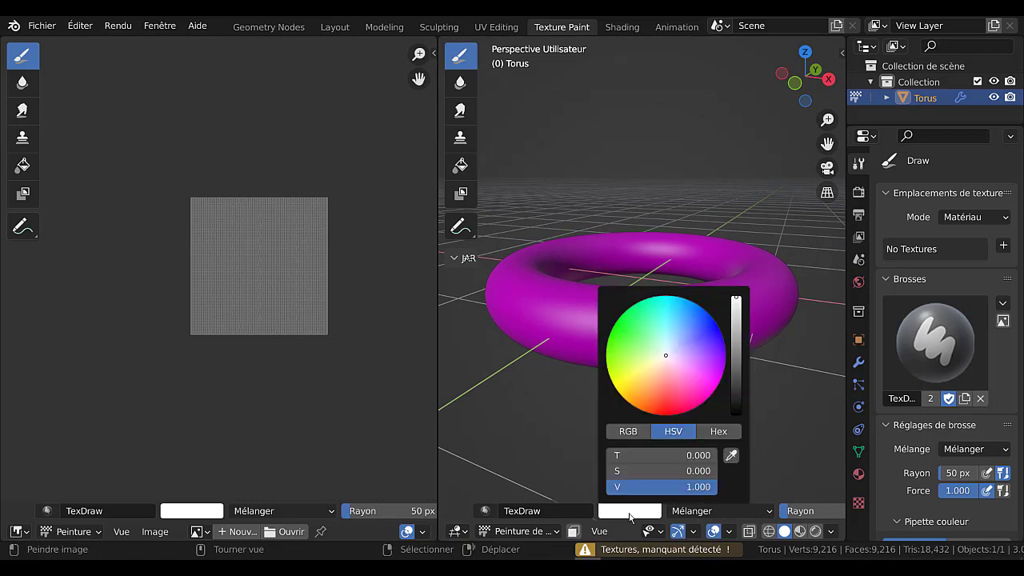
click(660, 396)
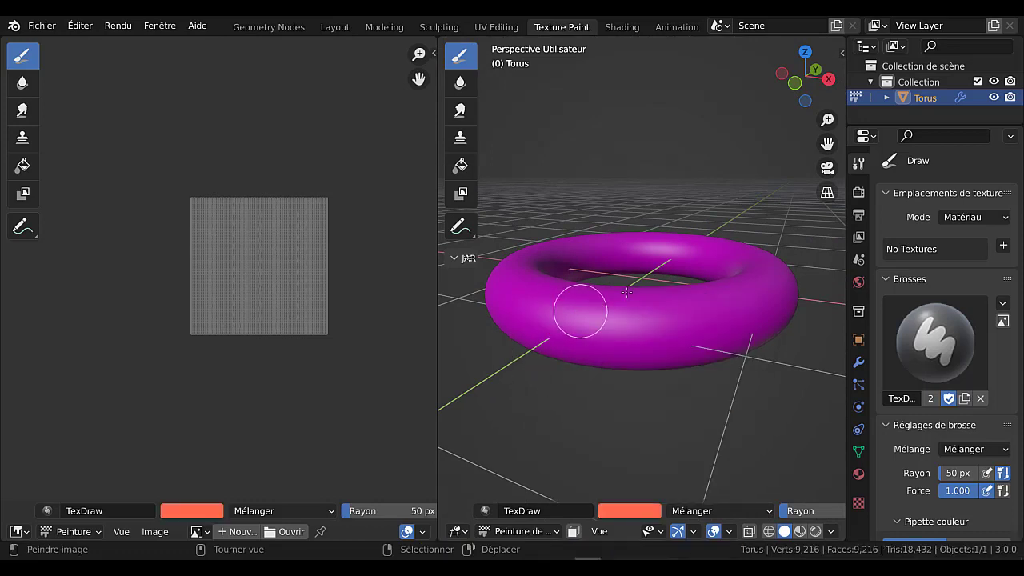
Try painting strokes on the torus in rendered shading with the brush colour set to green.
click(611, 300)
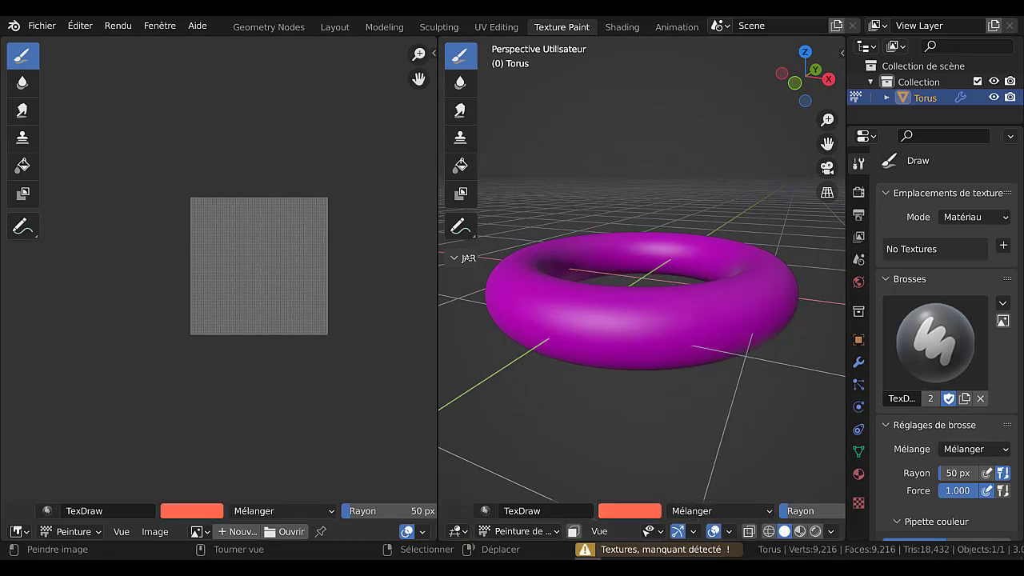
click(816, 531)
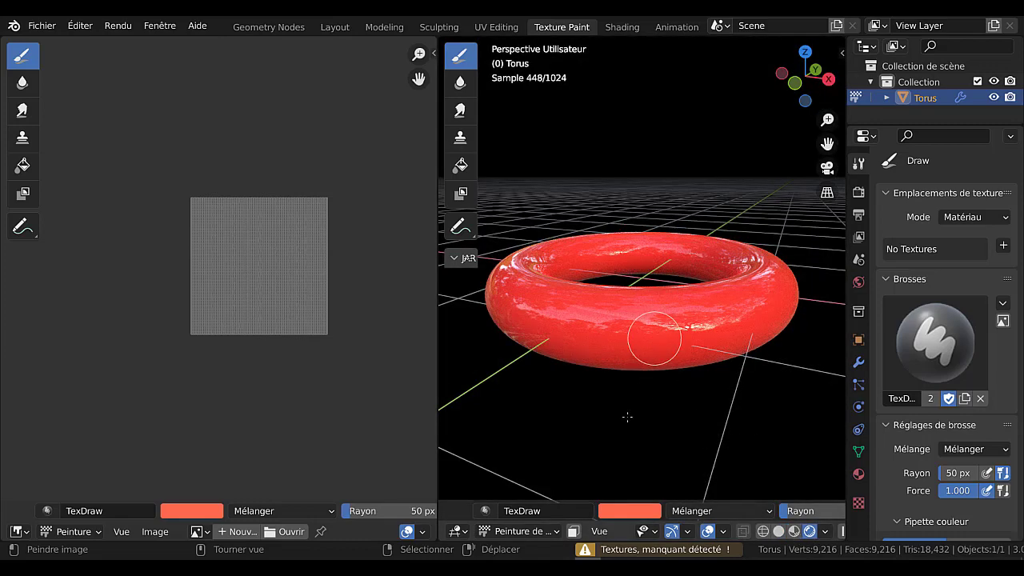
click(618, 510)
click(632, 352)
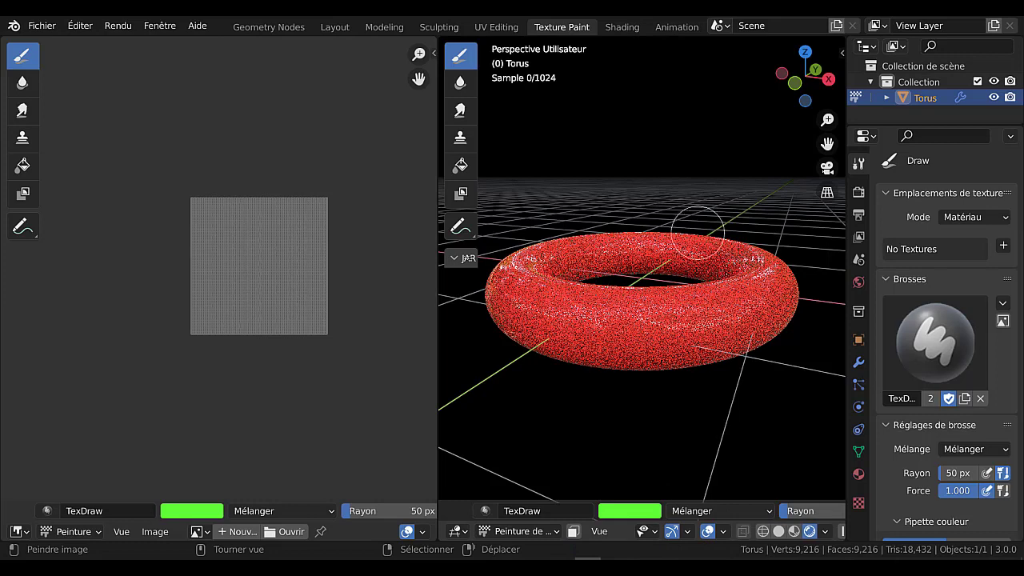
click(663, 305)
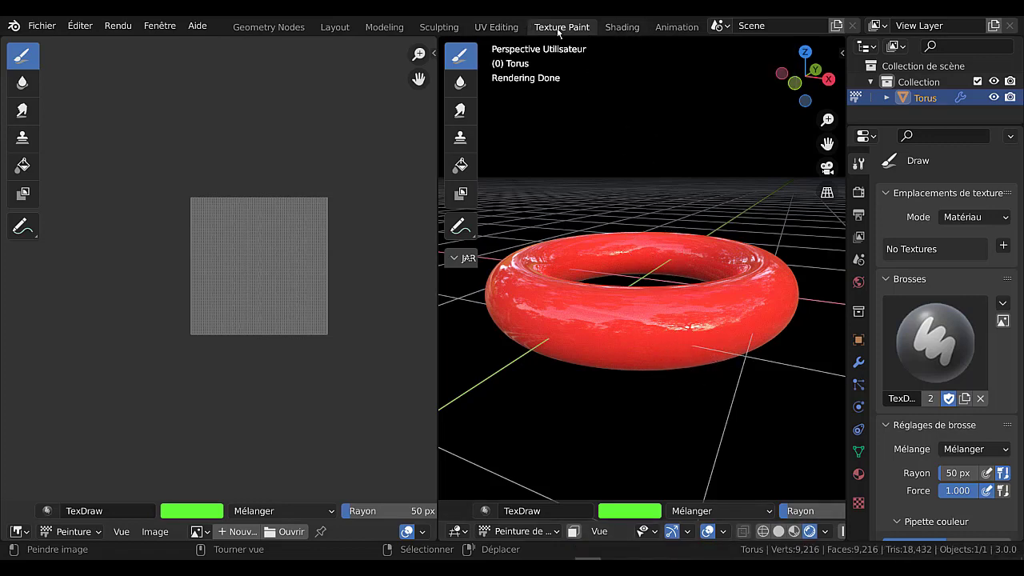
Return to the Shading workspace and enlarge the node editor to show the torus material's BSDF and output nodes.
click(617, 26)
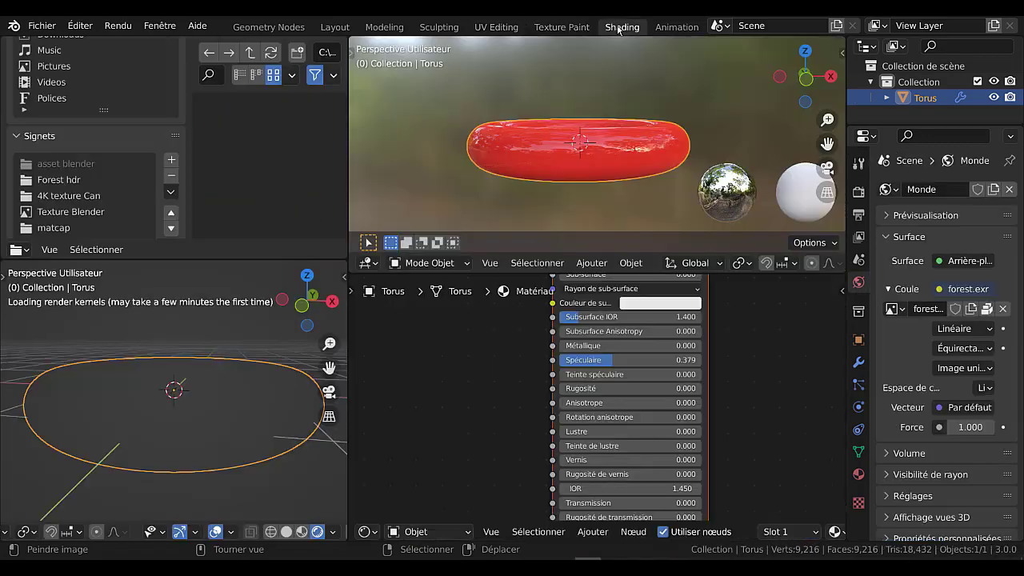
drag(744, 255, 746, 136)
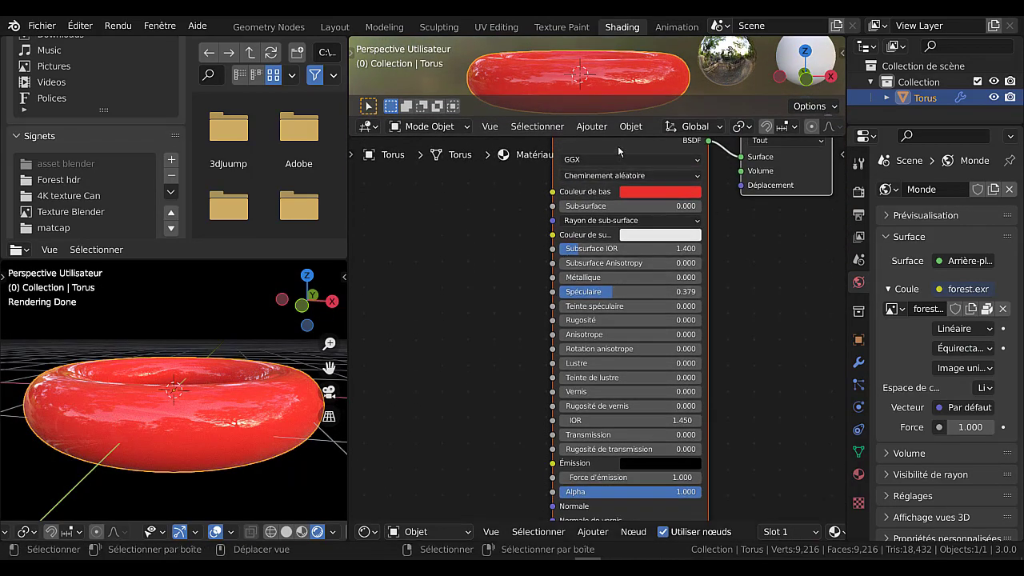
drag(618, 144, 625, 174)
drag(776, 161, 793, 185)
mouse_move(673, 158)
mouse_down()
mouse_move(683, 171)
mouse_move(673, 171)
mouse_up()
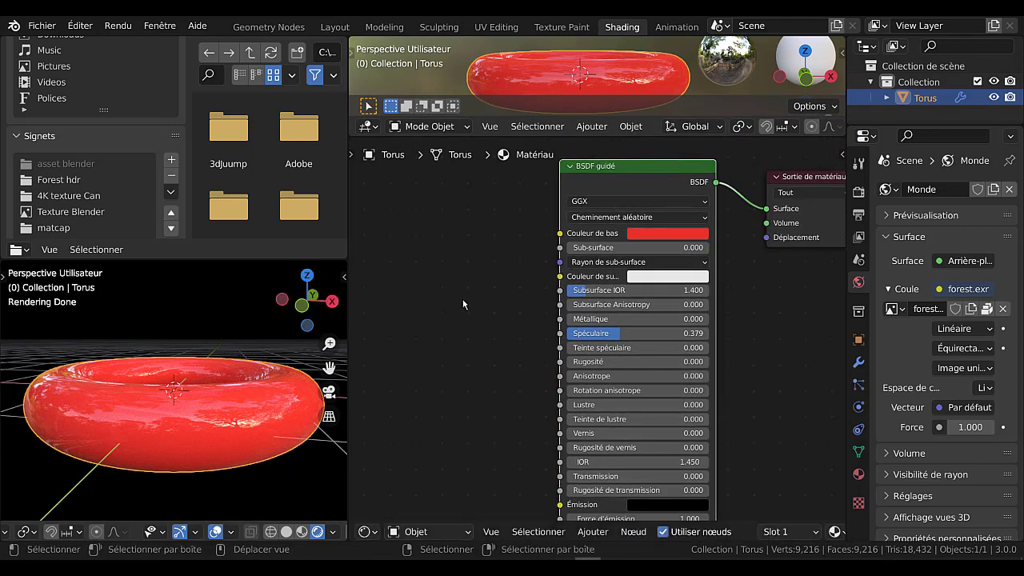
scroll(483, 341, down, 3)
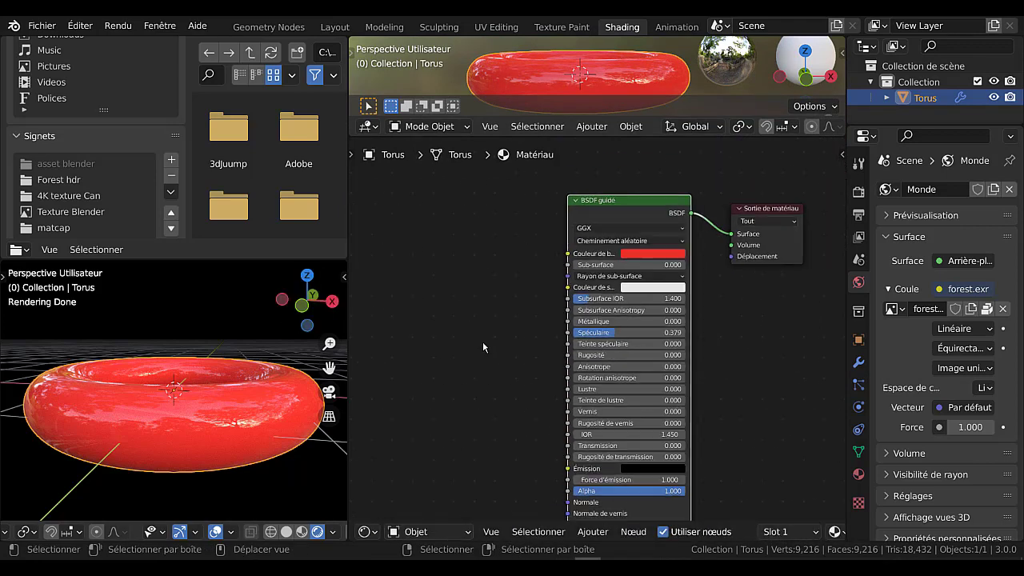
Open the UV Editing workspace and examine the torus's UV layout alongside its mesh in a closer perspective view.
click(497, 27)
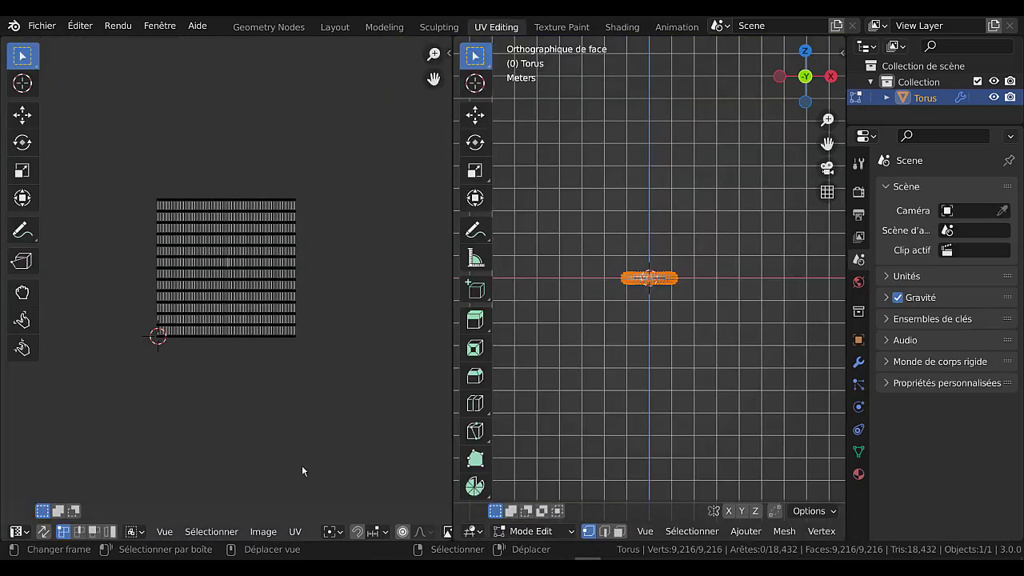
click(296, 532)
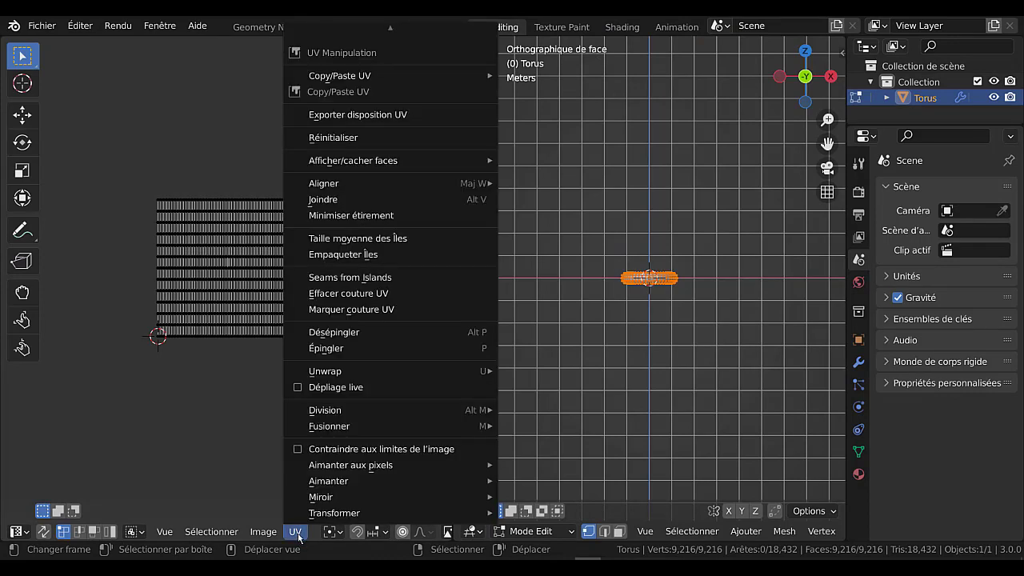
mouse_move(272, 537)
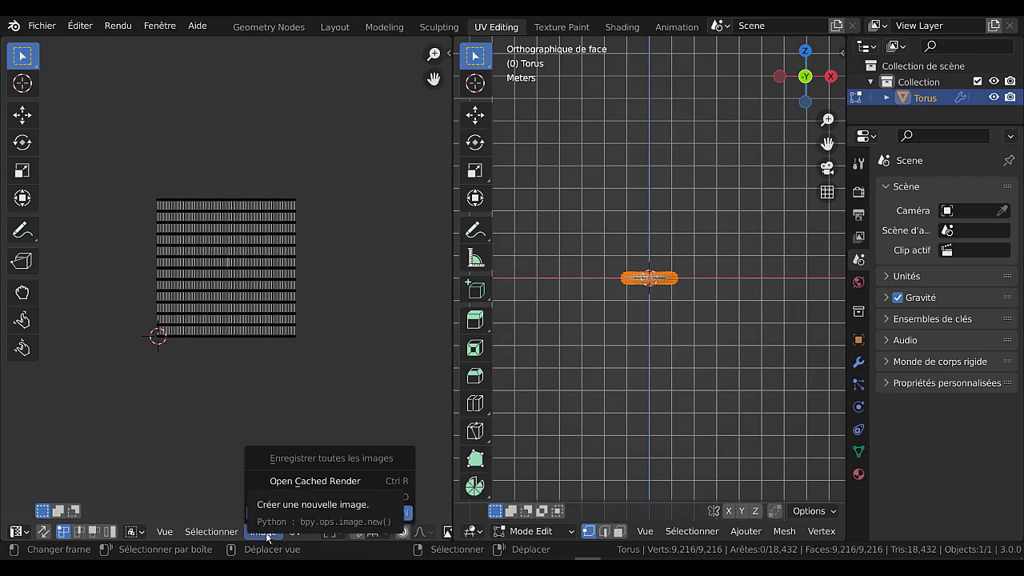
scroll(647, 405, up, 8)
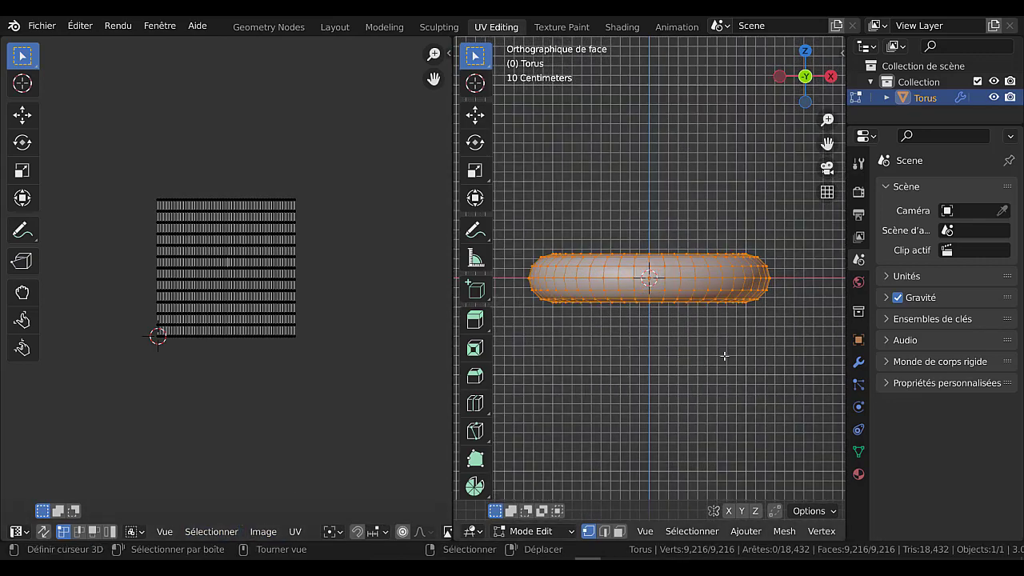
middle_drag(714, 363, 663, 377)
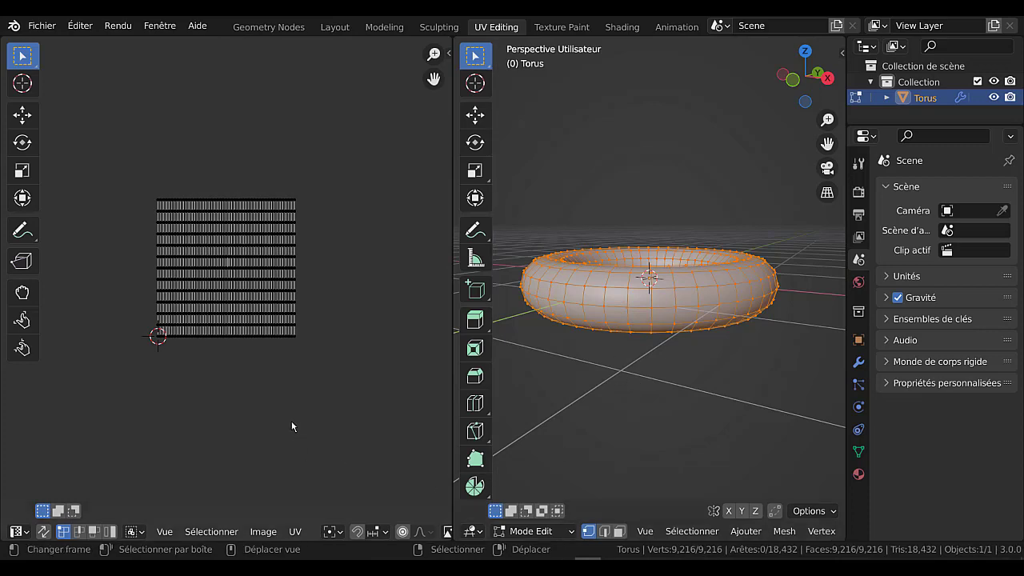
scroll(278, 382, up, 6)
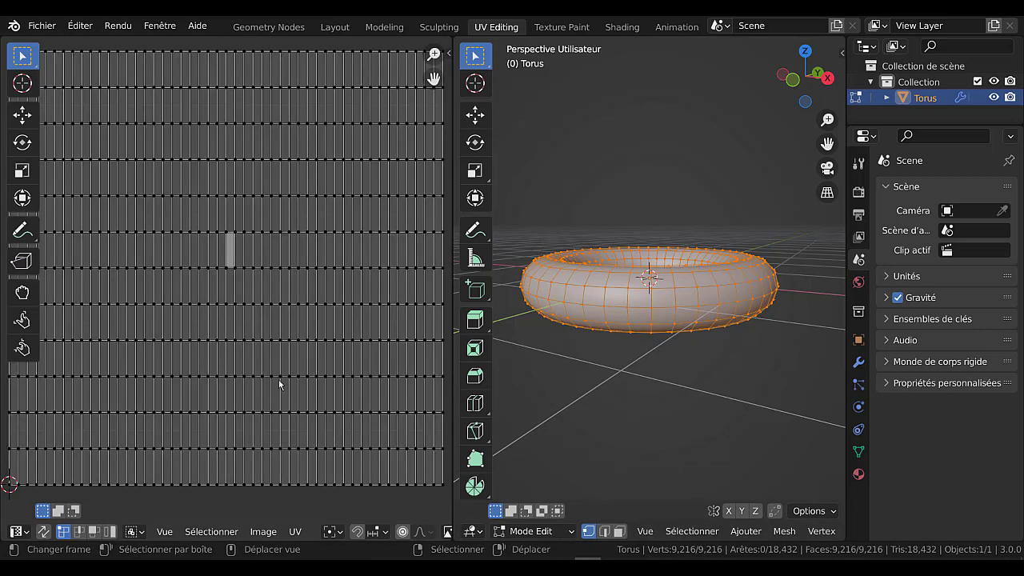
scroll(275, 357, down, 3)
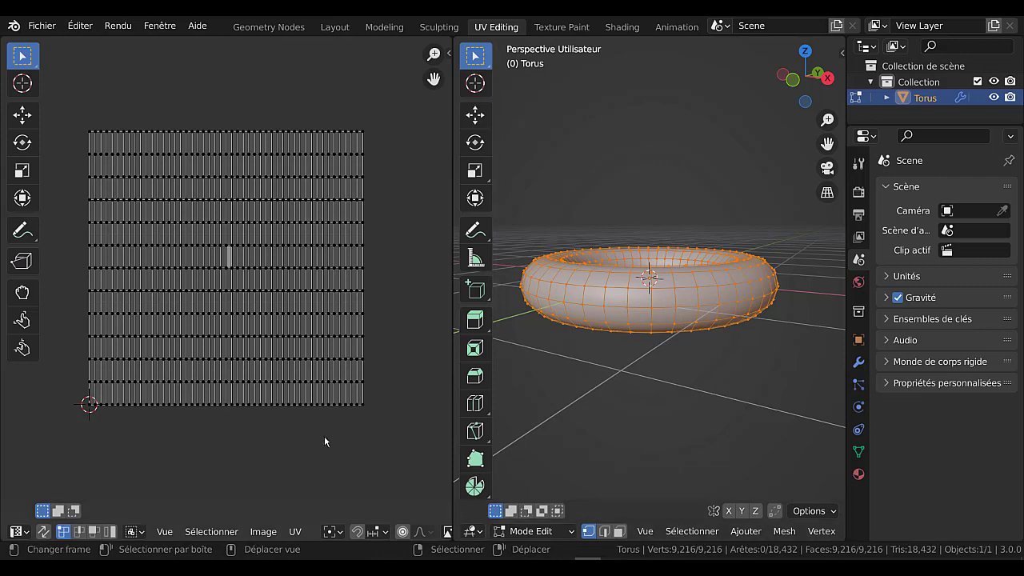
Try to unwrap the whole torus mesh with Déplier and expand the operation's settings.
click(745, 532)
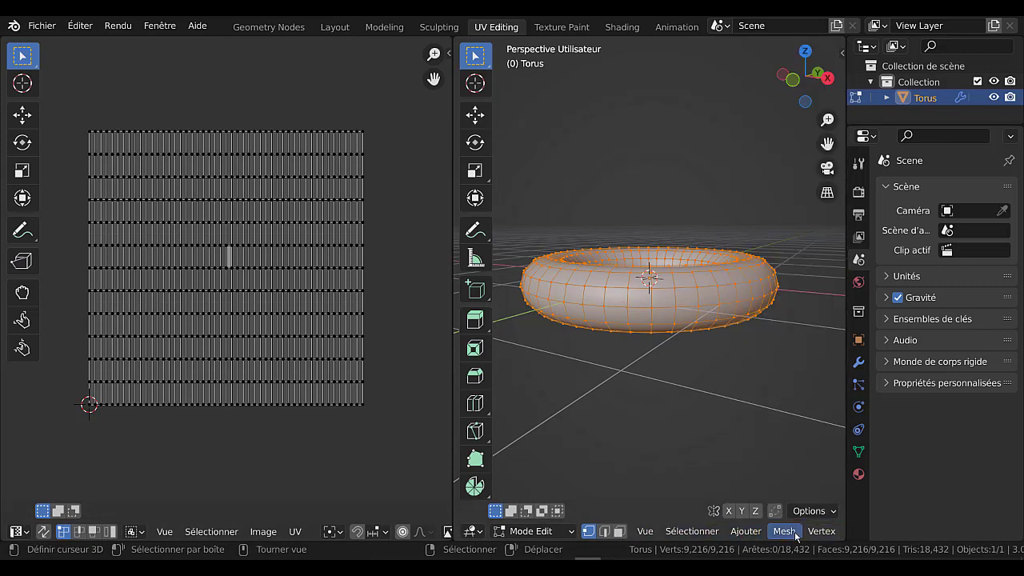
scroll(720, 533, down, 3)
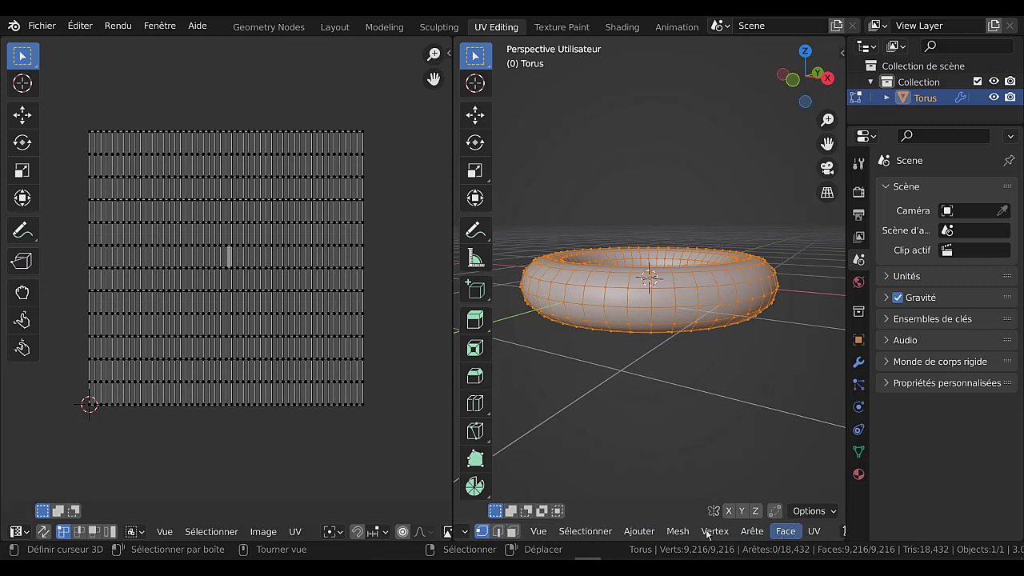
click(813, 532)
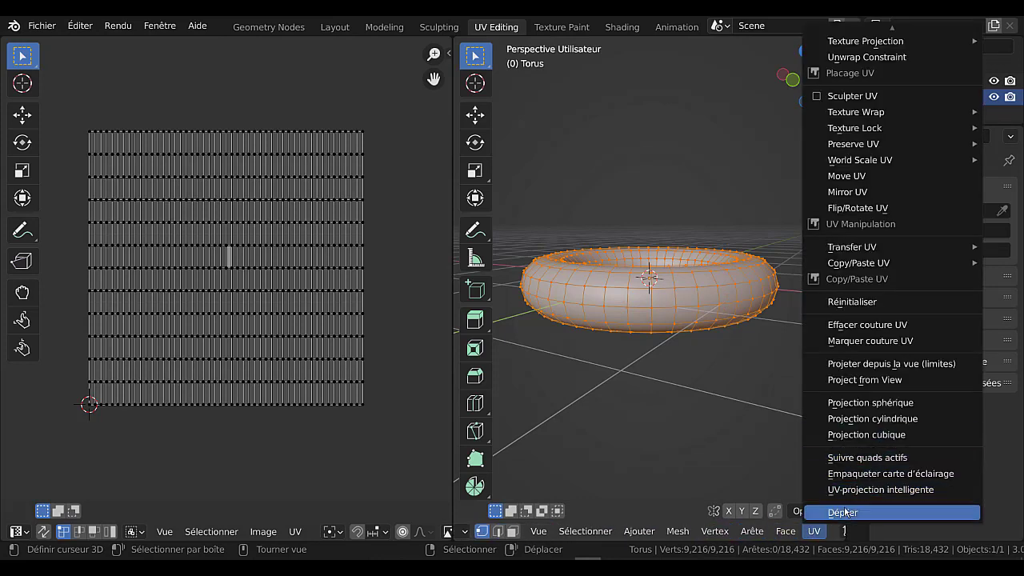
click(845, 513)
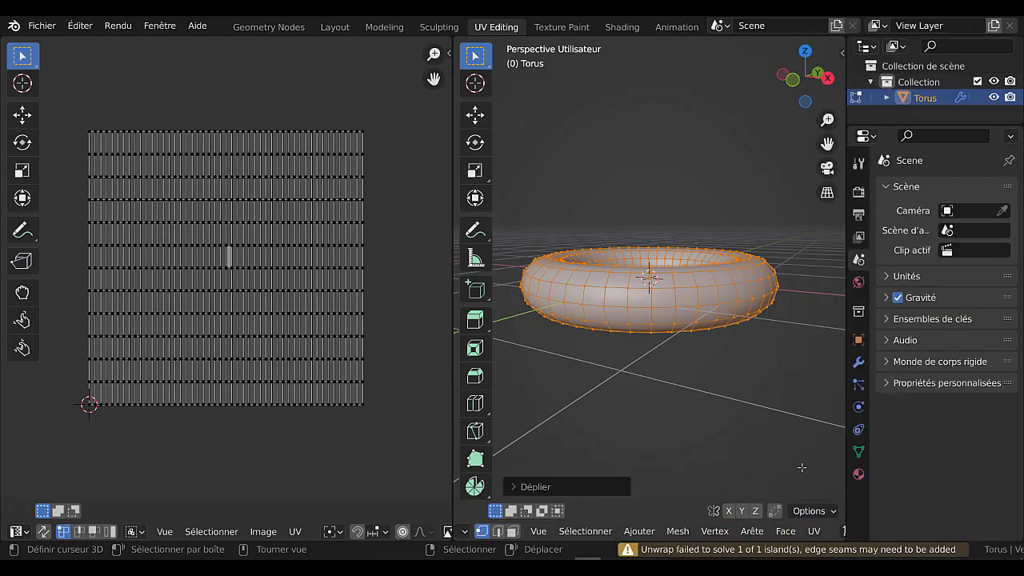
click(533, 487)
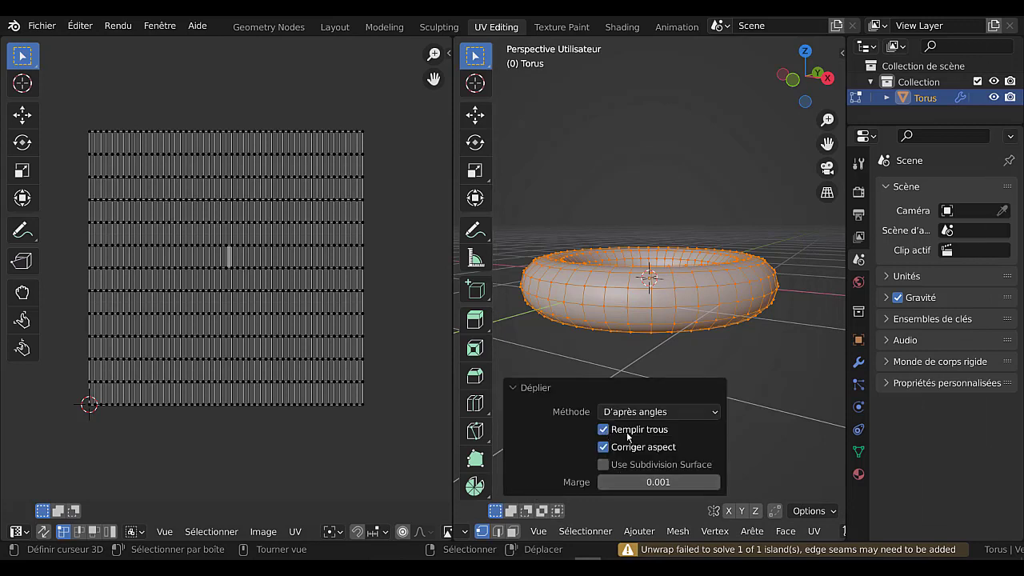
Project the torus's UVs from the current view scaled to bounds, and set the 3D viewport to rendered shading.
click(814, 531)
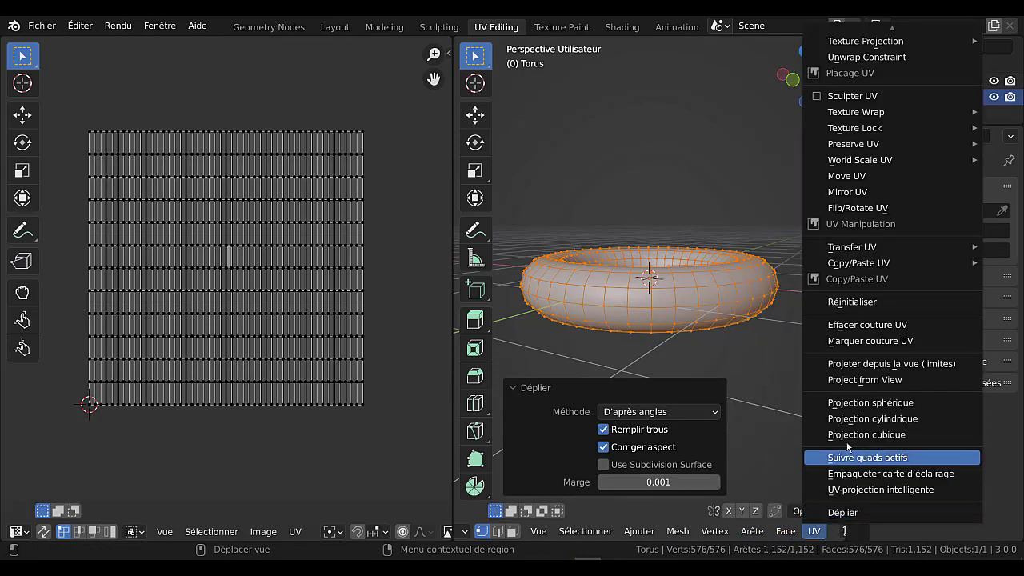
click(890, 364)
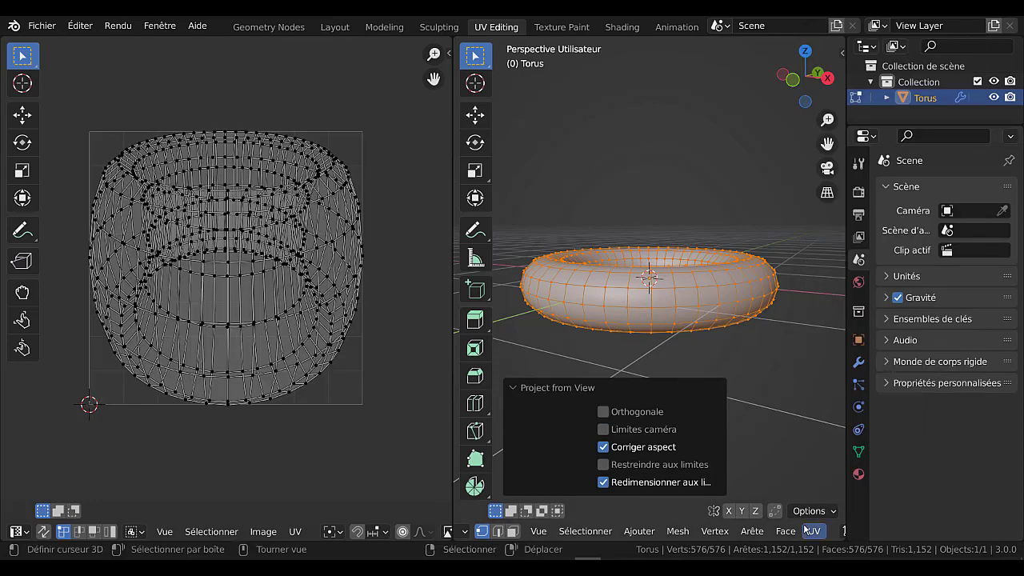
scroll(805, 528, down, 3)
scroll(805, 528, down, 5)
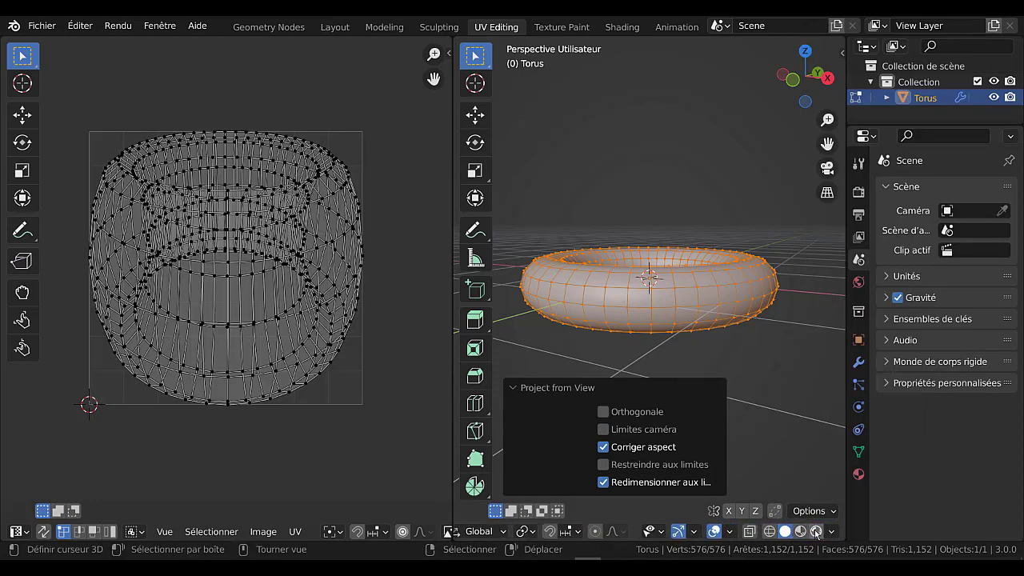
click(816, 531)
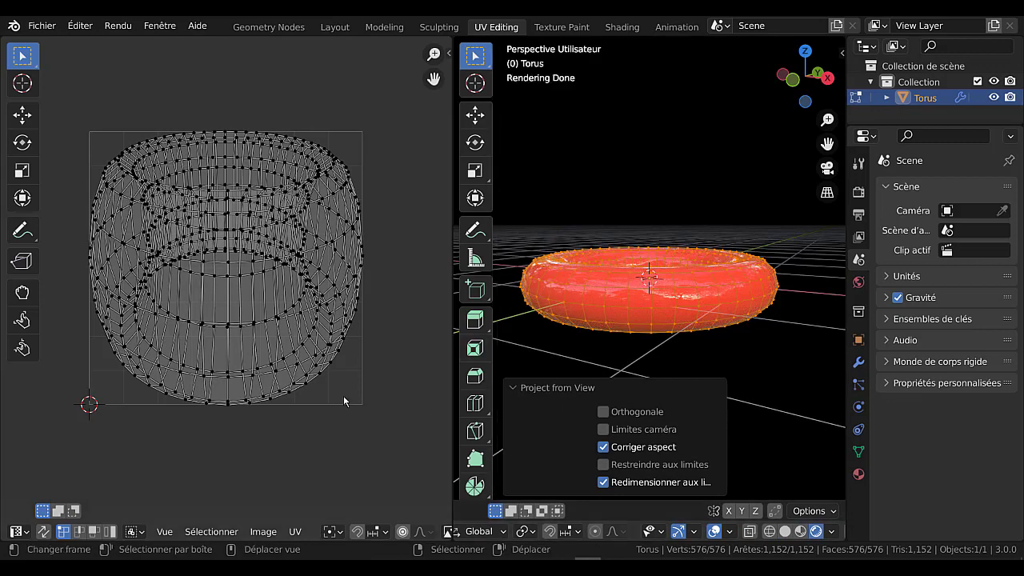
middle_drag(800, 355, 782, 377)
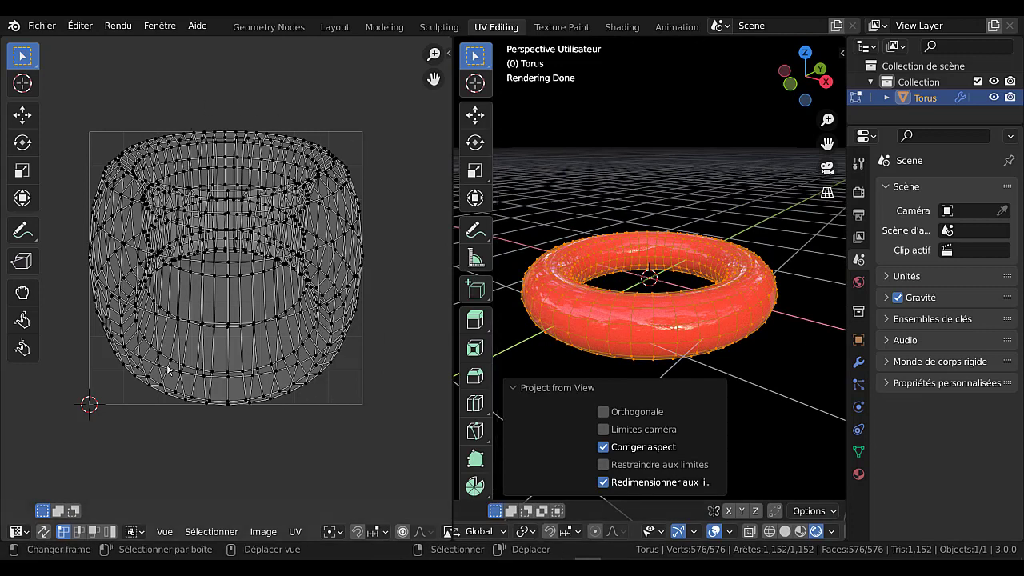
Start a new image in the UV editor and name it "peinture 1".
click(263, 532)
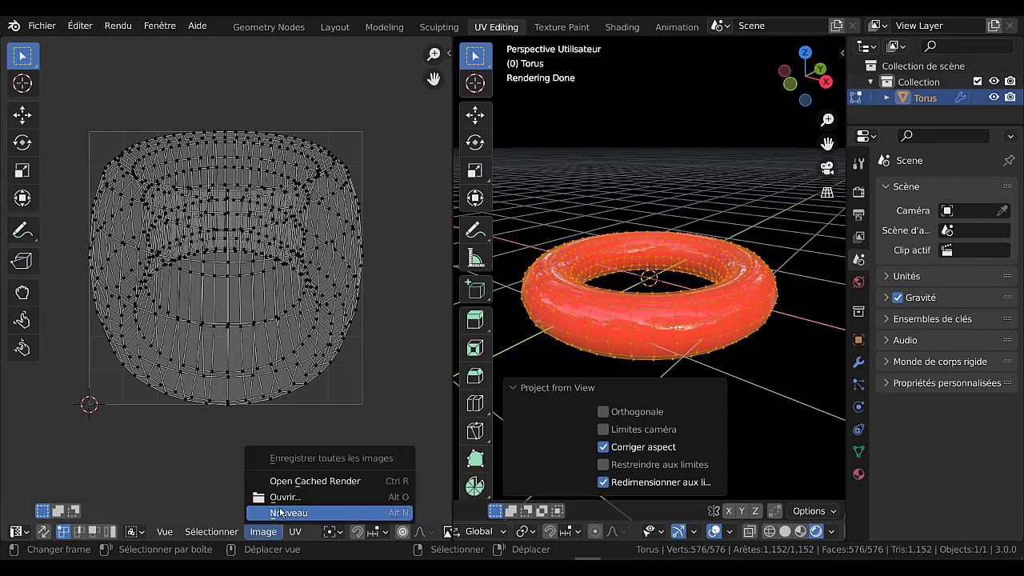
click(283, 513)
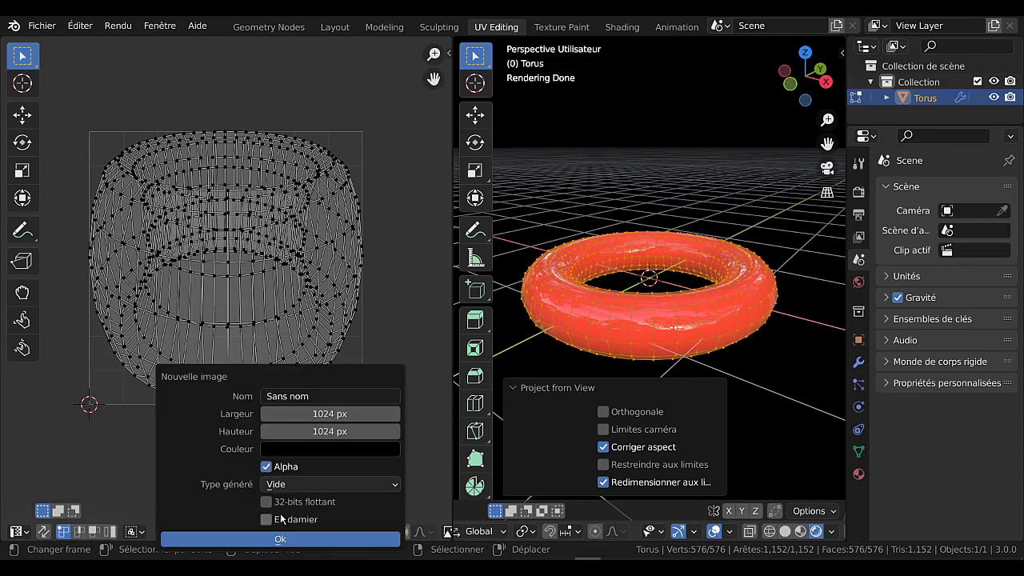
click(318, 397)
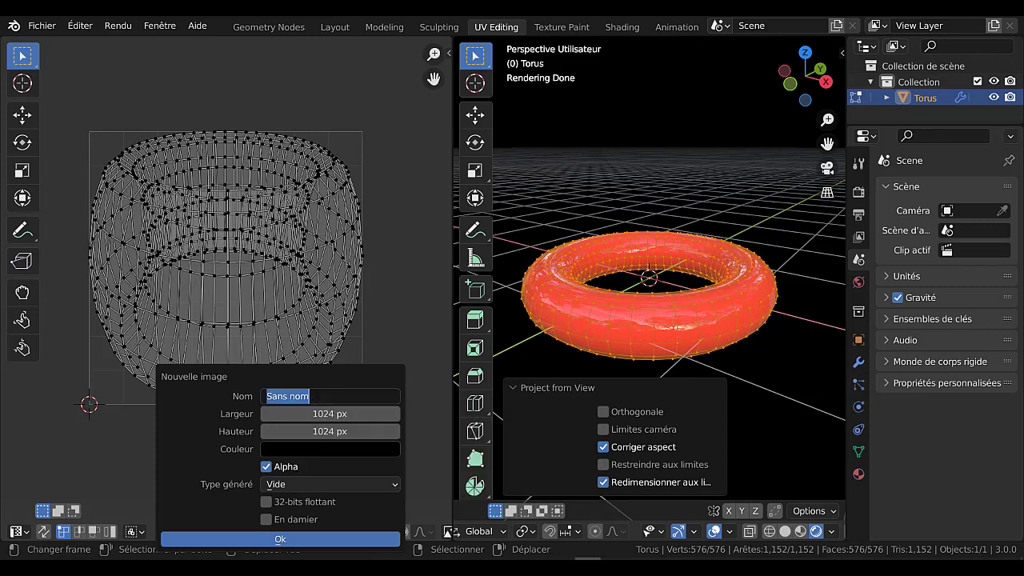
text(p)
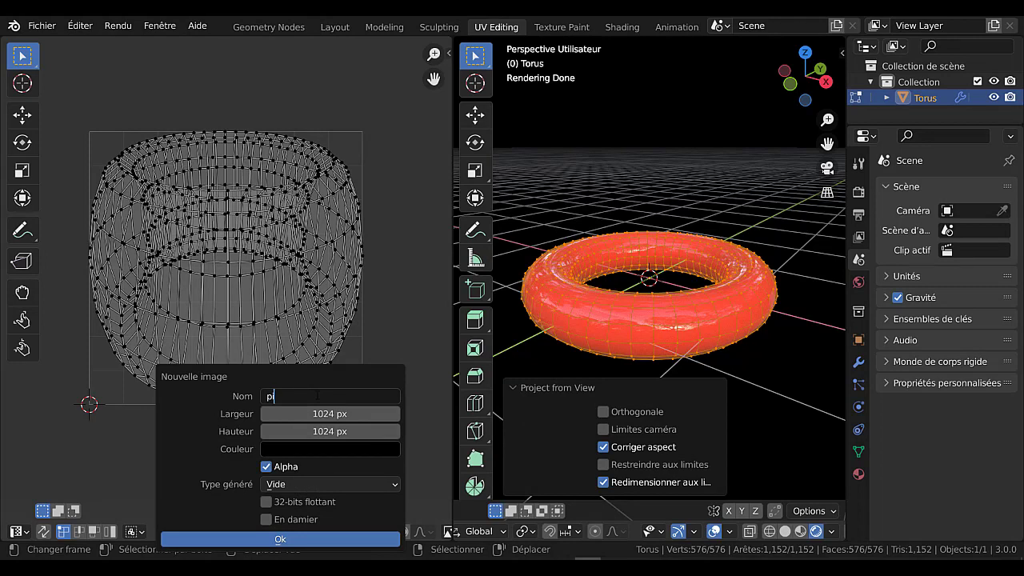
text(einture 1)
key(Return)
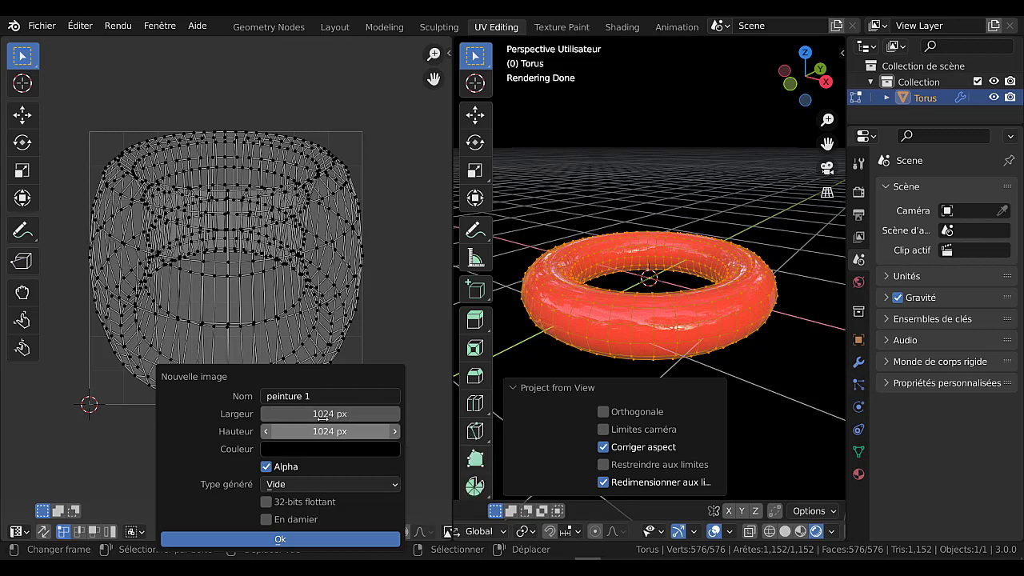
Set the new image's width and height to 2048 px each.
click(322, 414)
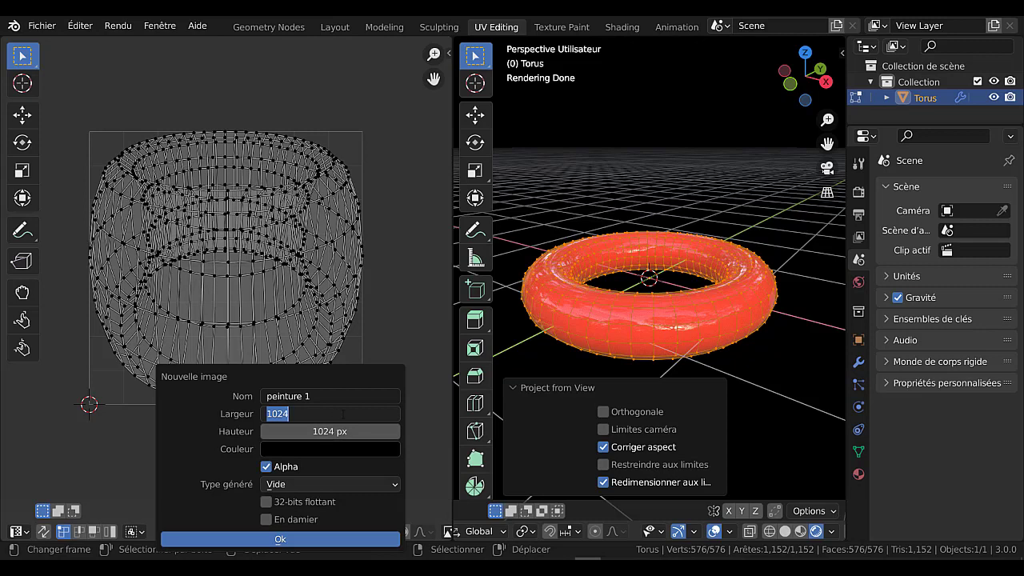
text(2024)
key(BackSpace)
key(BackSpace)
text(48)
key(Return)
click(334, 432)
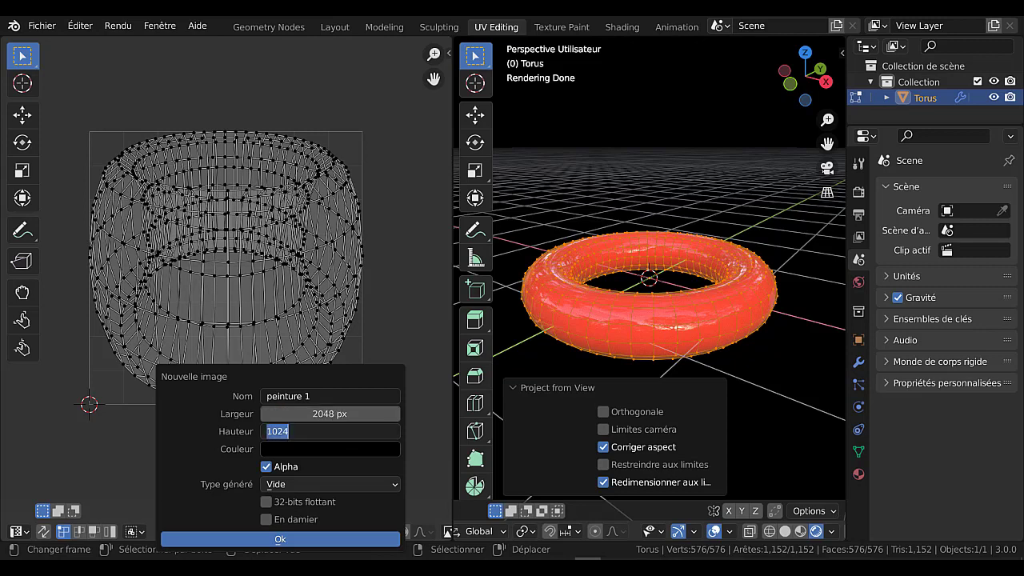
text(2048)
key(Return)
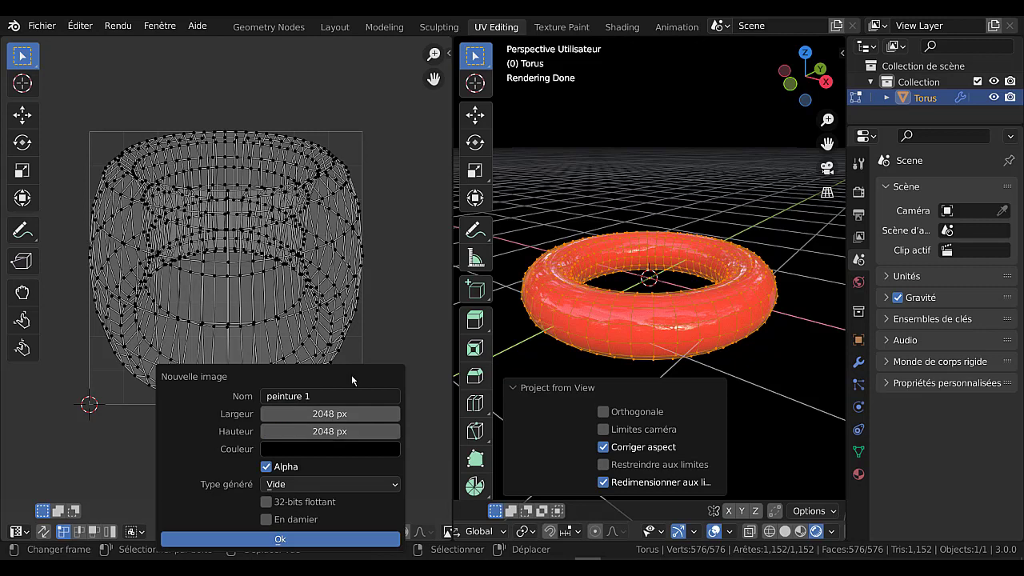
Give the new image a green fill with hue 0.355, saturation 0.716 and value 0.674, and create it.
click(328, 454)
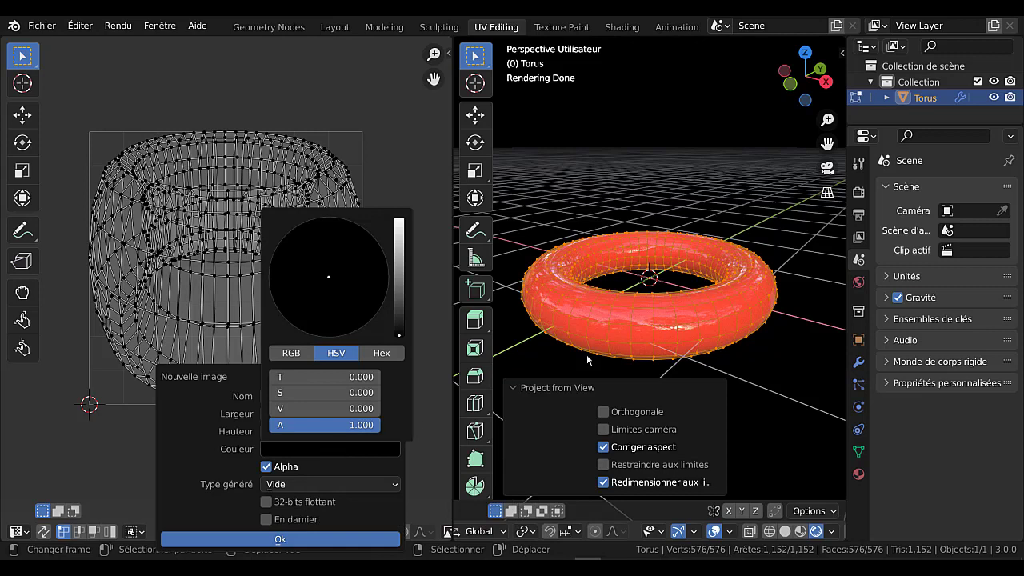
click(330, 448)
drag(400, 337, 400, 256)
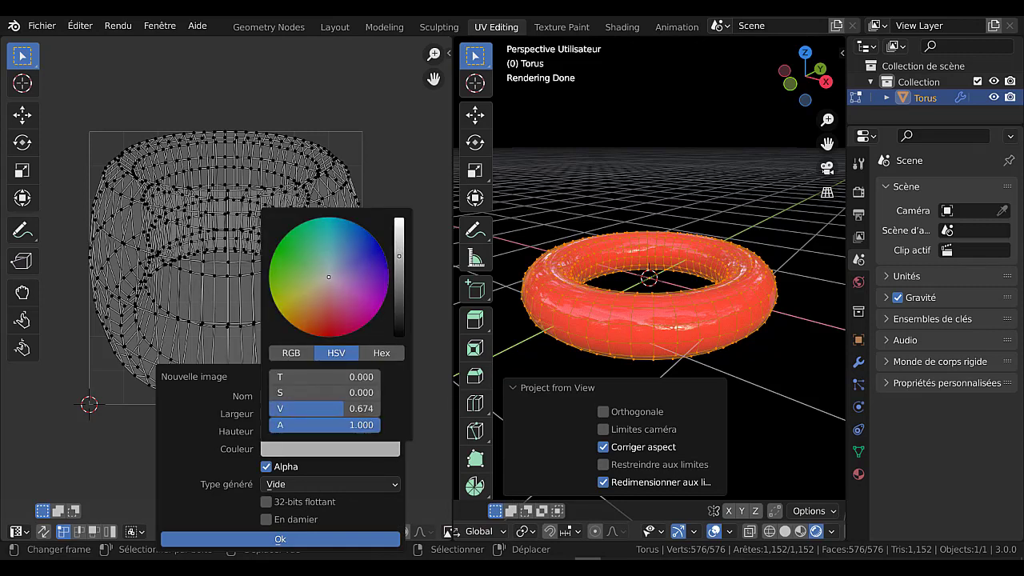
click(295, 252)
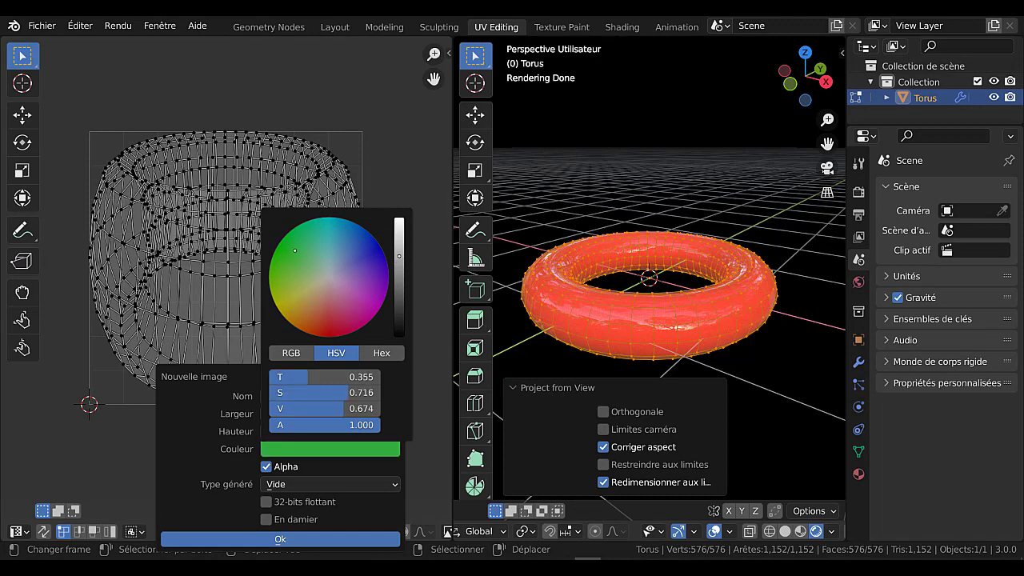
click(280, 540)
click(263, 532)
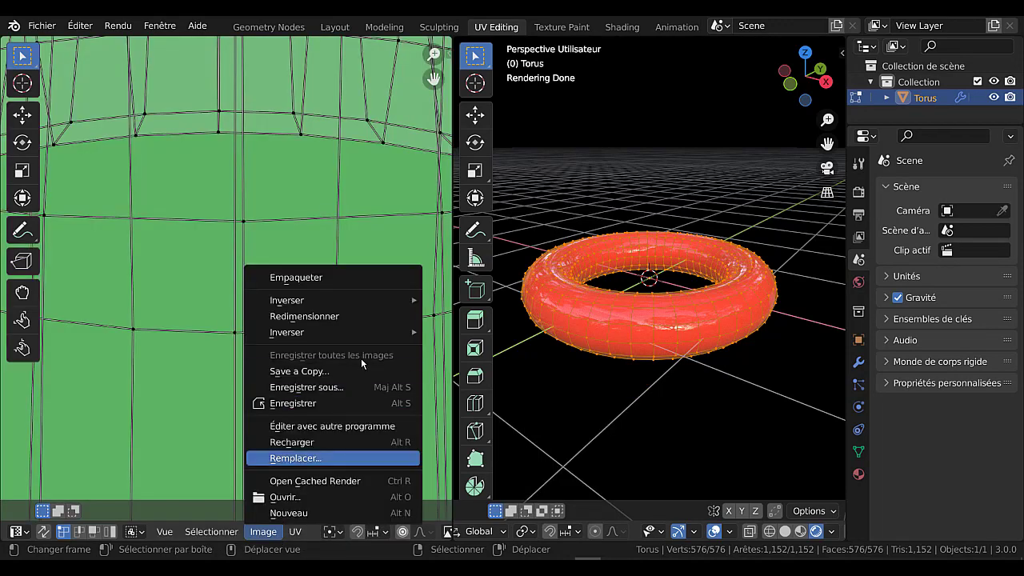
scroll(92, 252, down, 5)
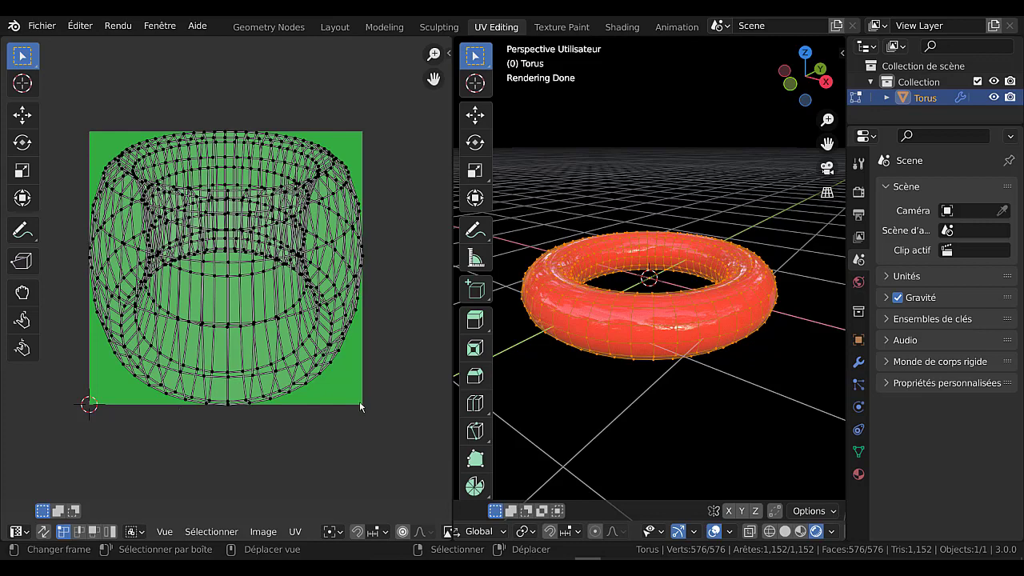
Widen the properties editor and show the surface settings of the torus's material.
drag(450, 330, 549, 330)
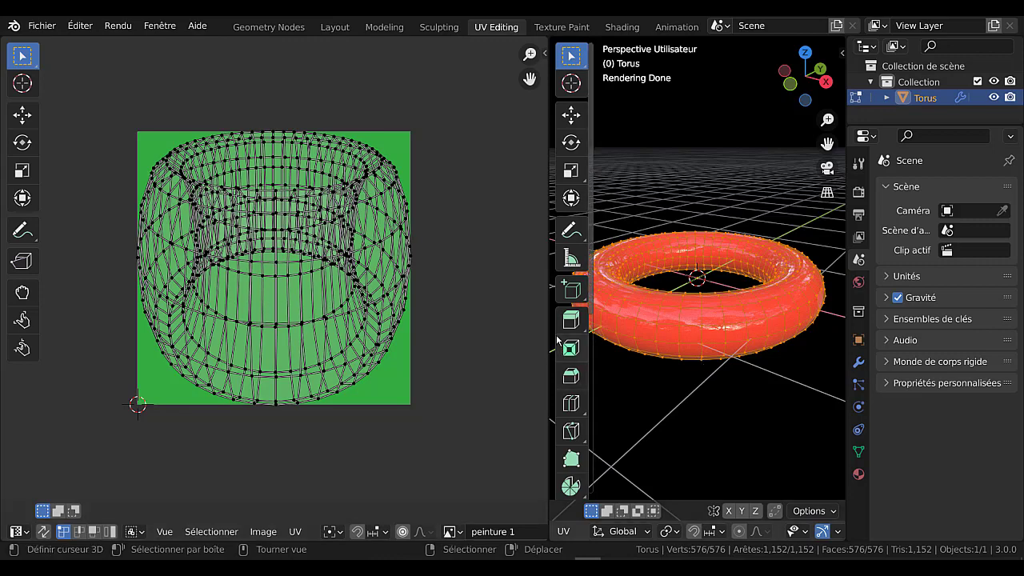
drag(548, 319, 421, 344)
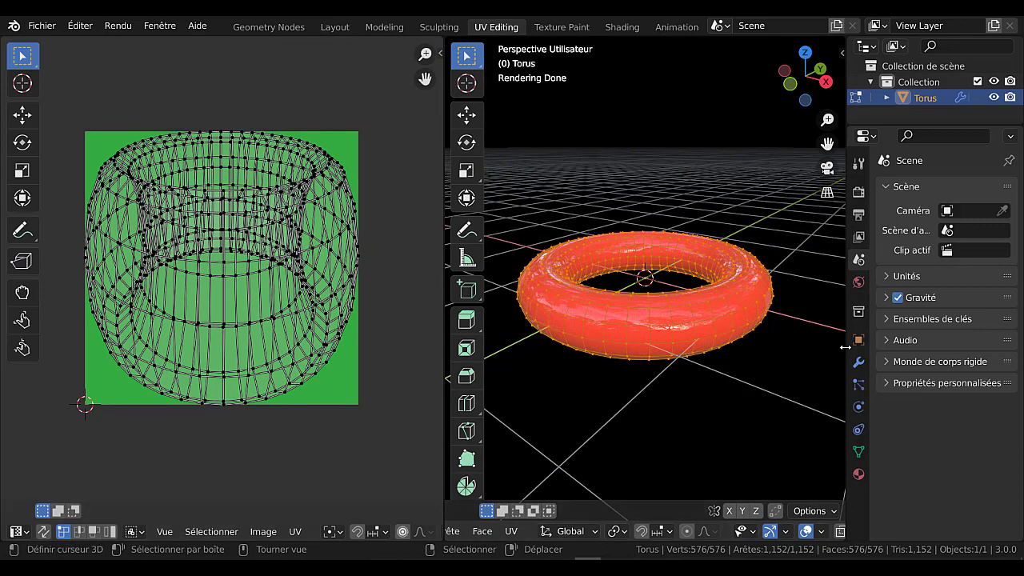
drag(847, 346, 801, 353)
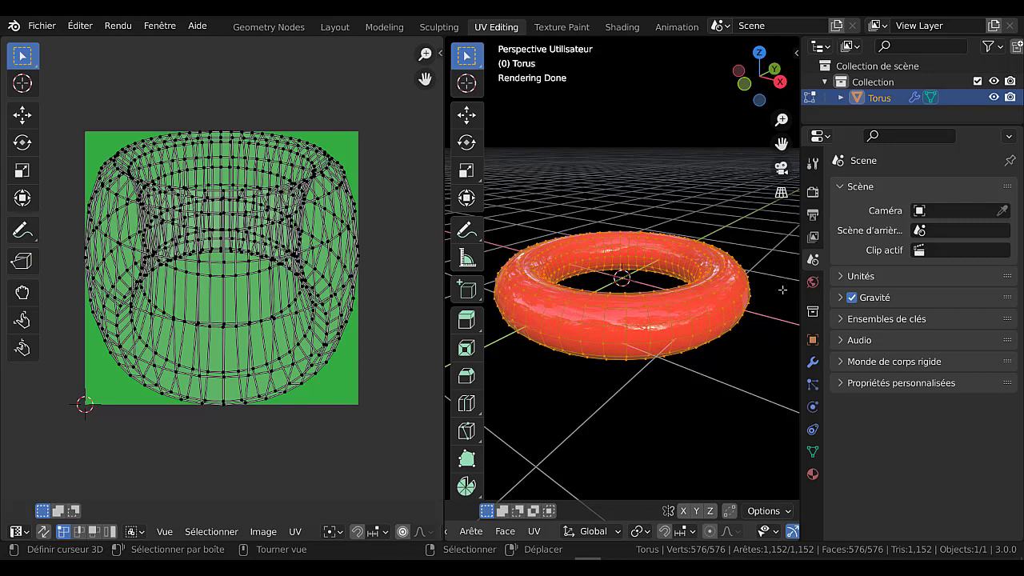
click(813, 473)
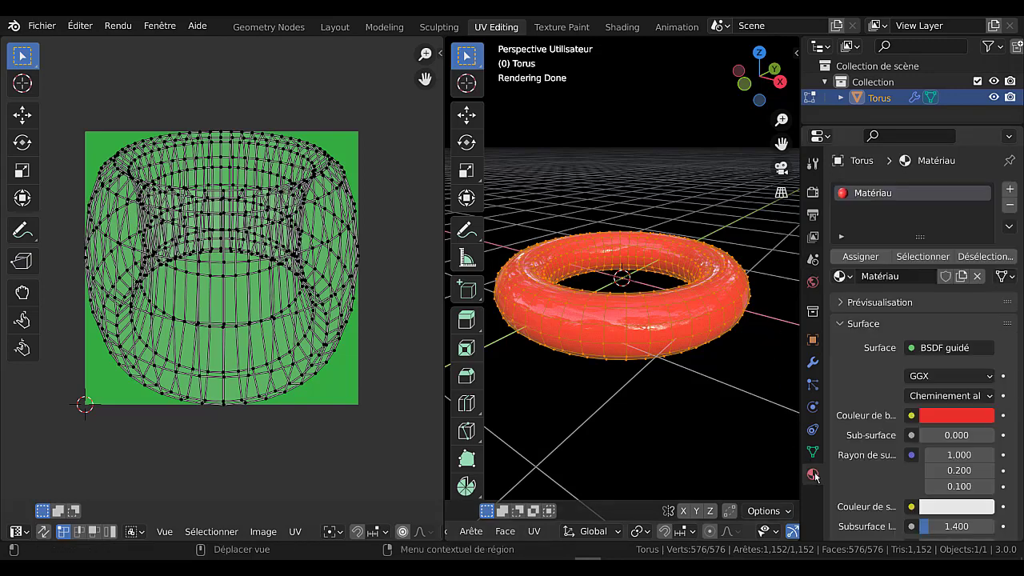
scroll(908, 352, down, 2)
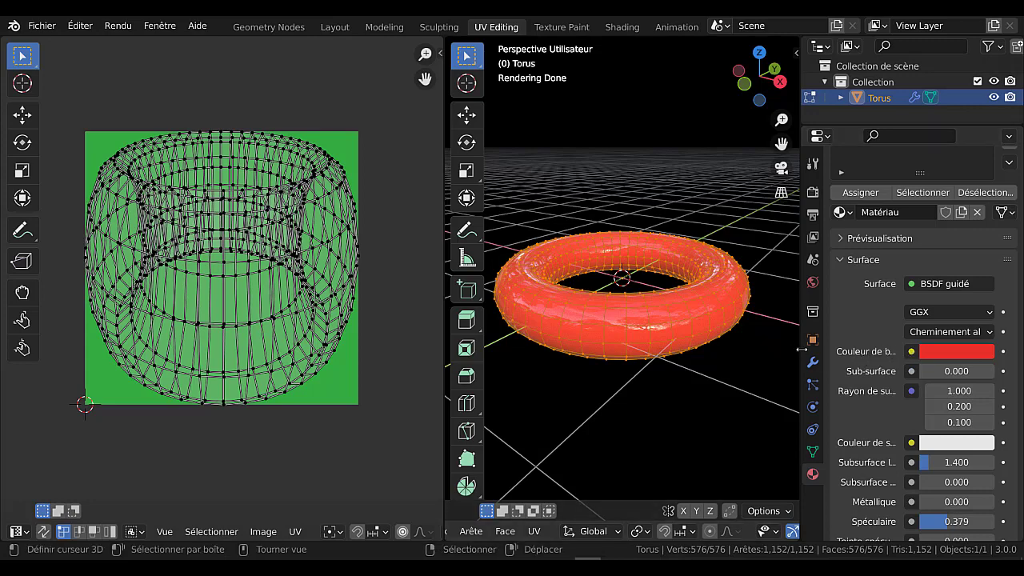
drag(801, 349, 741, 350)
Drive the material's base color with an Image Texture using "peinture 1", and narrow the properties editor.
click(875, 352)
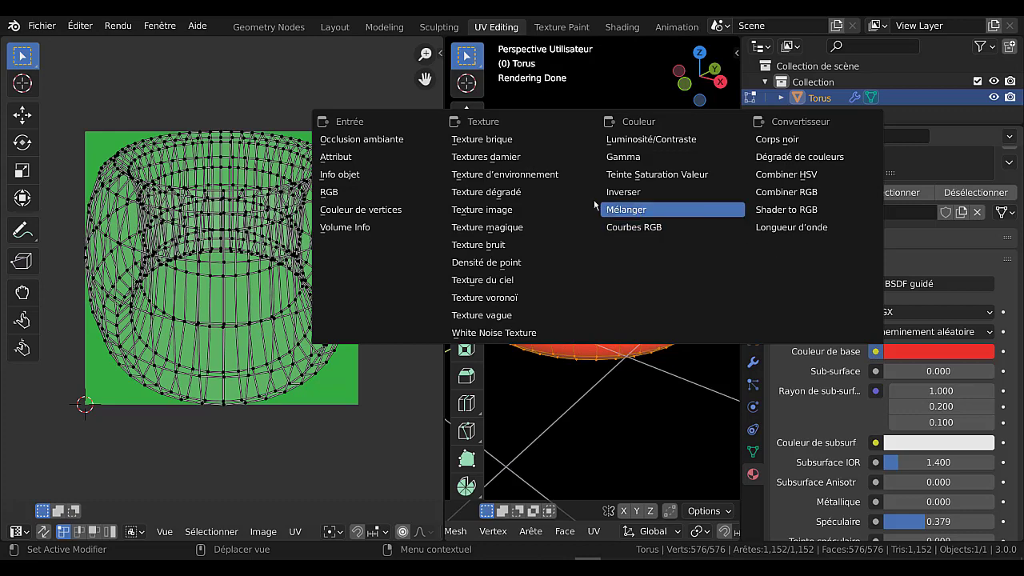
click(506, 211)
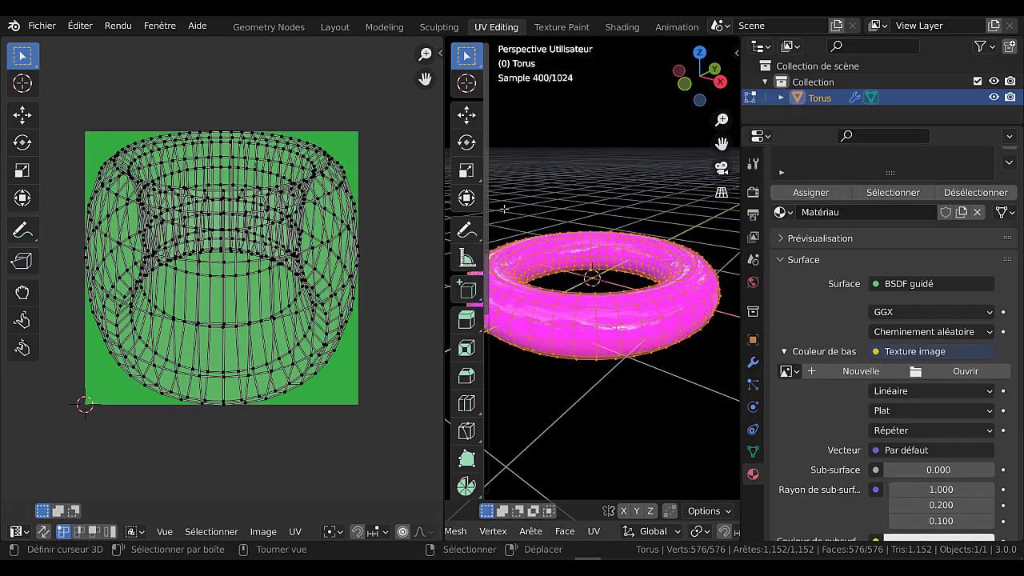
click(788, 372)
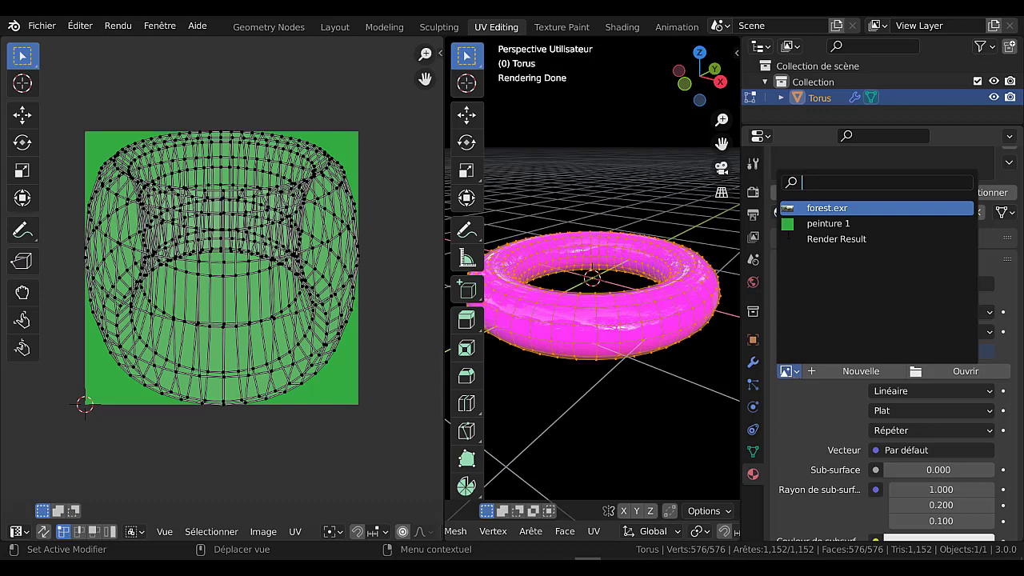
click(789, 224)
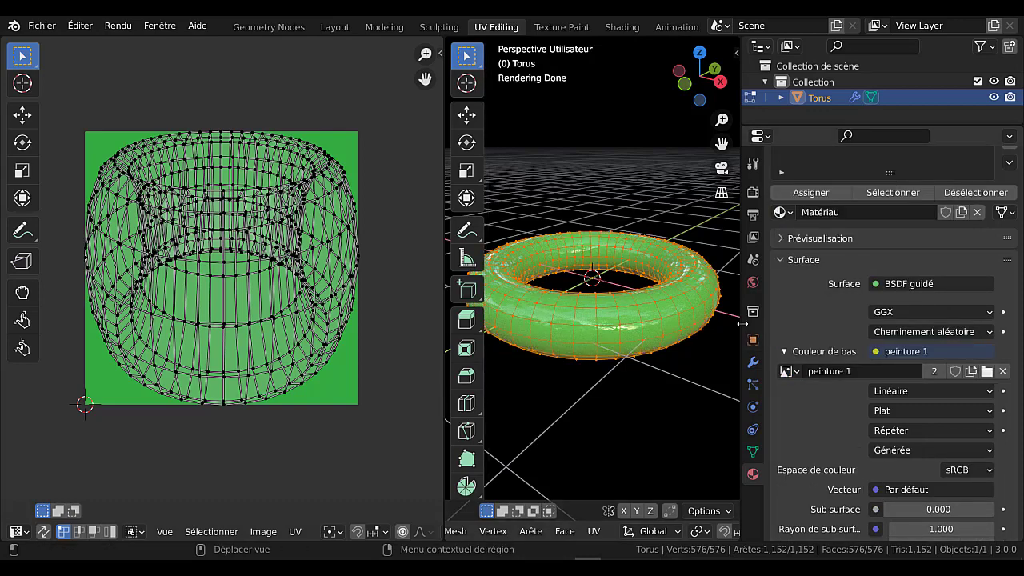
drag(742, 324, 914, 325)
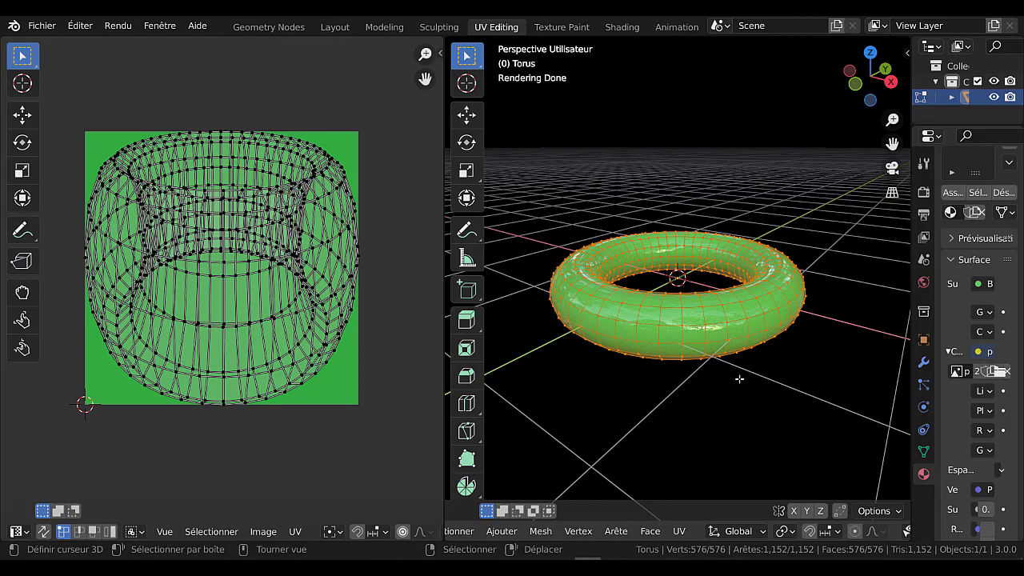
Mark all of the torus's edges as UV seams and clear those seams again.
middle_drag(736, 387, 711, 358)
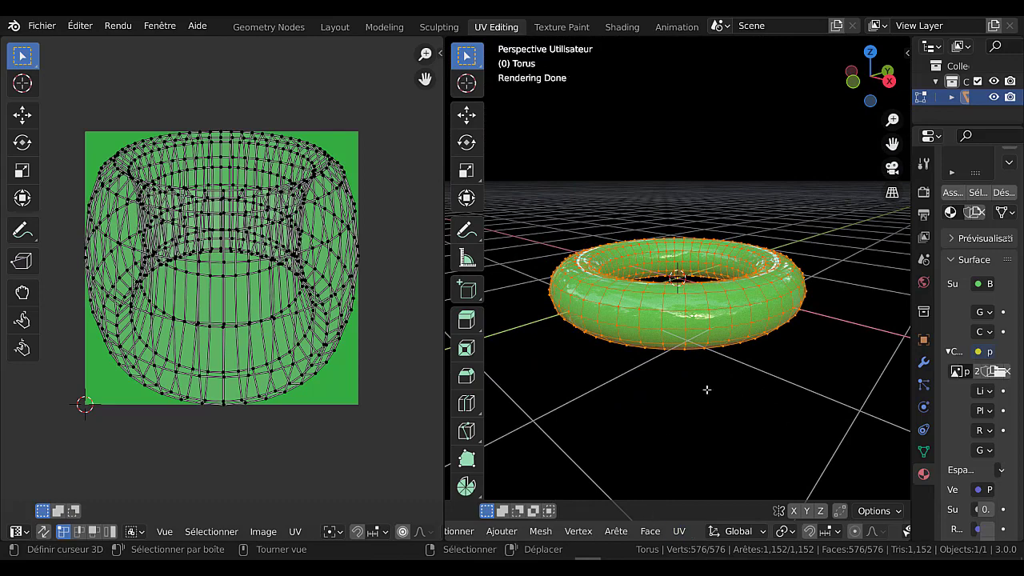
scroll(707, 390, up, 2)
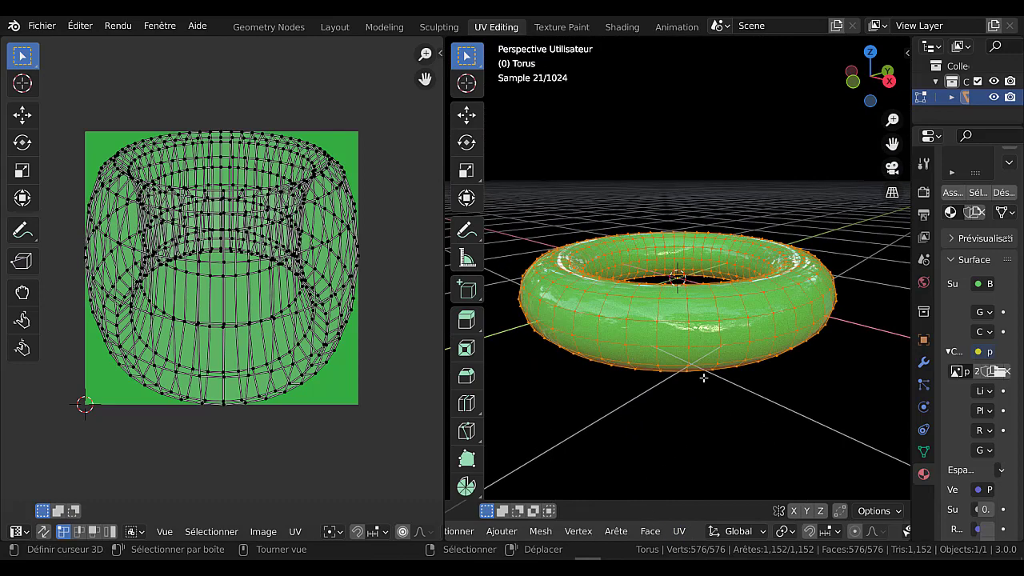
click(680, 531)
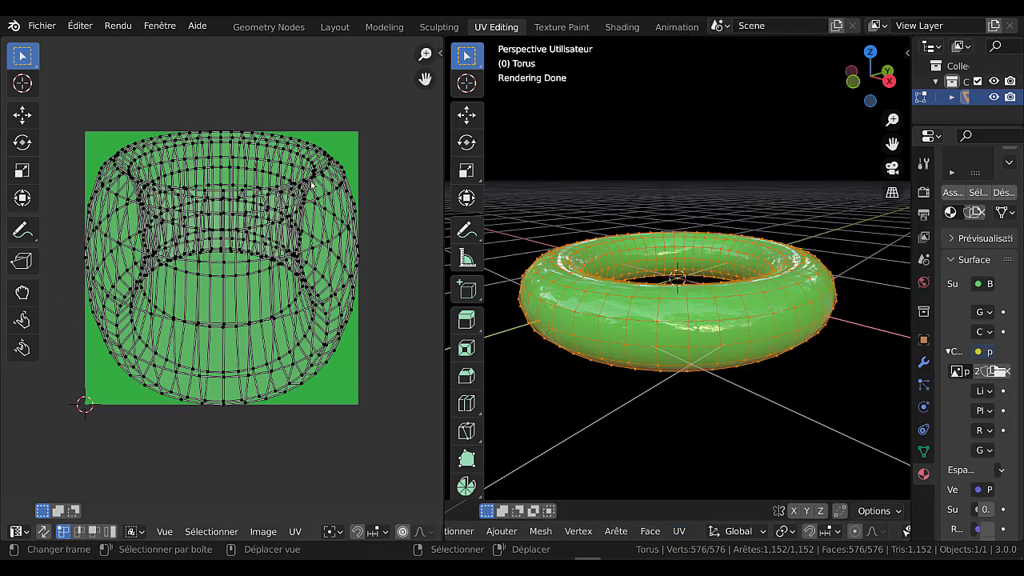
click(679, 531)
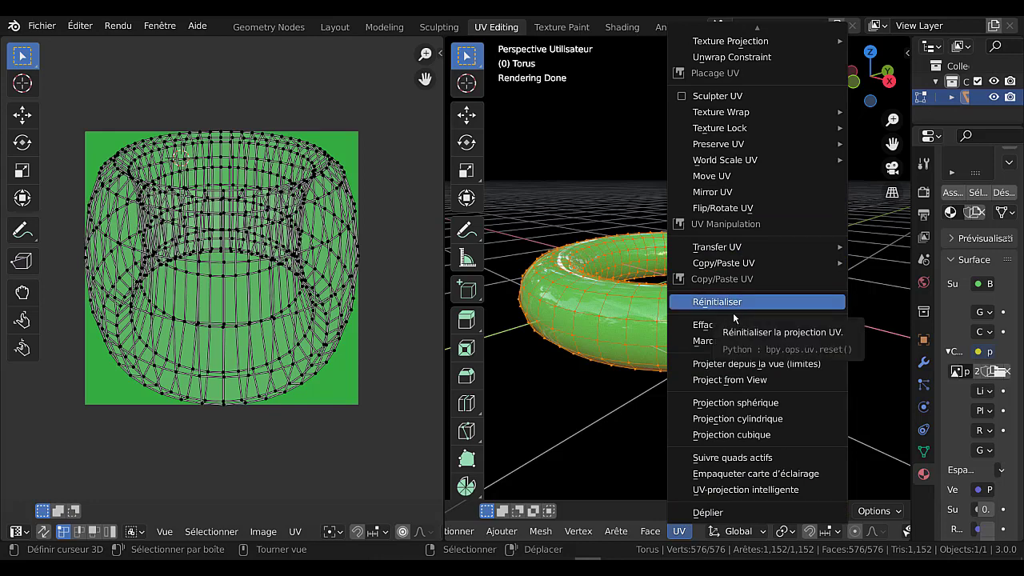
click(615, 532)
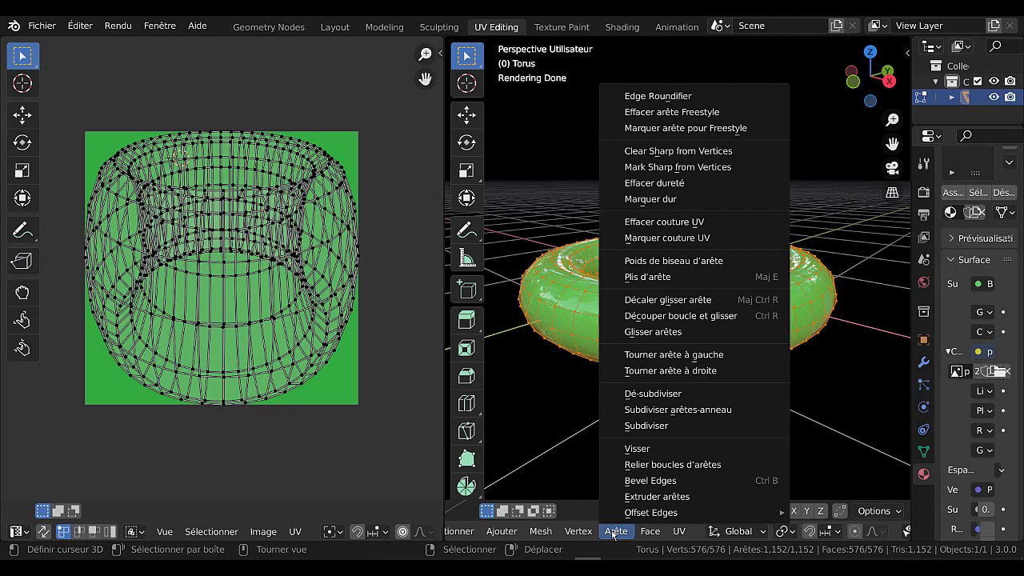
click(689, 241)
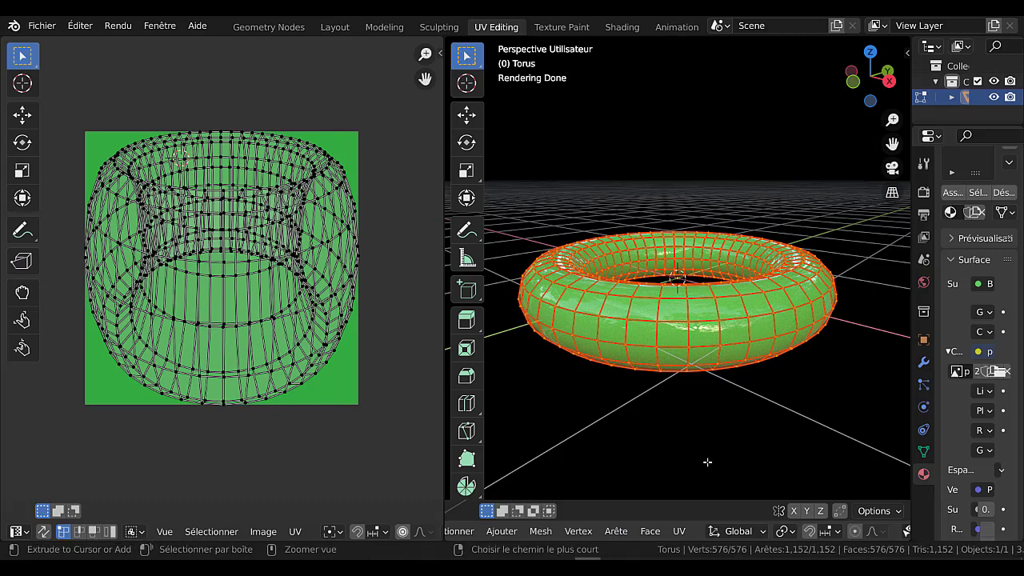
click(616, 531)
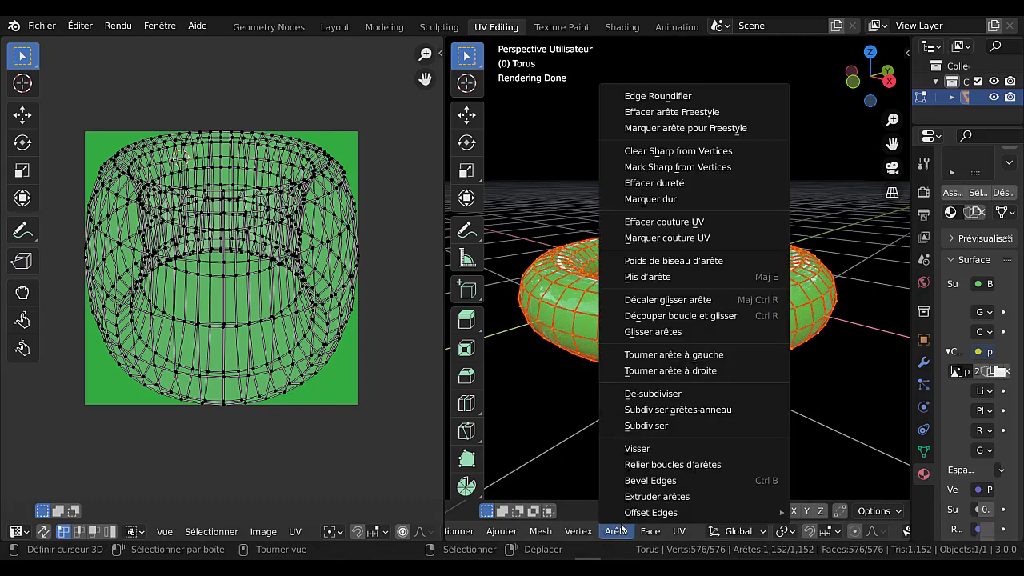
click(663, 225)
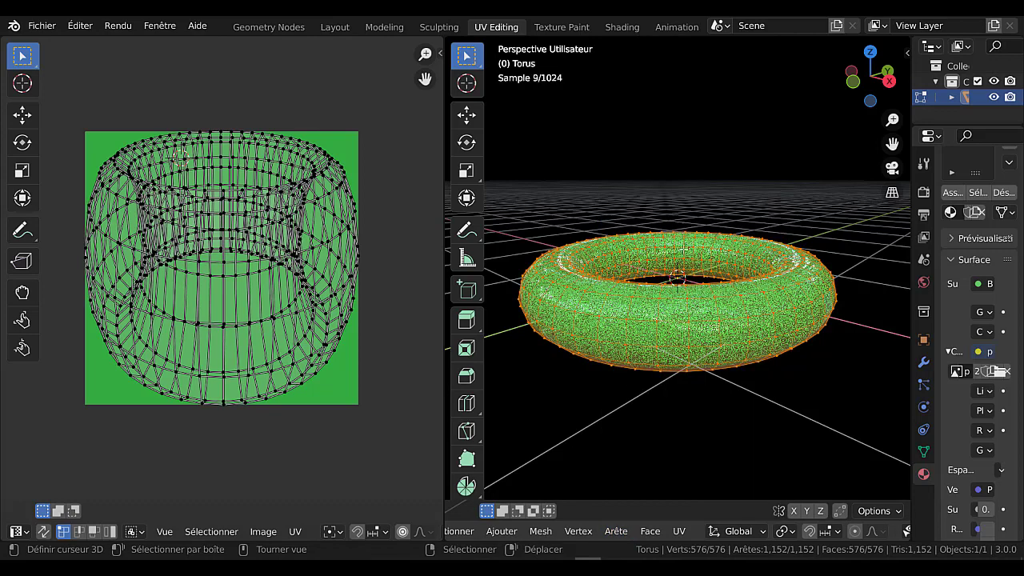
Select the horizontal edge loop around the torus's outer side and set the 3D viewport to solid shading.
alt+click(713, 357)
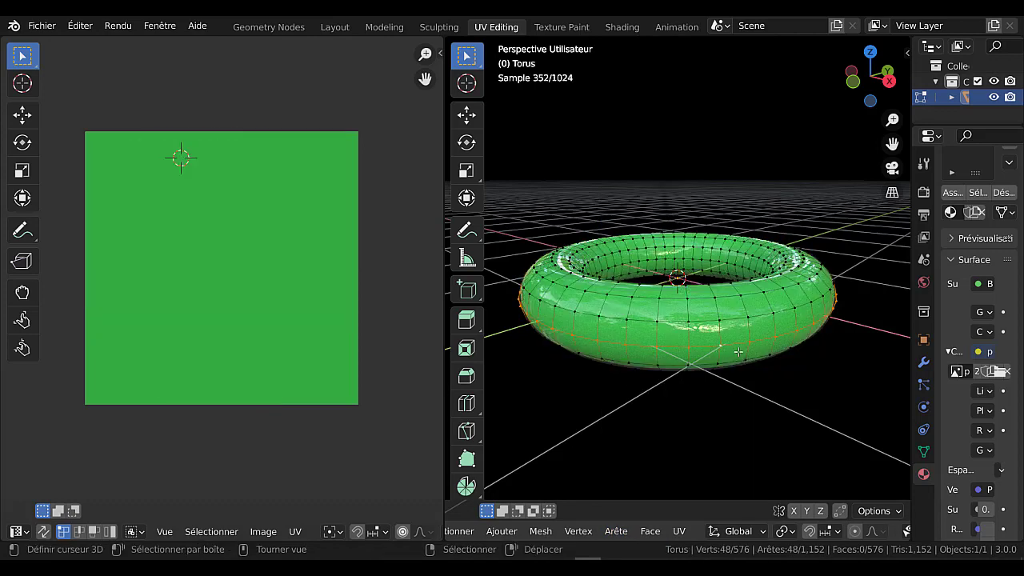
middle_drag(755, 351, 854, 538)
scroll(854, 538, down, 5)
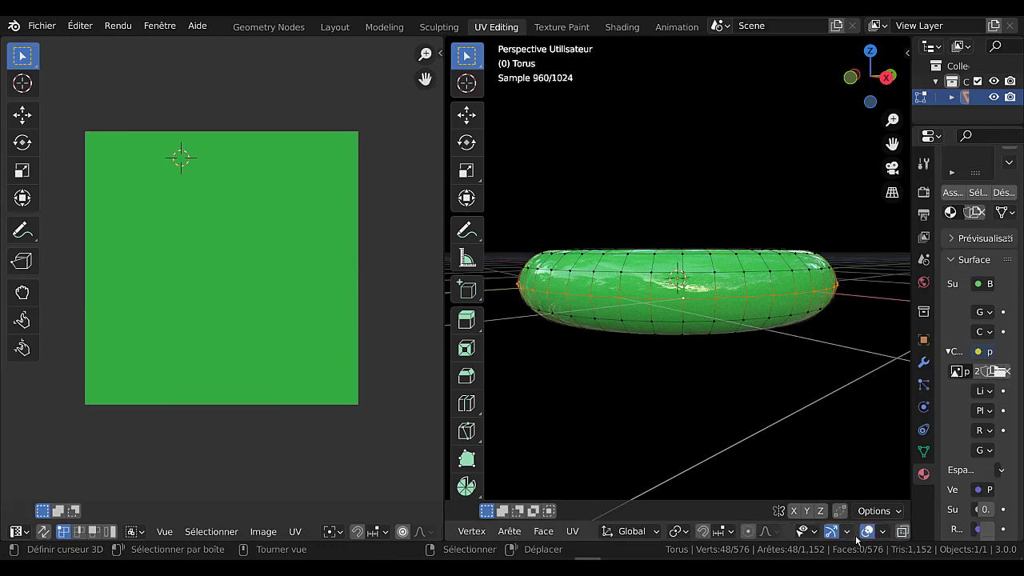
click(831, 531)
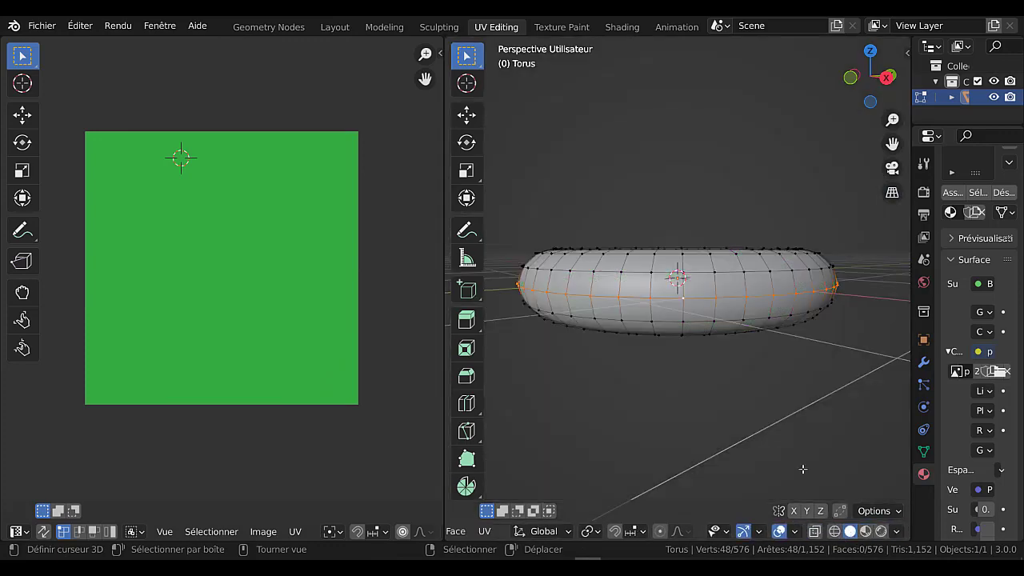
mouse_move(733, 345)
middle_down()
mouse_move(768, 379)
mouse_move(741, 374)
middle_up()
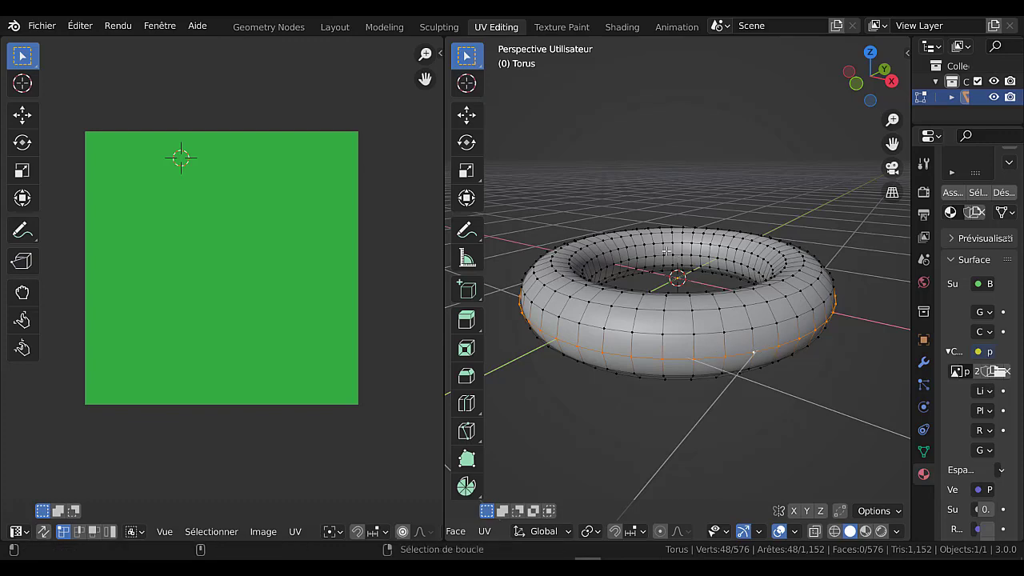
Add the edge loop around the torus's inner side to the selection and mark both loops as UV seams.
alt+shift+click(665, 254)
middle_drag(666, 253, 678, 343)
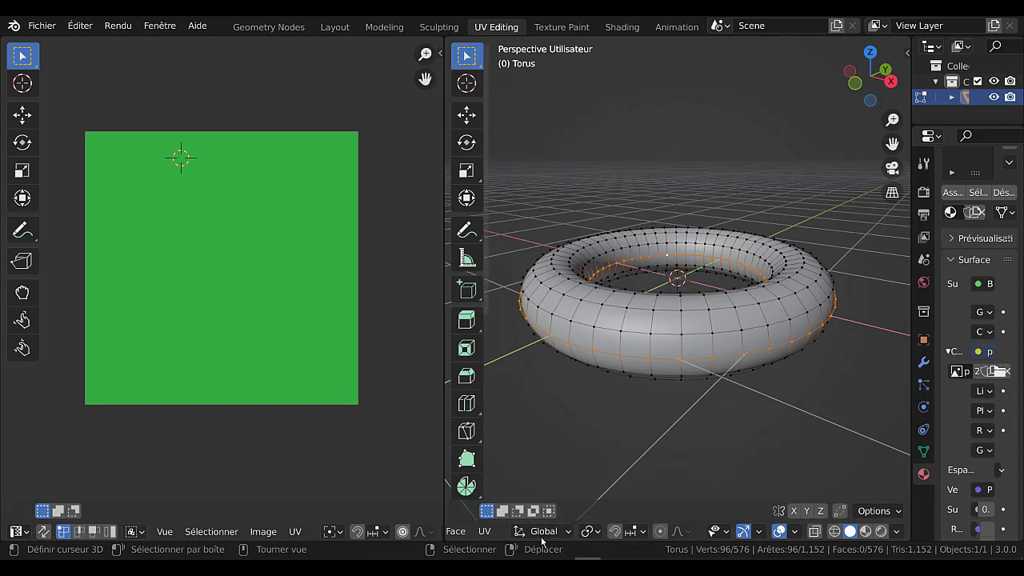
click(484, 531)
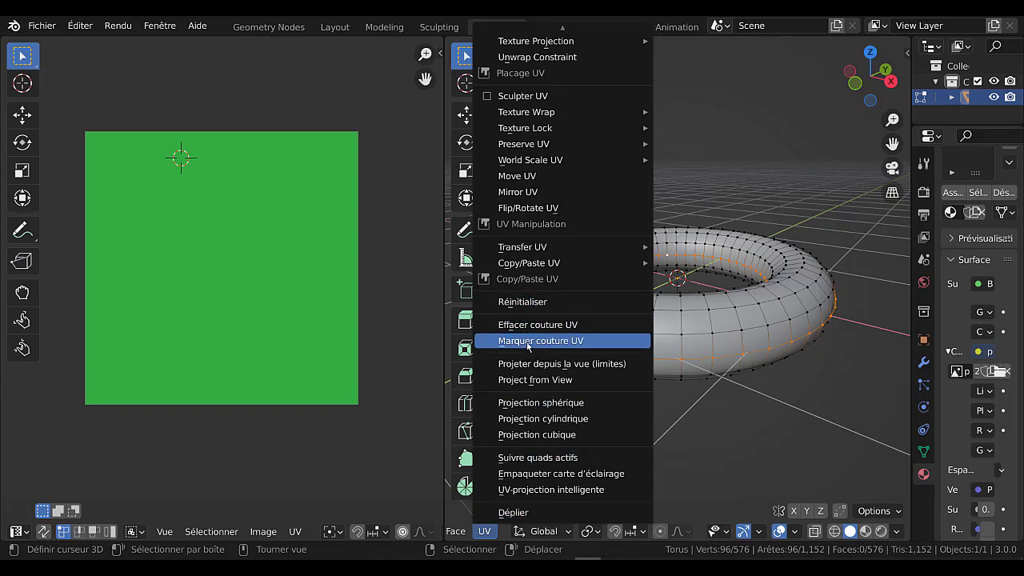
click(556, 342)
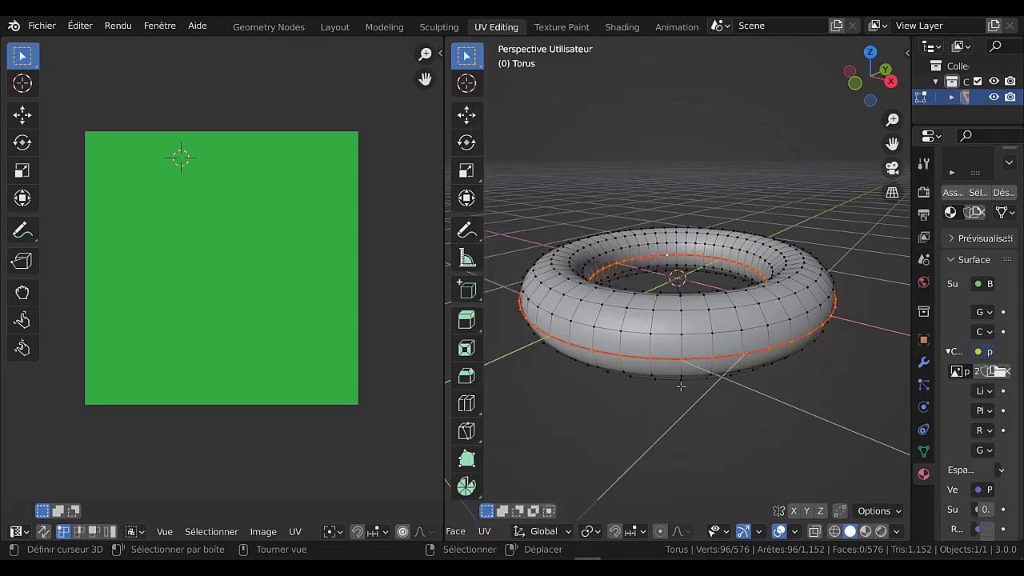
mouse_move(681, 388)
middle_down()
mouse_move(638, 336)
mouse_move(638, 350)
mouse_move(675, 375)
middle_up()
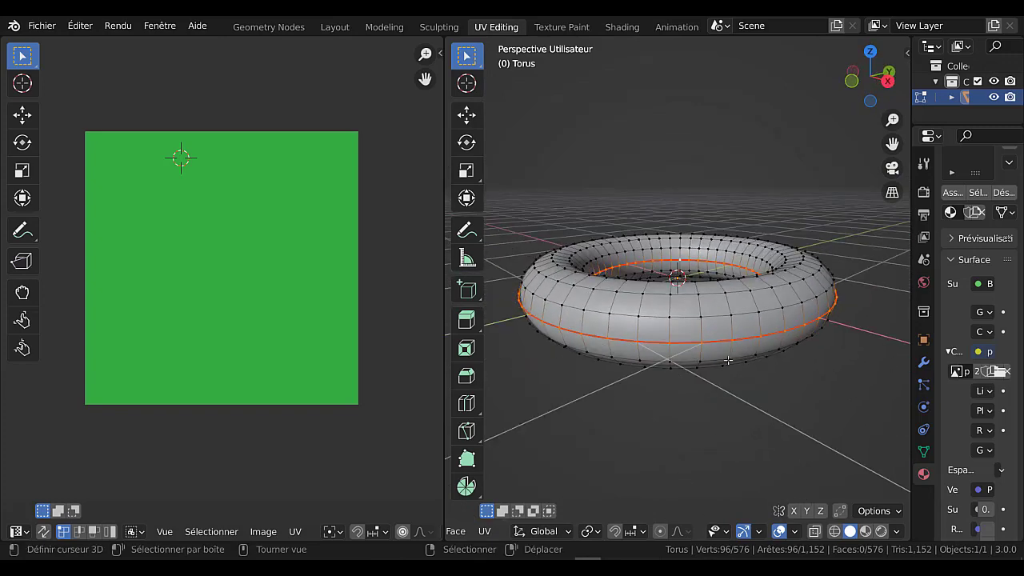
Select the torus's entire mesh, view it from the front, and unwrap its UVs along the marked seams.
key(q)
key(a)
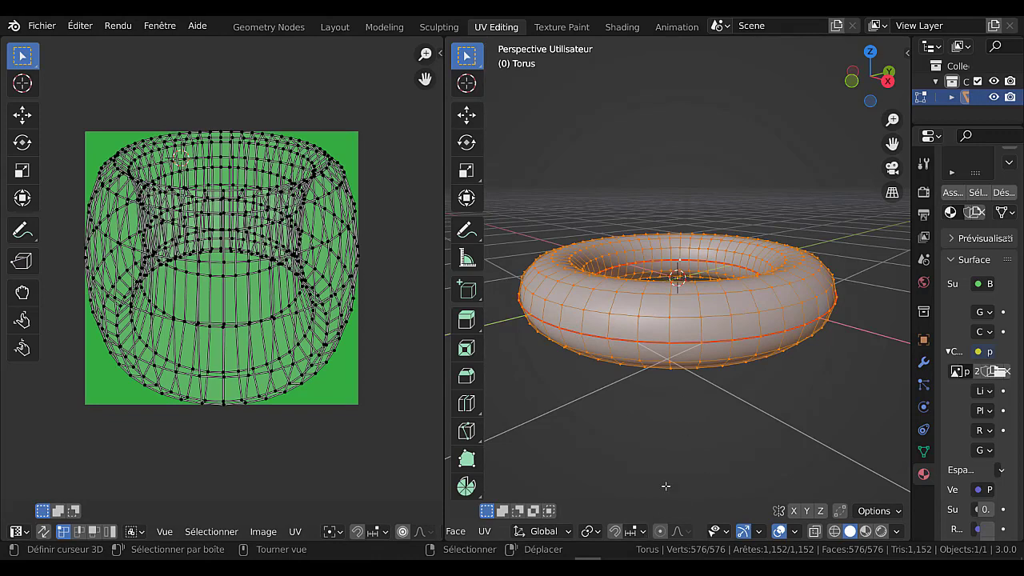
key(KP_1)
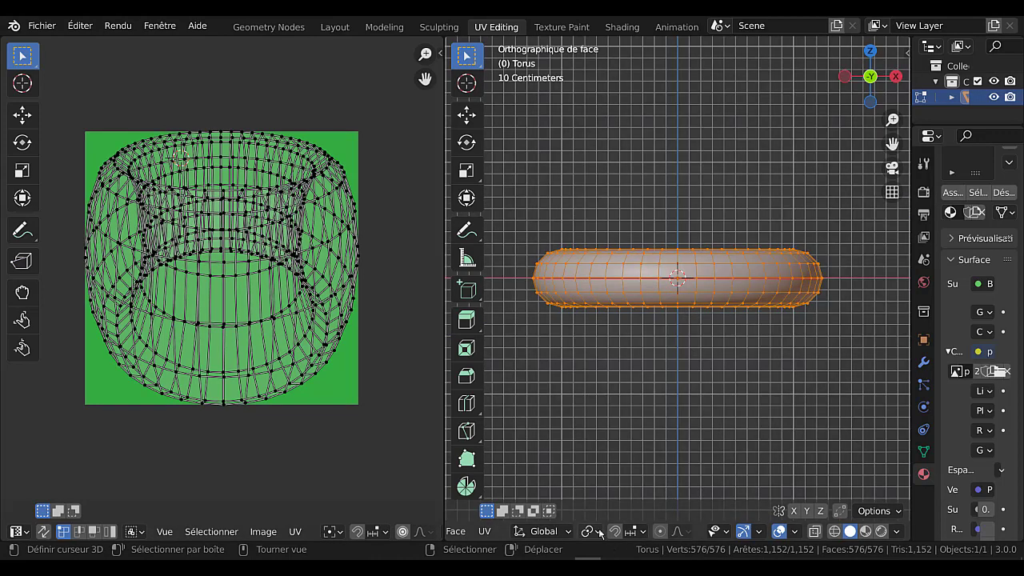
scroll(751, 534, up, 1)
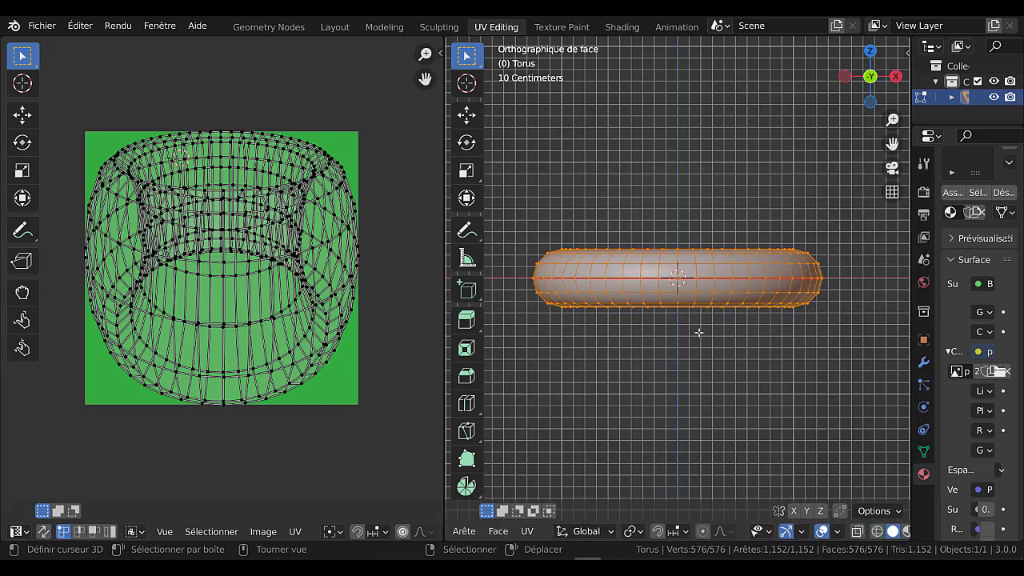
scroll(664, 535, up, 2)
click(664, 533)
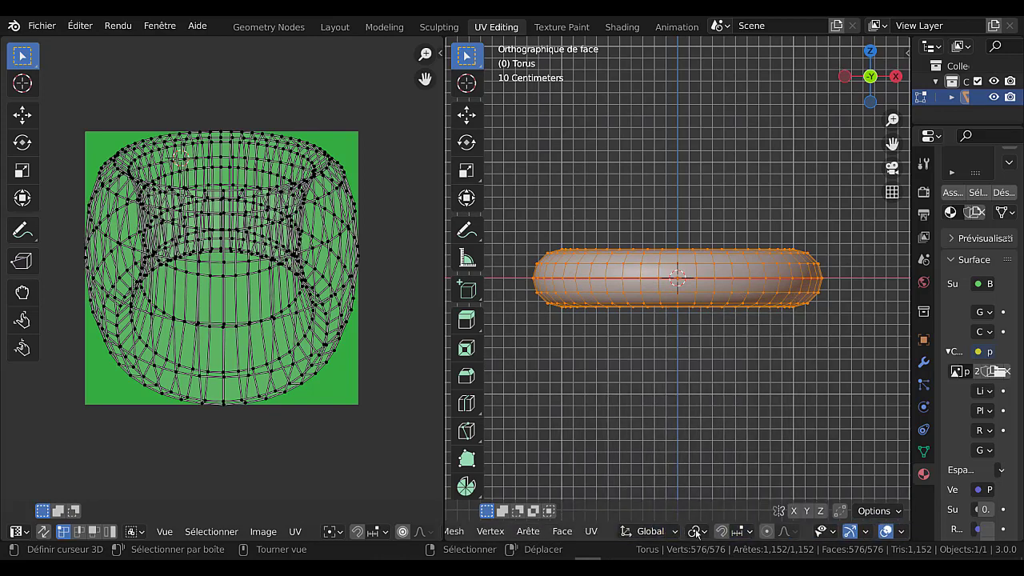
scroll(589, 534, down, 3)
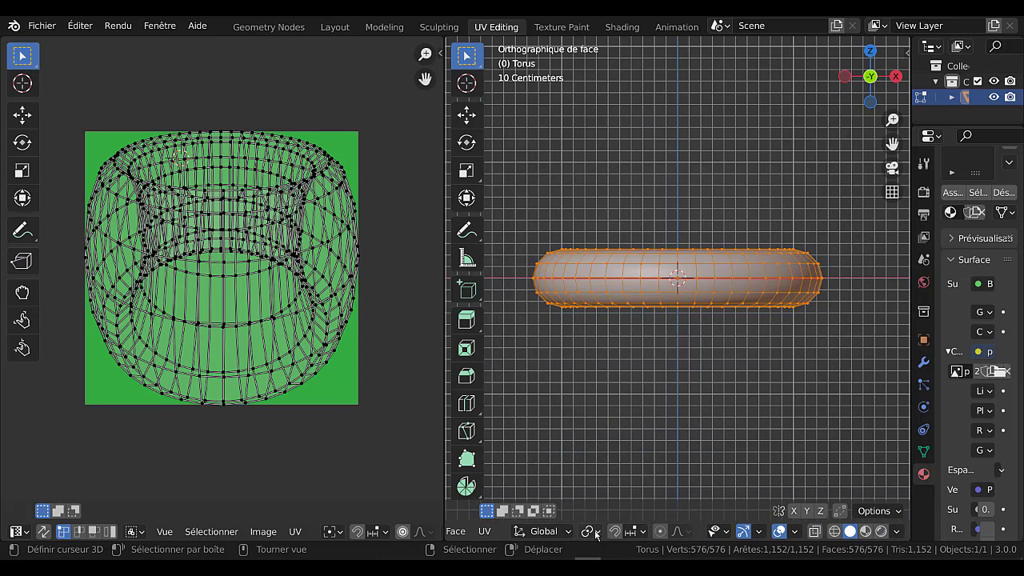
scroll(656, 534, up, 3)
scroll(727, 534, up, 5)
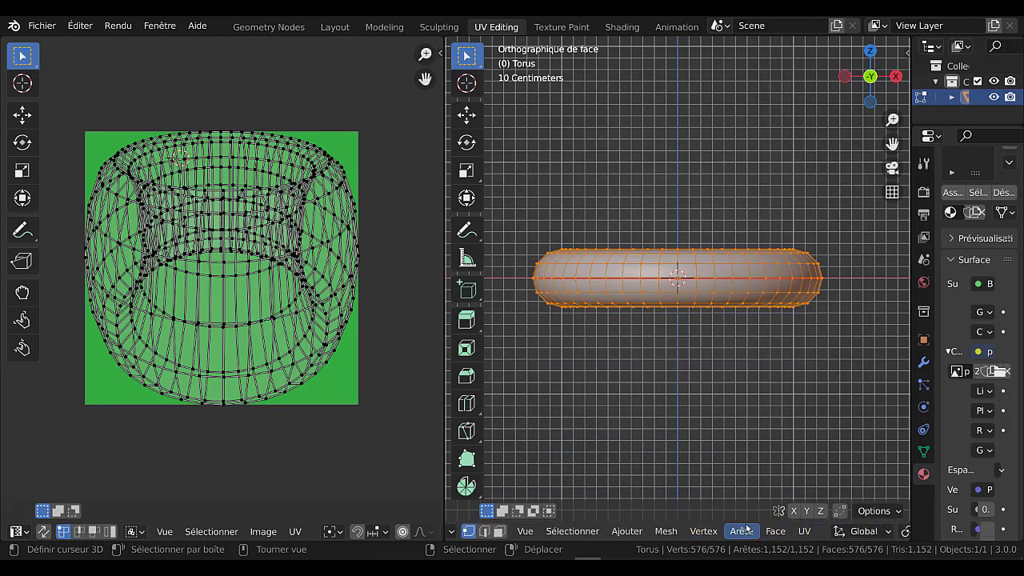
scroll(782, 534, up, 2)
scroll(779, 534, up, 1)
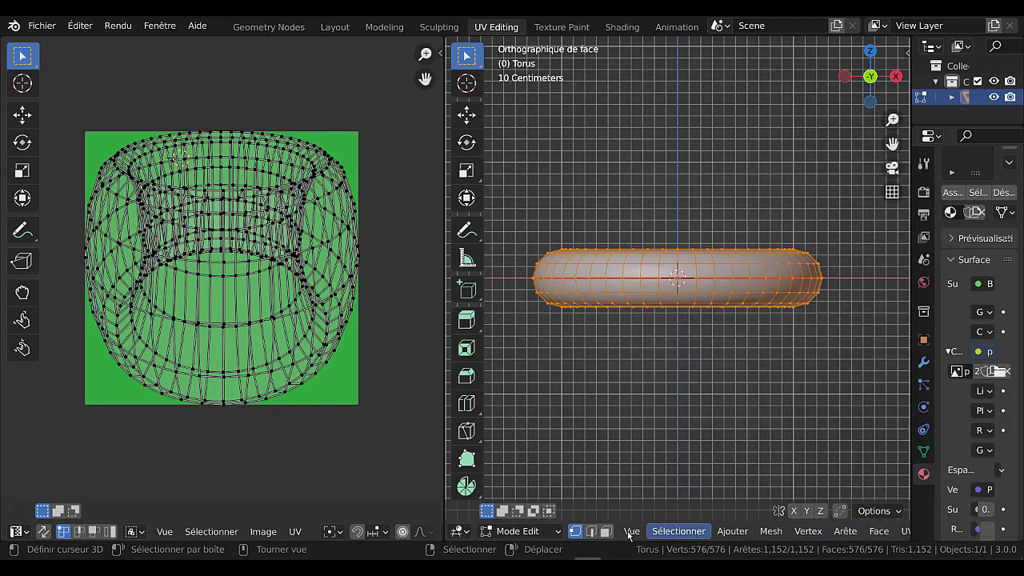
scroll(877, 536, up, 1)
click(871, 538)
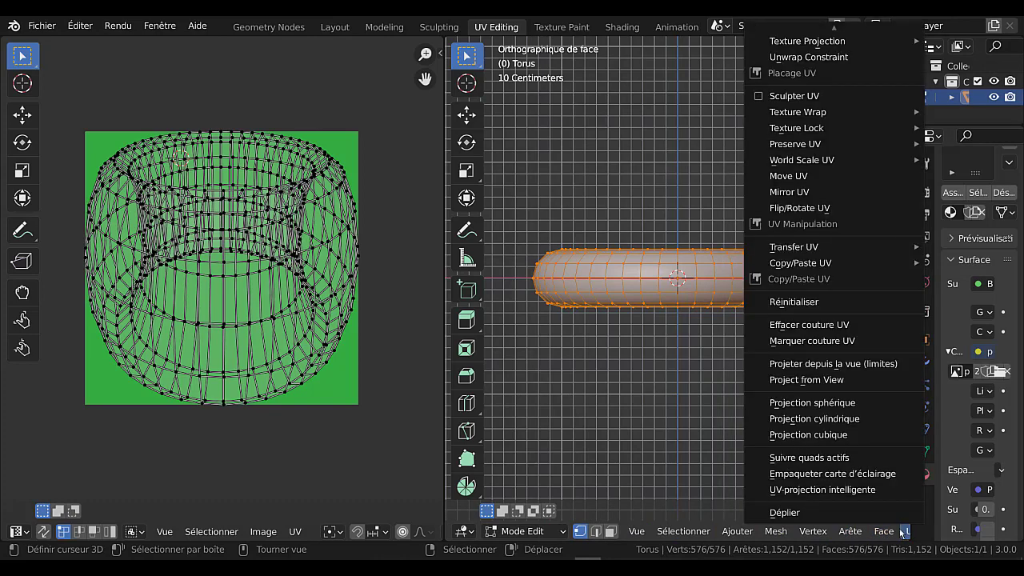
scroll(891, 538, up, 2)
scroll(893, 537, down, 4)
scroll(894, 537, up, 2)
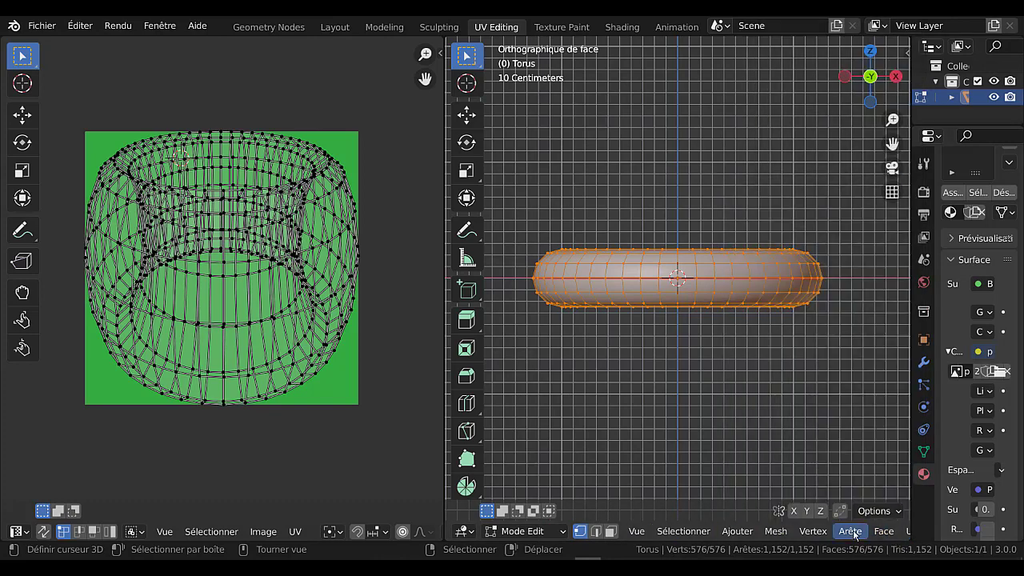
scroll(854, 534, down, 1)
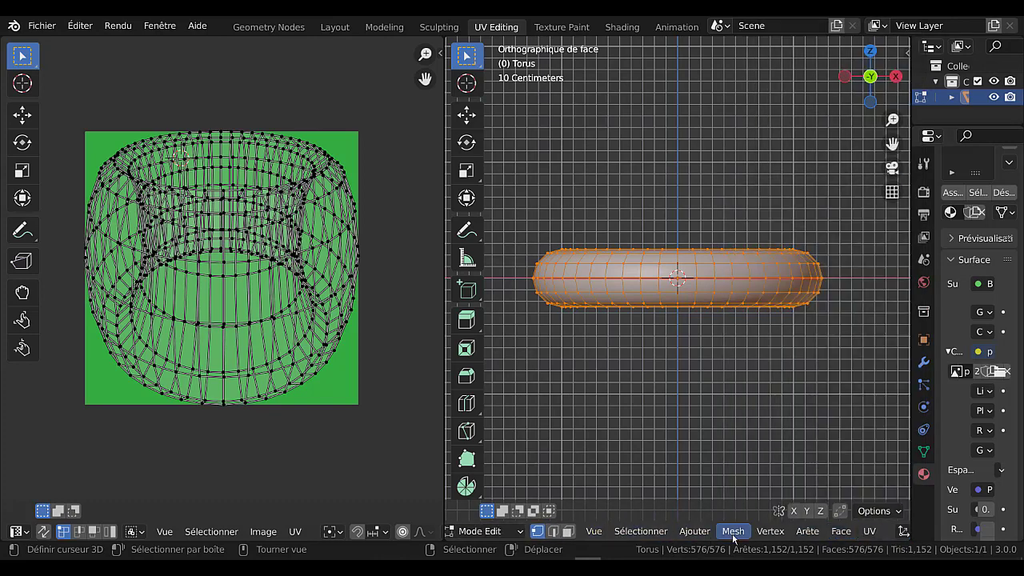
scroll(709, 536, up, 1)
scroll(728, 517, up, 1)
scroll(739, 538, down, 2)
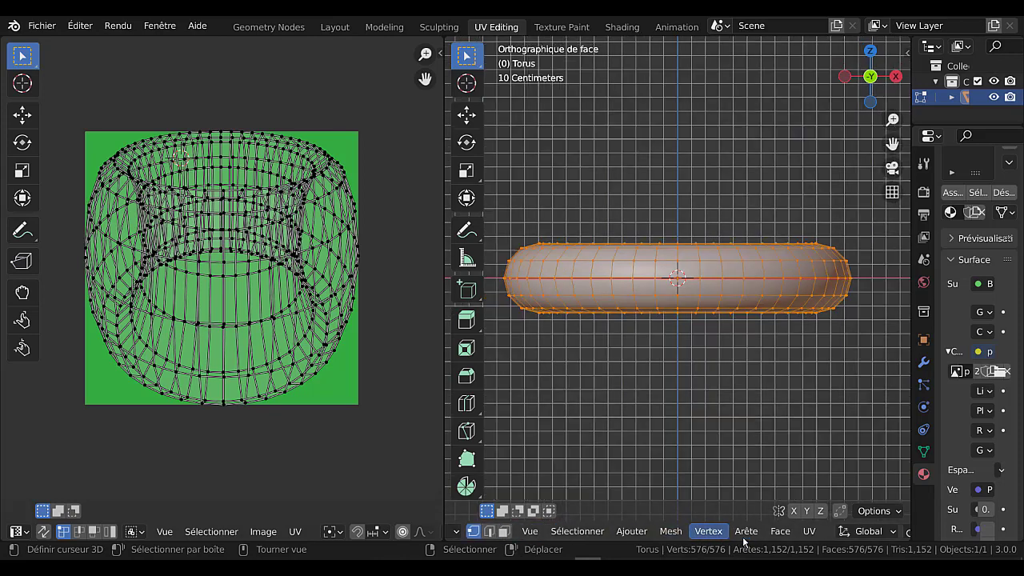
click(780, 531)
mouse_move(811, 532)
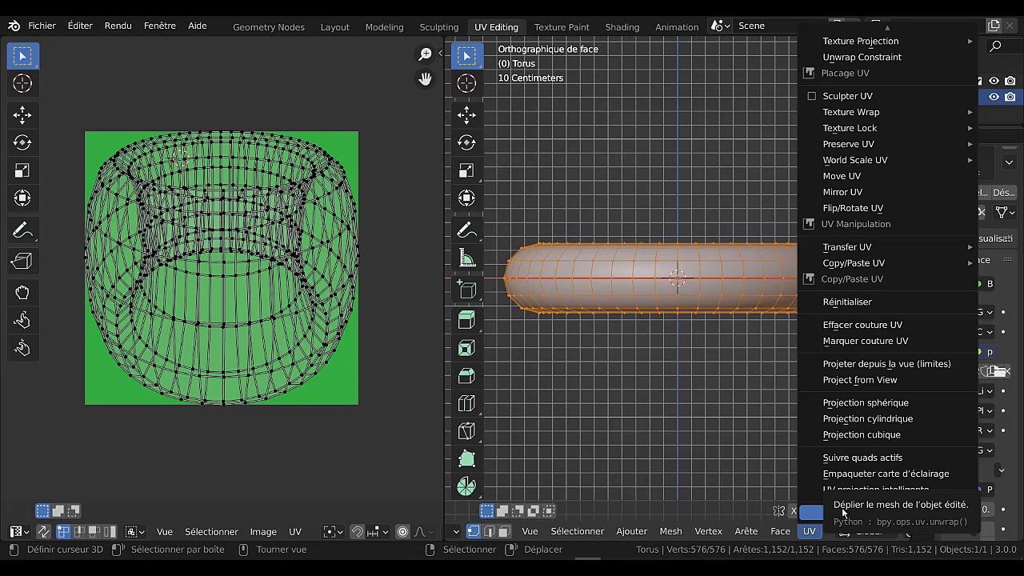
click(842, 511)
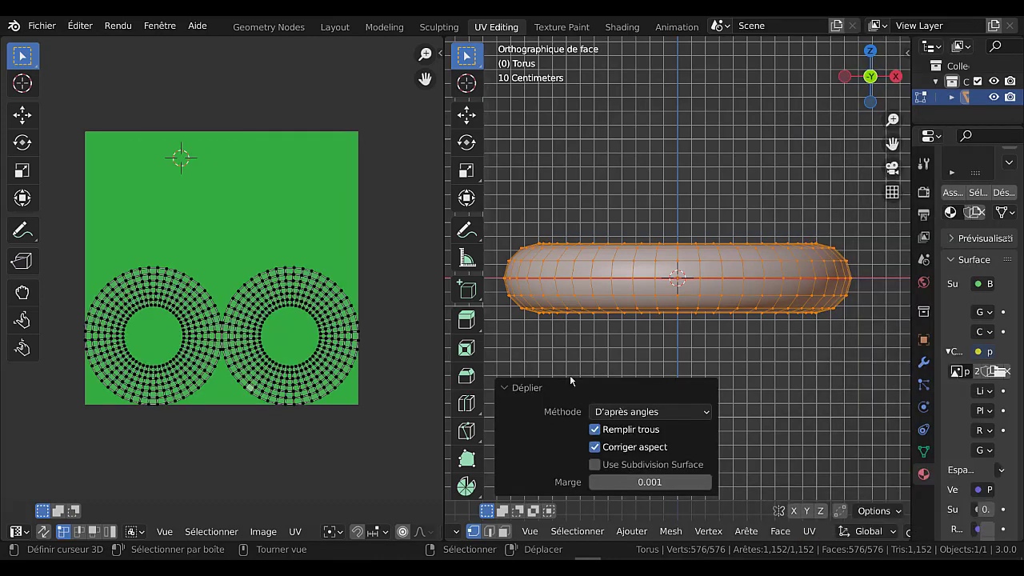
Select the whole lower-right ring-shaped UV island and move it to the upper right of the green image.
middle_drag(648, 300, 652, 337)
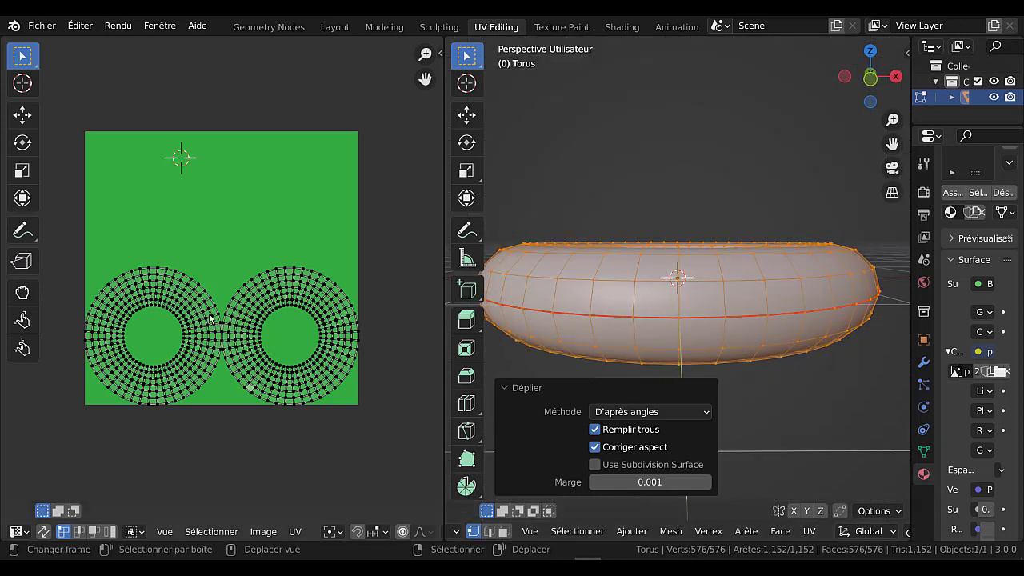
click(306, 285)
key(ctrl+l)
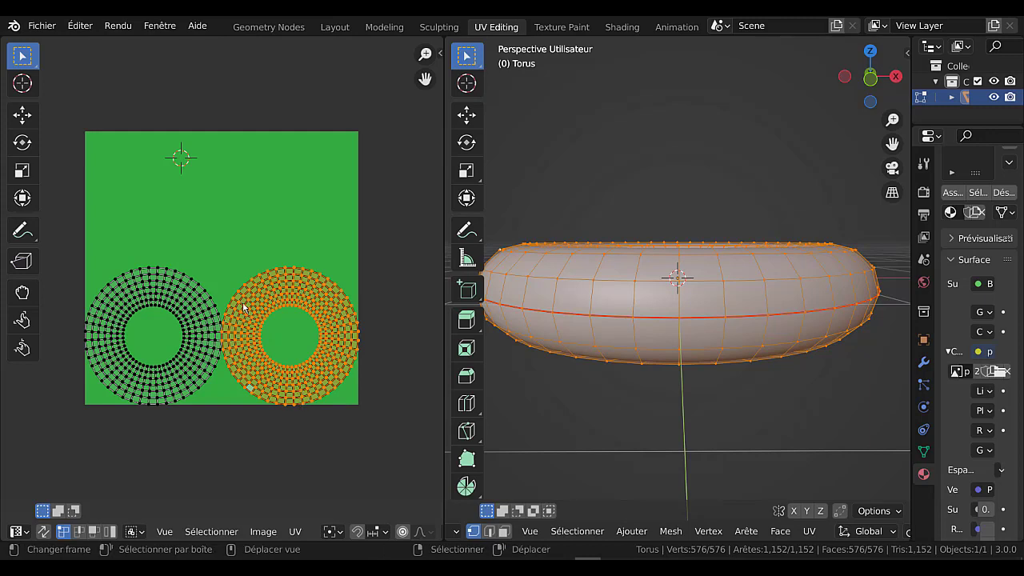
key(g)
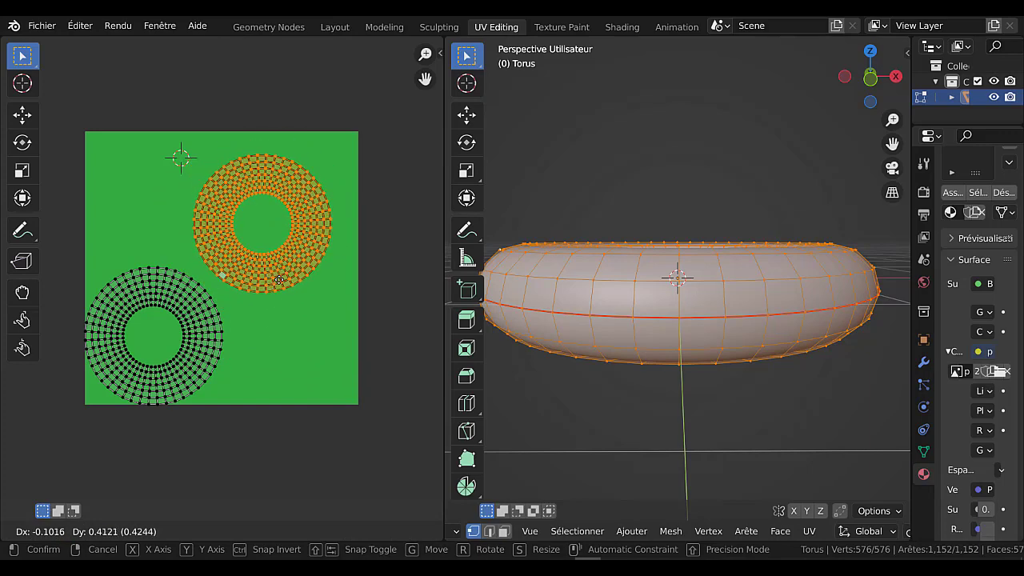
click(287, 276)
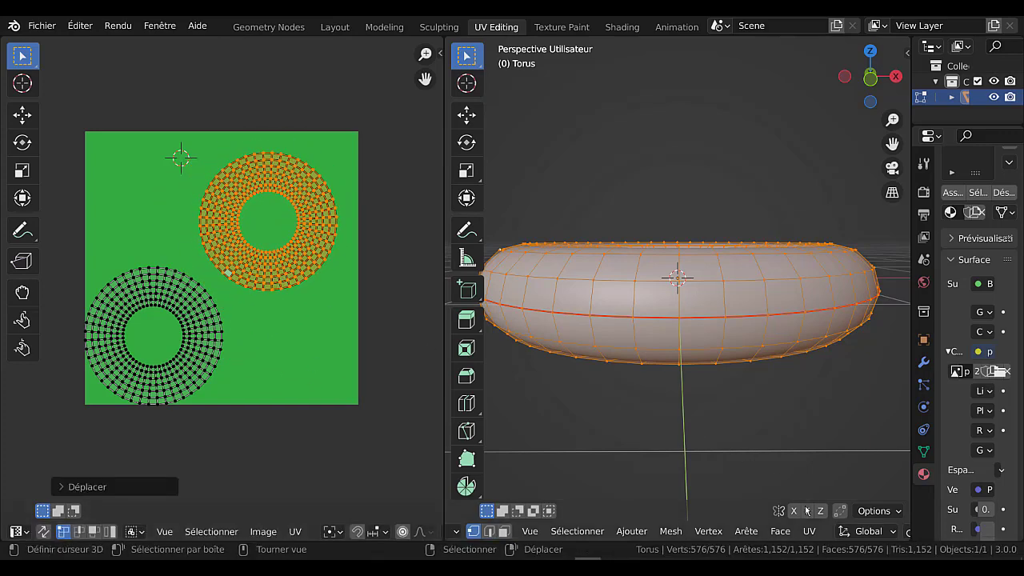
Set the 3D viewport to rendered shading and shift the selected UV island slightly within the image.
scroll(824, 531, down, 10)
scroll(880, 539, down, 1)
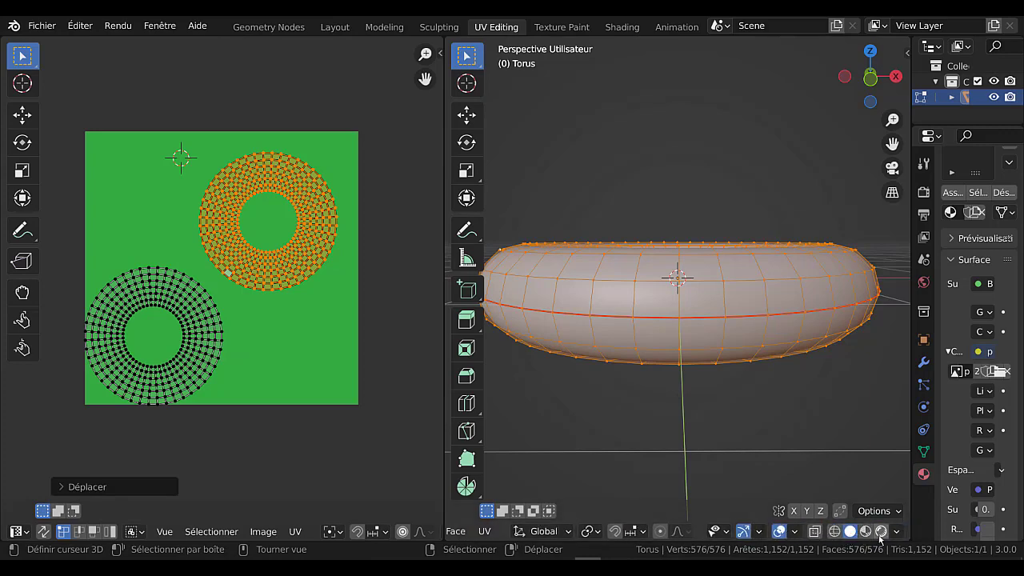
click(880, 533)
middle_drag(686, 351, 670, 371)
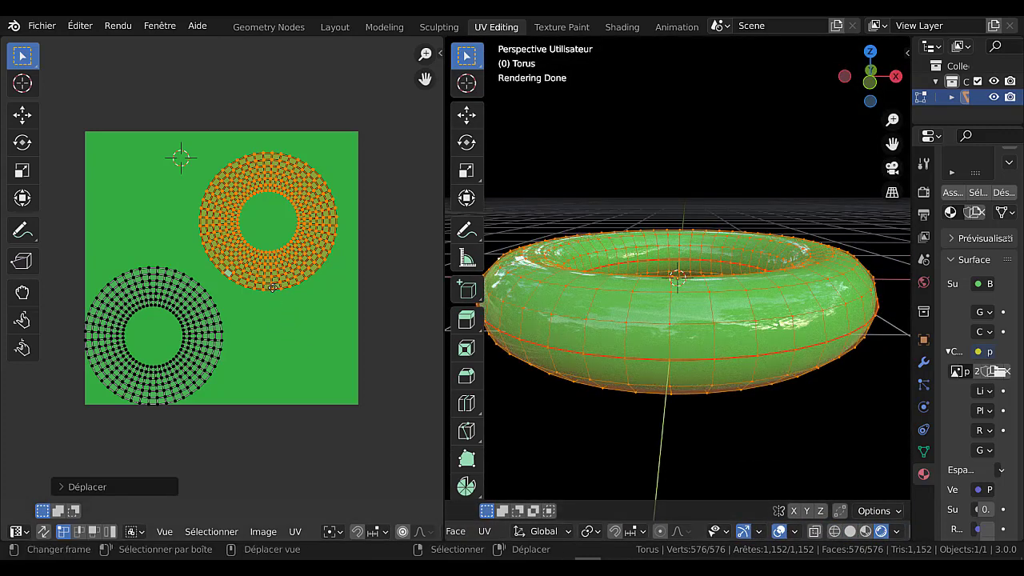
key(g)
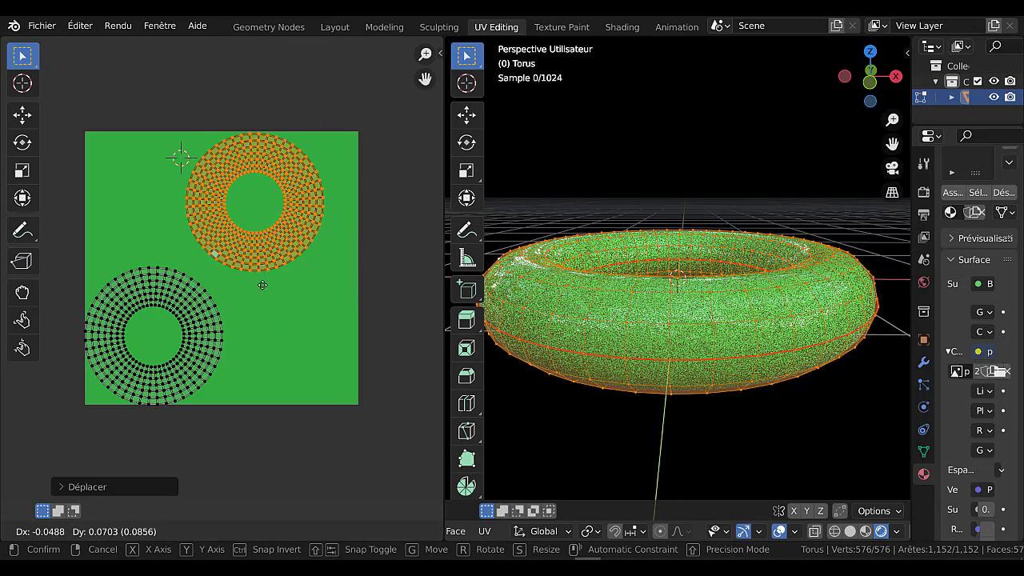
click(270, 291)
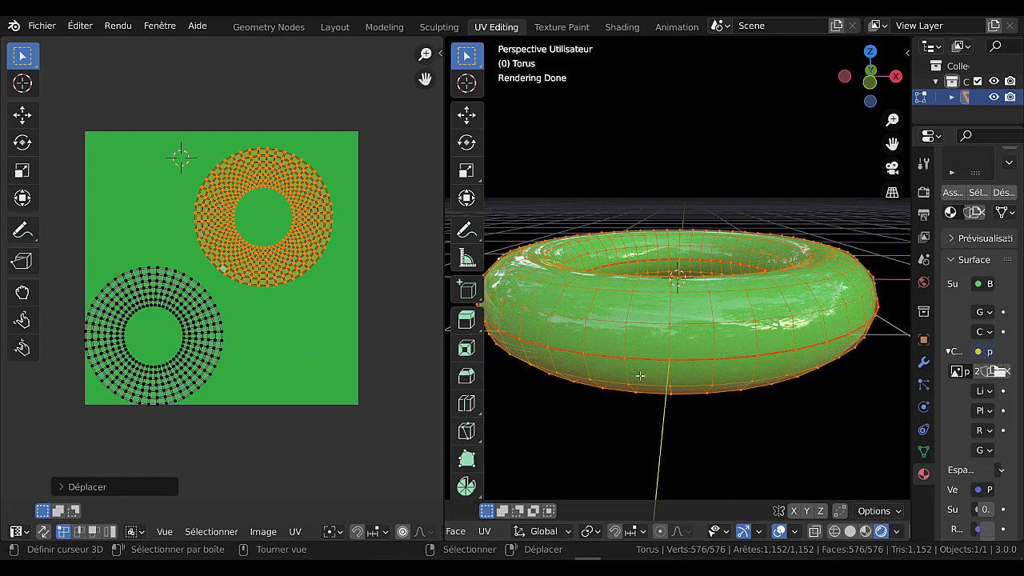
Widen the 3D viewport, switch to the Texture Paint workspace, and fit the whole "peinture 1" image in the image editor.
scroll(761, 401, down, 5)
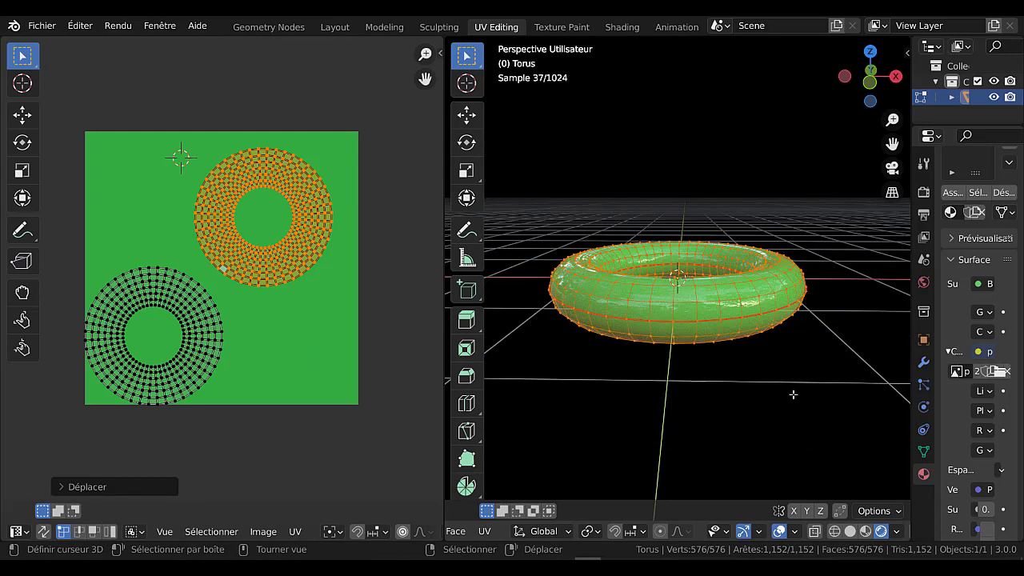
middle_drag(793, 393, 726, 414)
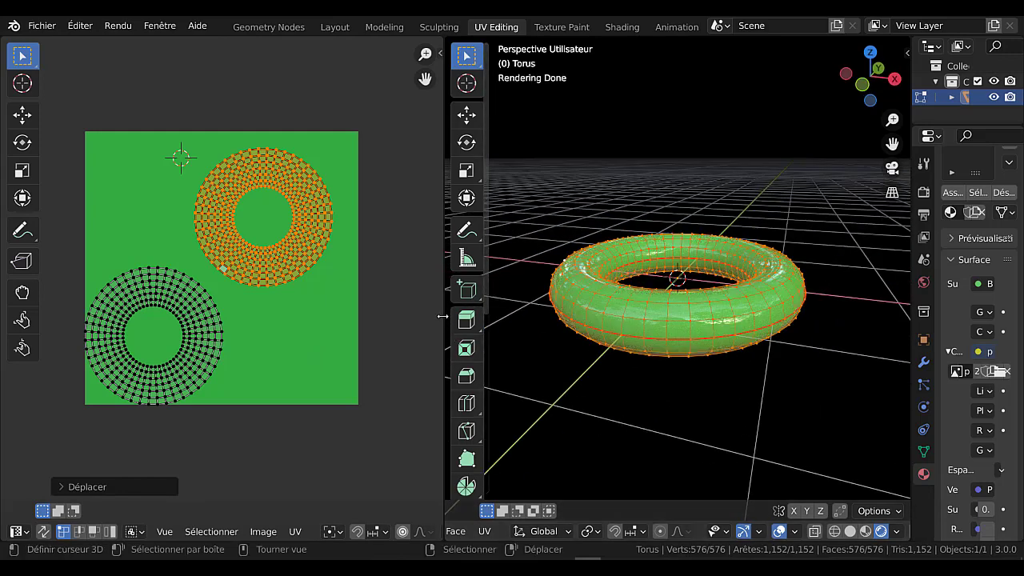
drag(444, 318, 400, 320)
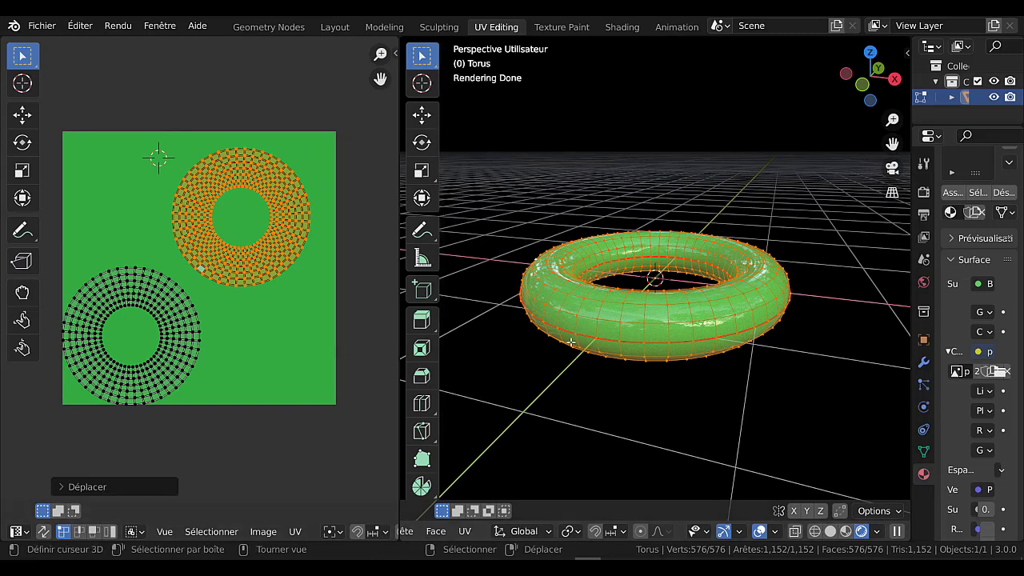
click(568, 29)
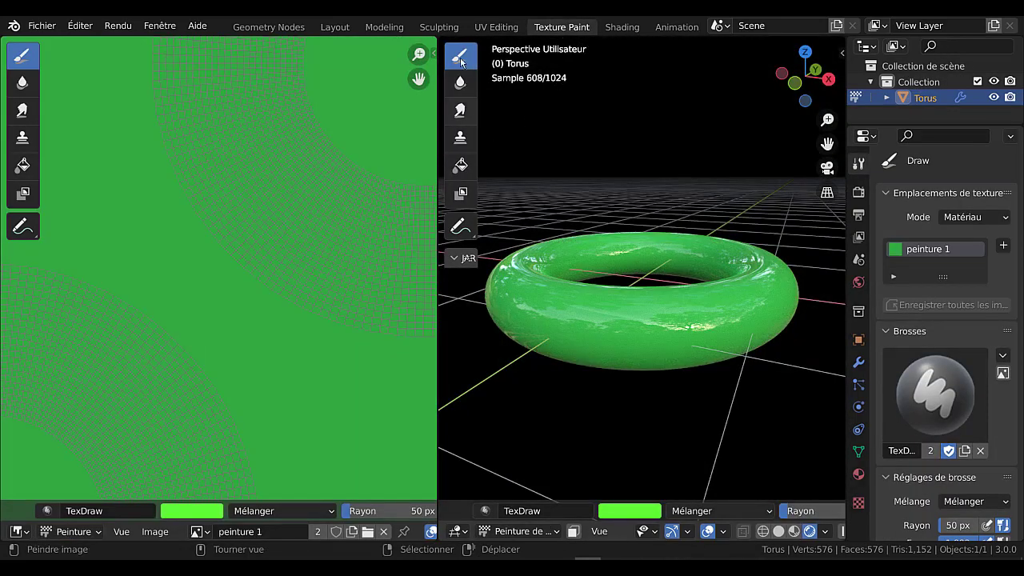
scroll(272, 347, down, 6)
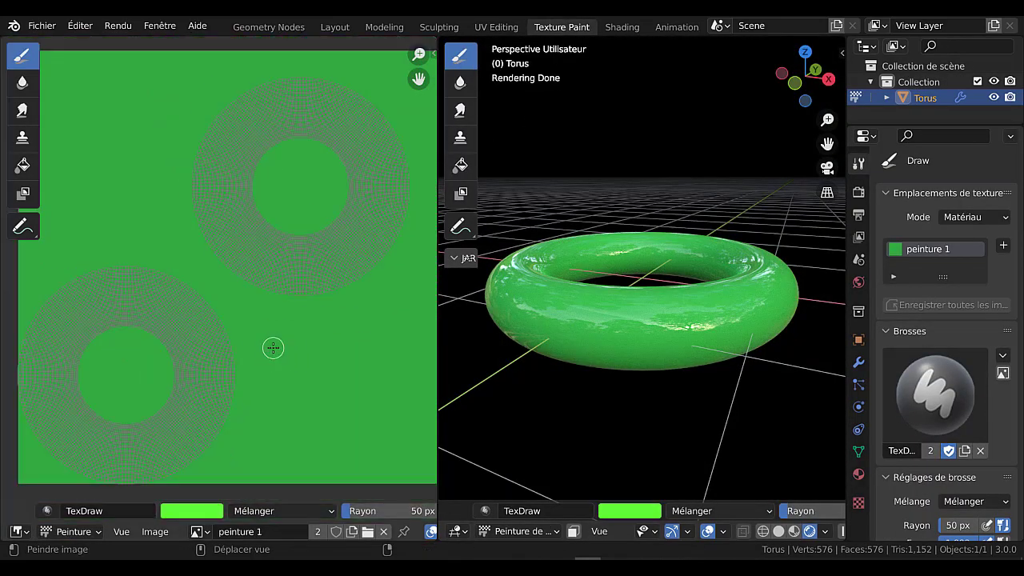
scroll(272, 348, up, 2)
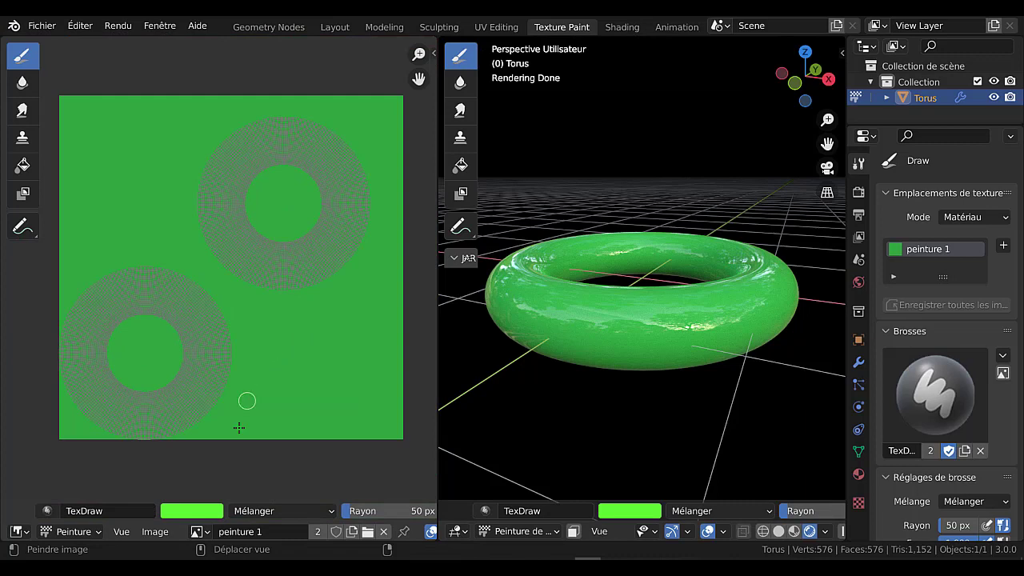
Set the brush color to red and paint a wavy stroke around the upper-right UV island in the image.
click(188, 514)
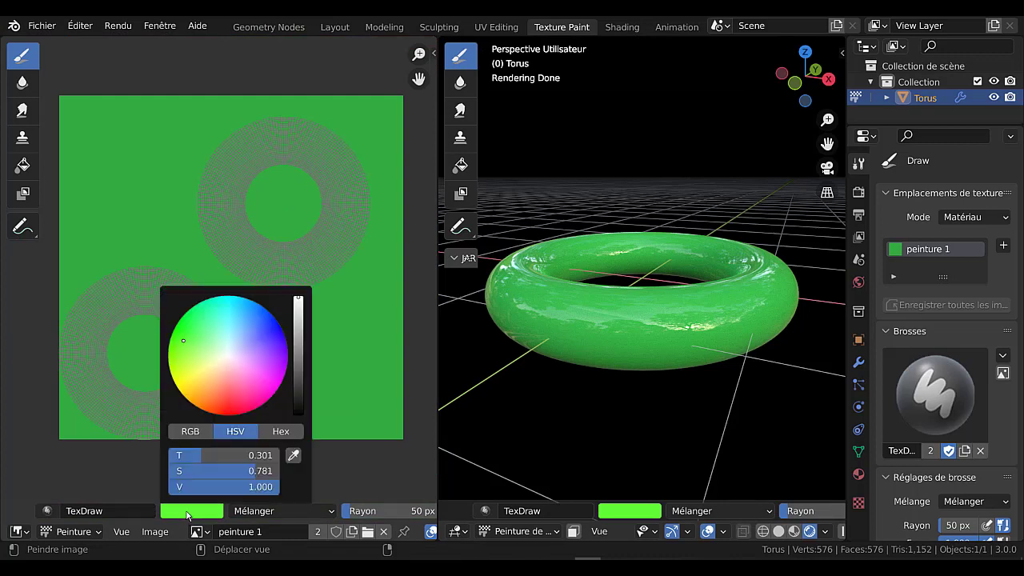
click(227, 408)
mouse_move(321, 192)
mouse_down()
mouse_move(311, 259)
mouse_move(237, 263)
mouse_move(212, 167)
mouse_move(268, 147)
mouse_up()
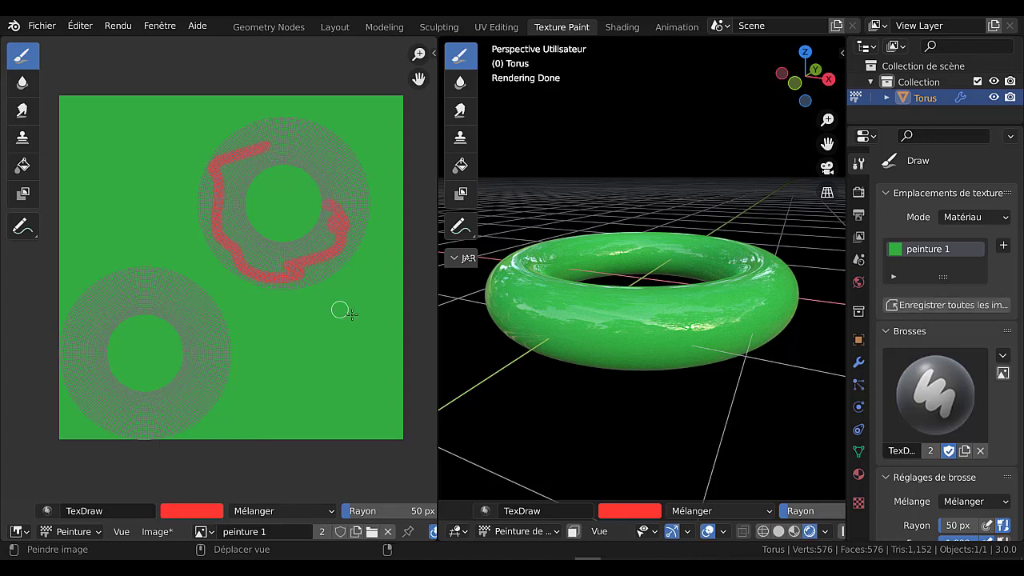
Set the 3D viewport to material preview and examine the painted stroke on the torus from below and above.
middle_drag(698, 345, 739, 441)
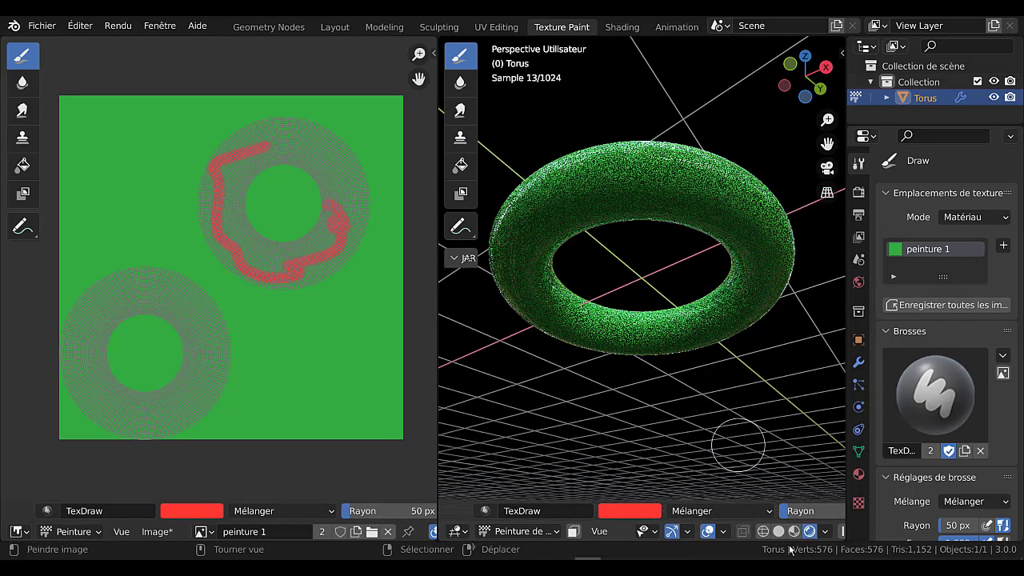
click(794, 531)
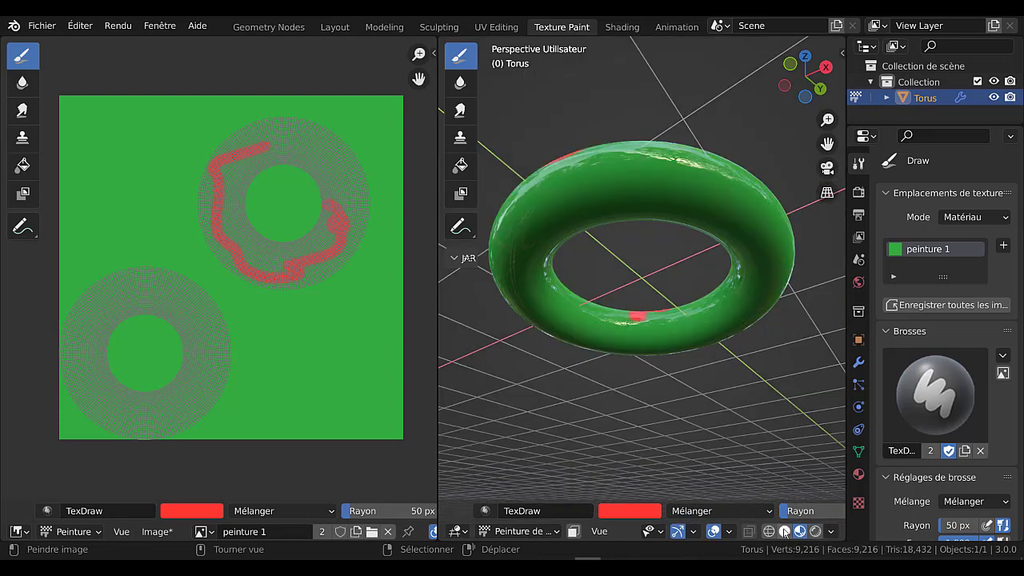
mouse_move(805, 422)
middle_down()
mouse_move(746, 422)
mouse_move(728, 459)
middle_up()
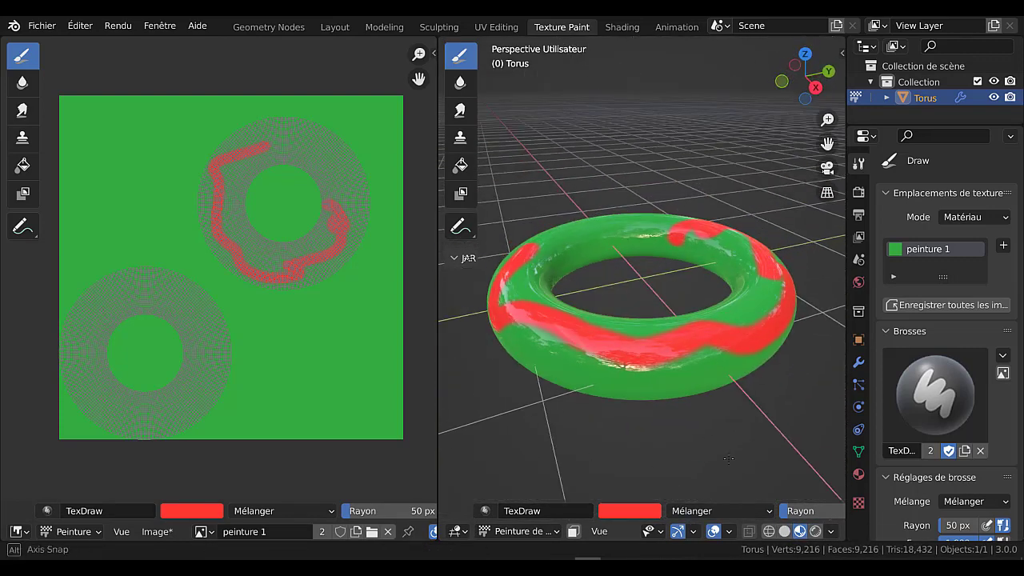
Return the 3D viewport to rendered shading and paint looping red strokes over the lower-left UV island.
click(811, 533)
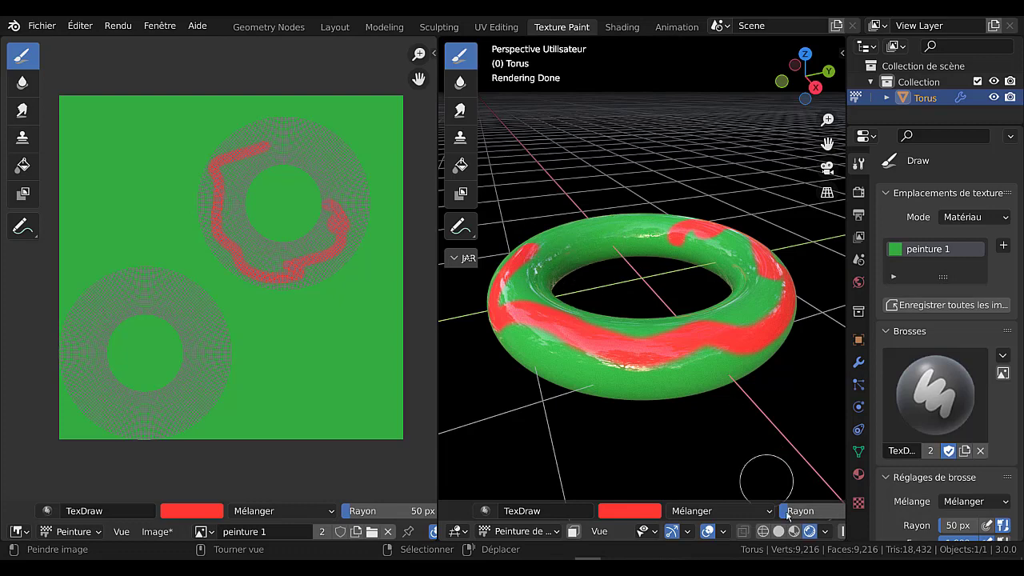
click(799, 531)
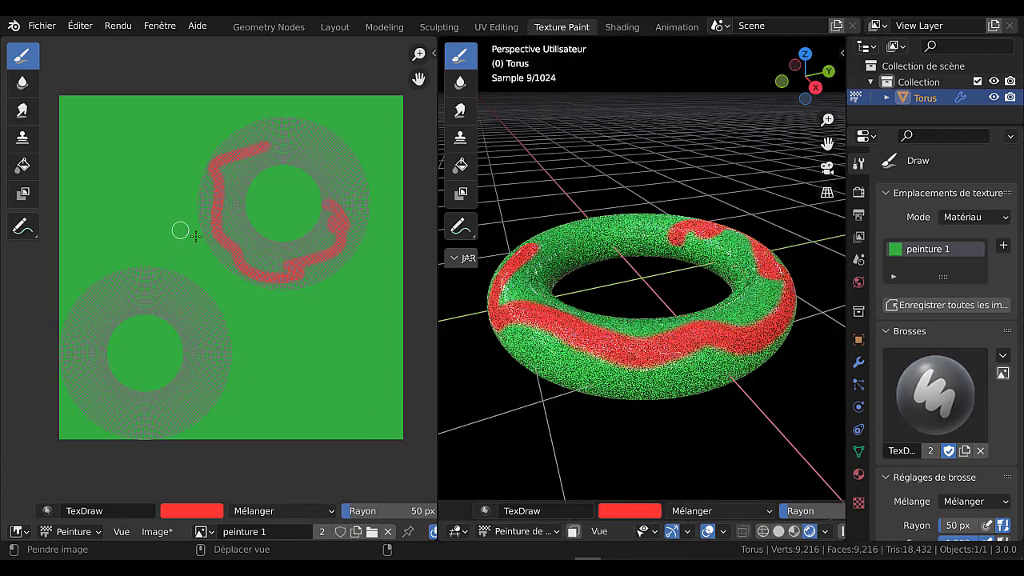
mouse_move(187, 252)
mouse_down()
mouse_move(76, 320)
mouse_move(101, 385)
mouse_up()
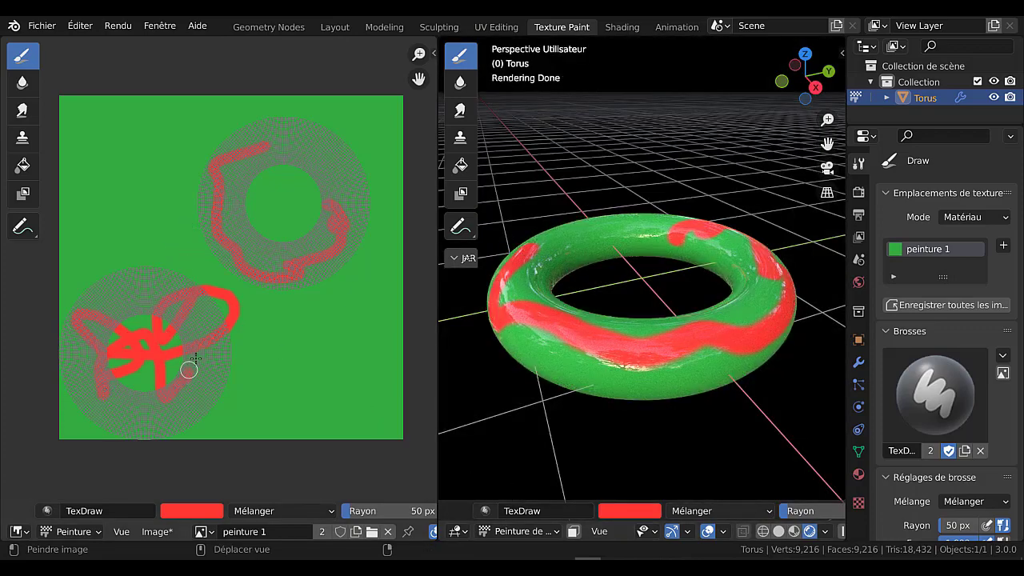
Set the 3D viewport back to material preview and angle the view onto the top of the painted torus.
middle_drag(634, 325, 569, 366)
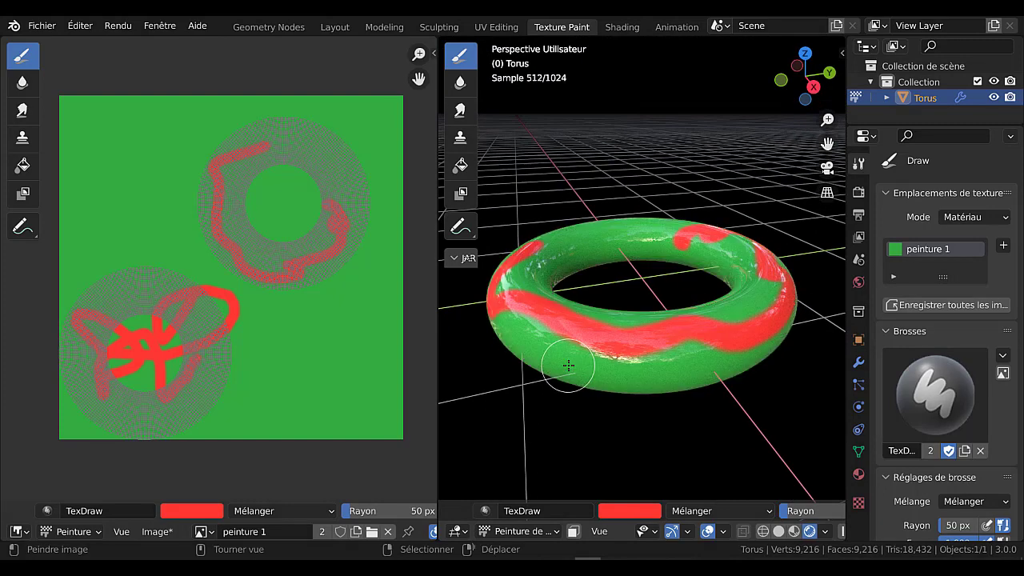
click(793, 532)
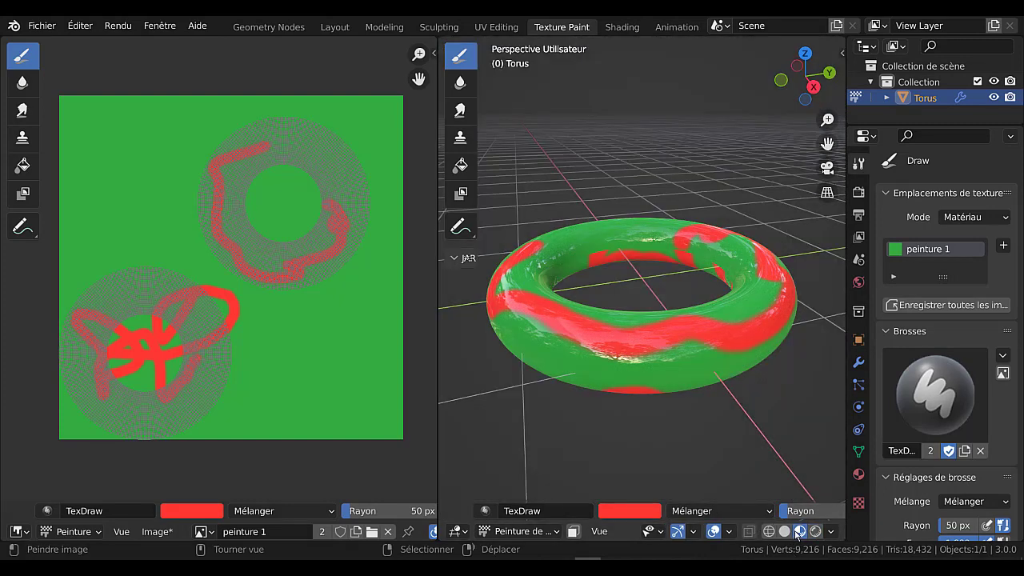
middle_drag(686, 407, 708, 351)
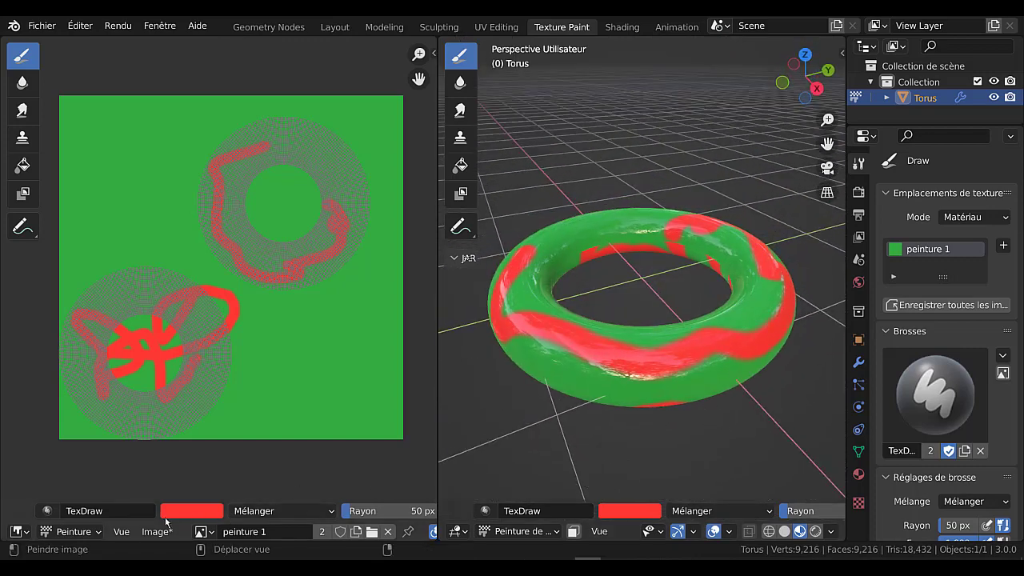
Set the brush color to blue and paint wavy strokes over the upper-right UV island in the image.
click(176, 510)
click(260, 331)
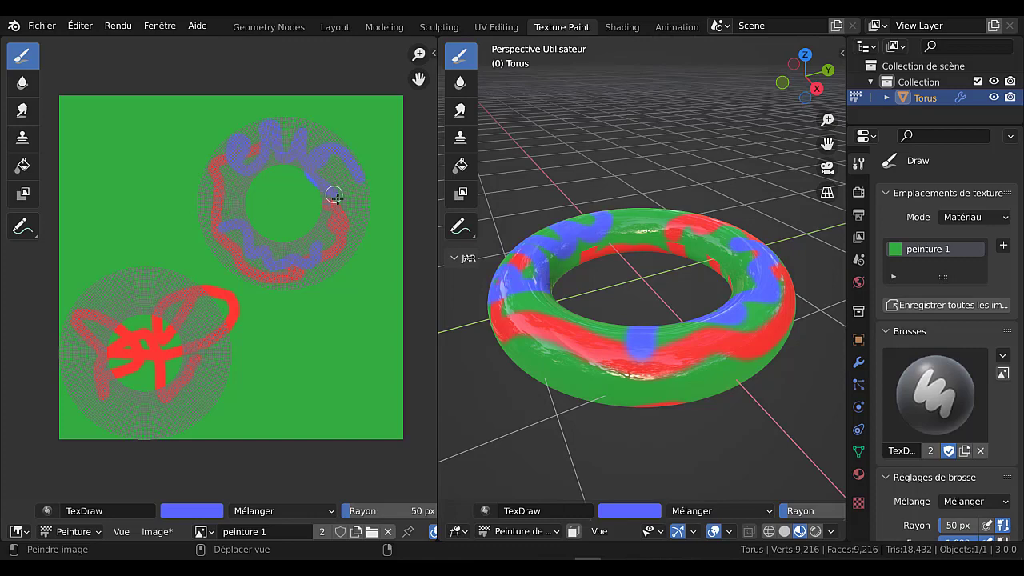
middle_drag(645, 241, 436, 376)
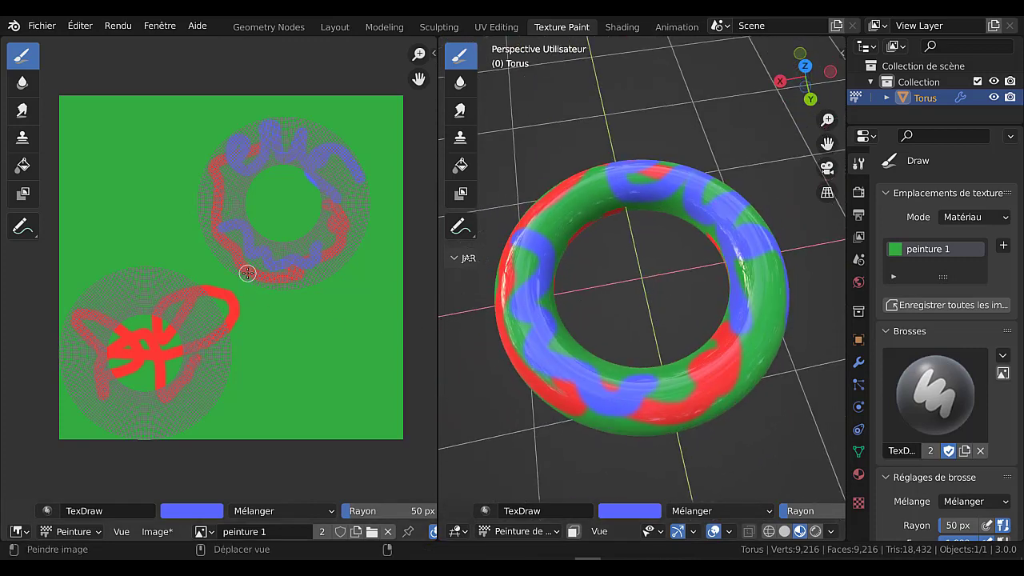
Reduce the brush radius to 22 px and handwrite a short first name in blue on the upper part of the lower-left UV island.
scroll(270, 234, up, 1)
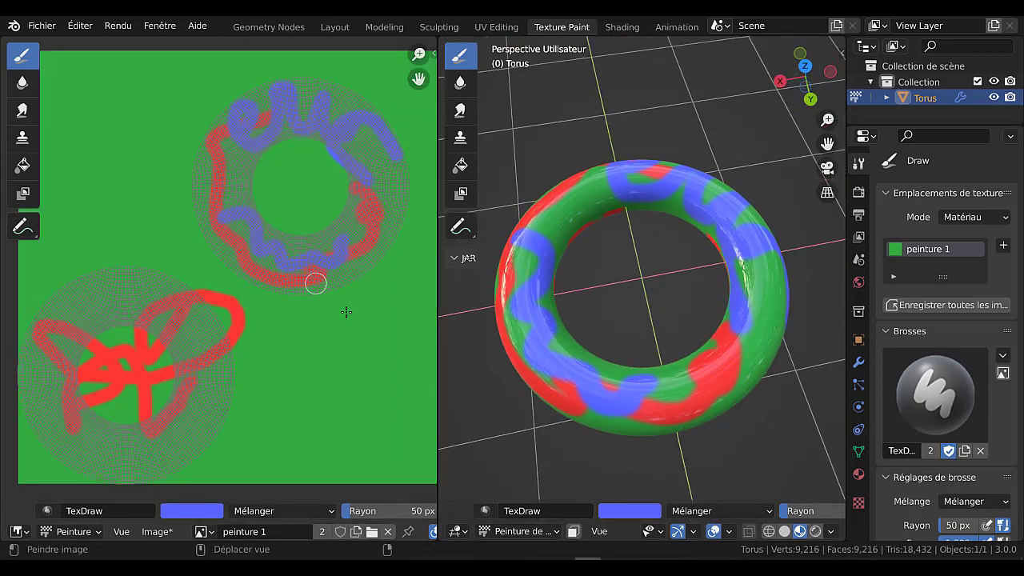
key(f)
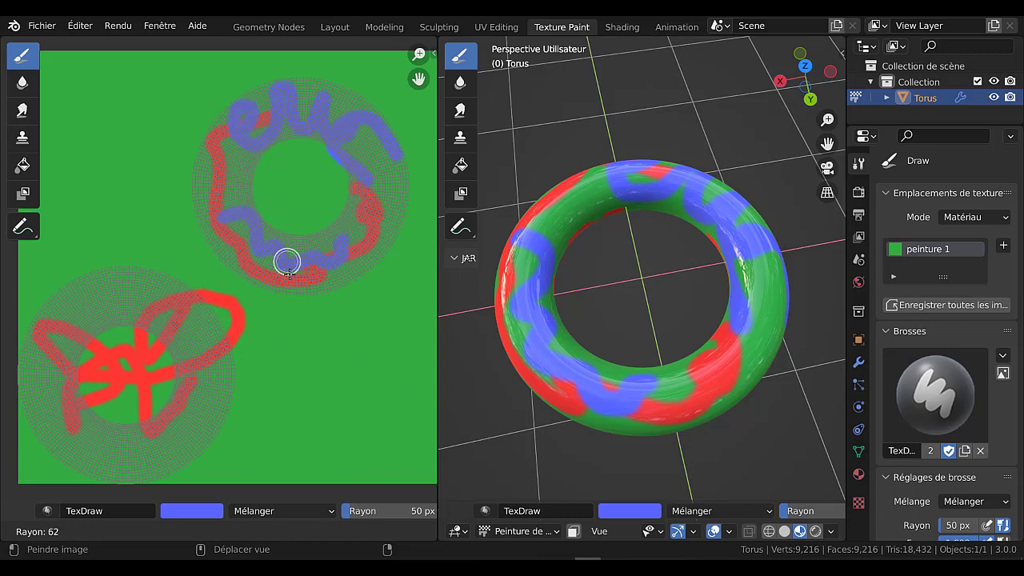
click(286, 261)
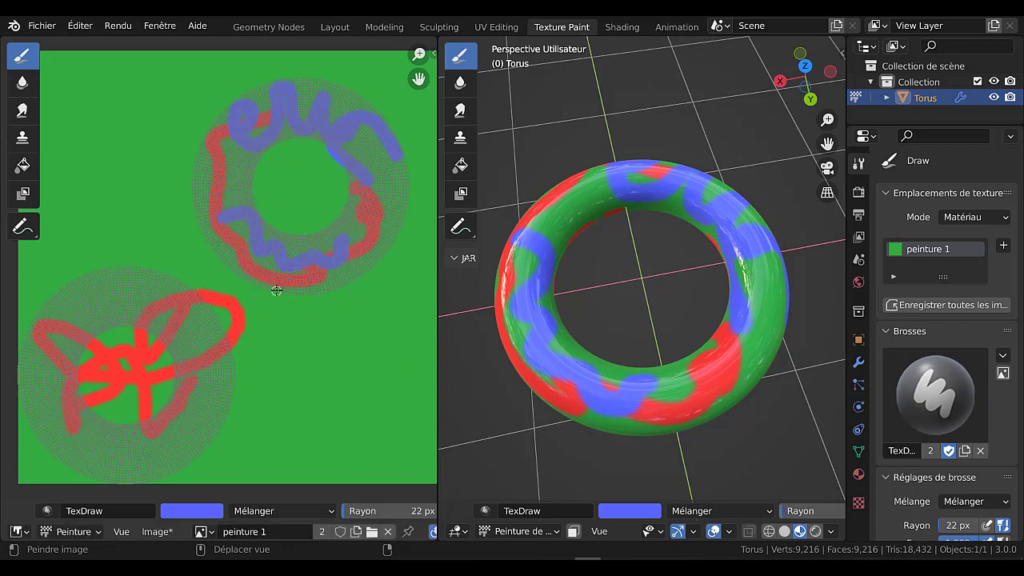
scroll(276, 291, up, 3)
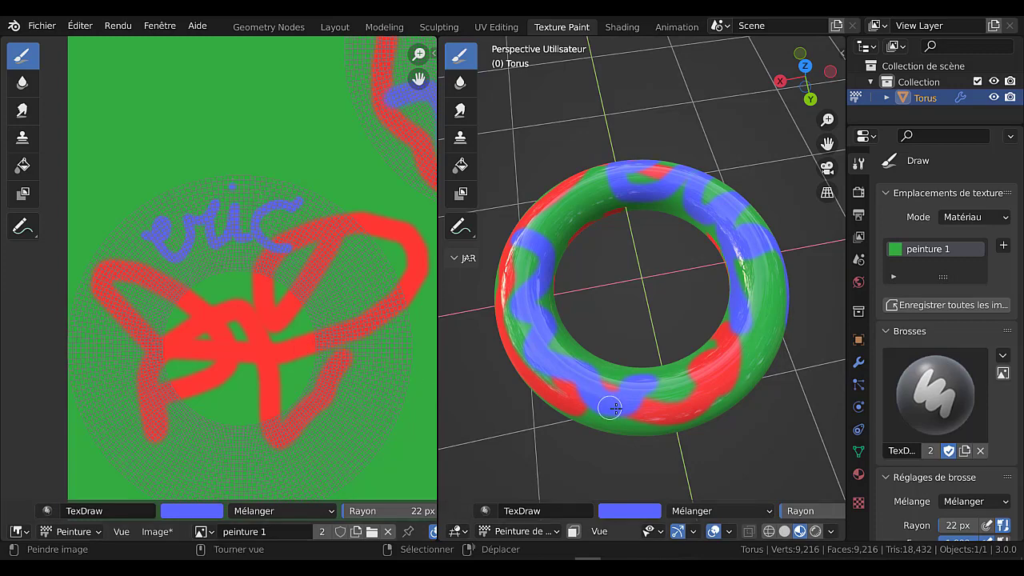
Examine the handwritten name and strokes on the torus from below, the side and above, with the whole texture in view.
scroll(696, 417, down, 1)
middle_drag(697, 434, 668, 195)
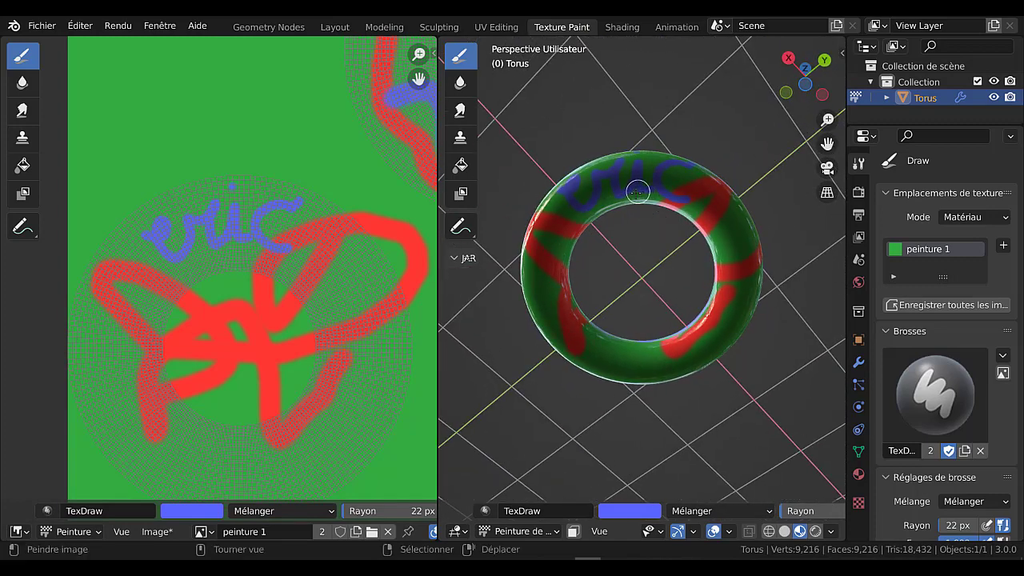
middle_drag(655, 195, 641, 292)
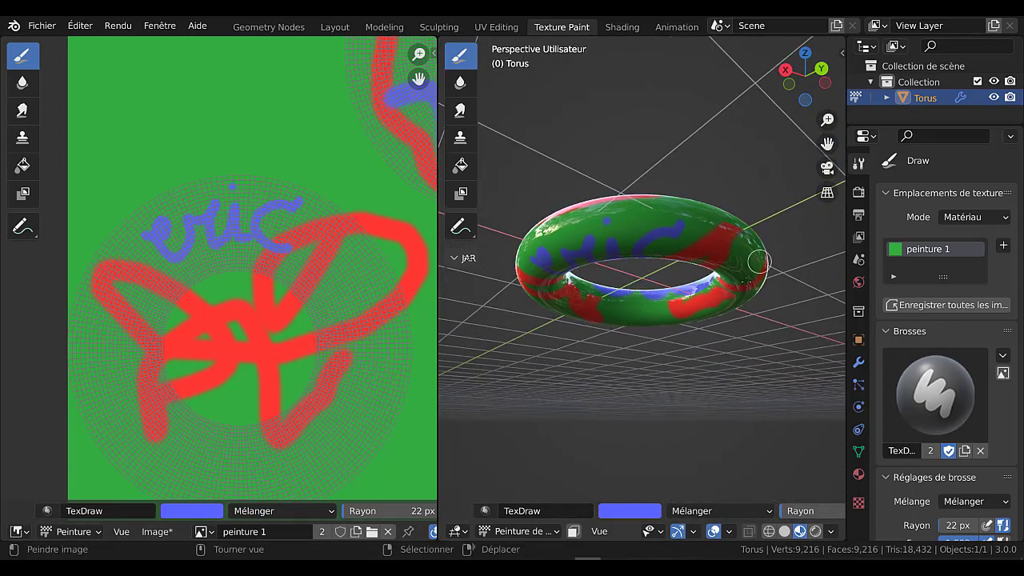
middle_drag(689, 228, 686, 256)
scroll(344, 312, down, 4)
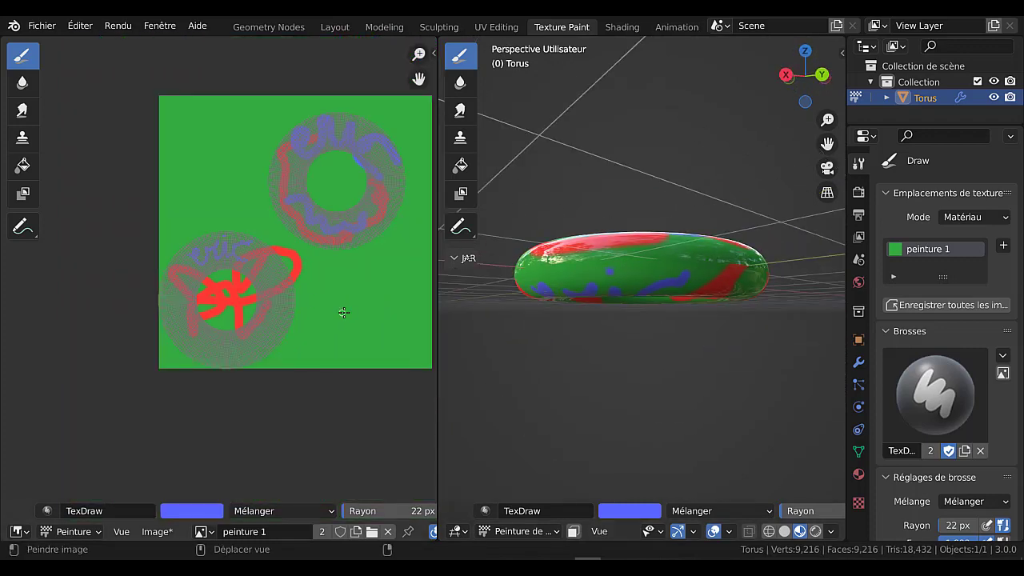
middle_drag(350, 314, 296, 347)
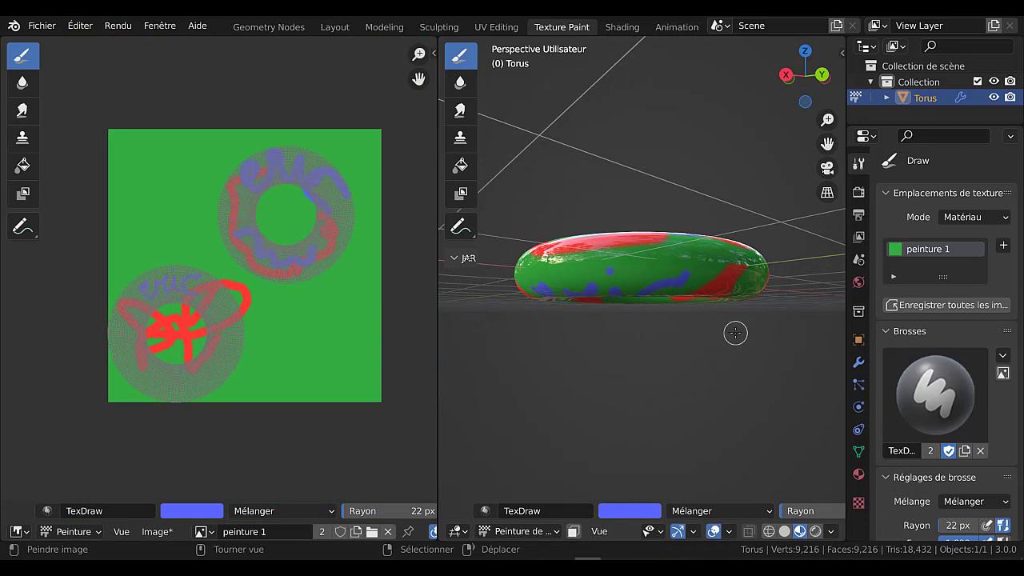
middle_drag(696, 257, 669, 295)
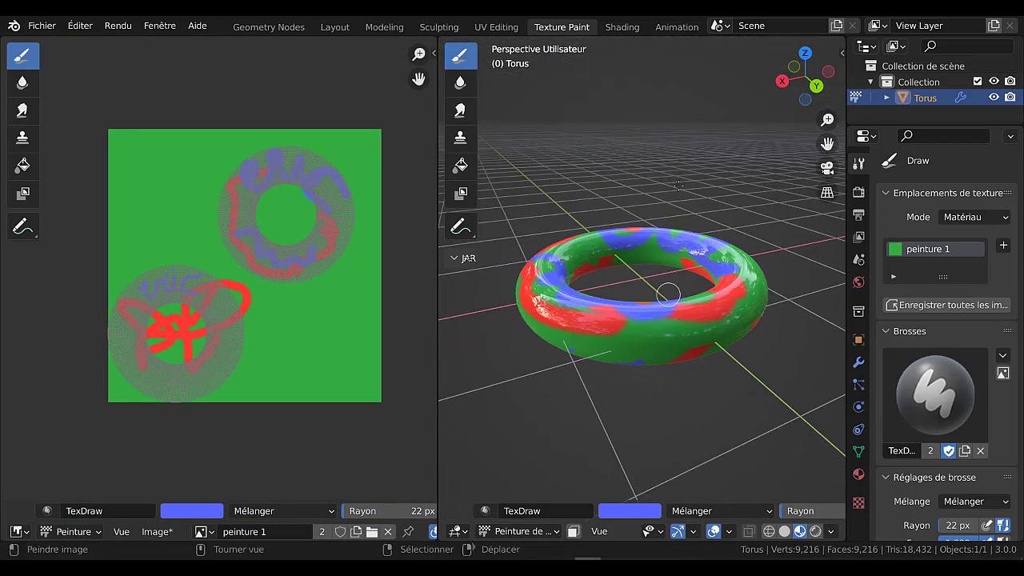
Switch to the Shading workspace and spread the "peinture 1", BSDF guidé and material output nodes apart.
click(623, 26)
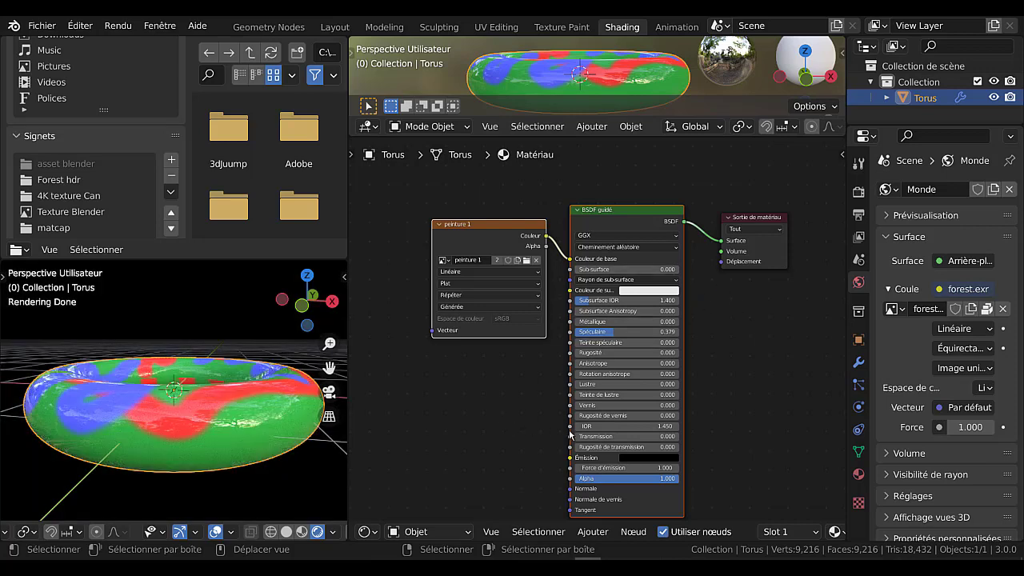
scroll(571, 435, up, 1)
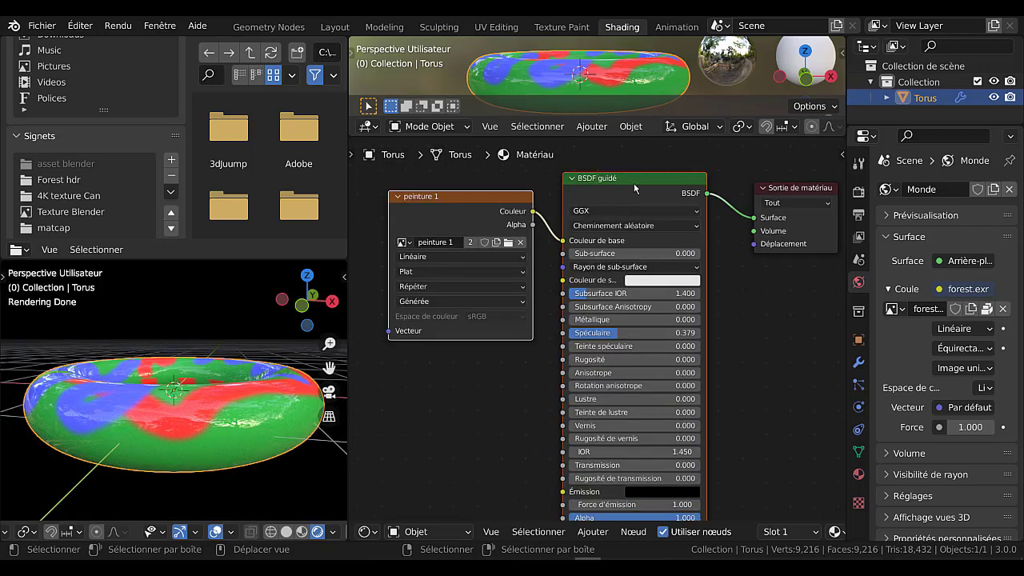
mouse_move(634, 186)
mouse_down()
mouse_move(673, 176)
mouse_move(649, 179)
mouse_up()
drag(503, 187, 463, 203)
scroll(760, 343, down, 1)
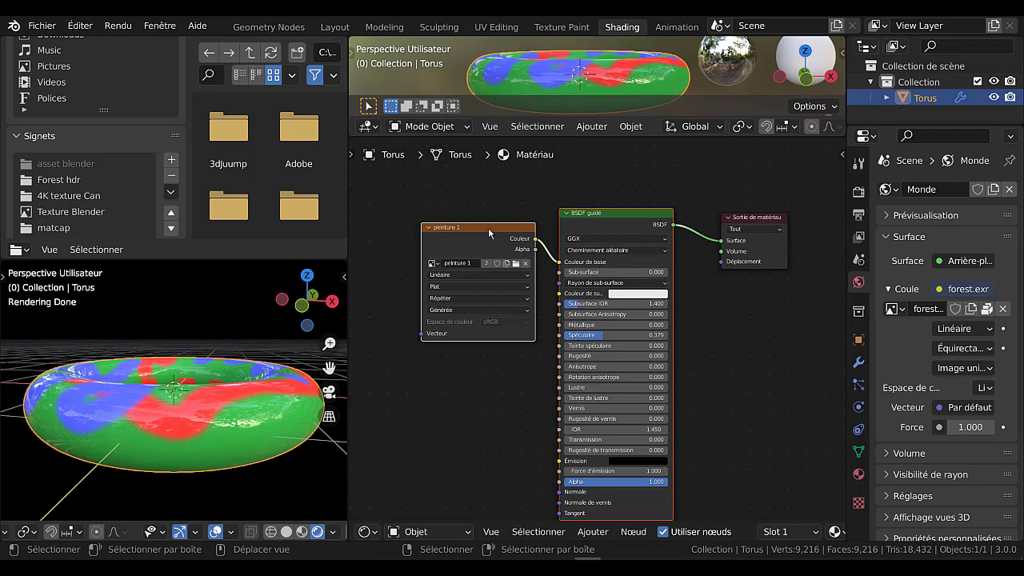
drag(489, 233, 470, 234)
drag(768, 220, 803, 231)
Add a BSDF verre shader node and place it below the material output node.
click(585, 533)
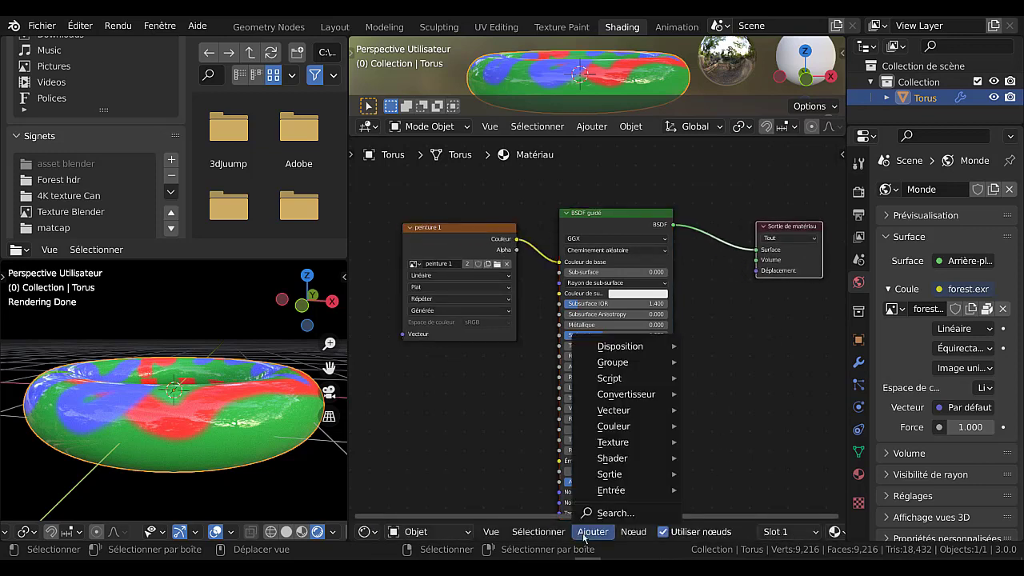
mouse_move(617, 459)
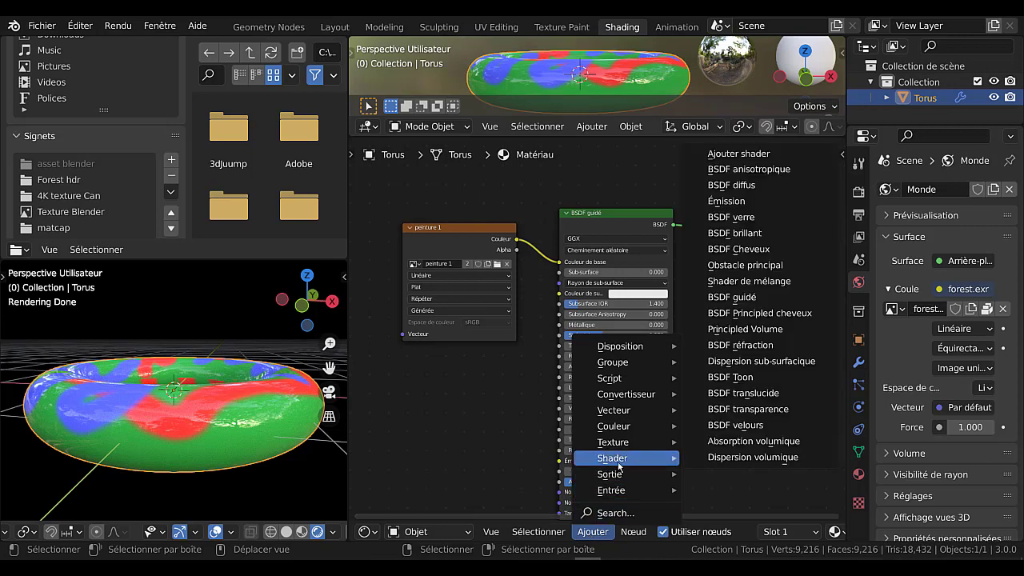
click(761, 217)
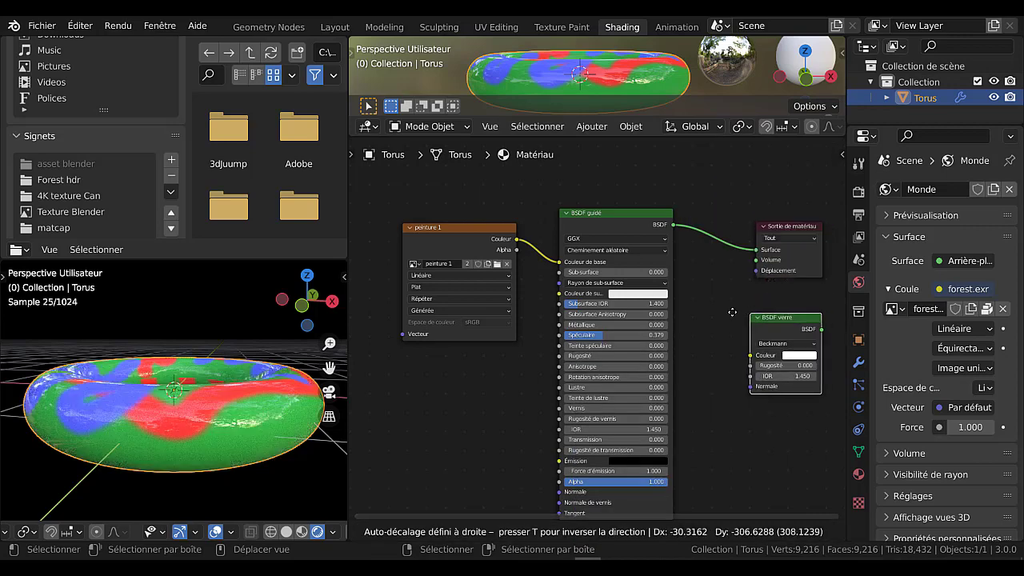
click(758, 337)
Add a Shader de mélange node and insert it on the link between BSDF guidé and the material output.
click(592, 533)
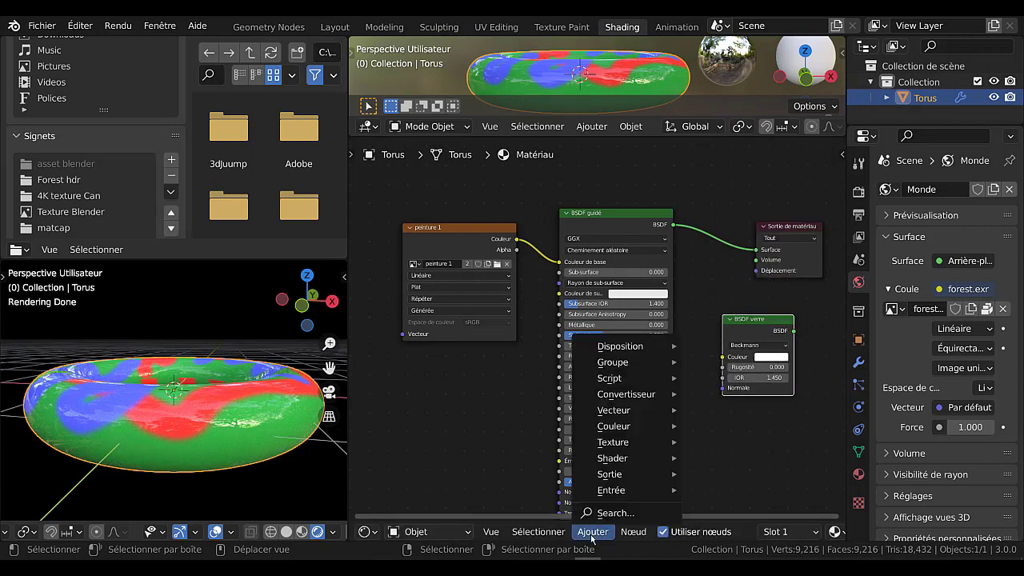
mouse_move(614, 501)
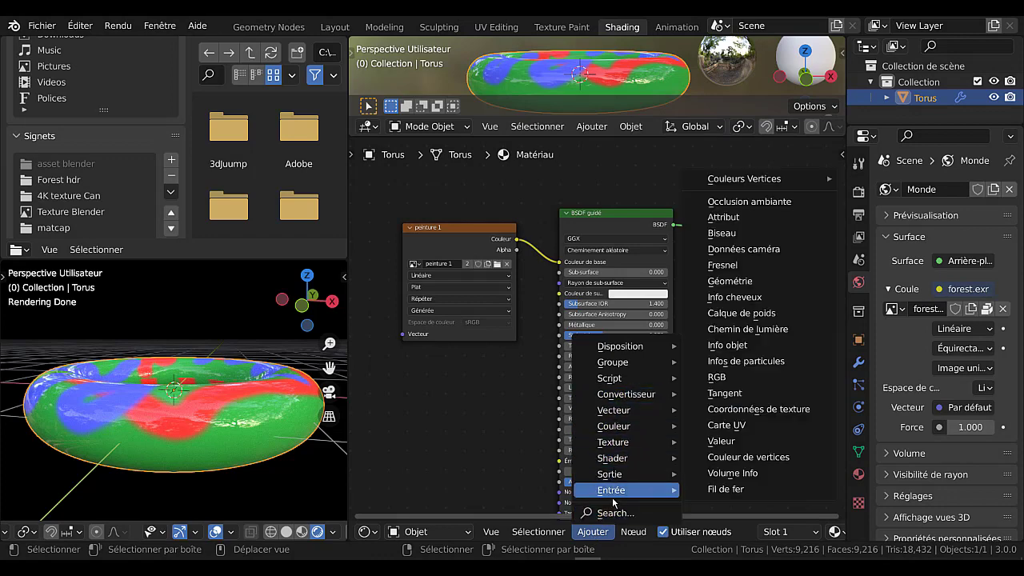
mouse_move(615, 463)
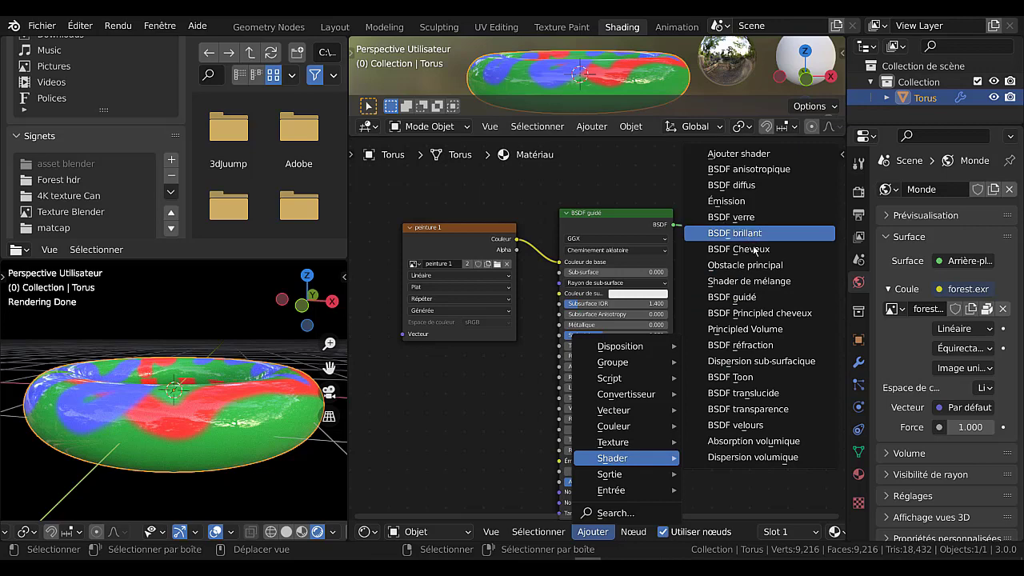
click(756, 281)
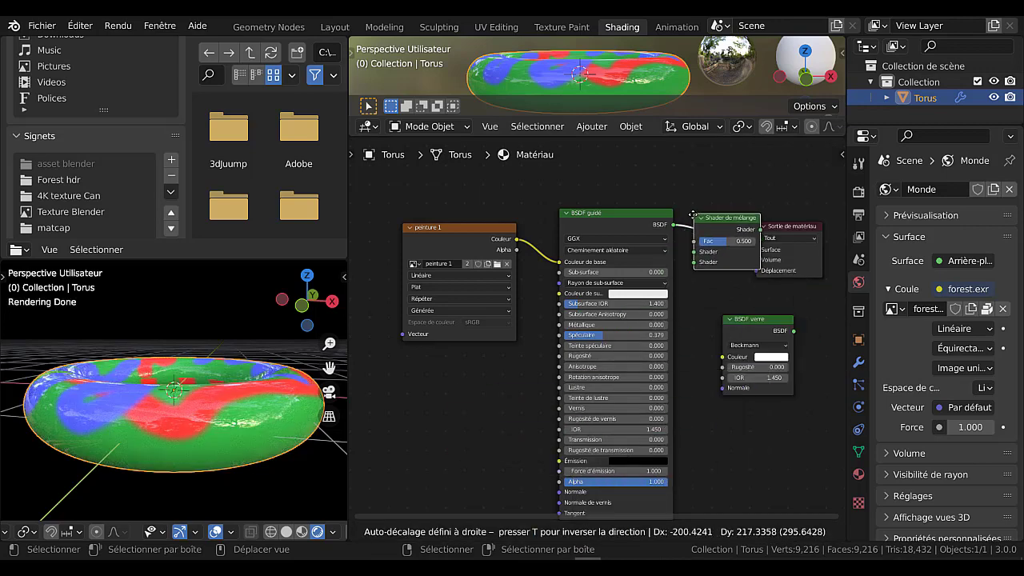
click(710, 216)
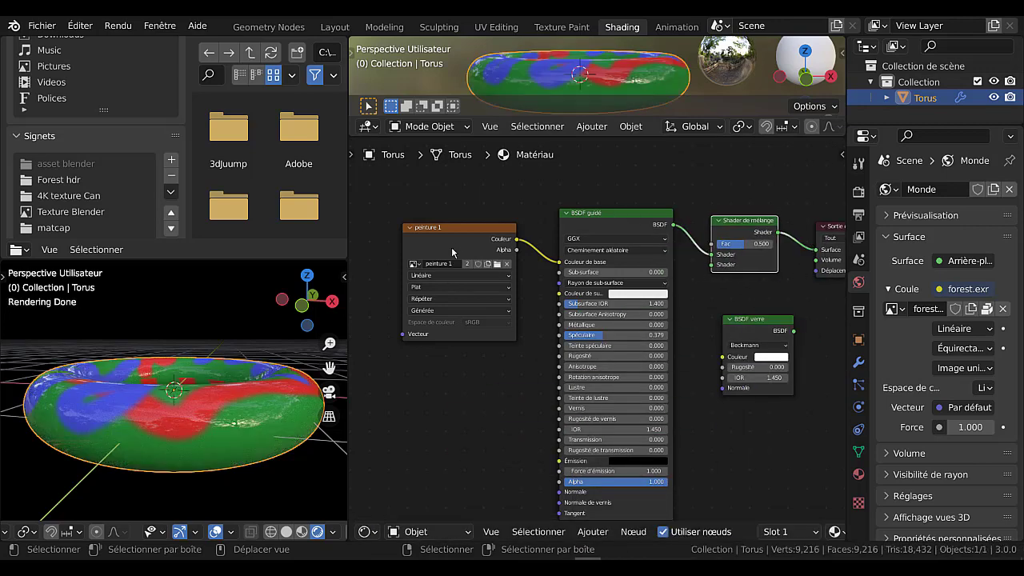
Rearrange the texture, BSDF guidé, Shader de mélange and material output nodes into a compact row.
drag(453, 250, 427, 224)
drag(629, 214, 584, 211)
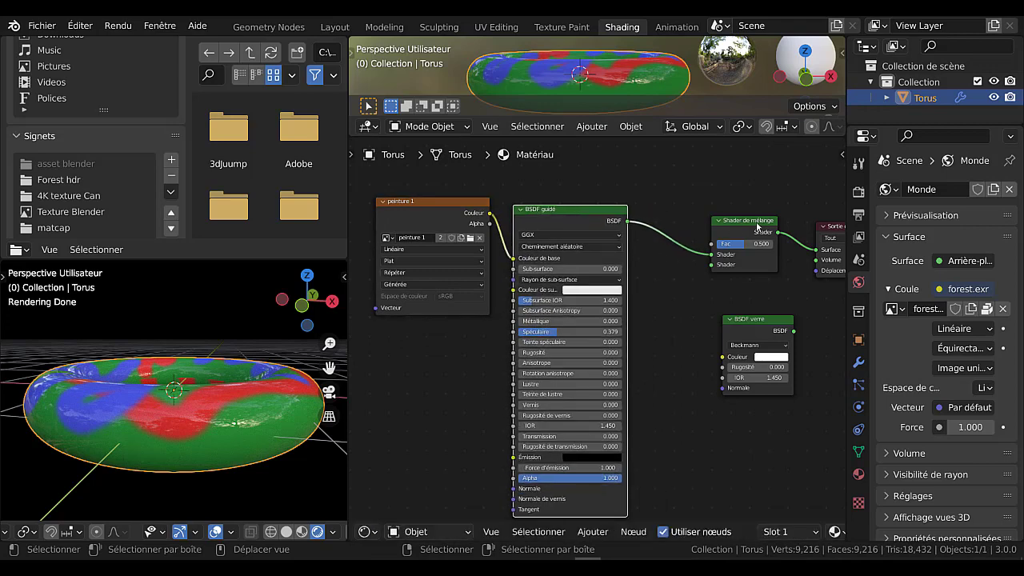
drag(758, 223, 695, 223)
shift+middle_drag(699, 294, 637, 316)
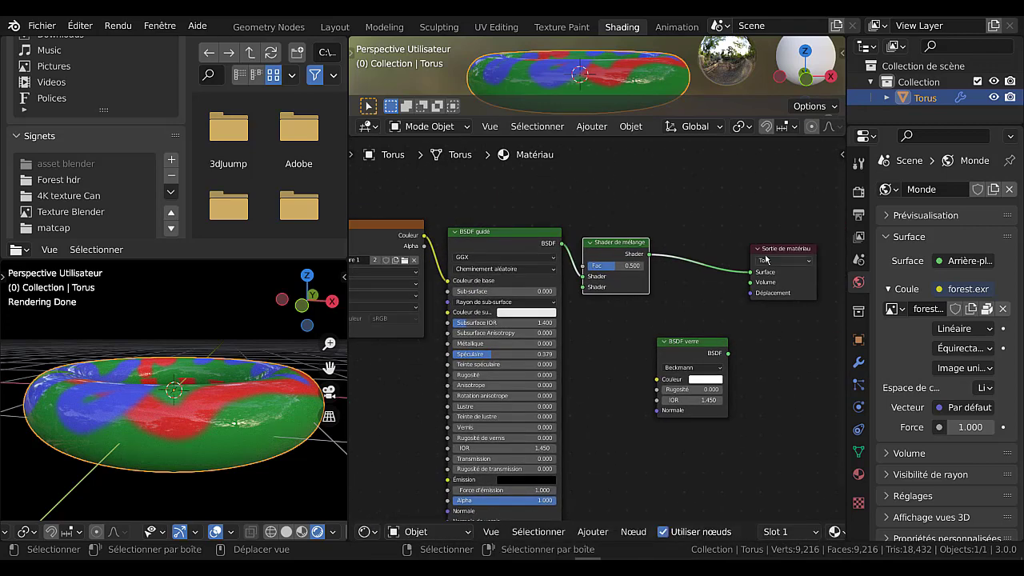
drag(787, 270, 741, 264)
Reposition the Shader de mélange node and connect the BSDF verre output to its second shader input.
scroll(657, 329, up, 2)
middle_drag(660, 324, 751, 331)
drag(732, 239, 765, 243)
mouse_move(792, 372)
mouse_down()
mouse_move(707, 373)
mouse_move(779, 363)
mouse_up()
drag(707, 310, 705, 295)
Examine the glass mix on the torus up close in the rendered view and look through the viewport's display options.
middle_drag(269, 461, 268, 497)
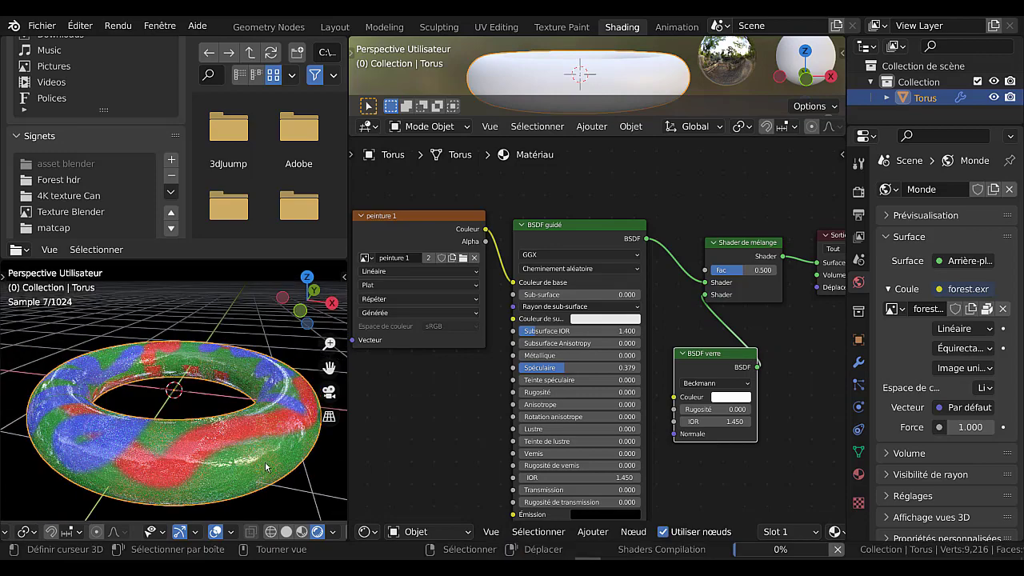
scroll(264, 488, up, 2)
shift+middle_drag(251, 428, 260, 407)
middle_drag(259, 406, 266, 387)
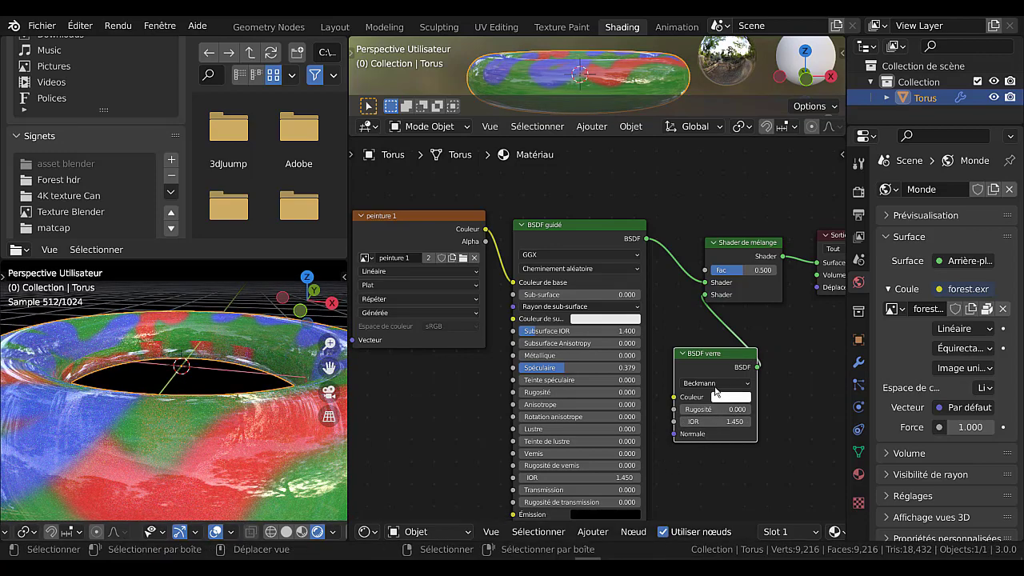
scroll(244, 452, down, 3)
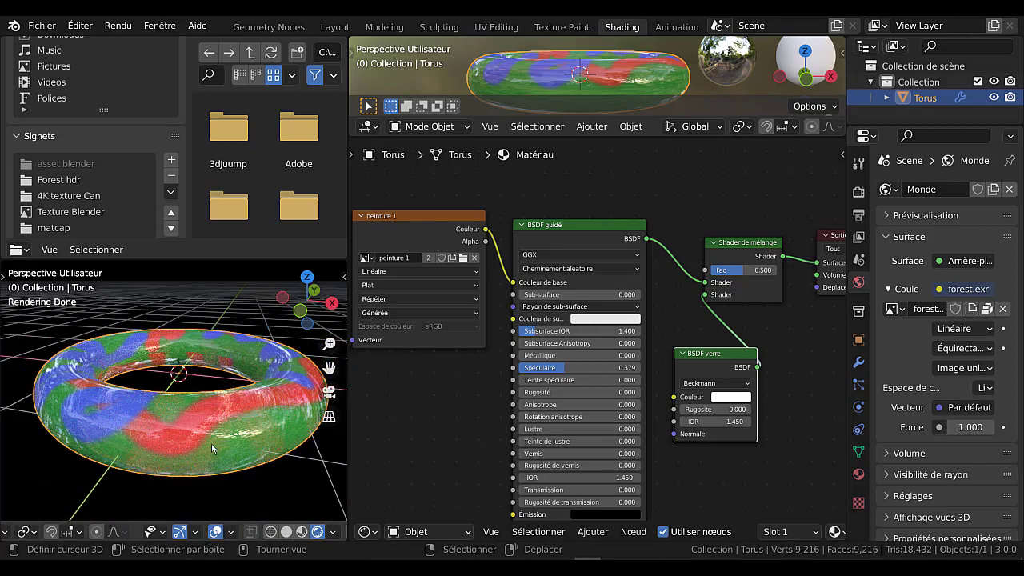
scroll(186, 528, down, 3)
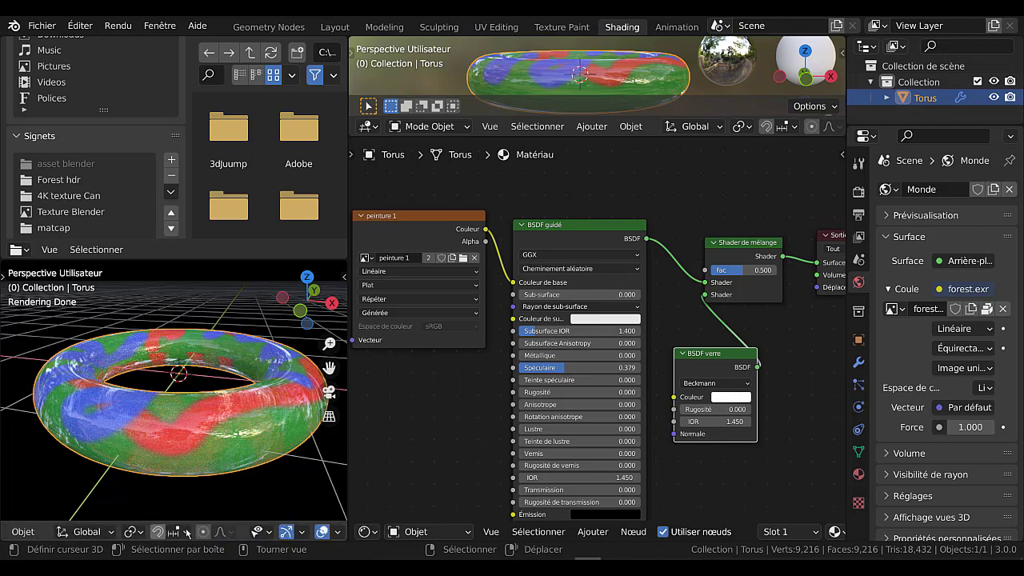
scroll(187, 532, up, 2)
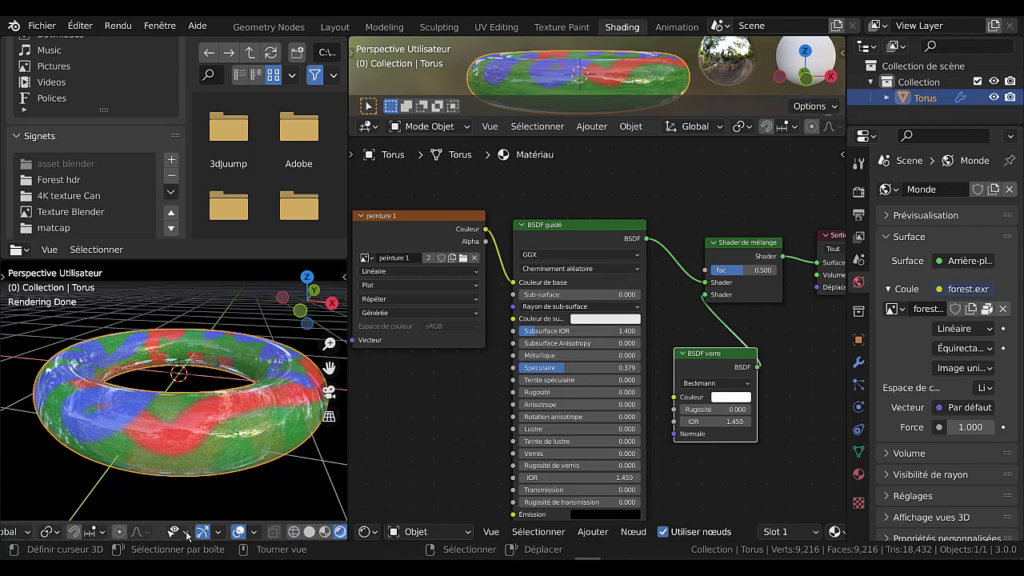
click(187, 532)
click(255, 533)
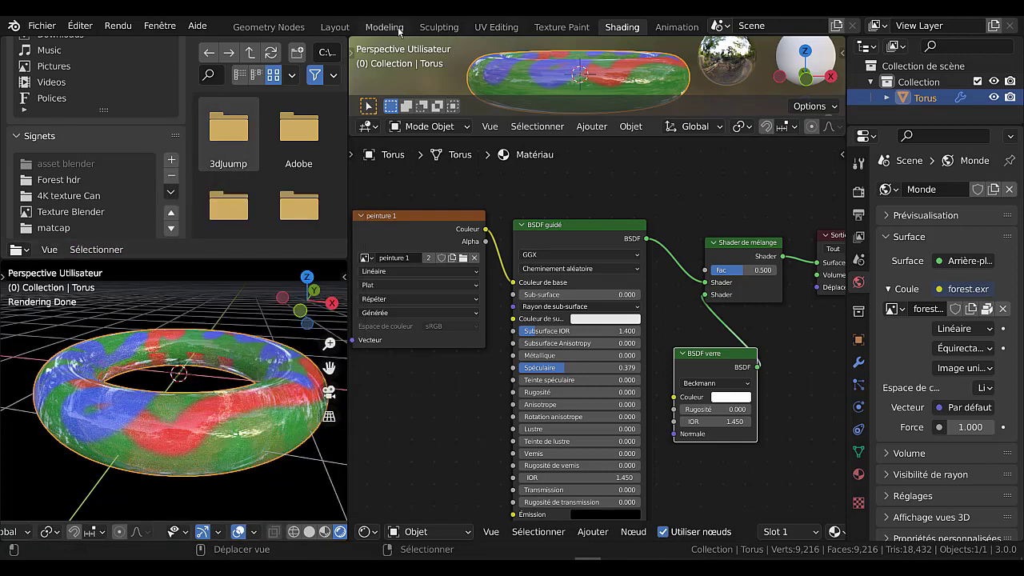
Switch to the Layout workspace and add a cube mesh to the scene with the torus.
click(336, 28)
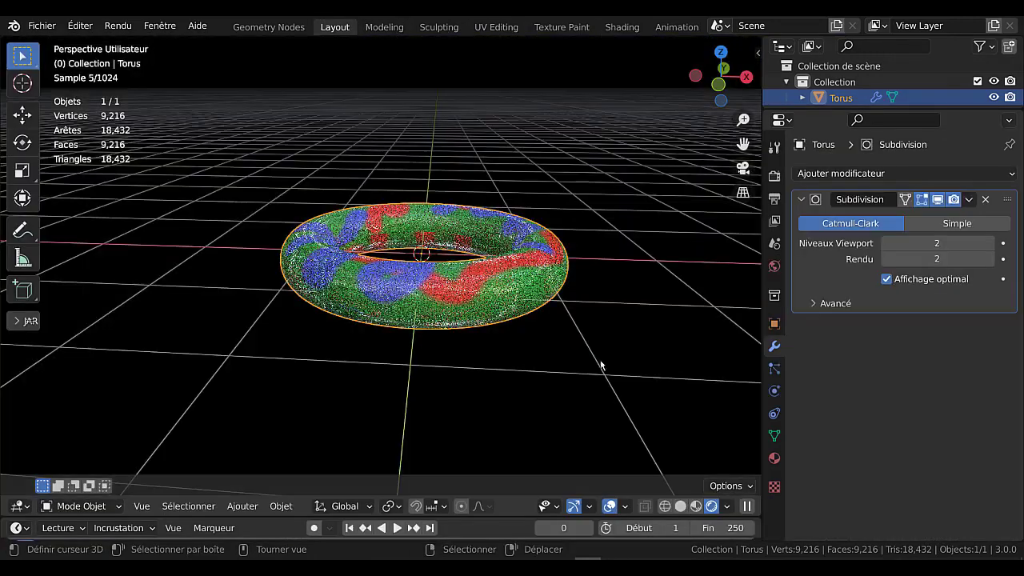
click(281, 506)
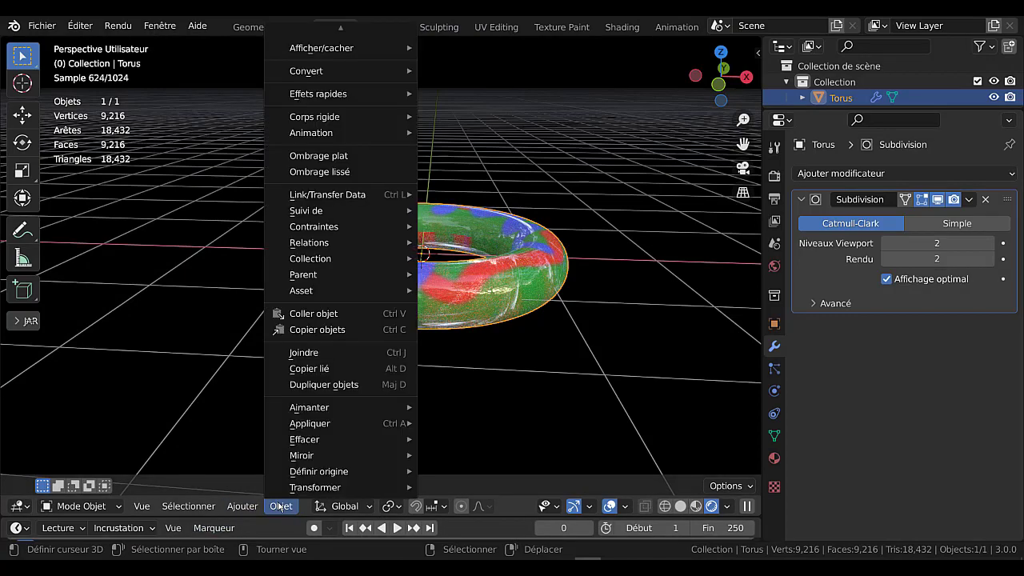
mouse_move(250, 506)
mouse_move(258, 487)
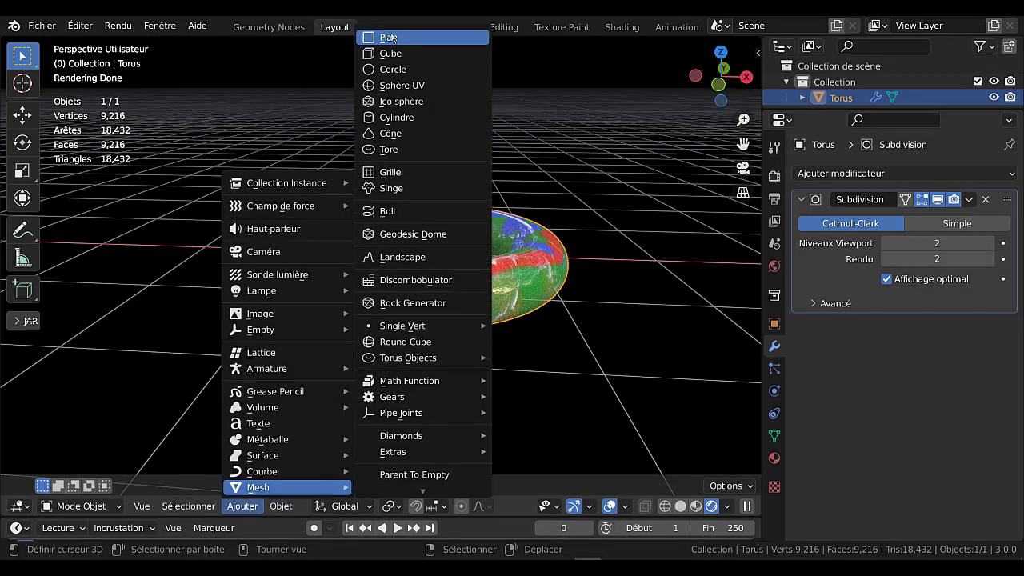
click(397, 54)
Move the cube along the global Y axis so it stands behind the torus, and view it through the torus from the front.
middle_drag(465, 336, 518, 341)
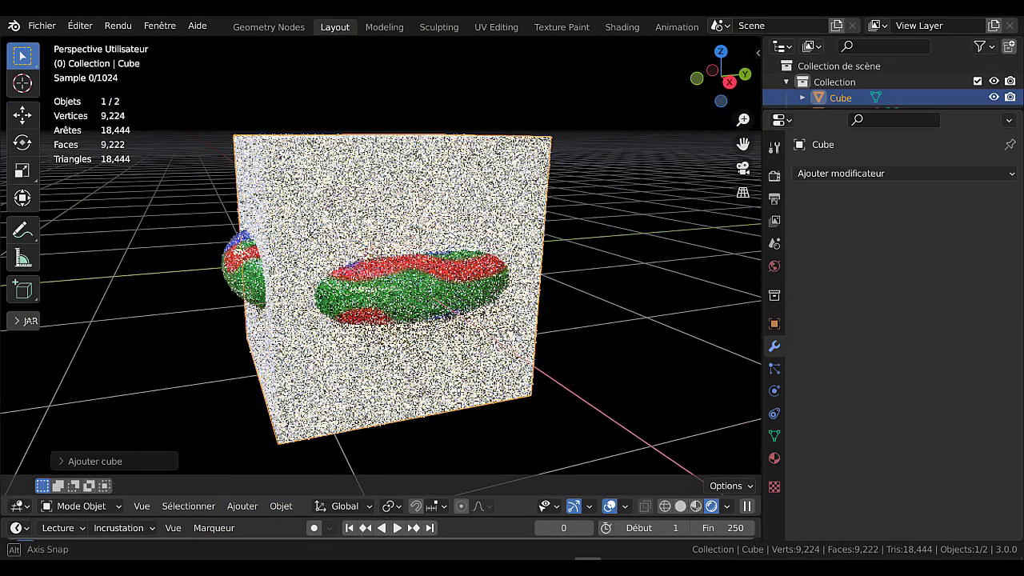
key(g)
key(y)
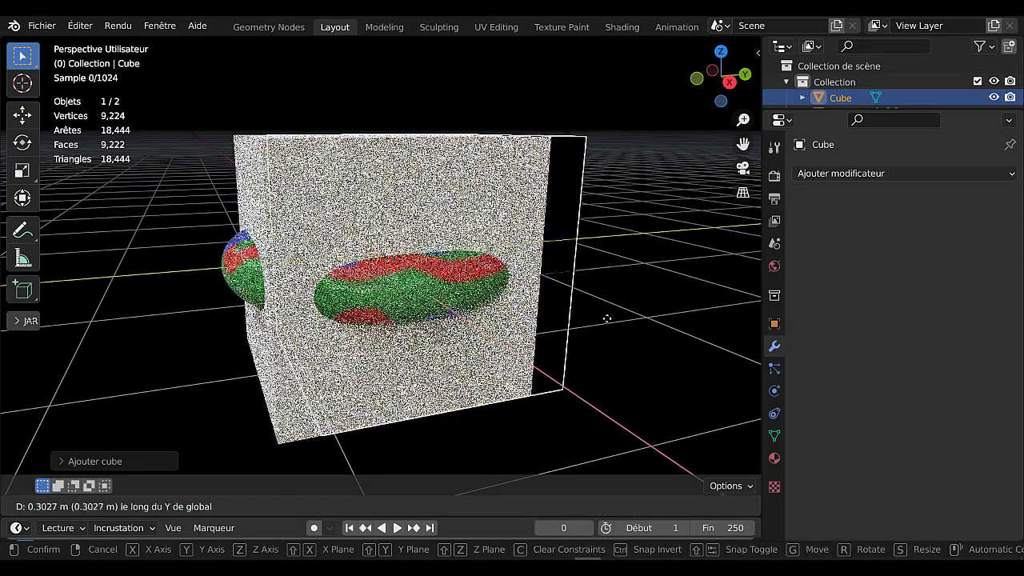
click(201, 311)
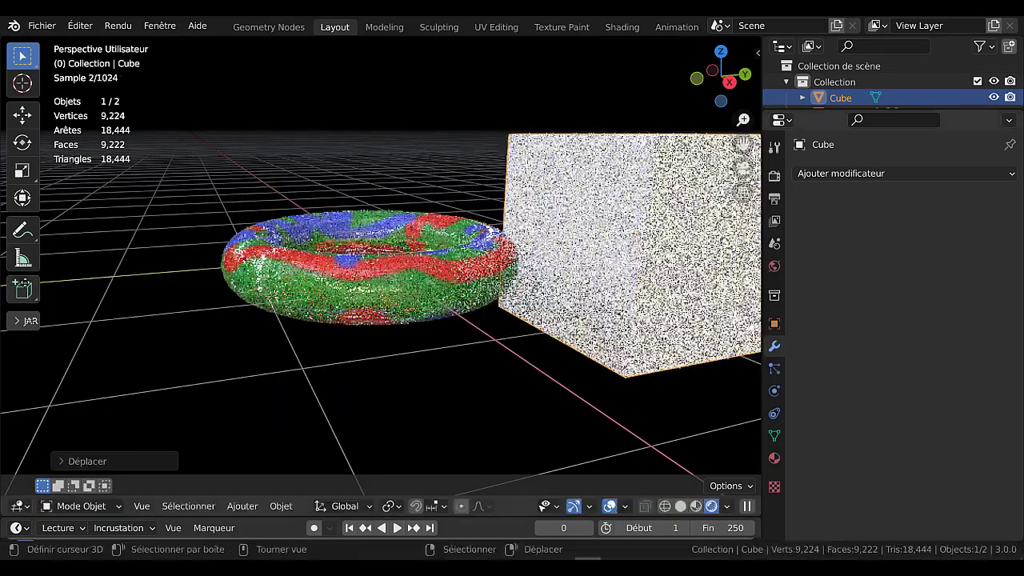
middle_drag(201, 311, 342, 346)
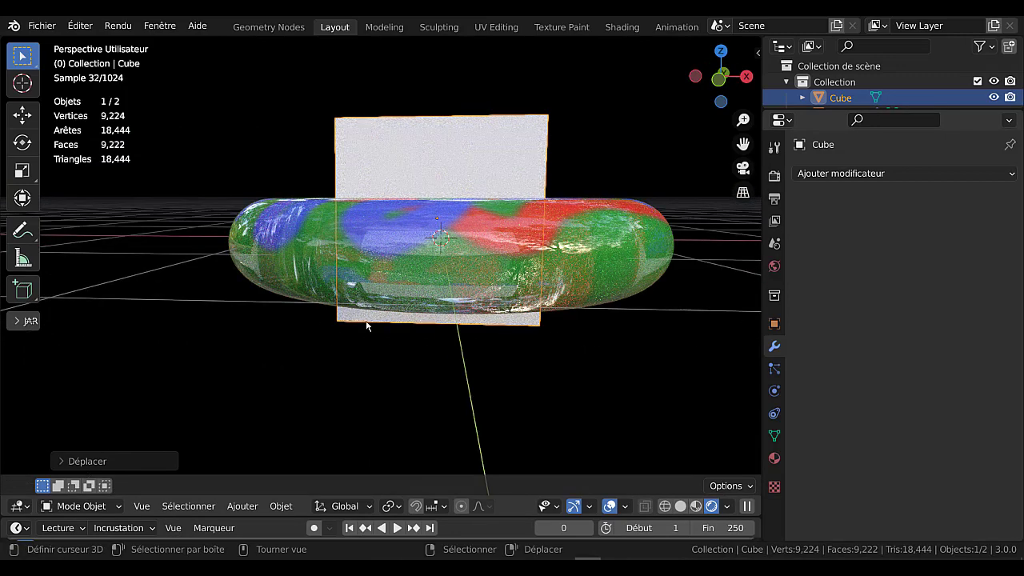
key(alt+a)
click(503, 129)
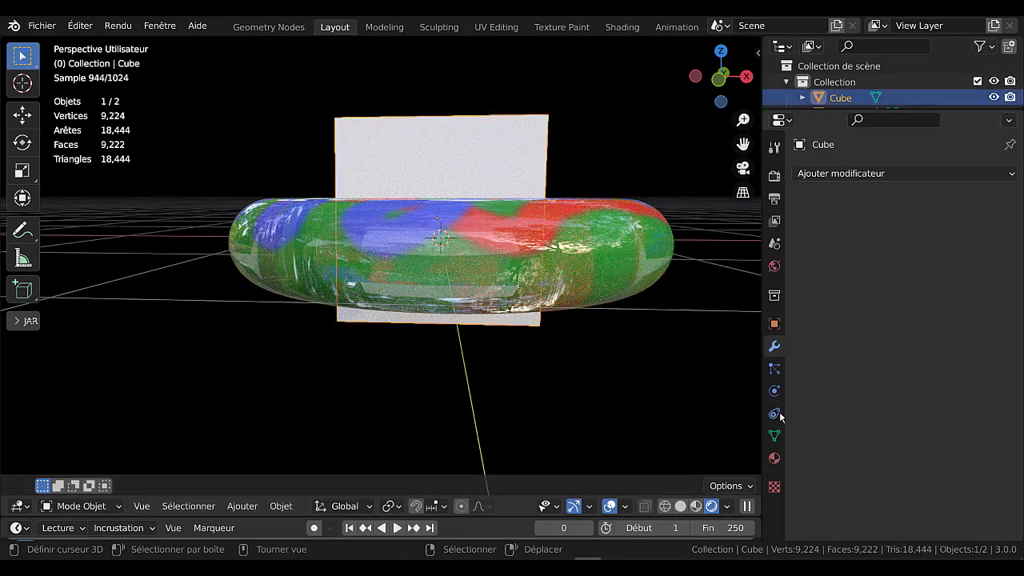
Create a new material for the flat panel behind the torus and give it a yellow base colour.
click(774, 457)
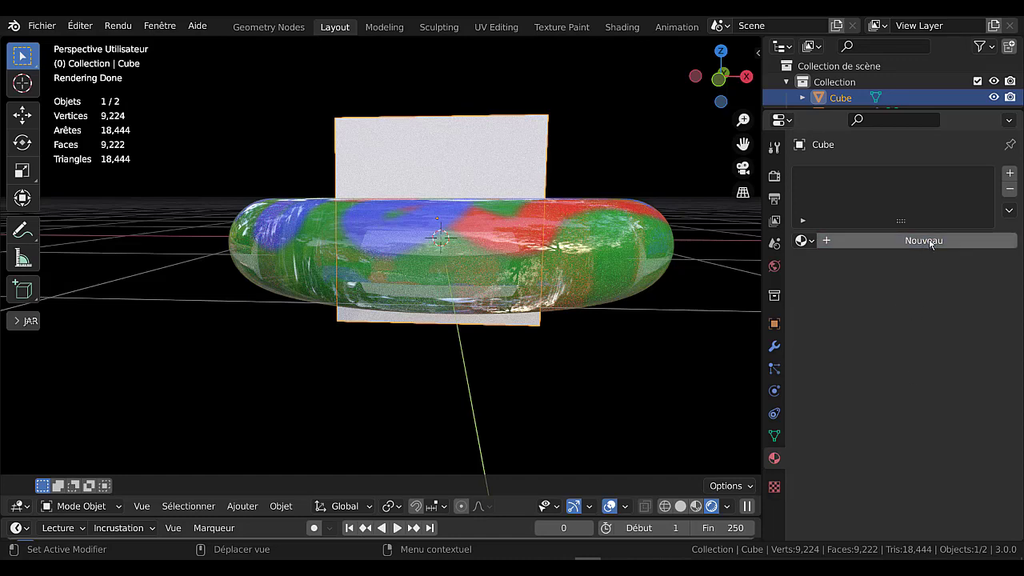
click(931, 241)
click(933, 379)
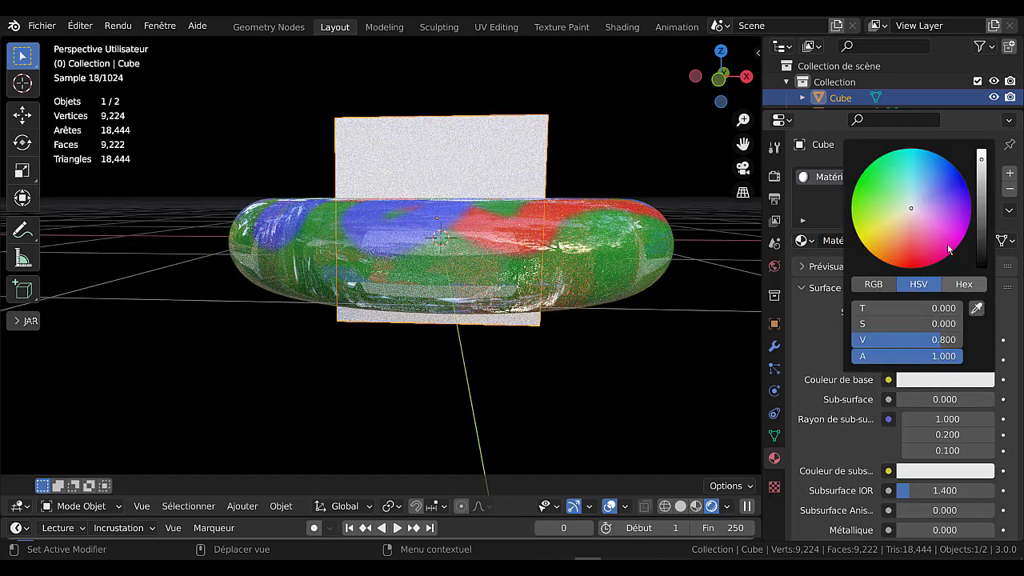
click(869, 240)
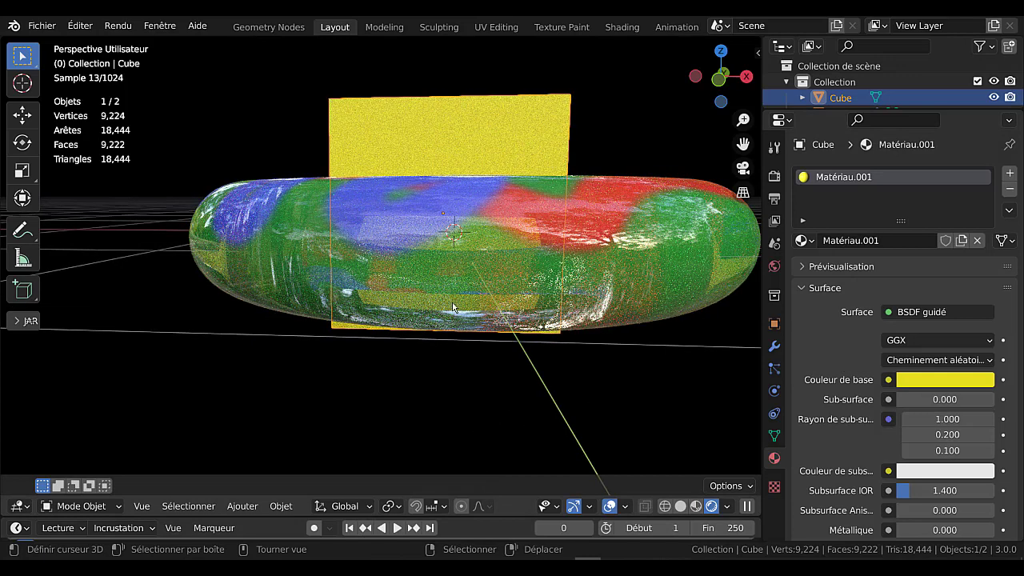
click(559, 389)
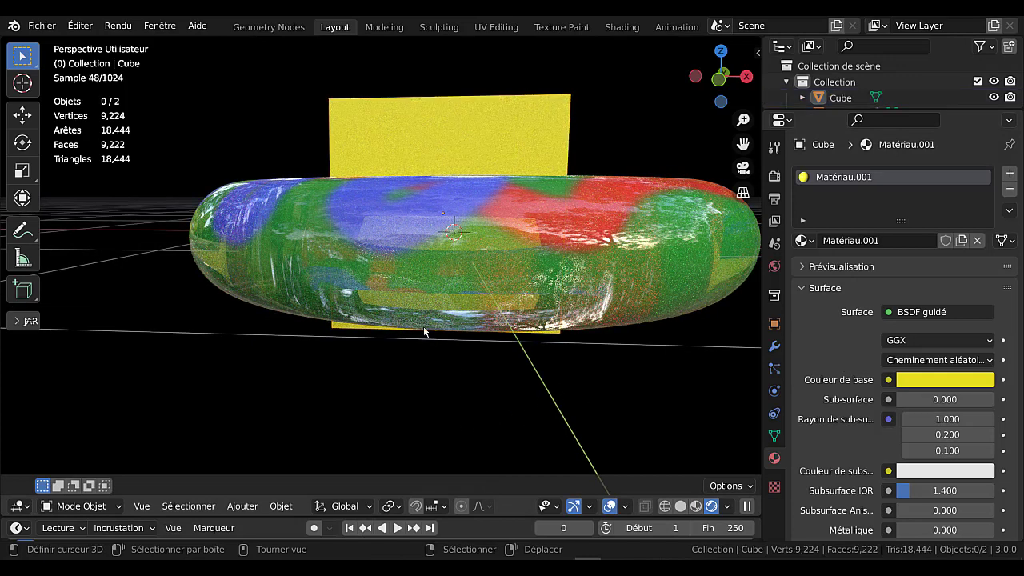
Change the panel material's base colour to blue, with hue 0.672 and saturation 0.976.
click(937, 380)
click(958, 190)
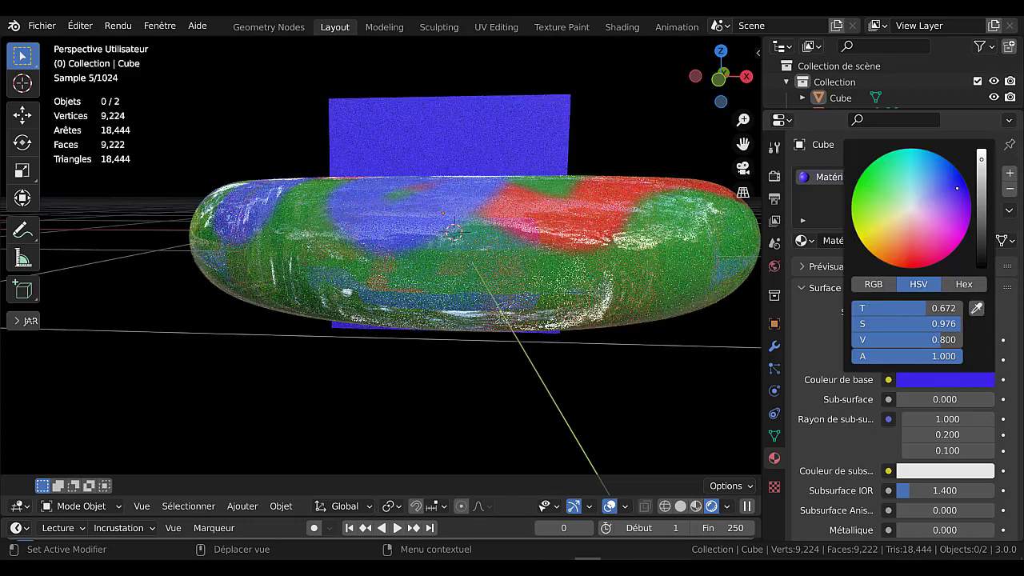
Open the torus material in the Shading workspace and lower the Principled BSDF's alpha to 0.079.
click(533, 244)
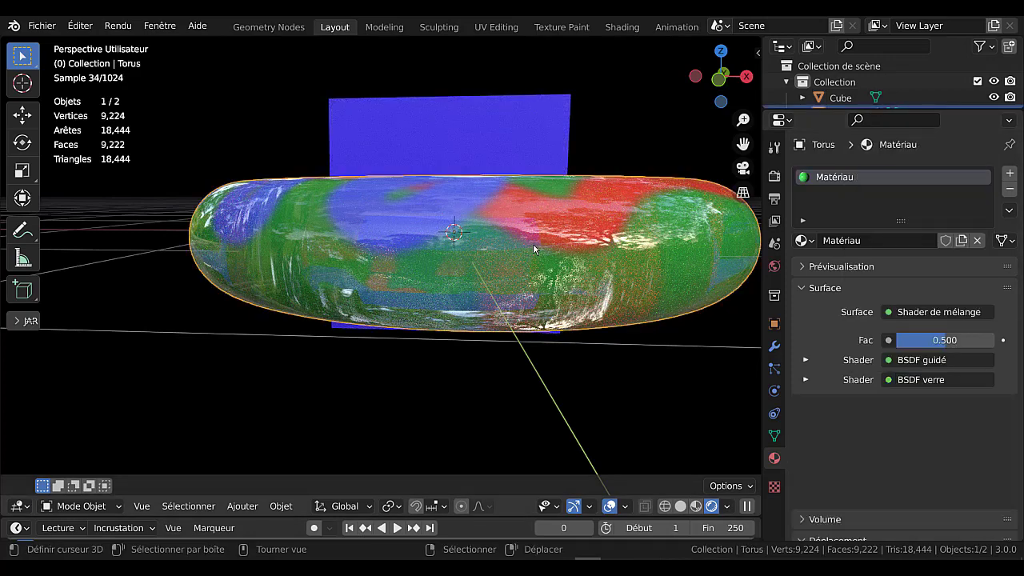
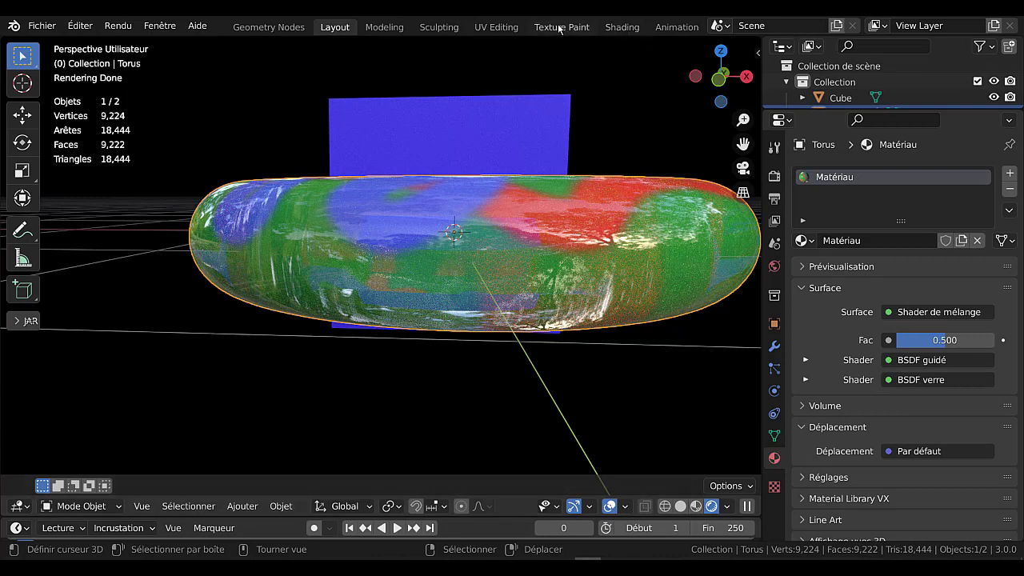
click(624, 28)
scroll(766, 449, up, 5)
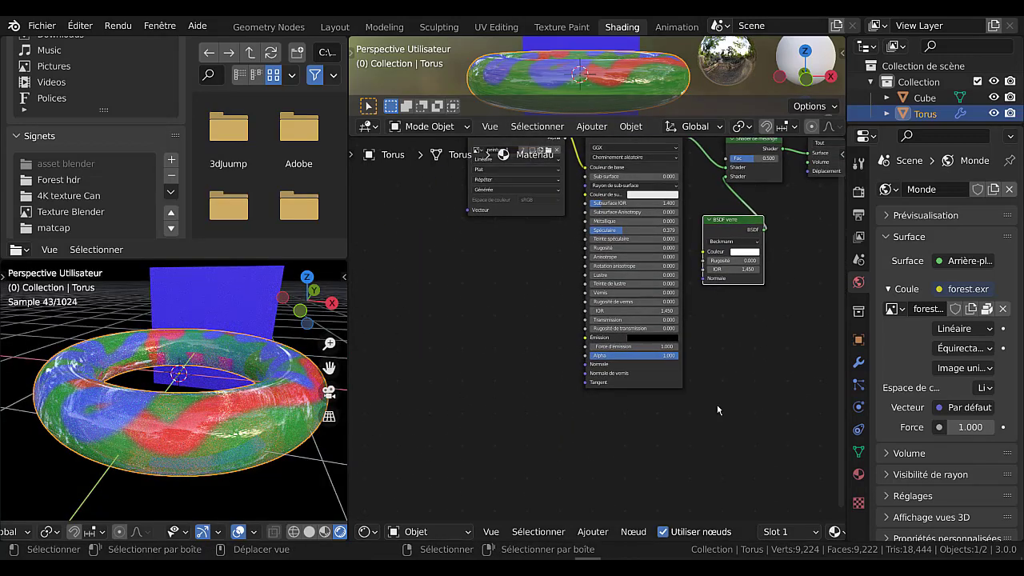
scroll(718, 409, up, 3)
middle_drag(268, 449, 261, 410)
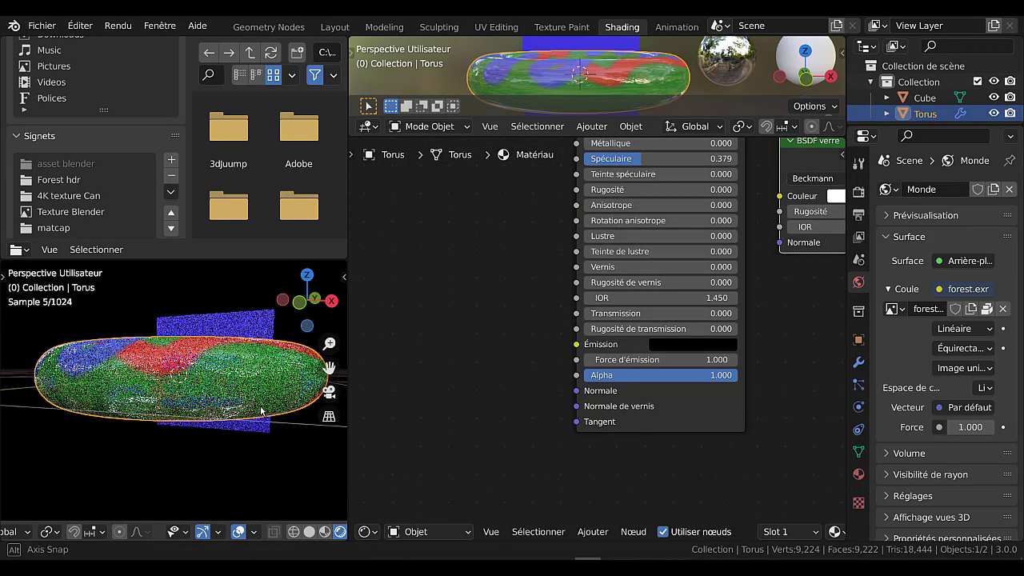
key(KP_1)
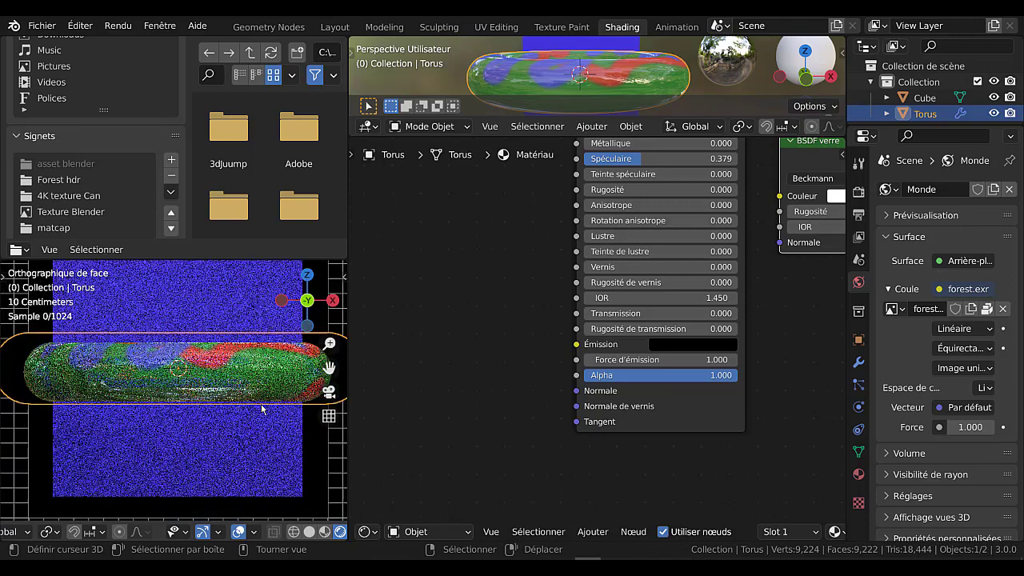
scroll(668, 400, up, 1)
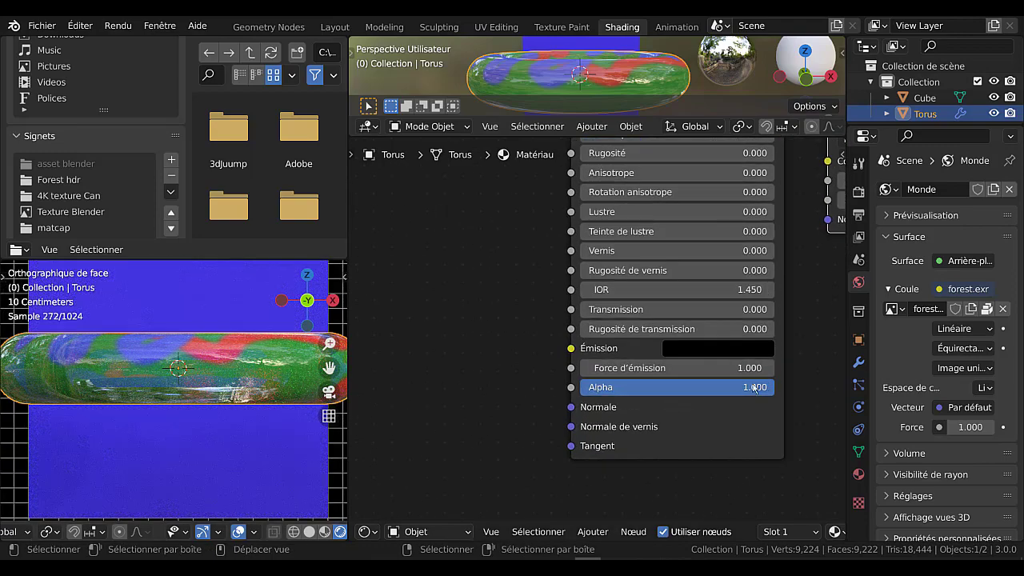
drag(755, 388, 594, 387)
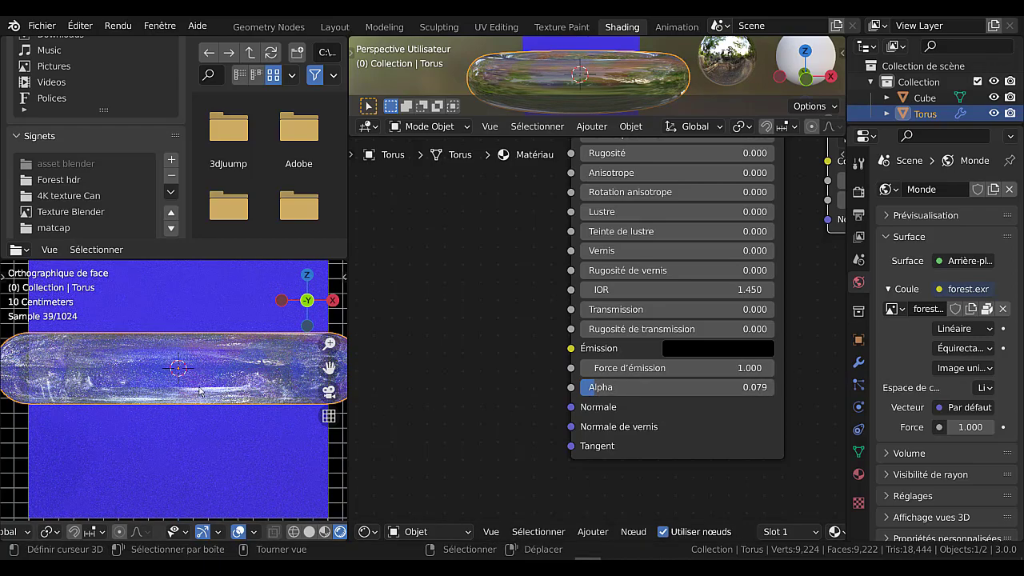
Set the Glass BSDF's colour to red and inspect the effect up close on the torus.
middle_drag(199, 391, 222, 429)
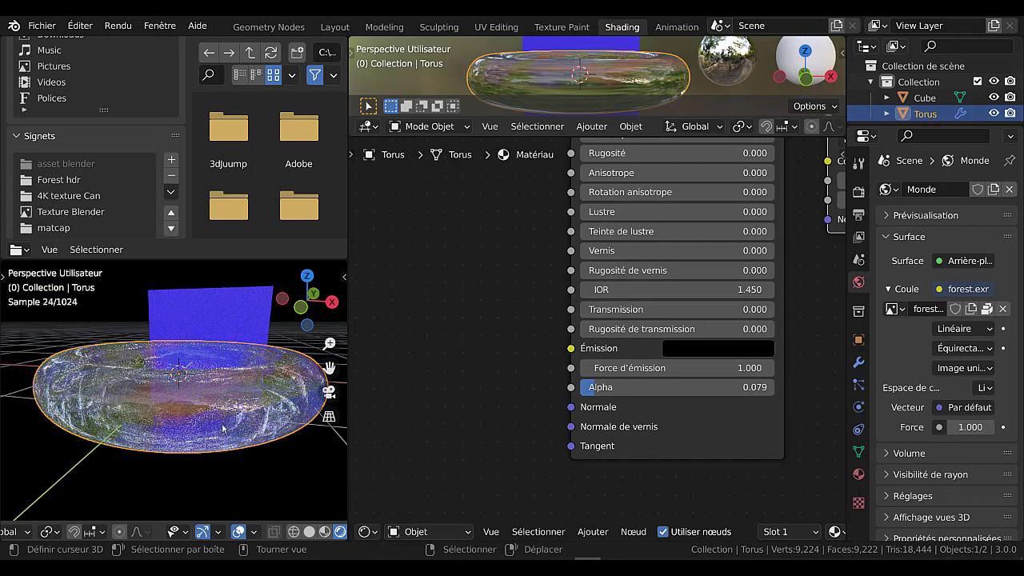
middle_drag(235, 391, 237, 369)
scroll(720, 328, up, 1)
scroll(721, 320, down, 4)
scroll(722, 318, down, 1)
middle_drag(751, 335, 596, 463)
middle_drag(809, 225, 799, 294)
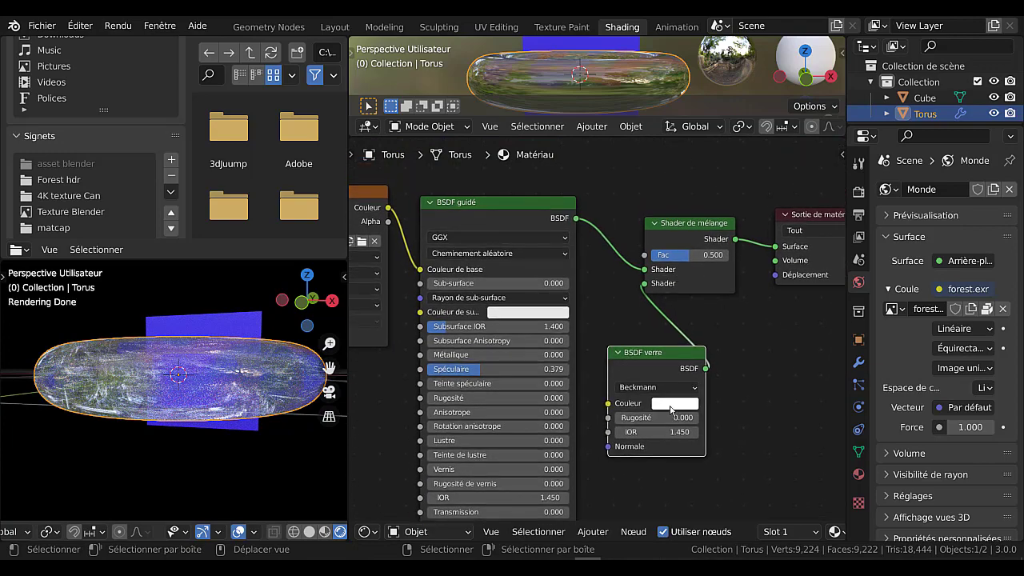
click(671, 409)
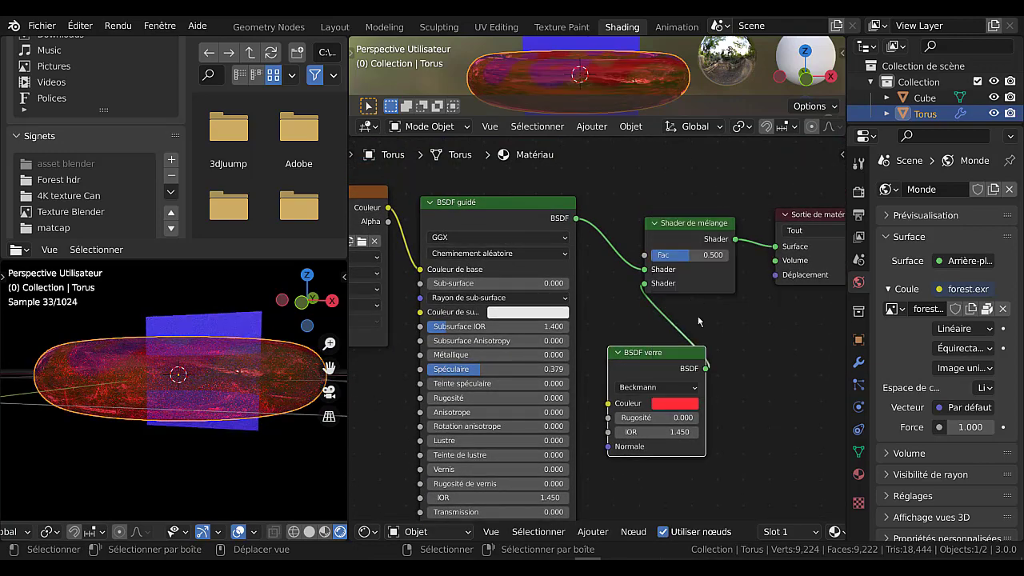
scroll(269, 370, up, 5)
scroll(268, 370, down, 2)
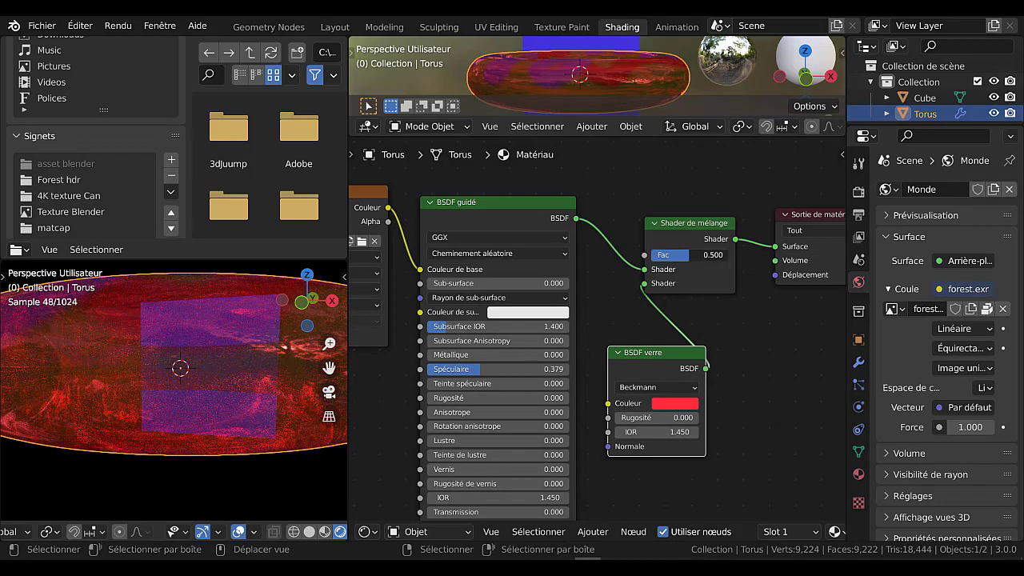
Lower the Mix Shader's factor to 0.289.
mouse_move(689, 256)
mouse_down()
mouse_move(720, 256)
mouse_move(669, 255)
mouse_up()
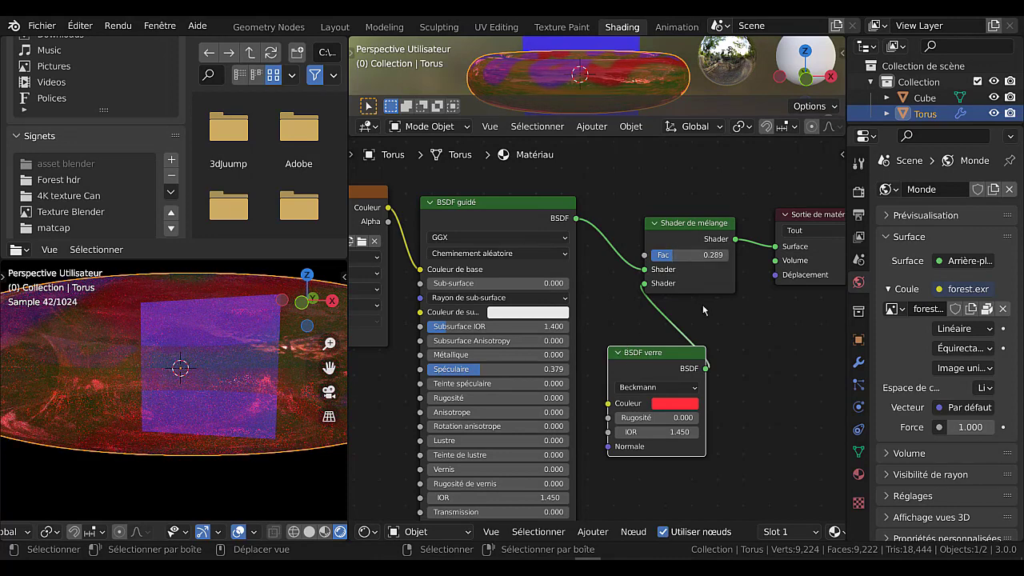
scroll(703, 310, down, 2)
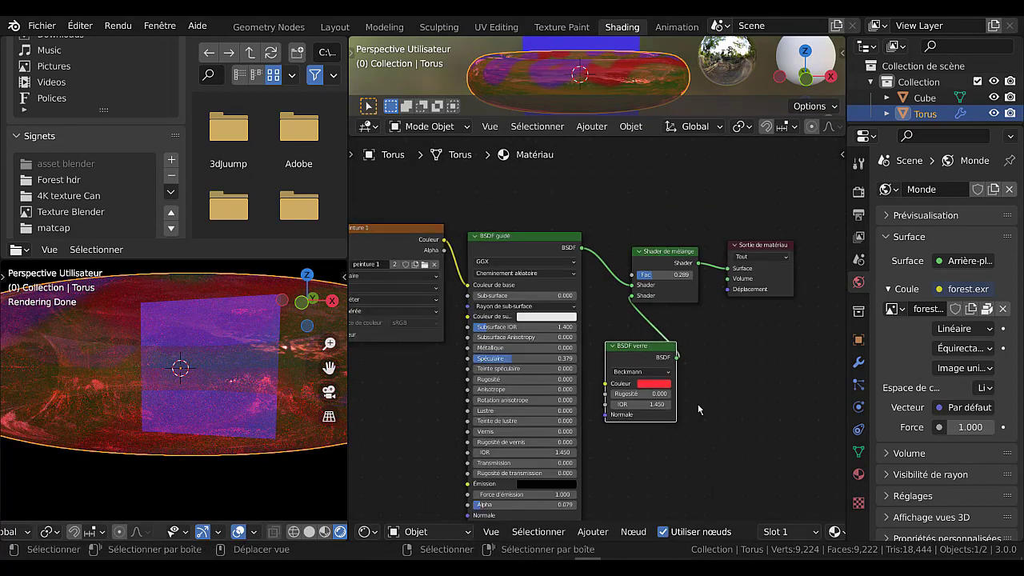
middle_drag(708, 394, 691, 428)
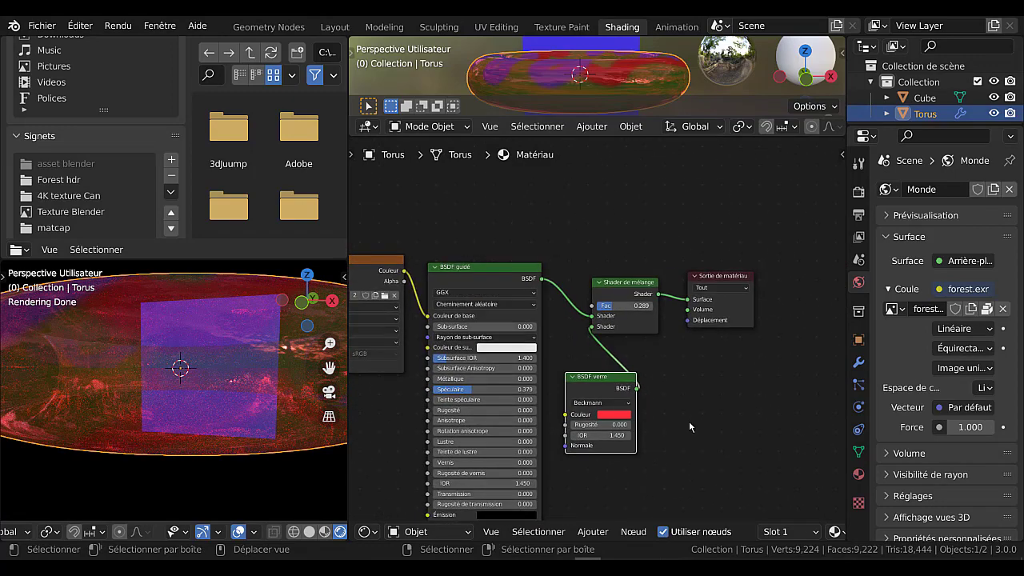
Set the Mix Shader's factor to 0.356 and shift its node slightly upward in the graph.
scroll(631, 344, up, 1)
drag(618, 305, 623, 306)
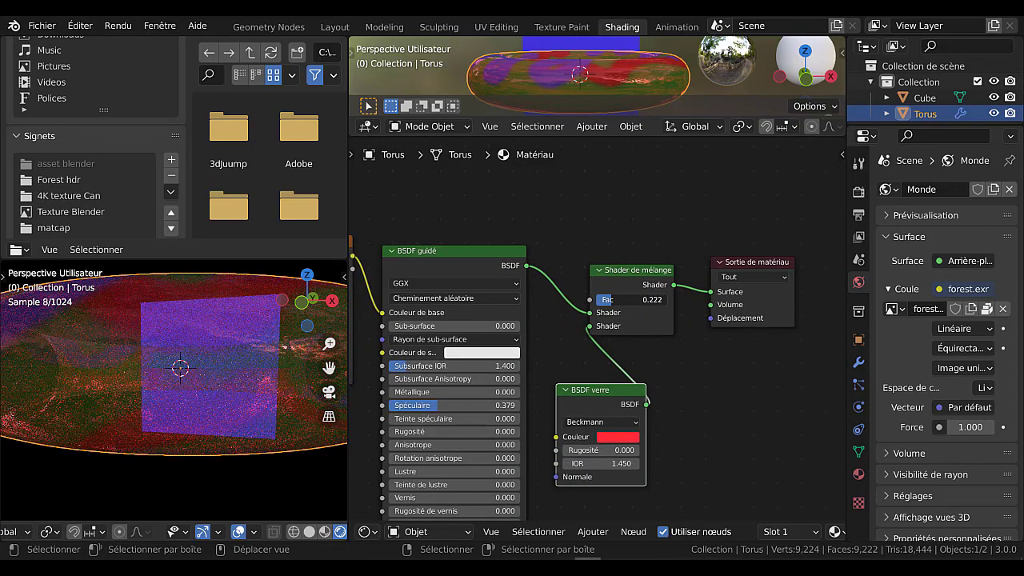
scroll(674, 348, down, 1)
scroll(674, 348, down, 1)
middle_drag(644, 296, 666, 300)
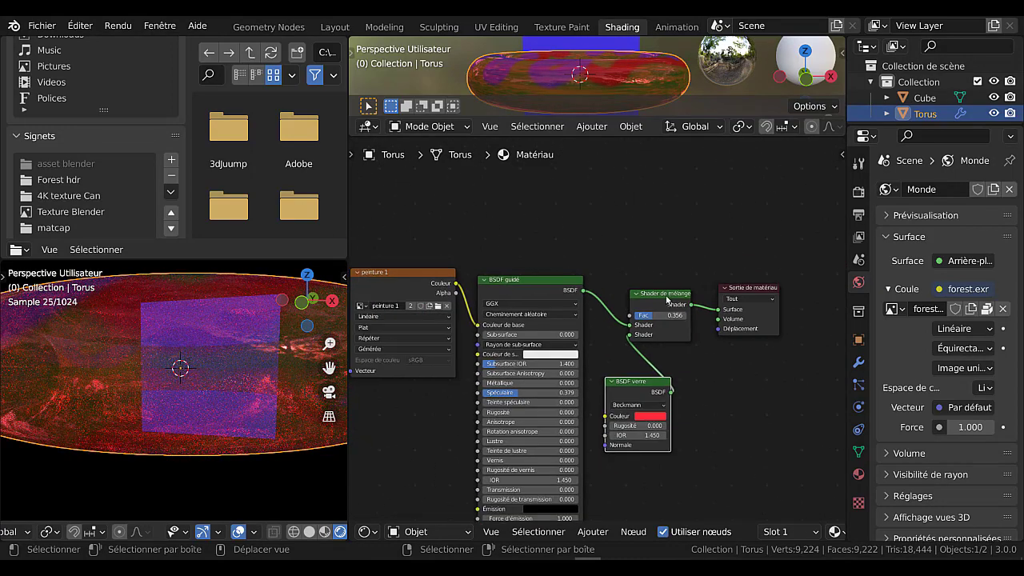
drag(664, 300, 675, 275)
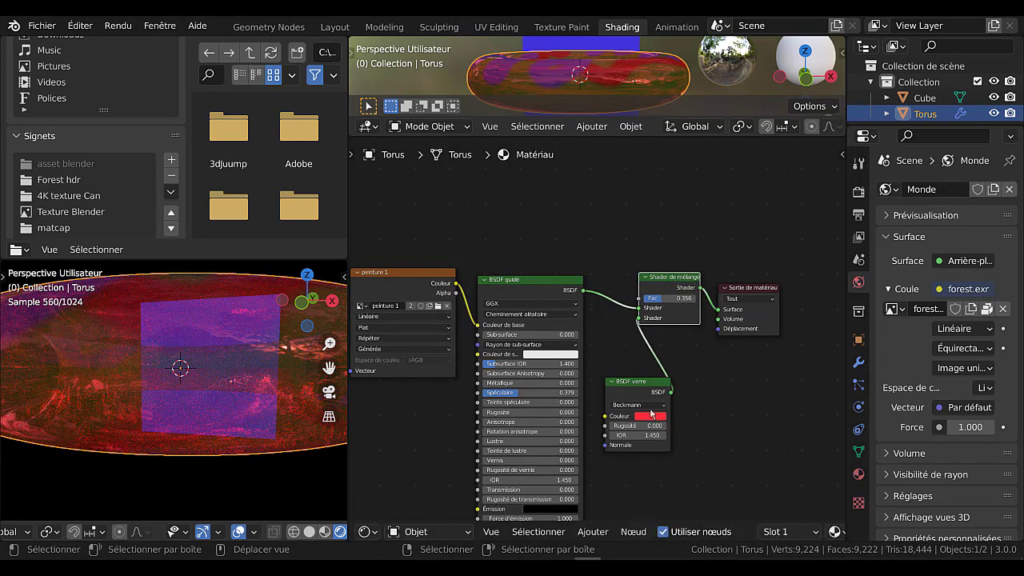
Change the Glass BSDF's colour to a very pale pink.
click(651, 415)
click(676, 332)
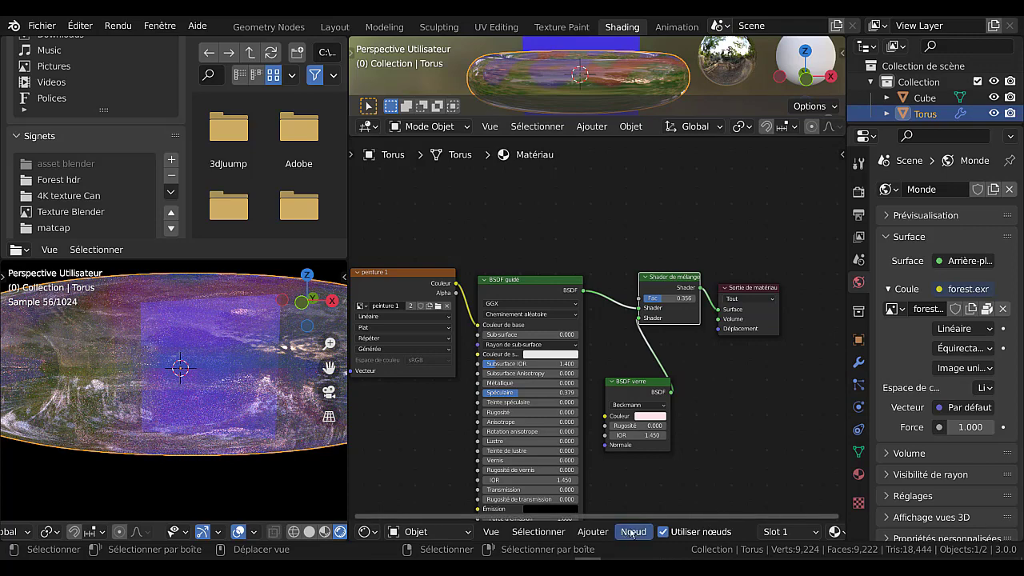
Add a Voronoi Texture node and place it above the Principled BSDF and Mix Shader nodes.
click(591, 532)
mouse_move(613, 456)
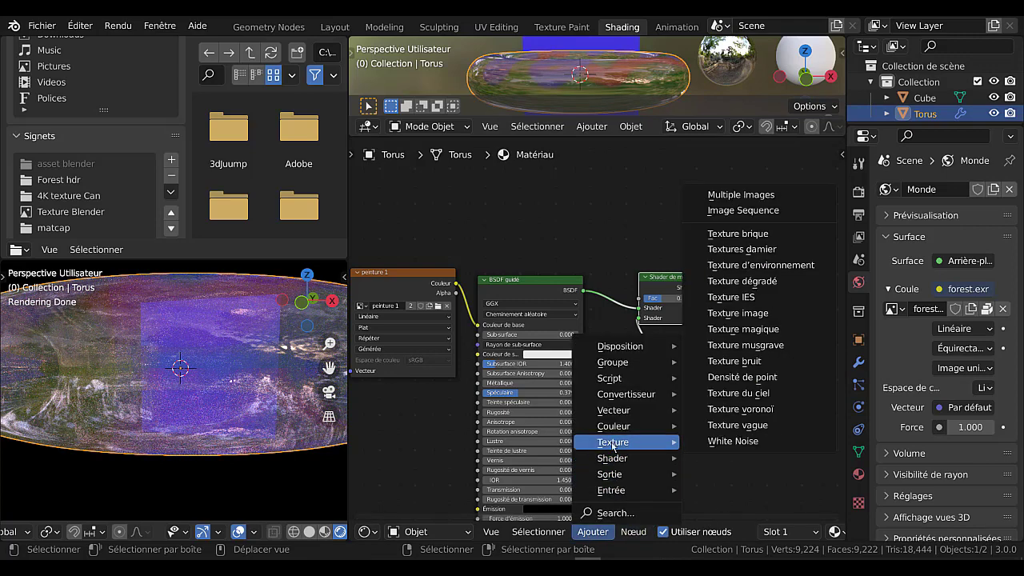
click(737, 409)
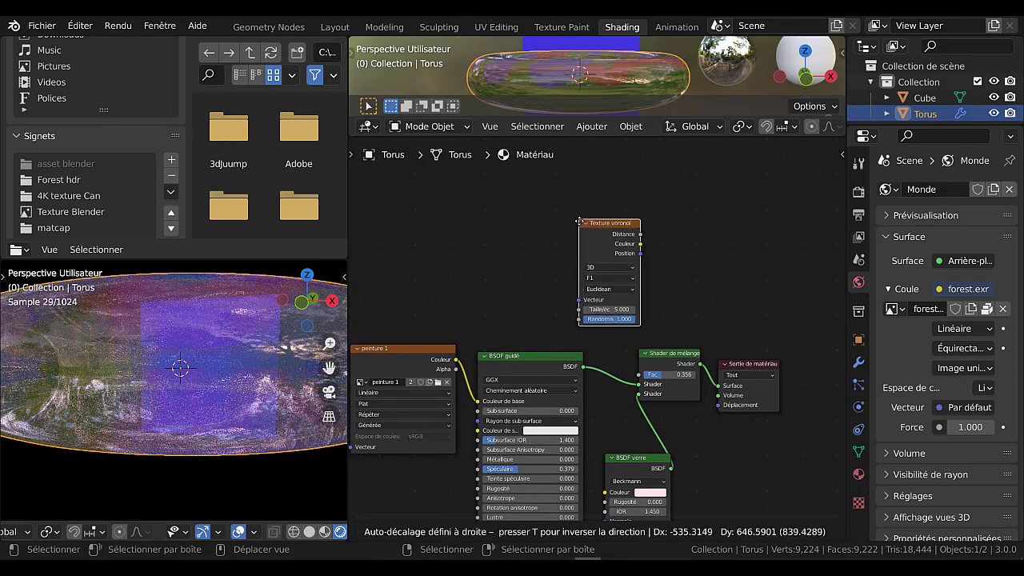
click(575, 230)
Add a Texture Coordinate node and place it directly before the Voronoi Texture node.
click(592, 533)
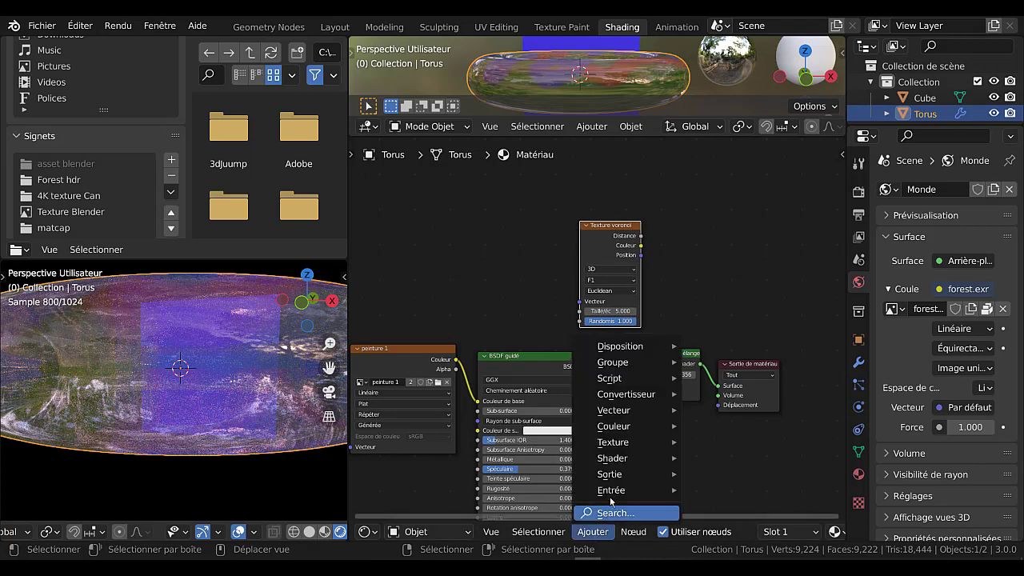
mouse_move(611, 496)
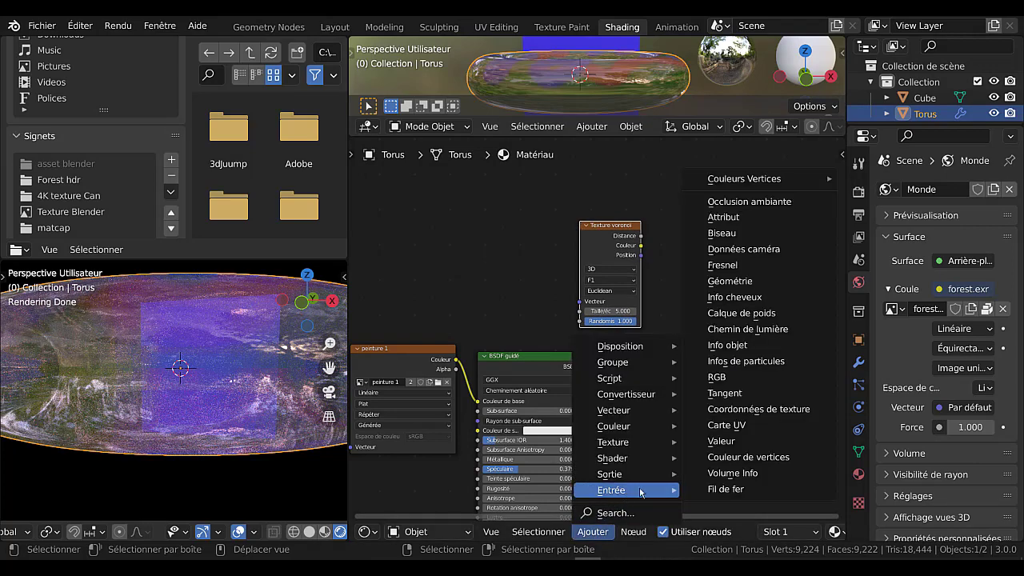
click(771, 410)
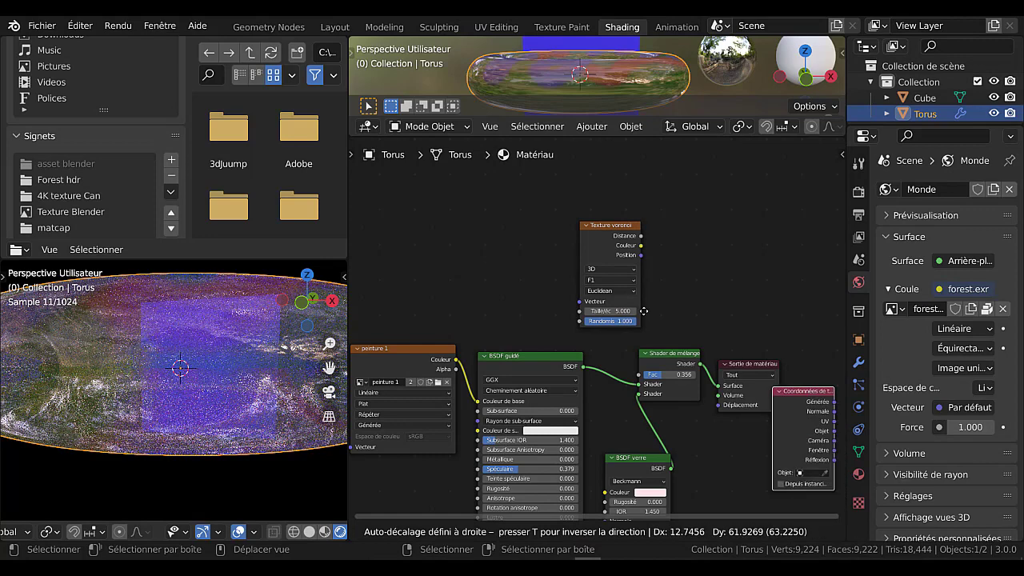
click(552, 240)
Link the Generated coordinates to the Voronoi texture's Vector input and the Voronoi Distance output to the Mix Shader's factor.
drag(547, 236, 566, 224)
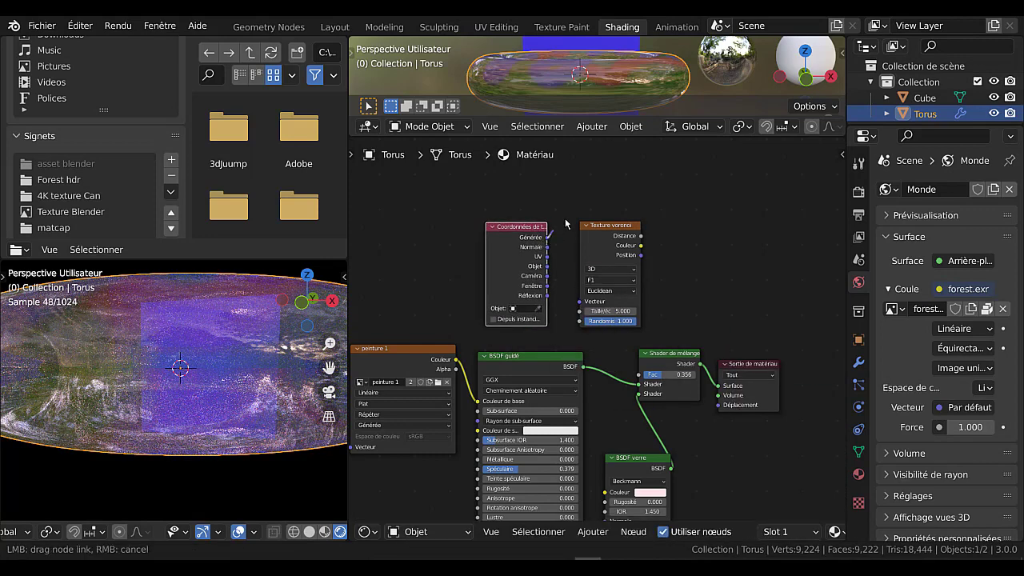
drag(581, 305, 581, 302)
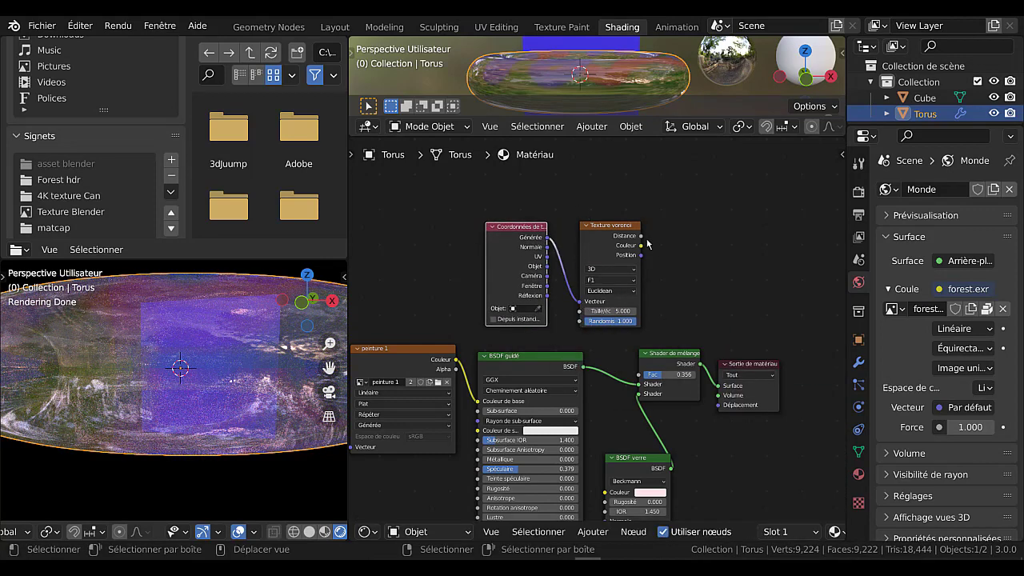
drag(642, 238, 636, 377)
scroll(243, 414, up, 2)
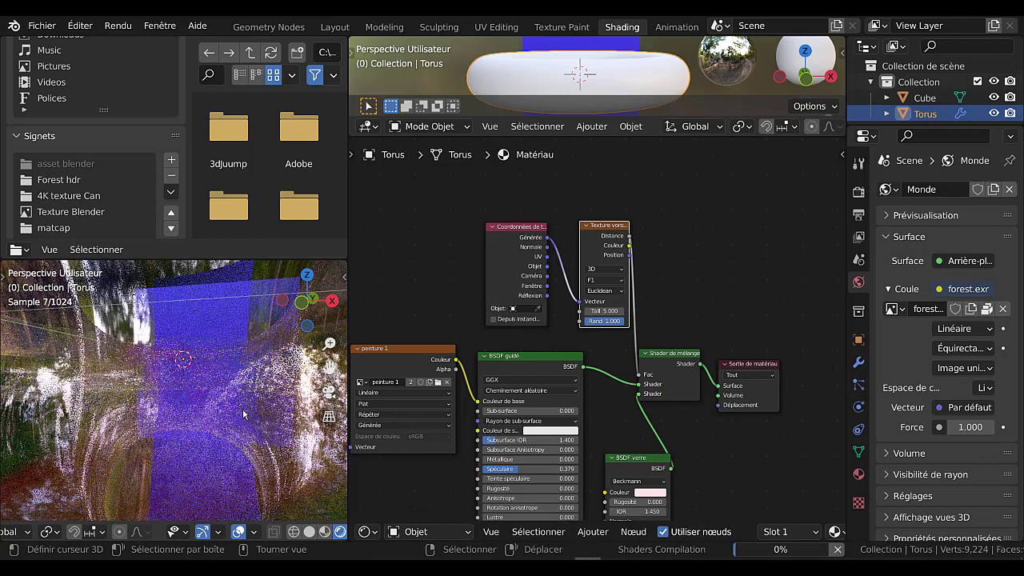
Raise the Voronoi texture's scale to 67.8.
middle_drag(751, 260, 802, 237)
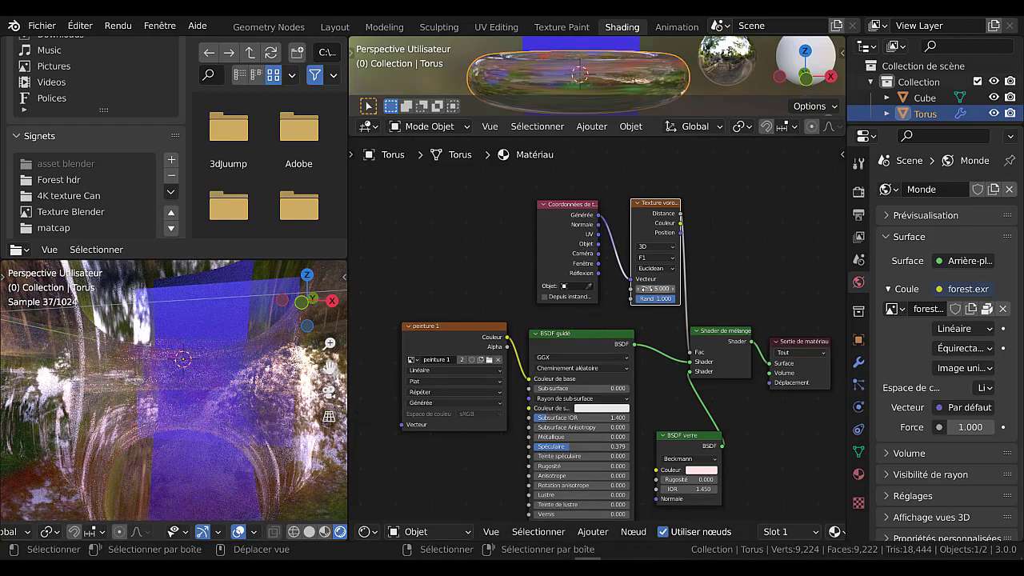
drag(657, 289, 728, 289)
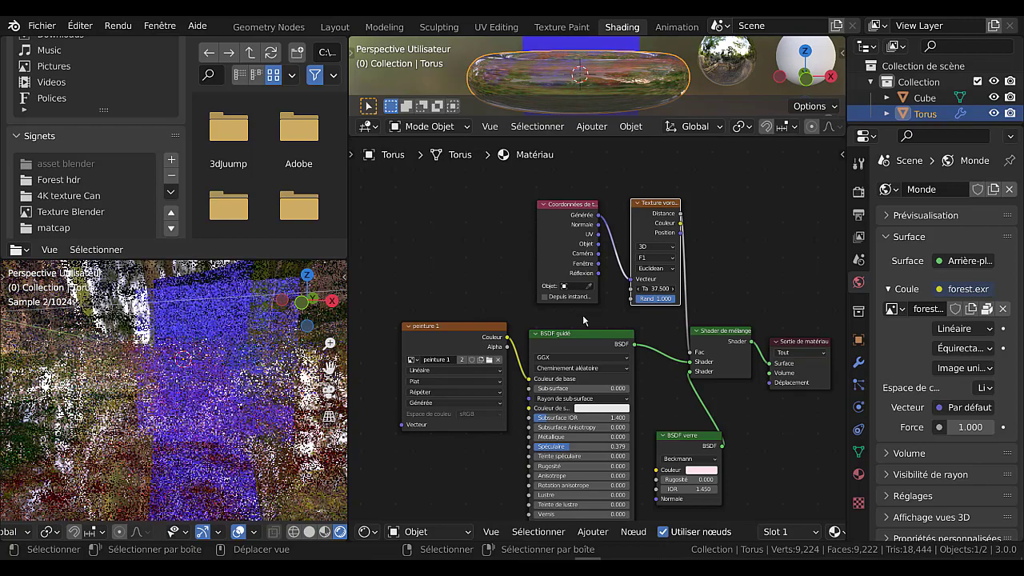
scroll(207, 418, down, 4)
scroll(207, 419, down, 2)
drag(657, 289, 720, 289)
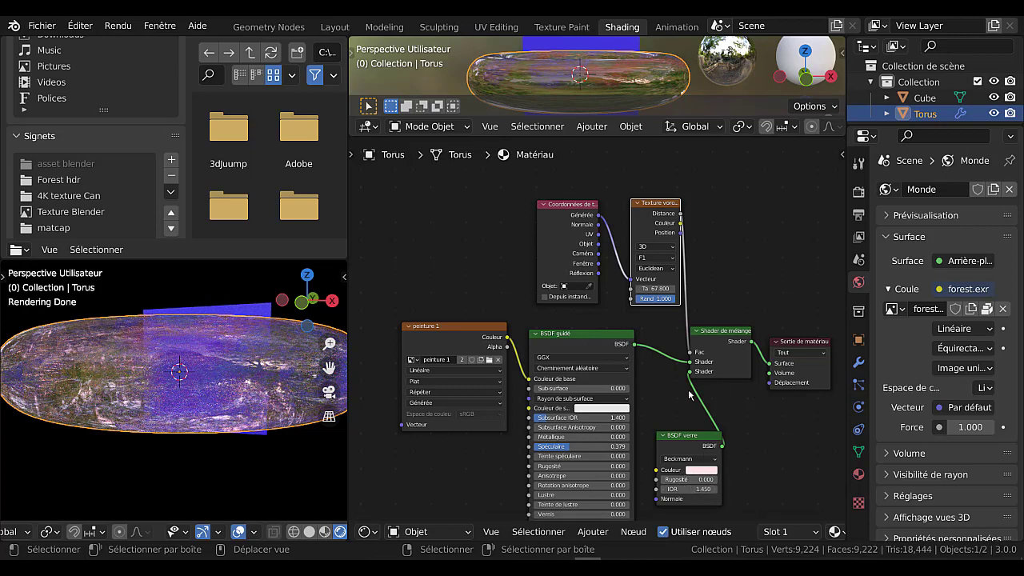
Disconnect the Glass BSDF from the Mix Shader's second shader input.
drag(687, 376, 684, 388)
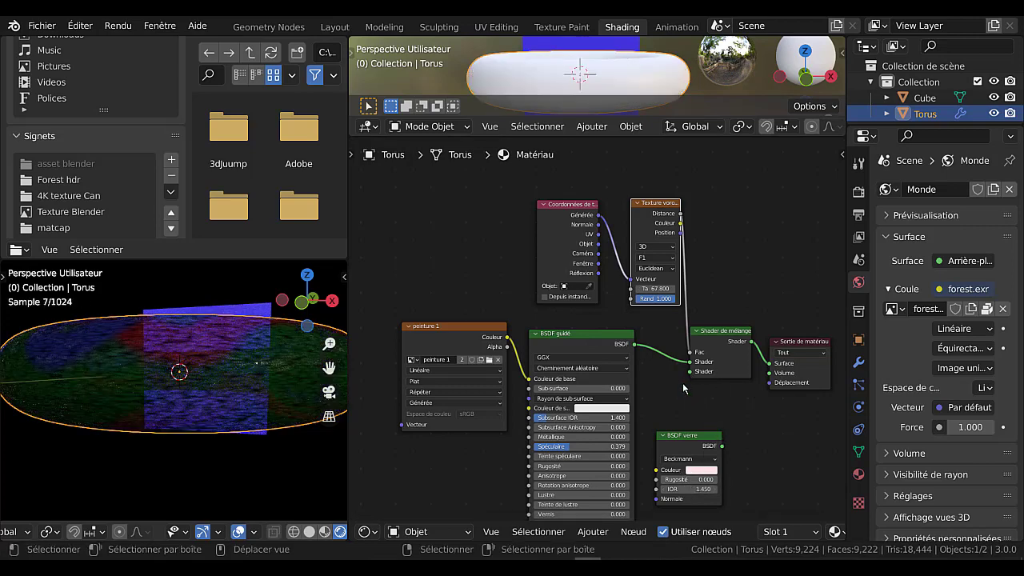
Set the Voronoi texture's scale to 70.9.
scroll(160, 362, up, 1)
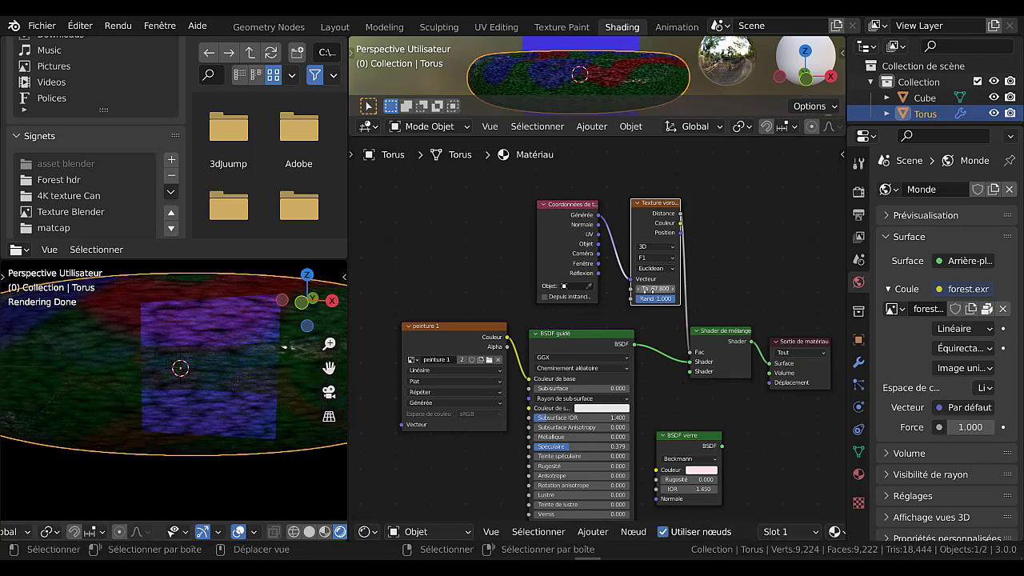
drag(657, 289, 671, 289)
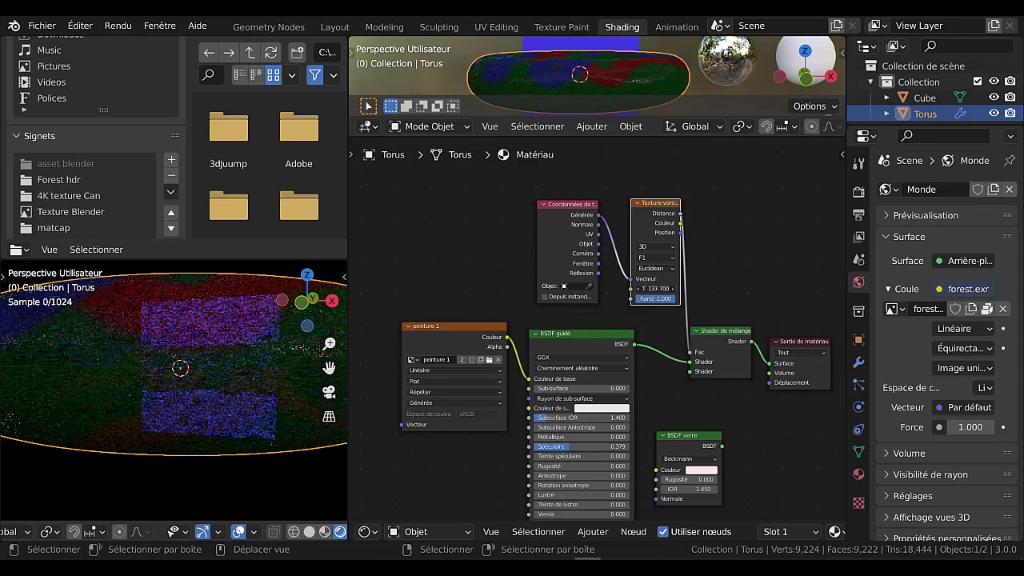
drag(656, 289, 645, 290)
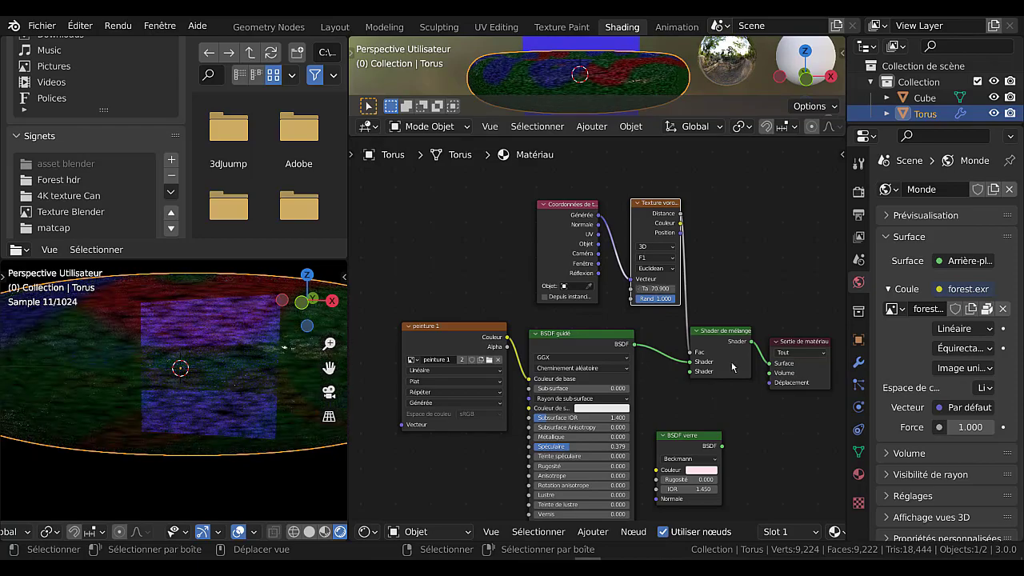
Reconnect the Glass BSDF to the Mix Shader's second shader input and set the glass roughness to 0.738.
drag(725, 446, 693, 376)
middle_drag(695, 489, 708, 414)
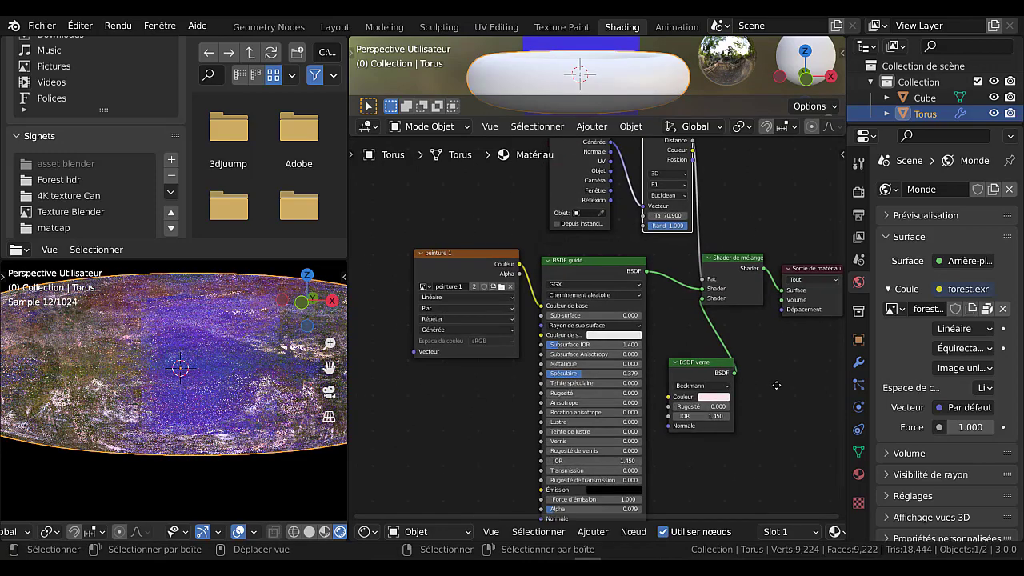
scroll(708, 414, up, 1)
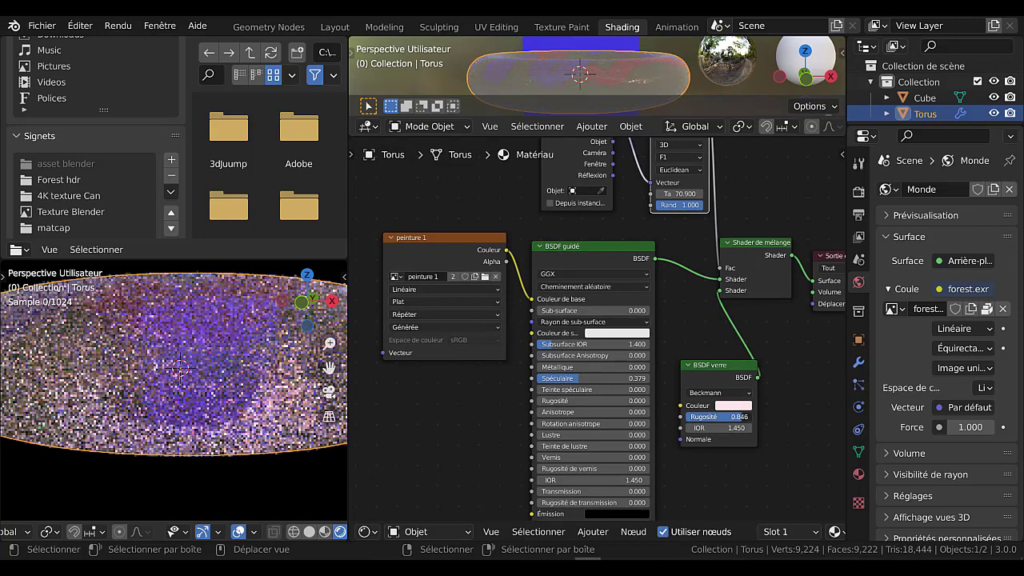
drag(708, 417, 735, 417)
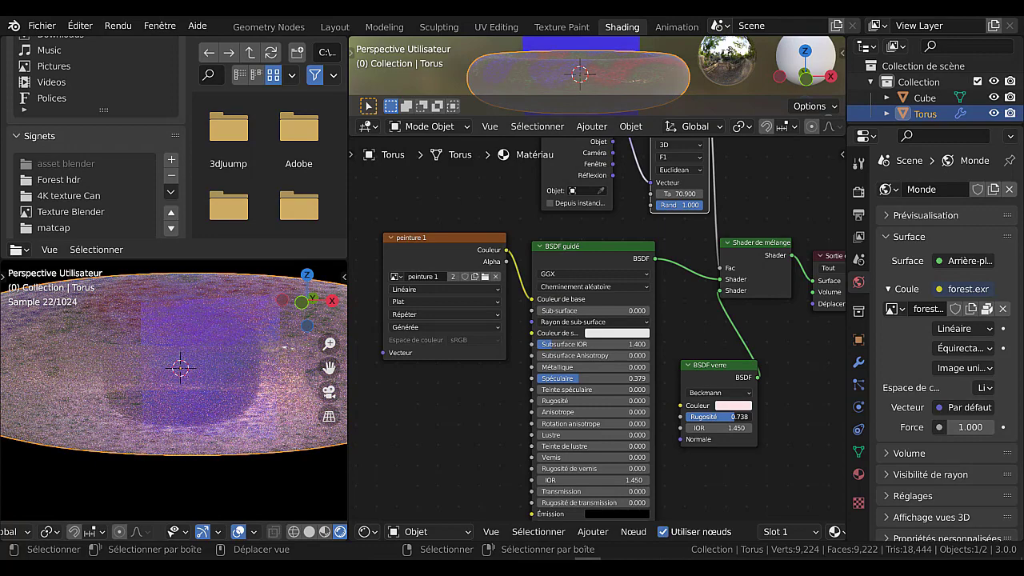
scroll(205, 404, down, 3)
middle_drag(232, 394, 237, 427)
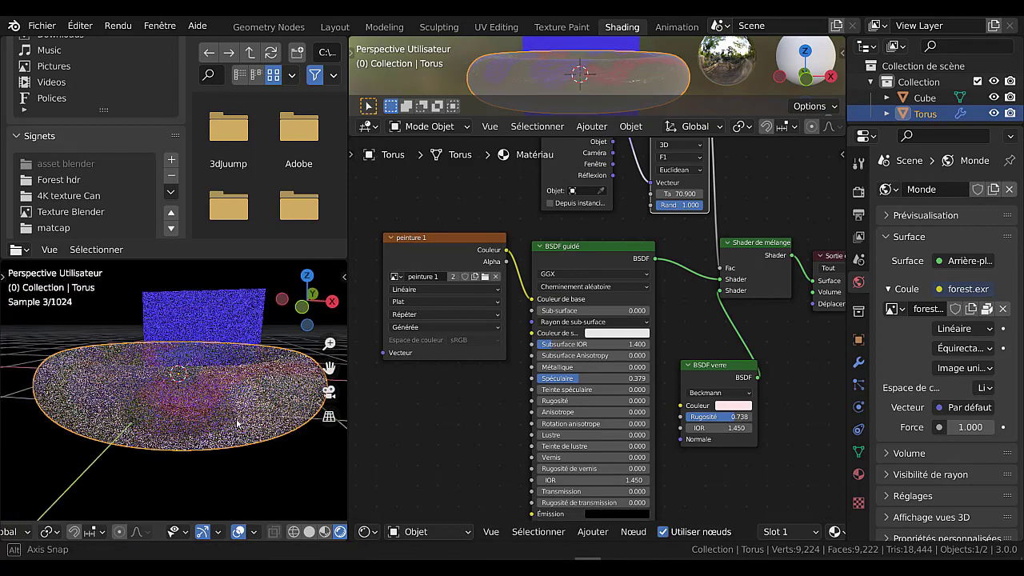
scroll(225, 449, up, 3)
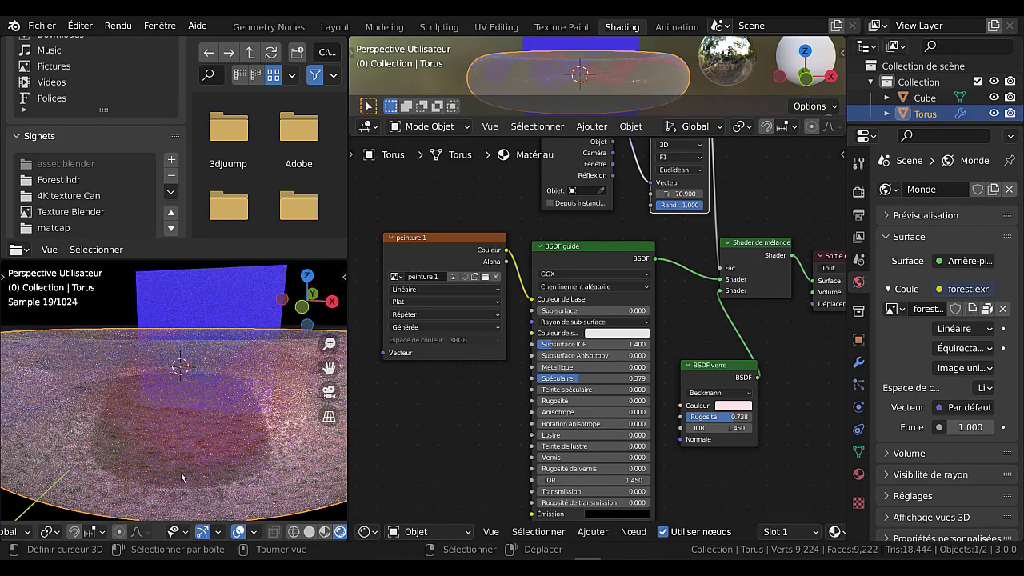
scroll(233, 450, down, 3)
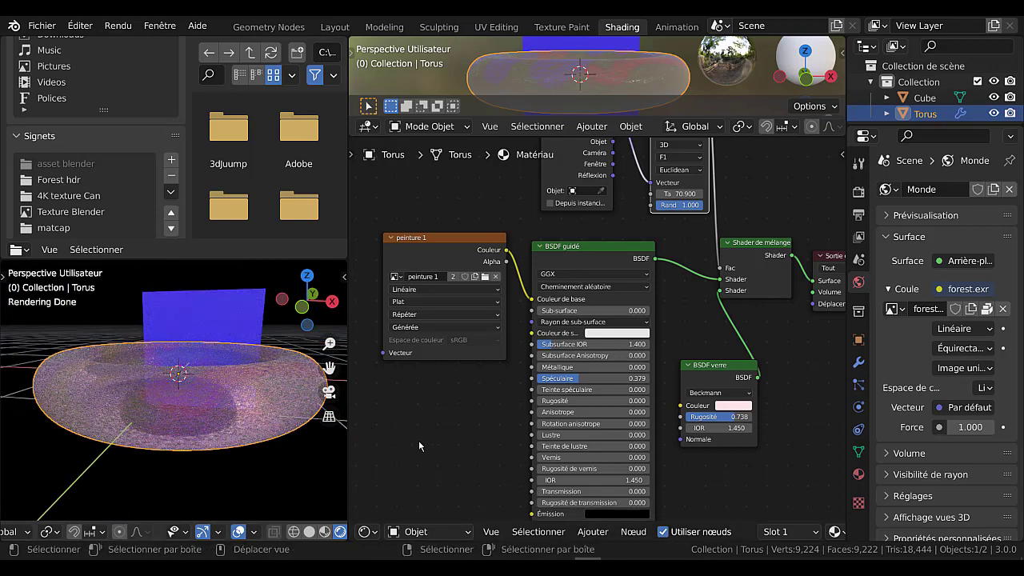
middle_drag(458, 411, 461, 435)
middle_drag(268, 445, 217, 436)
Shift the Texture Coordinate and Voronoi Texture nodes slightly farther from the Mix Shader, keeping them side by side above the Principled BSDF.
scroll(418, 431, down, 1)
scroll(418, 428, down, 2)
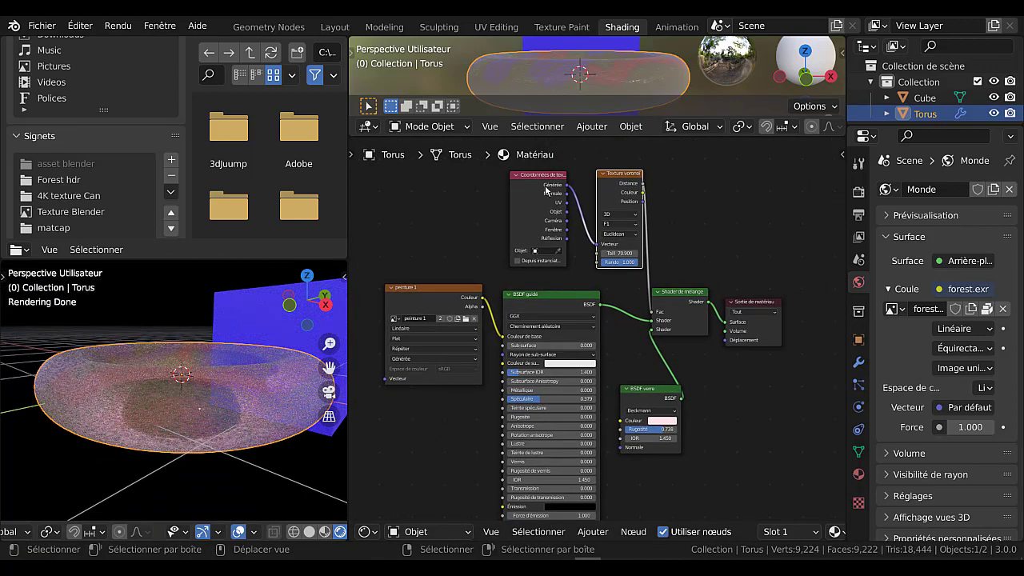
drag(546, 190, 520, 195)
drag(611, 172, 595, 181)
scroll(616, 278, up, 3)
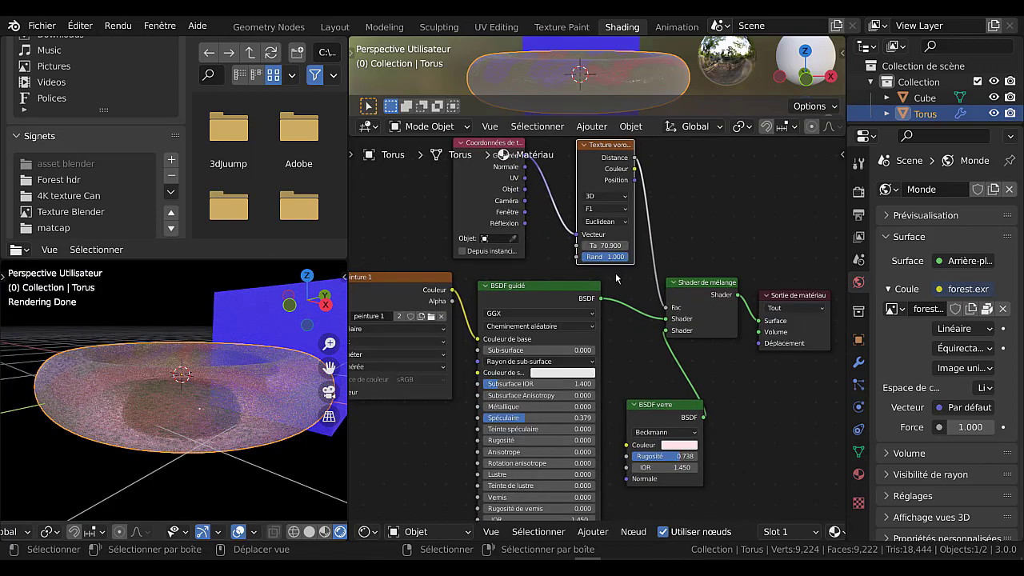
scroll(596, 234, up, 1)
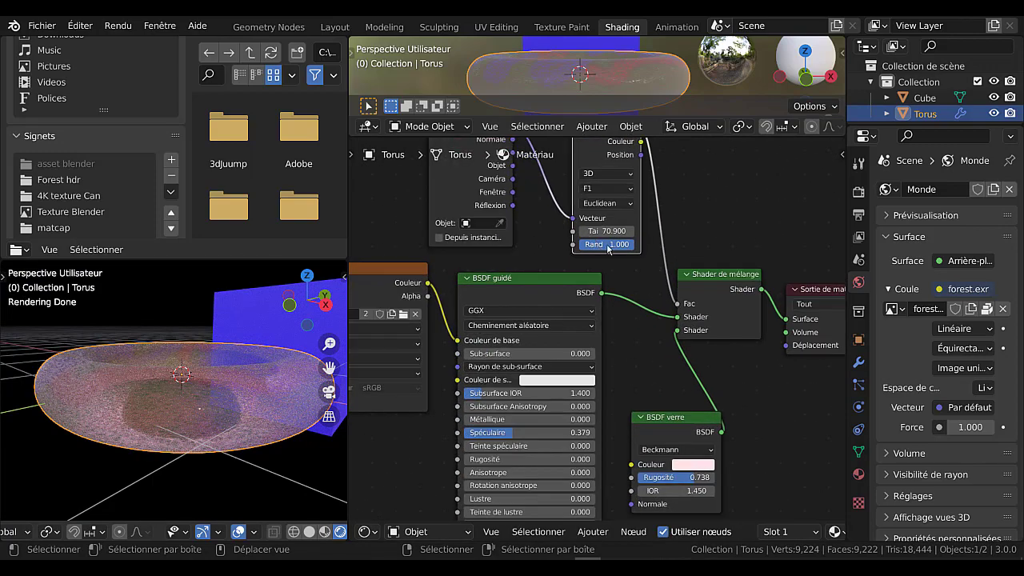
mouse_move(625, 245)
mouse_down()
mouse_move(578, 245)
mouse_move(628, 245)
mouse_up()
scroll(666, 217, down, 1)
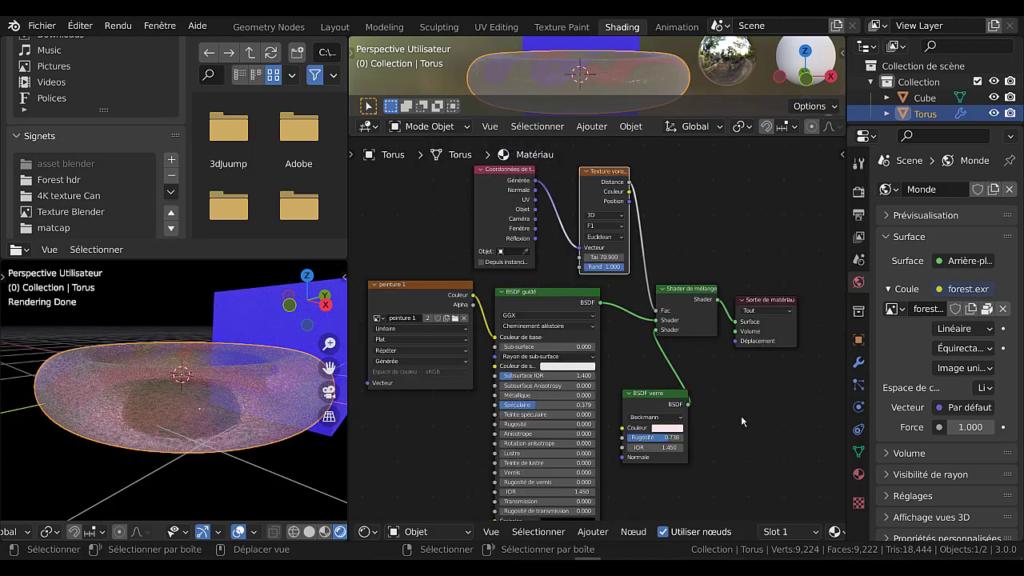
Change the Glass BSDF's colour to bright red and check the tinted torus in front of the panel.
middle_drag(741, 415, 762, 340)
click(696, 354)
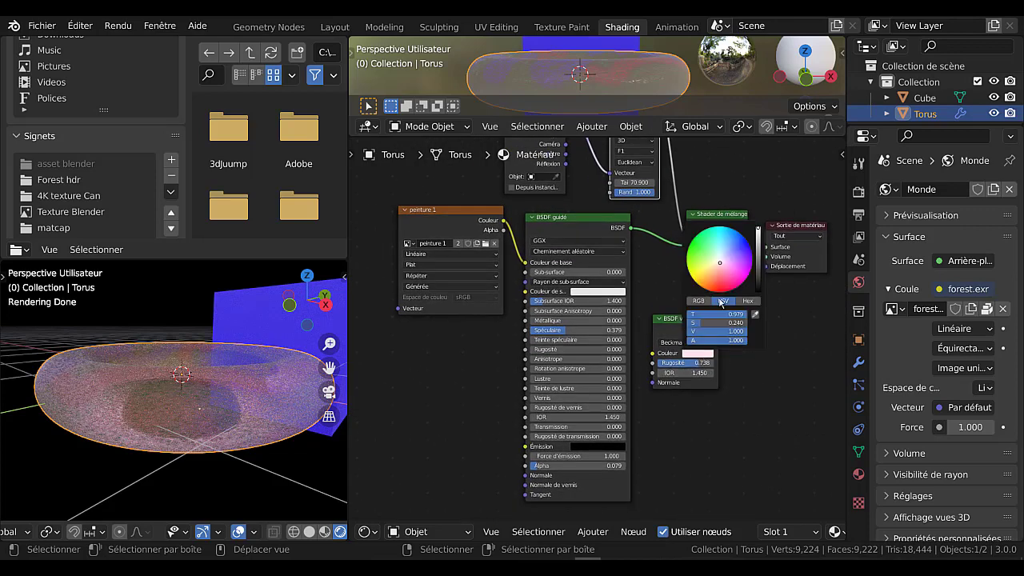
click(719, 285)
middle_drag(295, 436, 1, 469)
scroll(1, 469, up, 2)
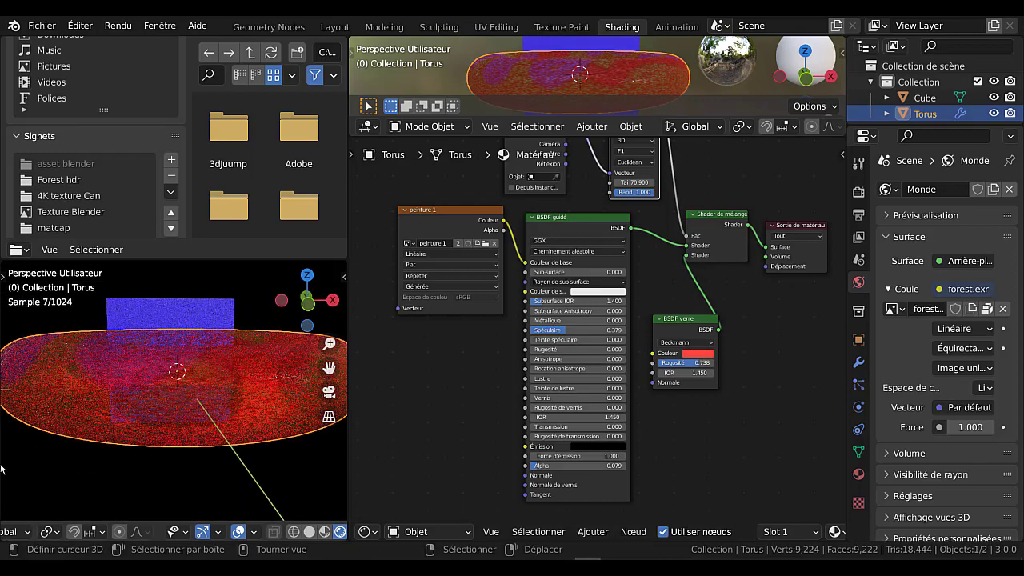
middle_drag(208, 411, 264, 380)
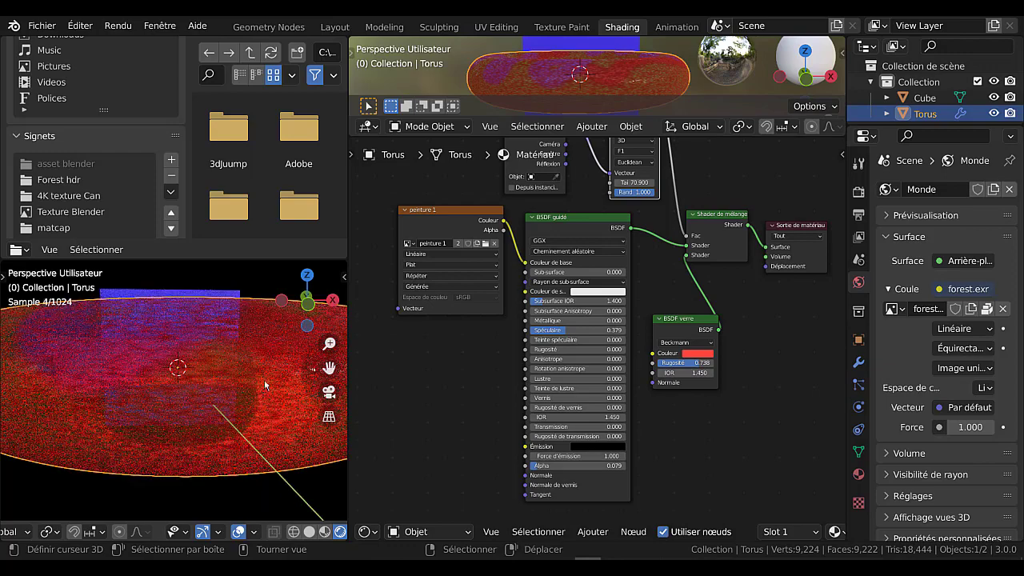
Disconnect the Voronoi texture from the Texture Coordinate node and the Mix Shader's factor, and move it out of the way.
scroll(688, 393, down, 4)
middle_drag(728, 377, 731, 468)
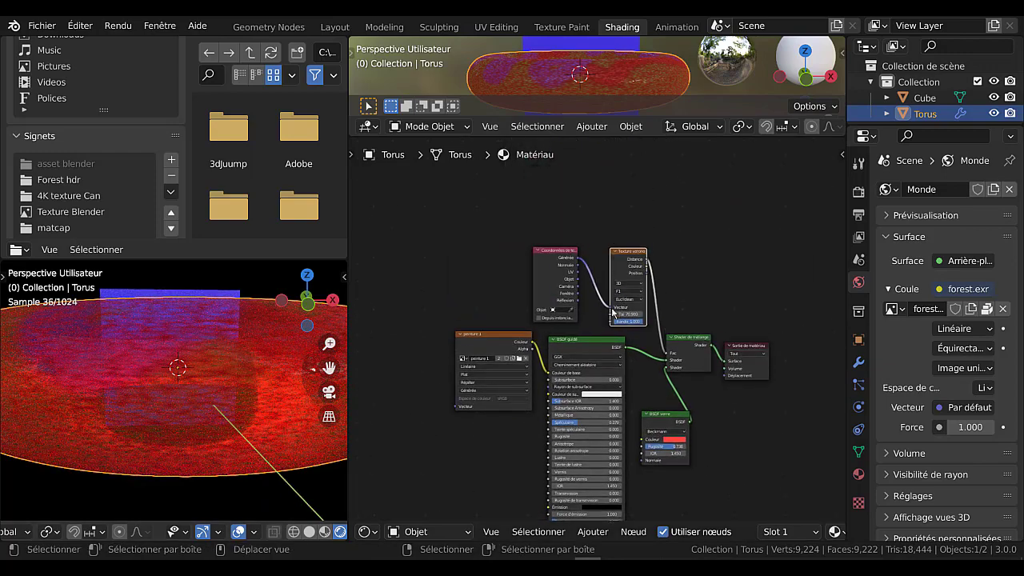
drag(609, 307, 587, 287)
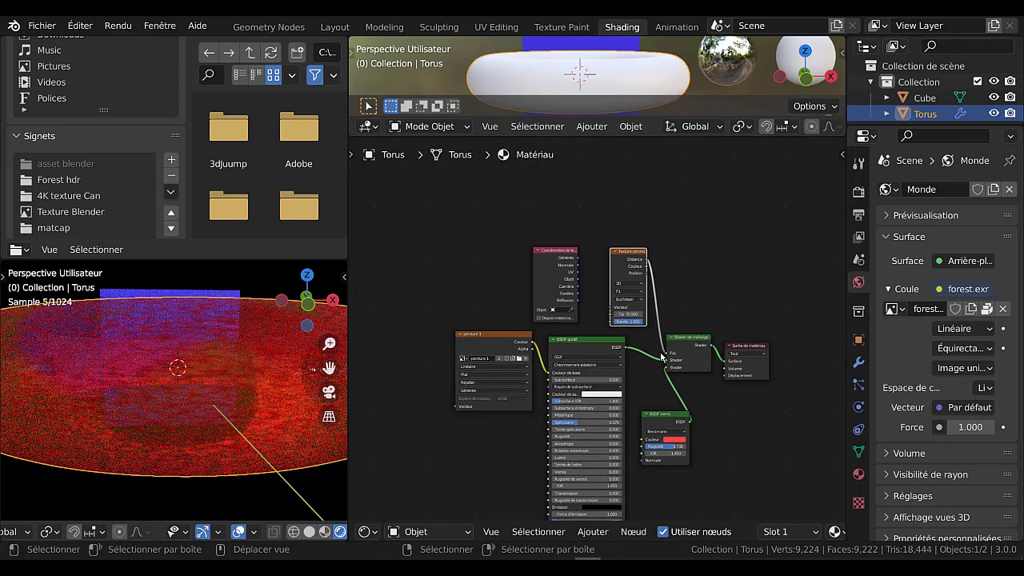
drag(668, 353, 725, 153)
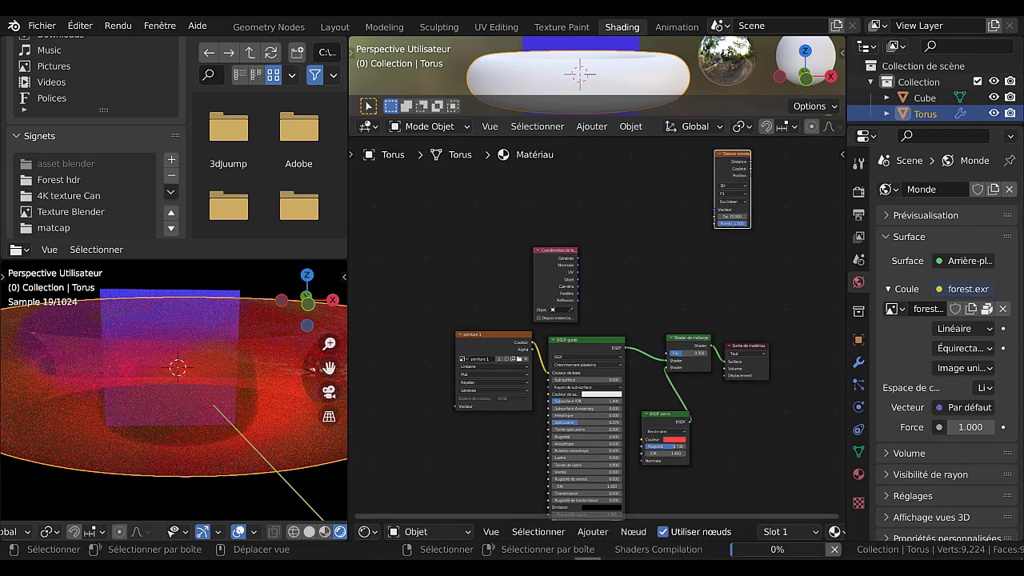
Add a Wave Texture node and place it beside the Texture Coordinate node, above the Principled BSDF.
click(593, 532)
mouse_move(616, 445)
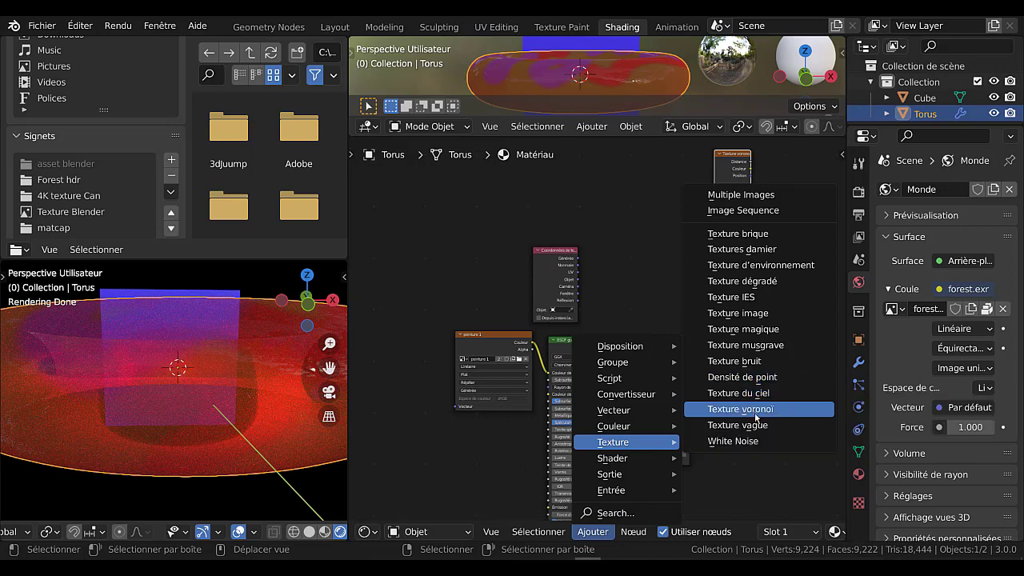
click(754, 426)
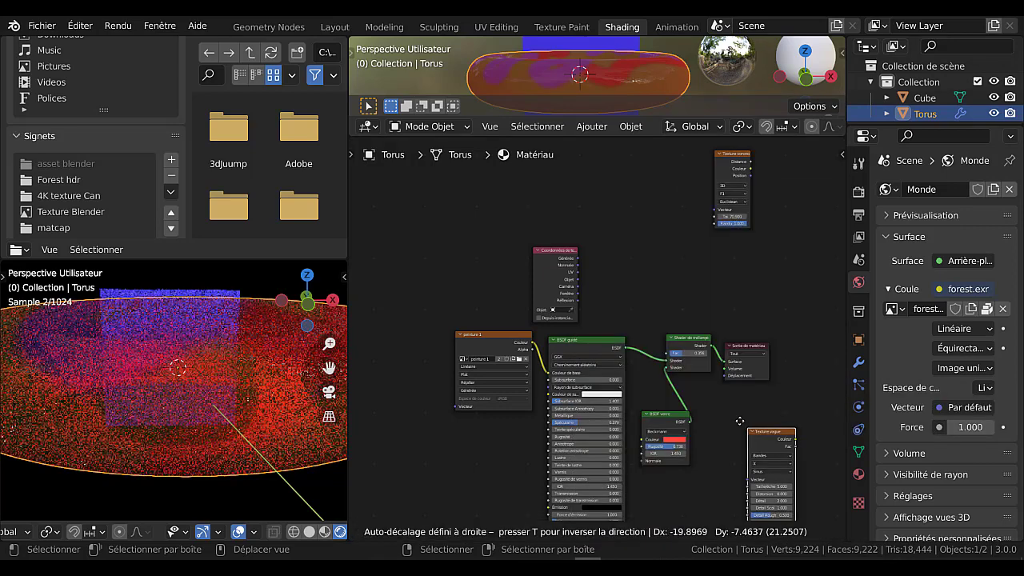
click(610, 229)
Link the Wave Texture's Color output to the Mix Shader's factor and the Generated coordinates to the wave's Vector input.
scroll(572, 253, up, 1)
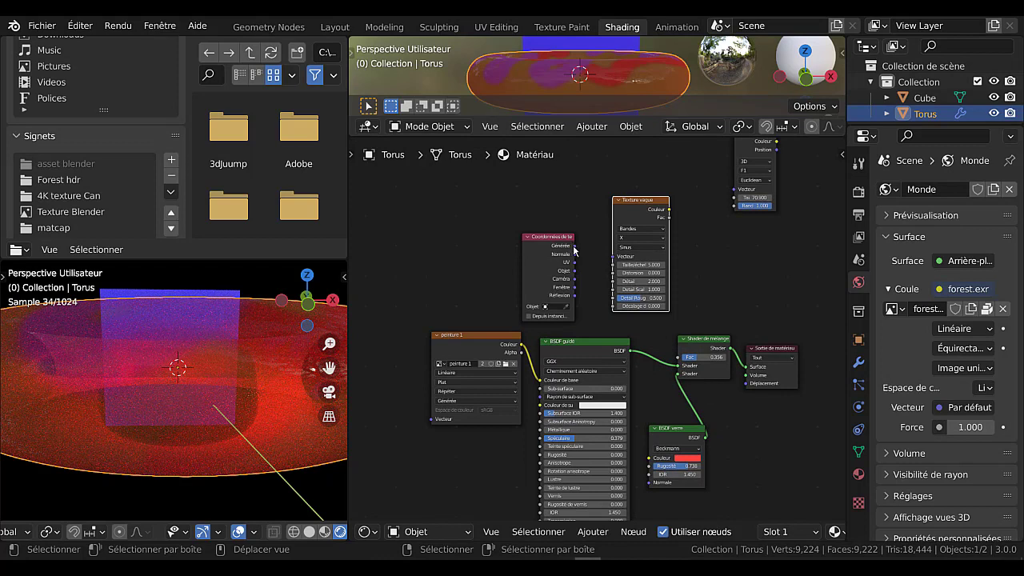
drag(573, 248, 596, 282)
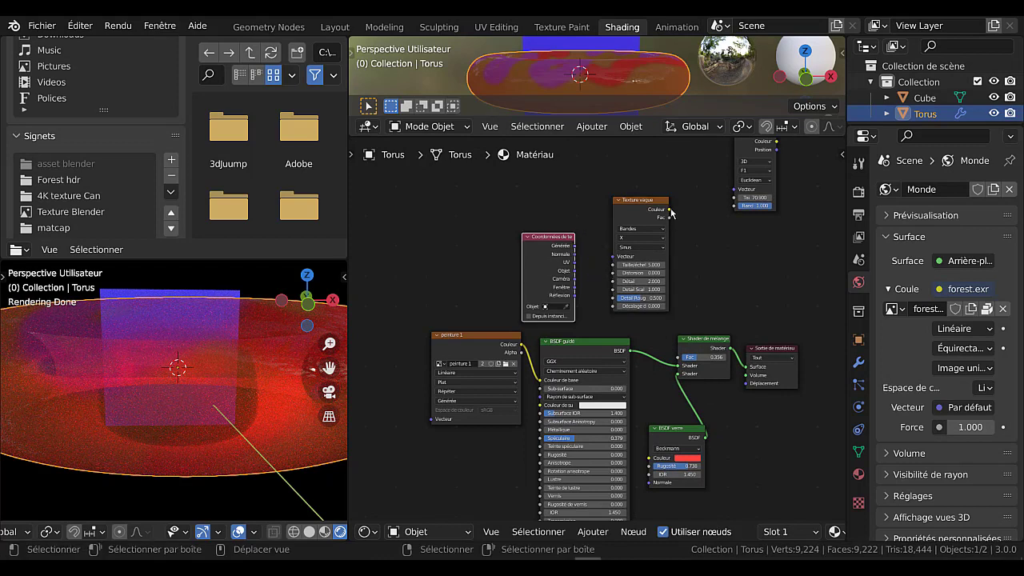
drag(671, 212, 675, 215)
drag(660, 344, 680, 358)
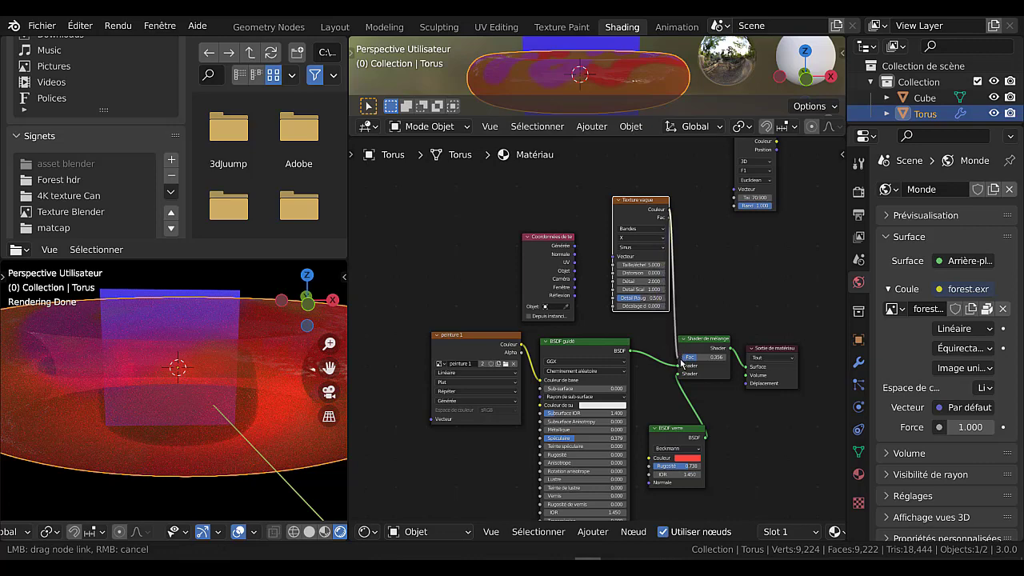
scroll(207, 443, down, 5)
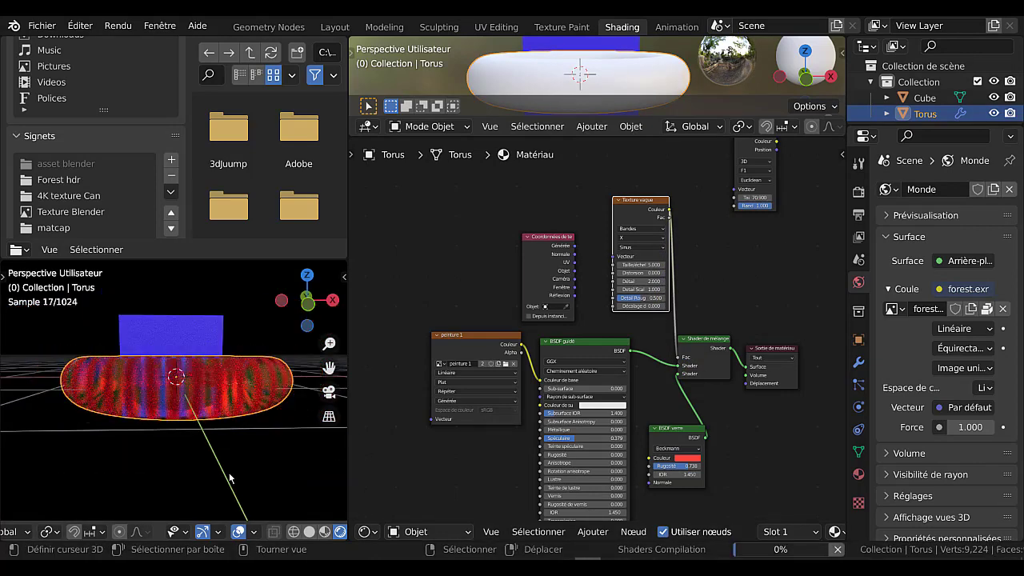
middle_drag(230, 476, 201, 498)
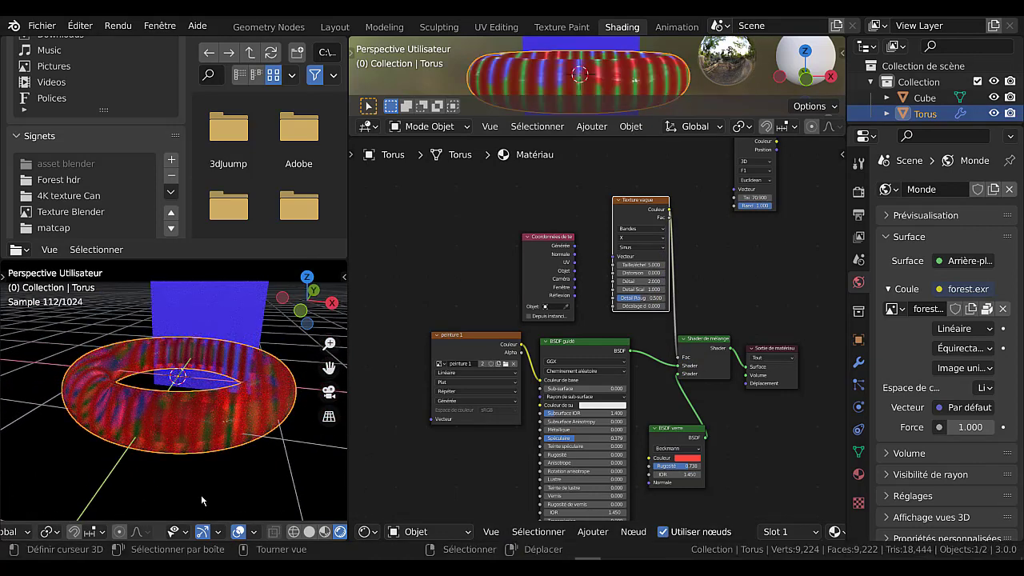
scroll(221, 478, up, 3)
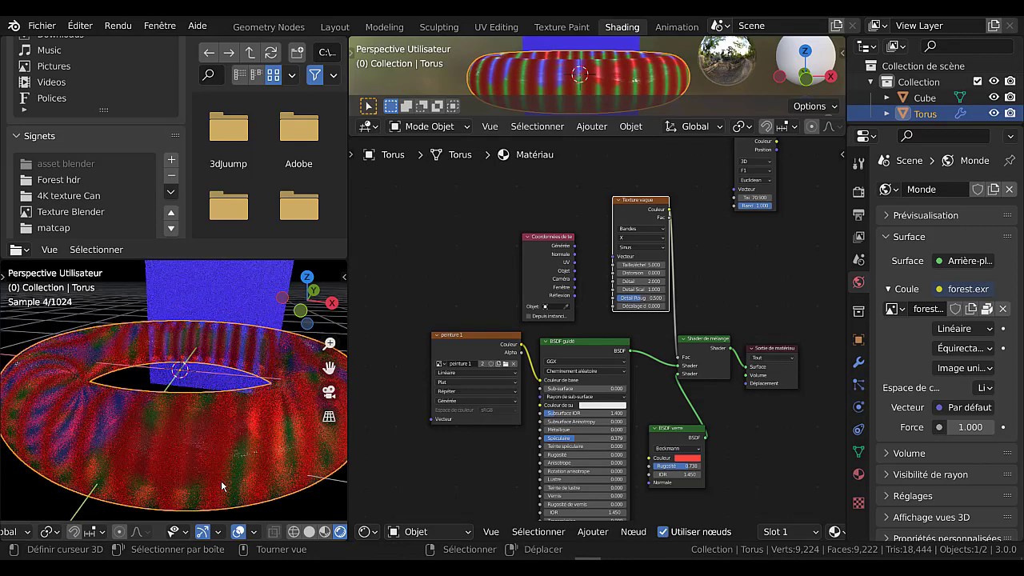
drag(573, 246, 603, 277)
scroll(604, 277, up, 2)
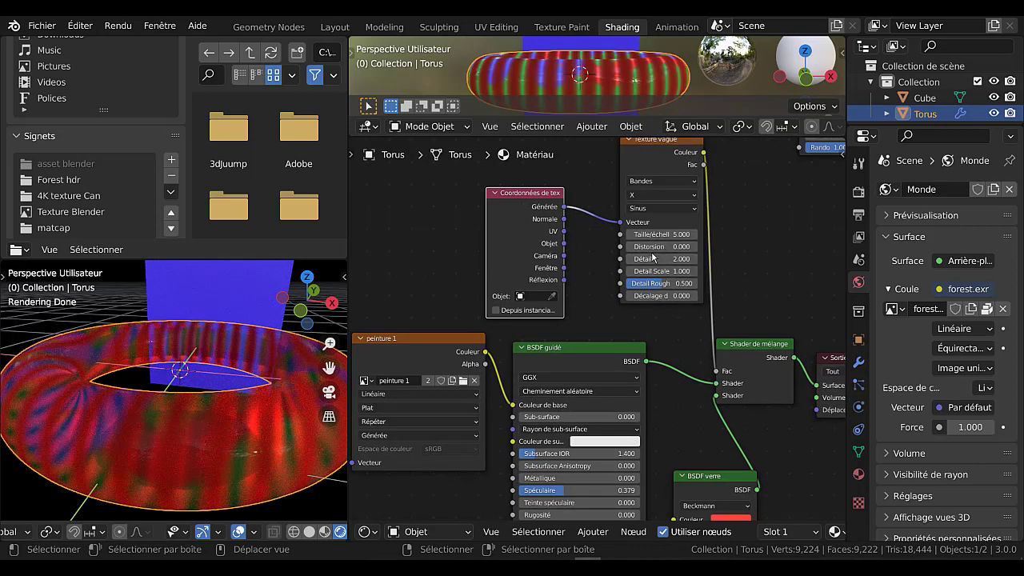
Set the Wave Texture's distortion to 19.2, detail scale to -3.2, detail roughness to 0.131 and scale to 9.7.
drag(653, 248, 756, 248)
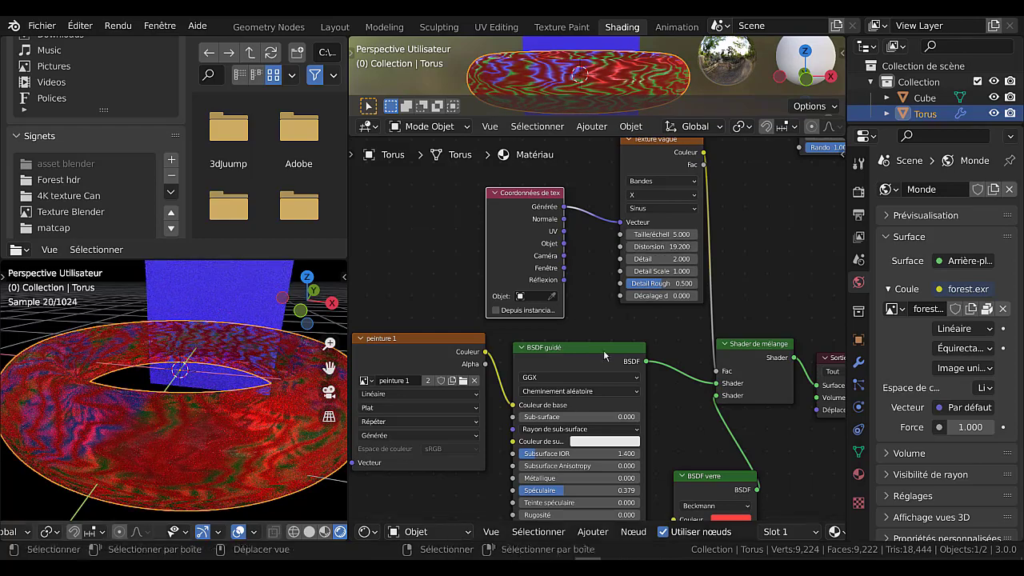
middle_drag(240, 400, 277, 432)
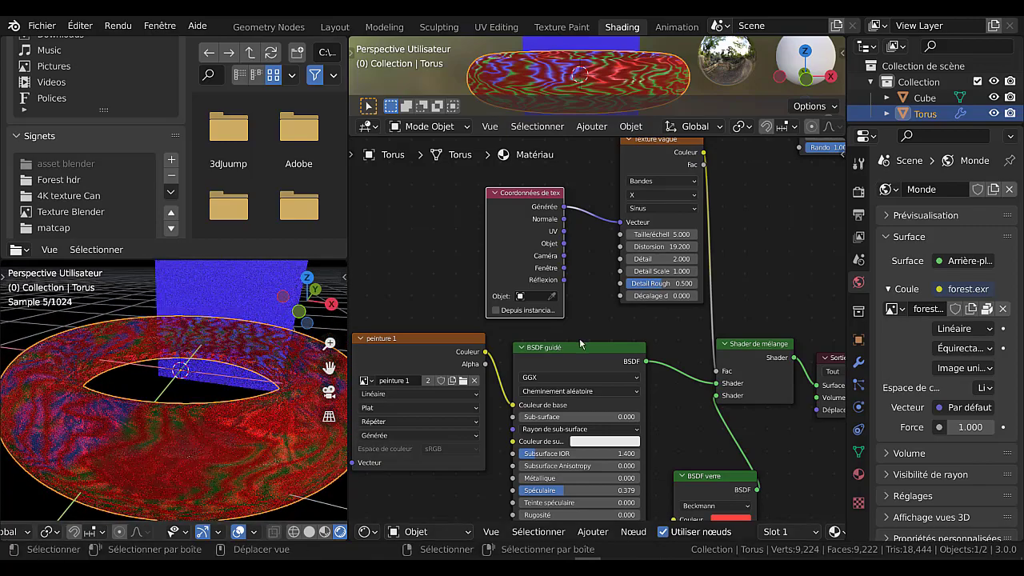
drag(657, 272, 636, 283)
drag(647, 234, 678, 234)
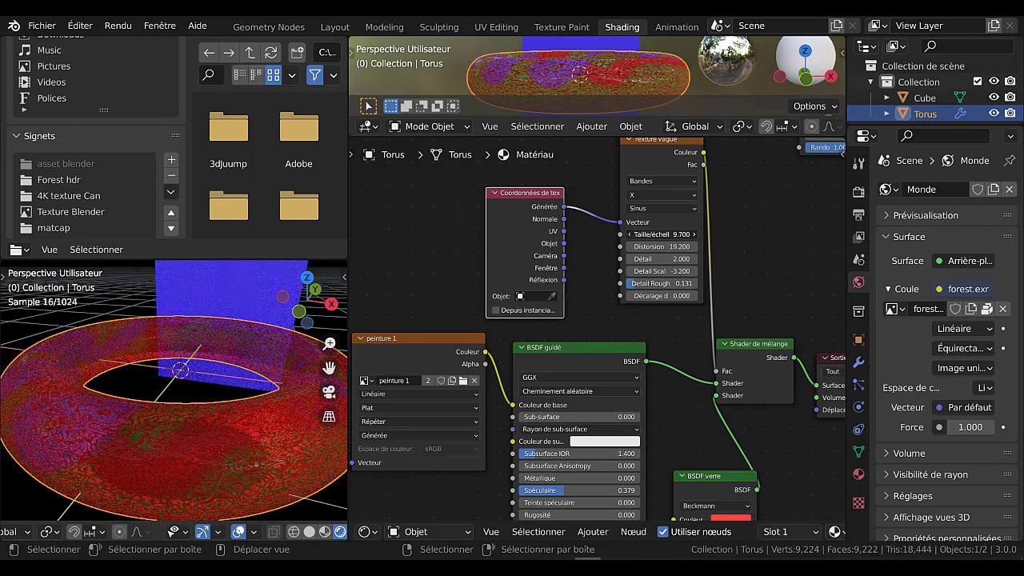
Move the Material Output node higher and link the Wave Texture's Color output to its Displacement input.
scroll(692, 309, down, 3)
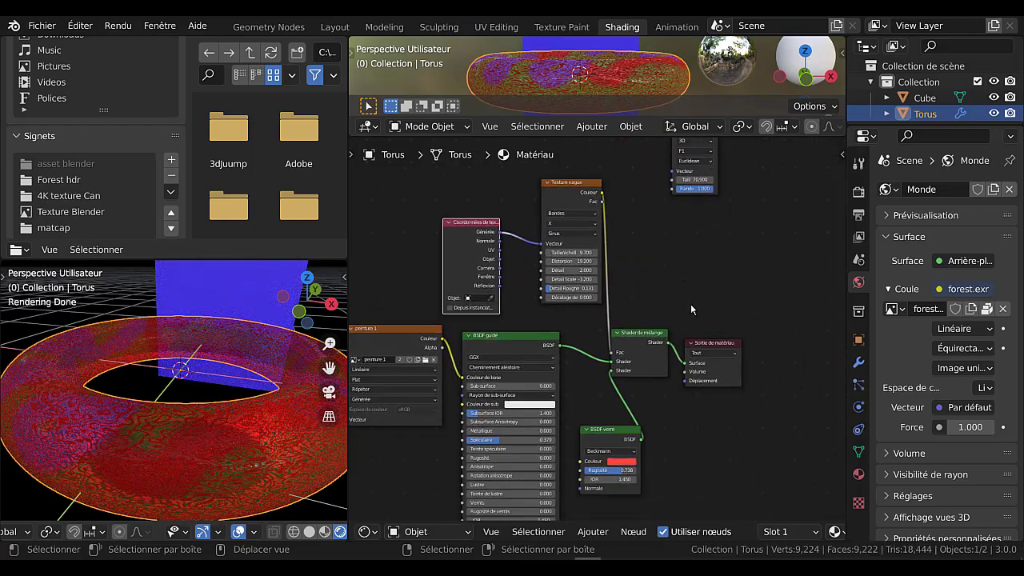
drag(717, 347, 735, 286)
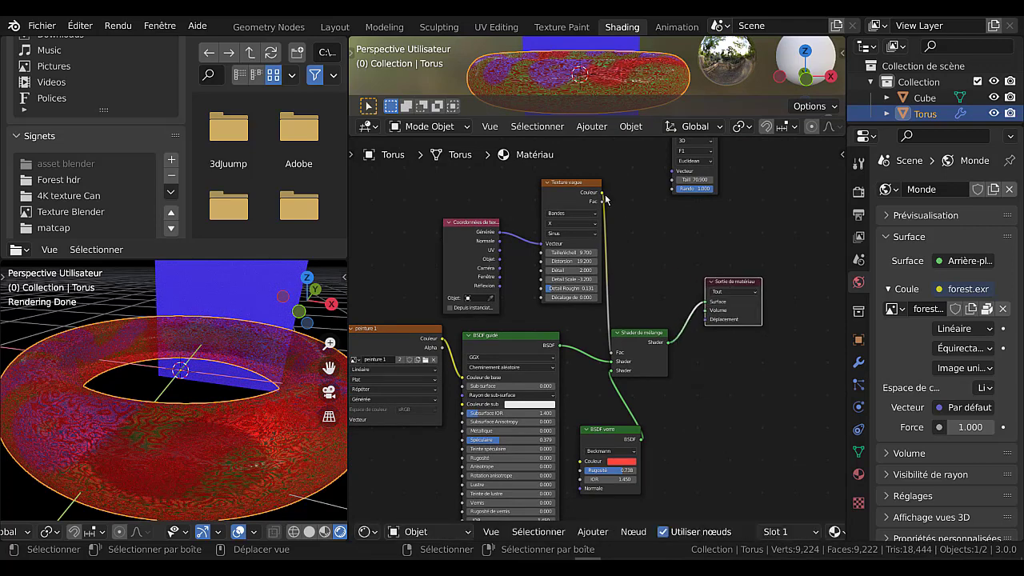
drag(603, 195, 644, 202)
drag(668, 303, 706, 320)
middle_drag(222, 407, 181, 450)
scroll(215, 408, up, 4)
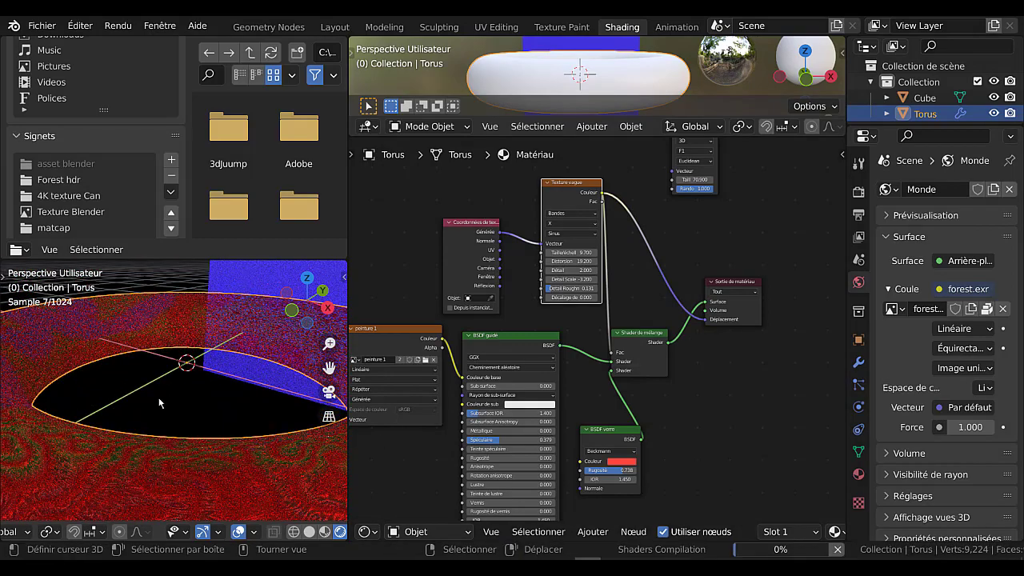
scroll(248, 474, down, 3)
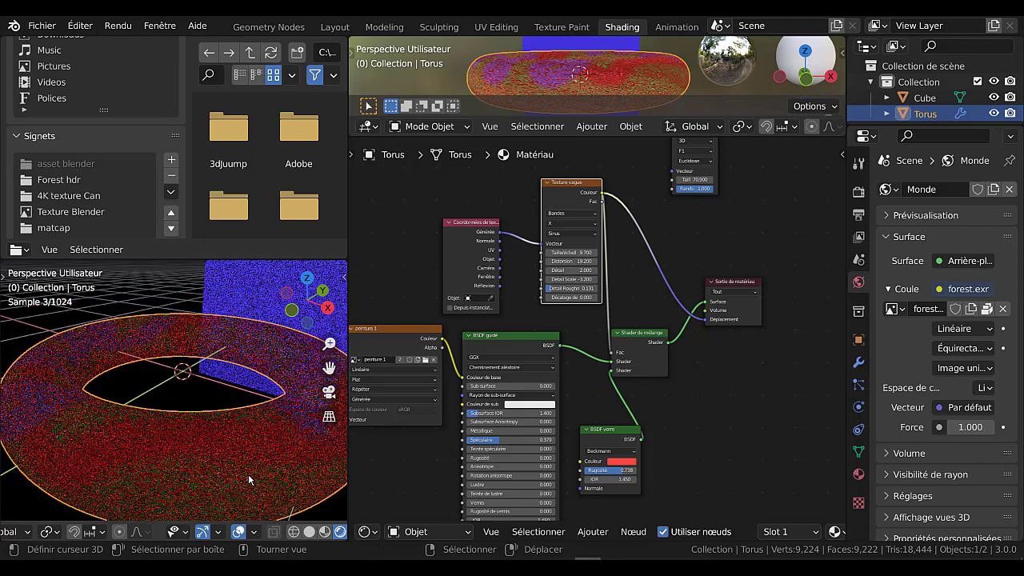
Enlarge the 3D viewport above the shader node editor to give the torus more room.
scroll(653, 404, down, 1)
scroll(654, 400, down, 1)
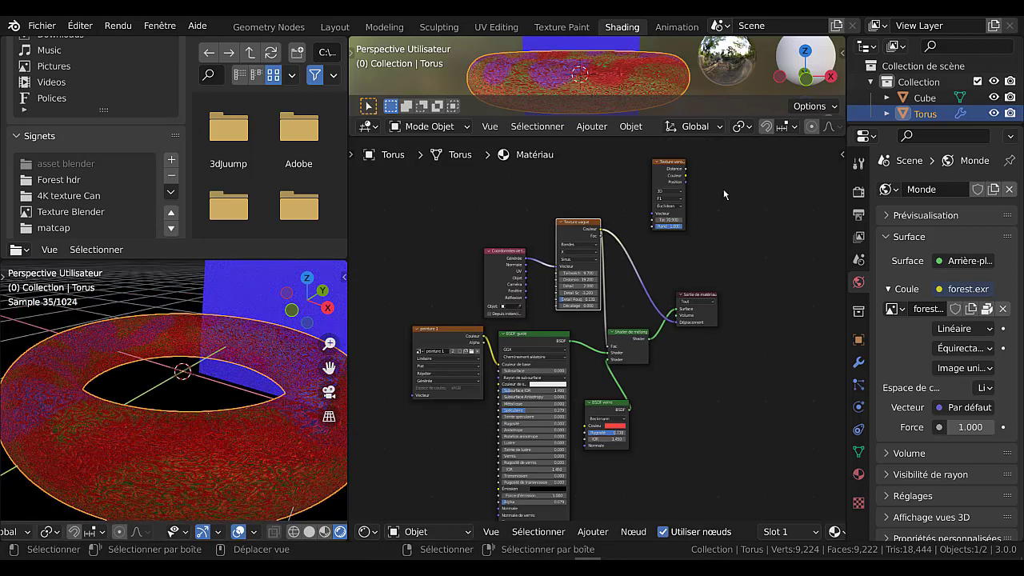
drag(606, 136, 606, 328)
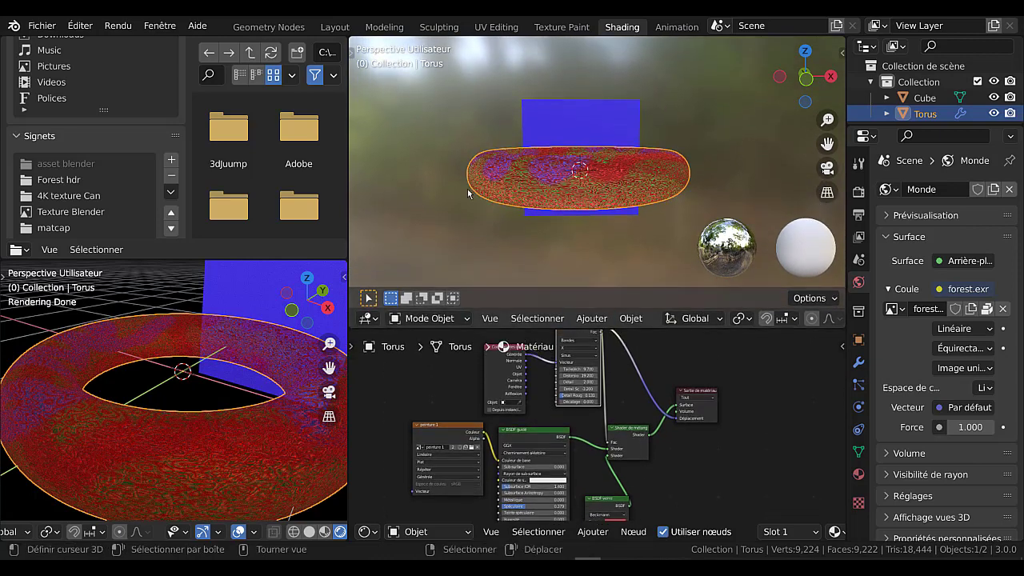
Open the Texture Paint workspace and widen its properties editor.
click(561, 27)
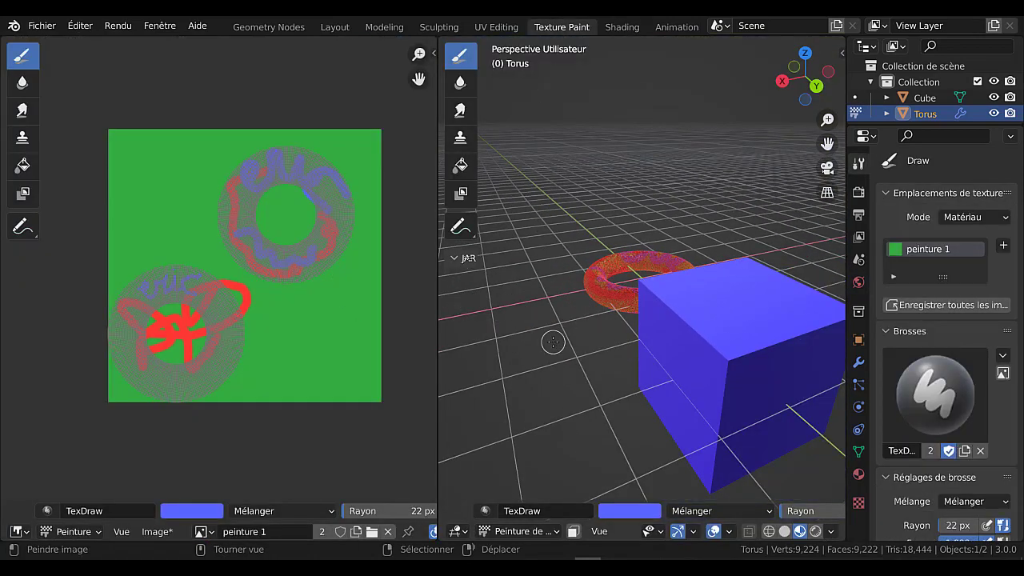
mouse_move(521, 316)
middle_down()
mouse_move(652, 289)
mouse_move(627, 322)
middle_up()
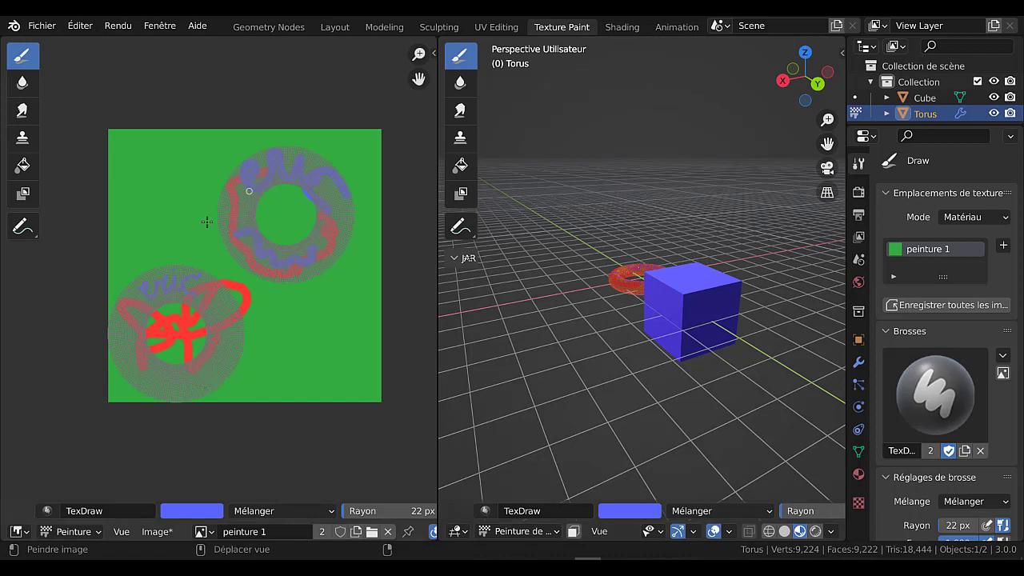
click(201, 532)
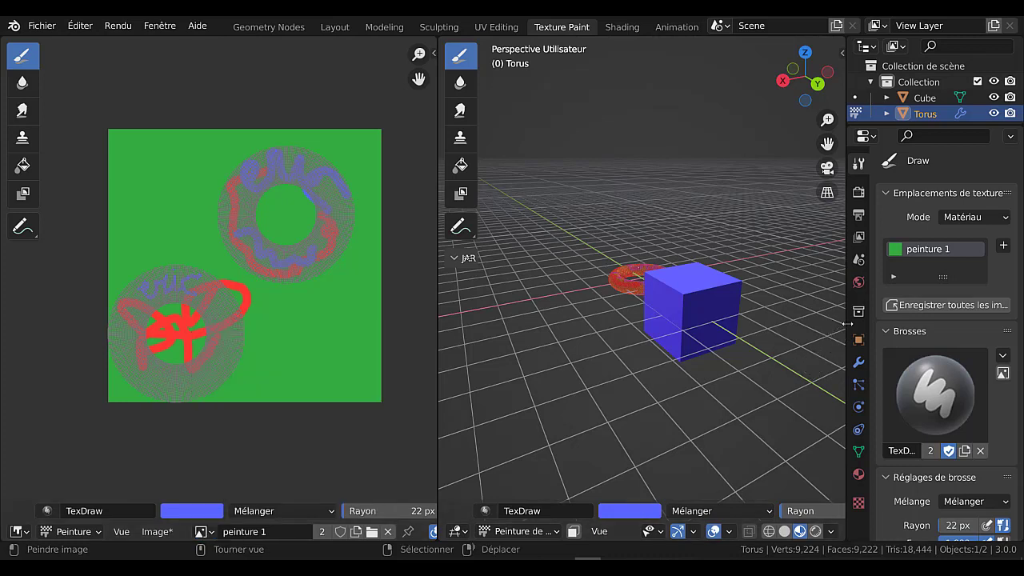
drag(847, 323, 718, 323)
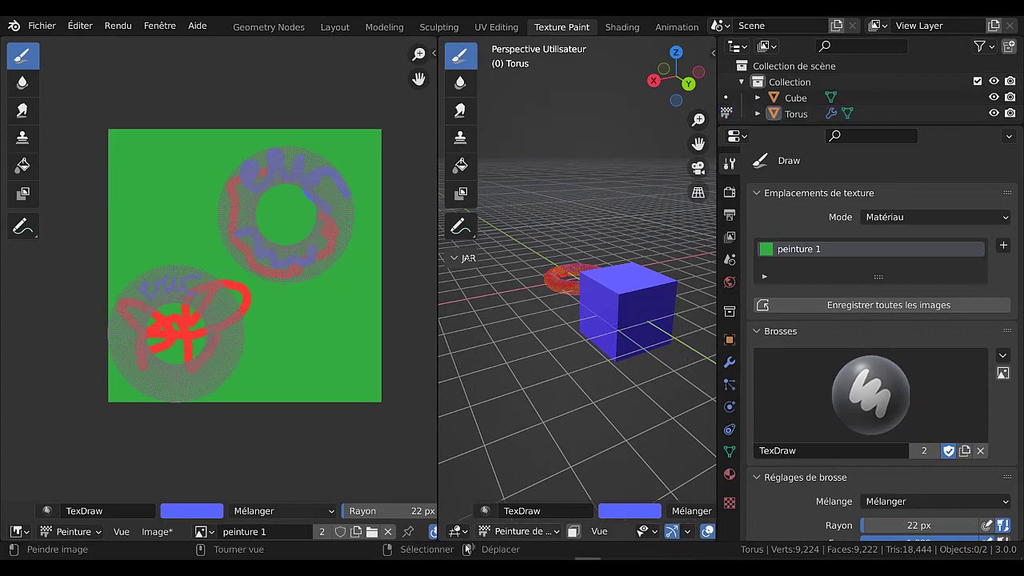
Return to the Layout workspace and delete the torus from the scene.
click(328, 27)
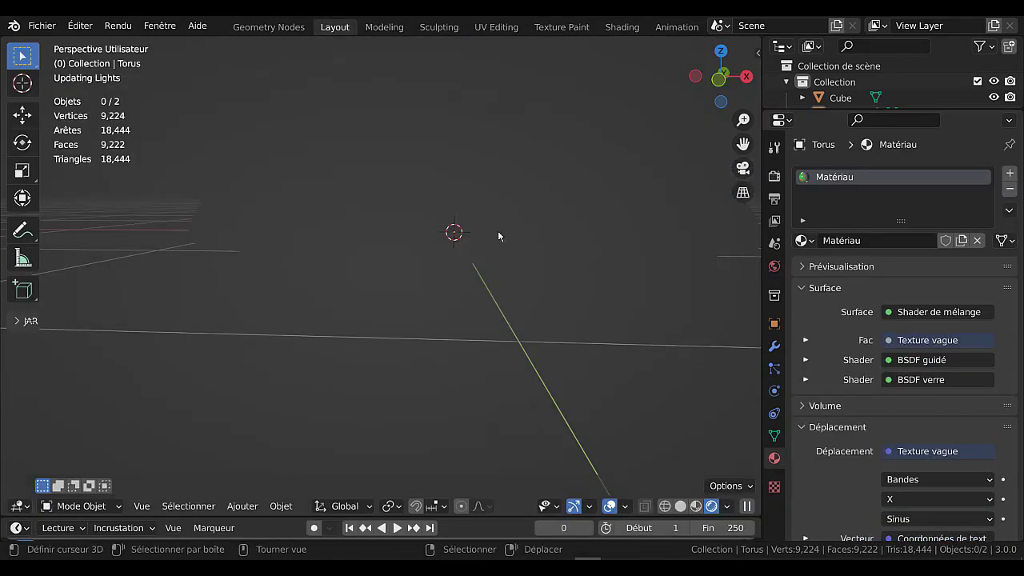
click(465, 203)
middle_drag(465, 202, 450, 315)
click(450, 314)
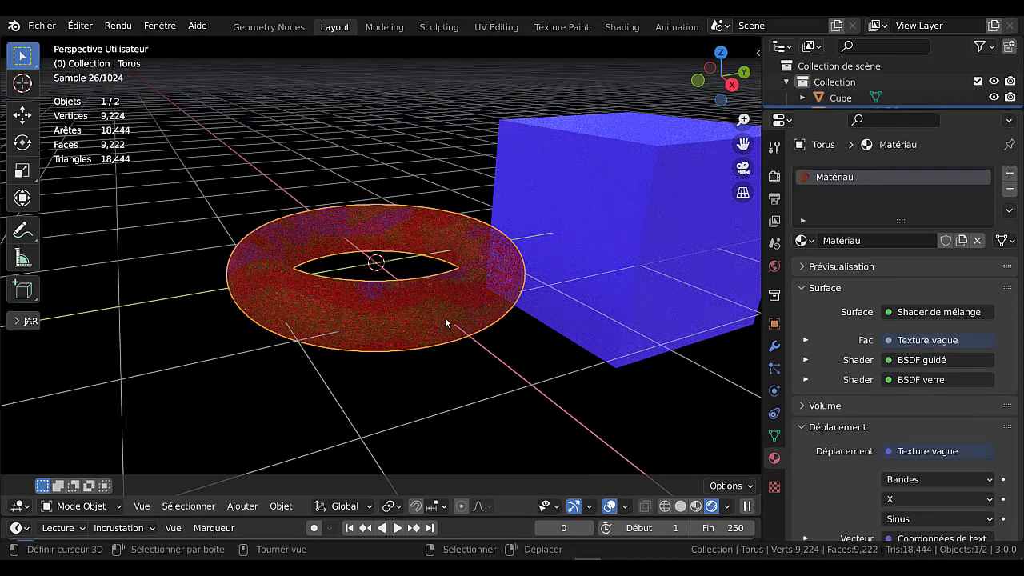
key(x)
click(440, 323)
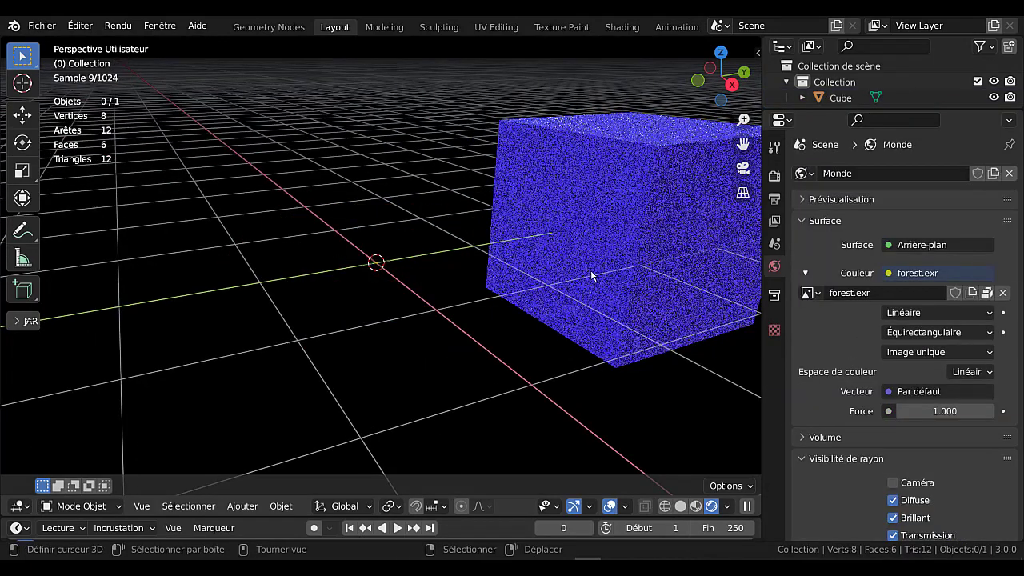
Select the cube and connect an Image Texture to its material's base color.
click(622, 330)
scroll(622, 330, down, 4)
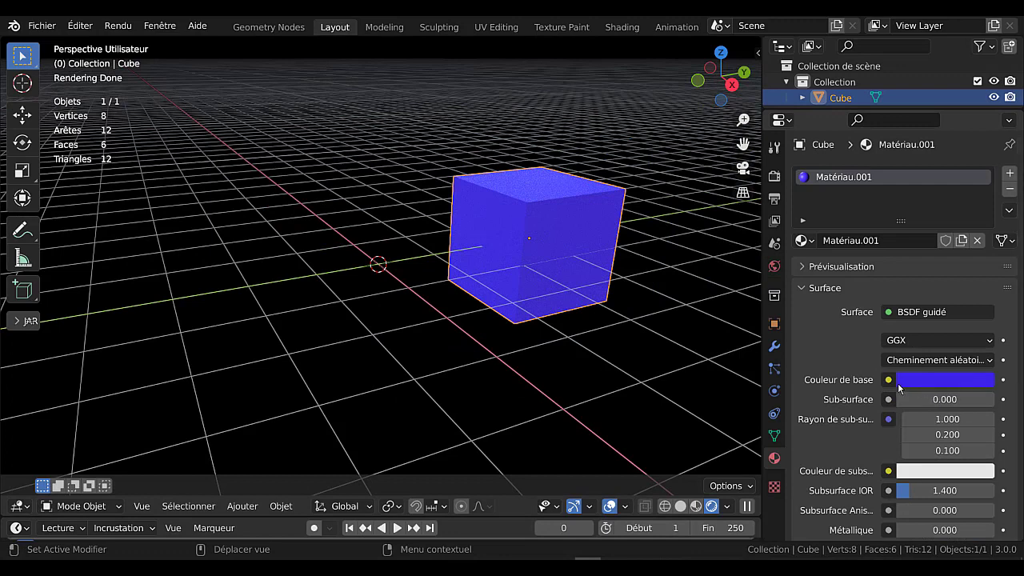
click(888, 380)
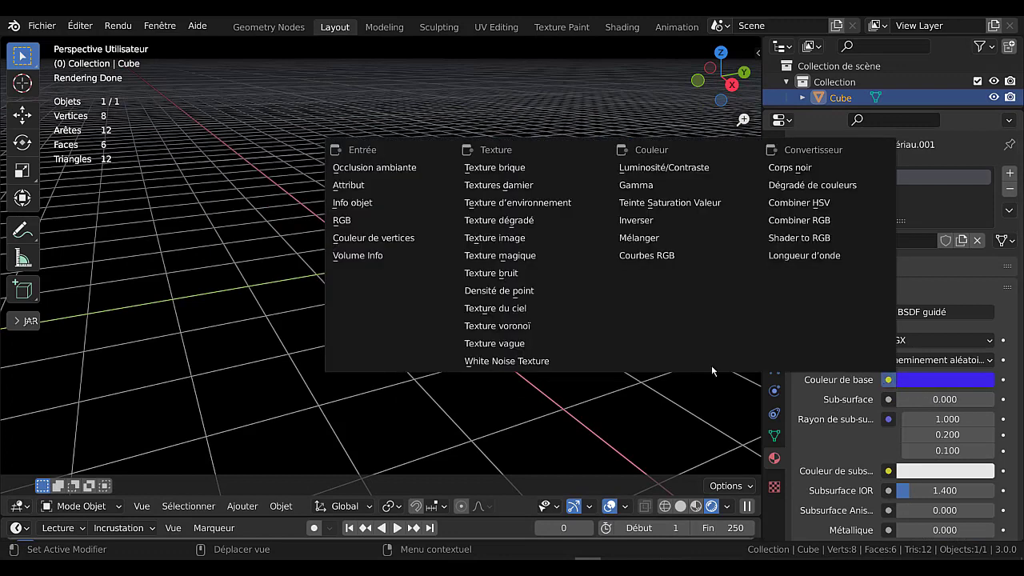
click(507, 240)
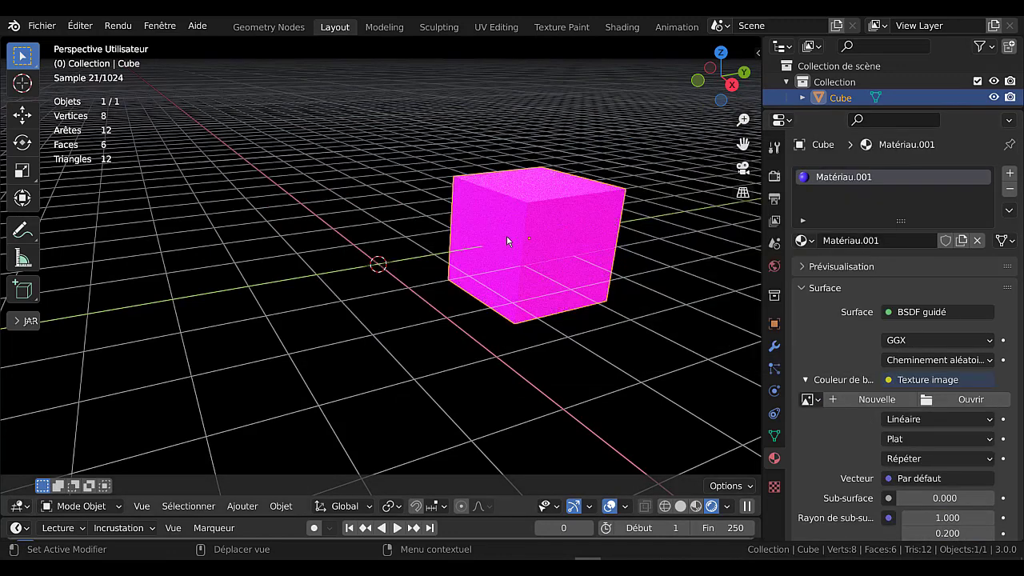
Load RedPatternTiles.png from the D:\Texture Blender folder as the cube's base color image.
click(970, 400)
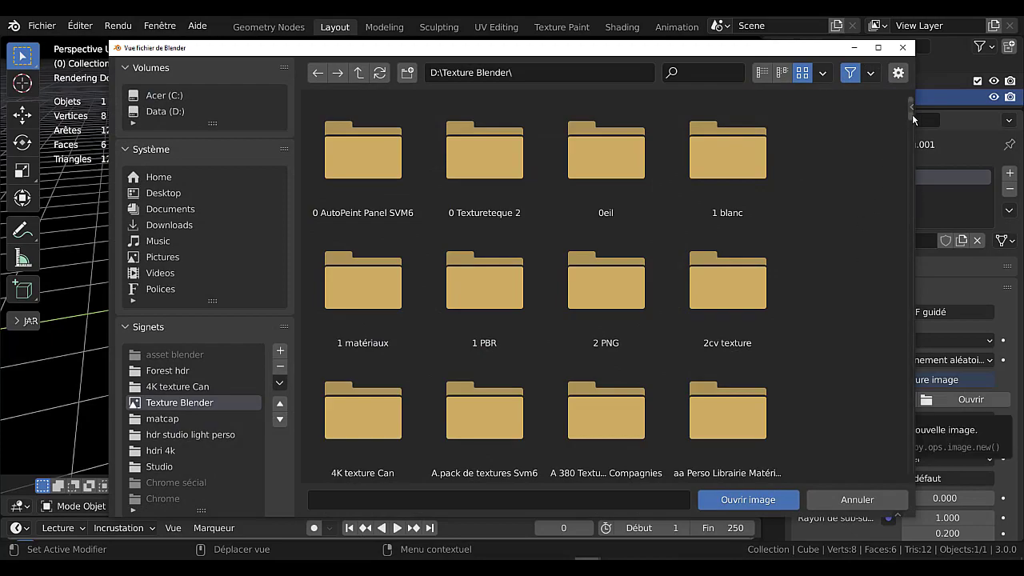
drag(912, 114, 913, 430)
click(687, 398)
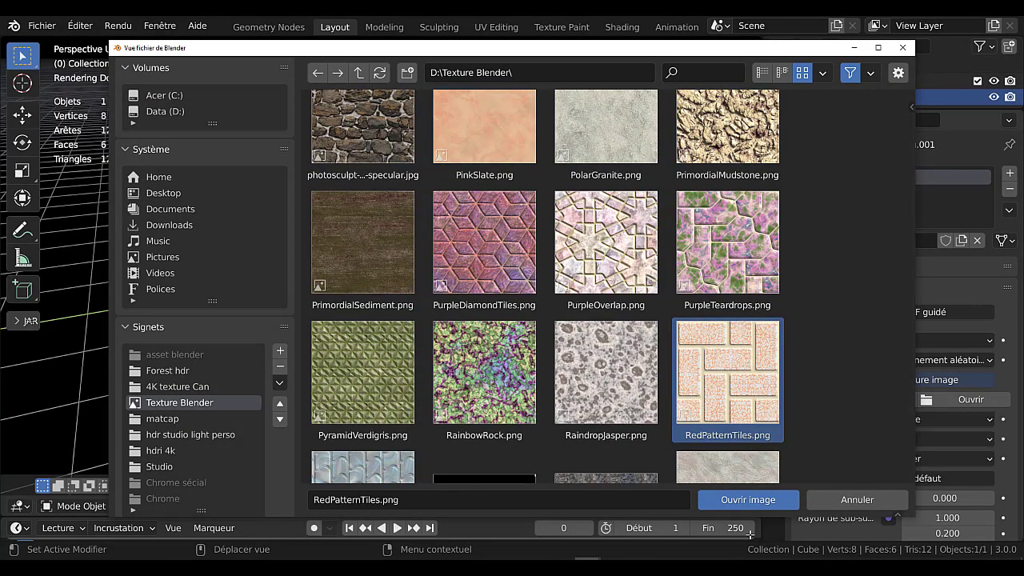
click(748, 500)
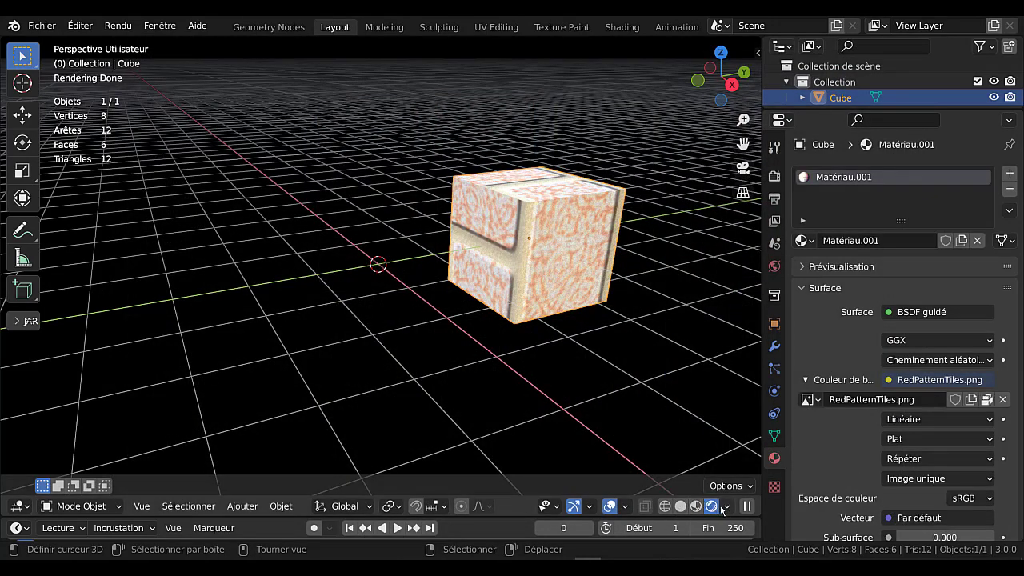
Switch to the UV Editing workspace for the textured cube.
middle_drag(667, 350, 550, 364)
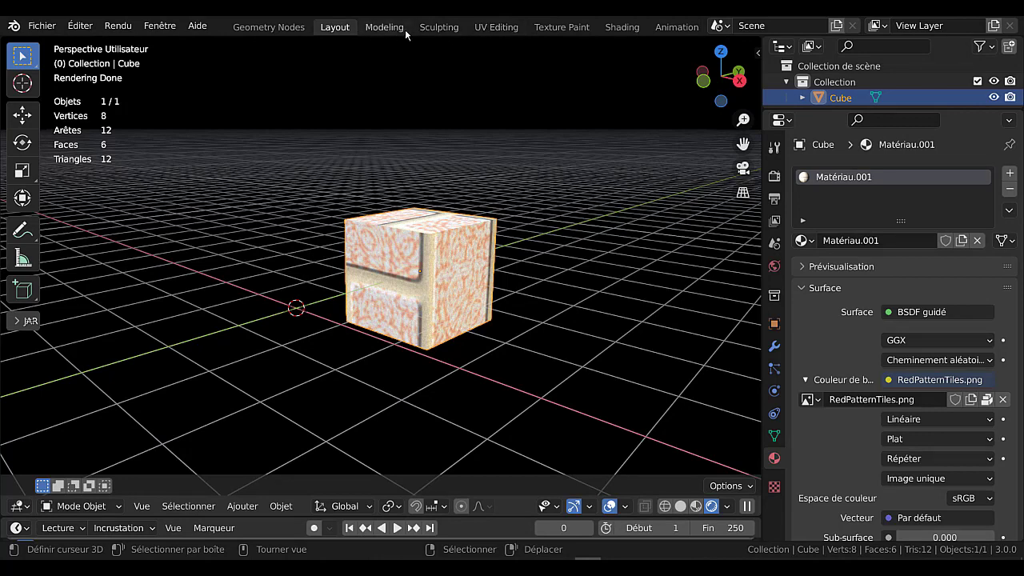
click(492, 27)
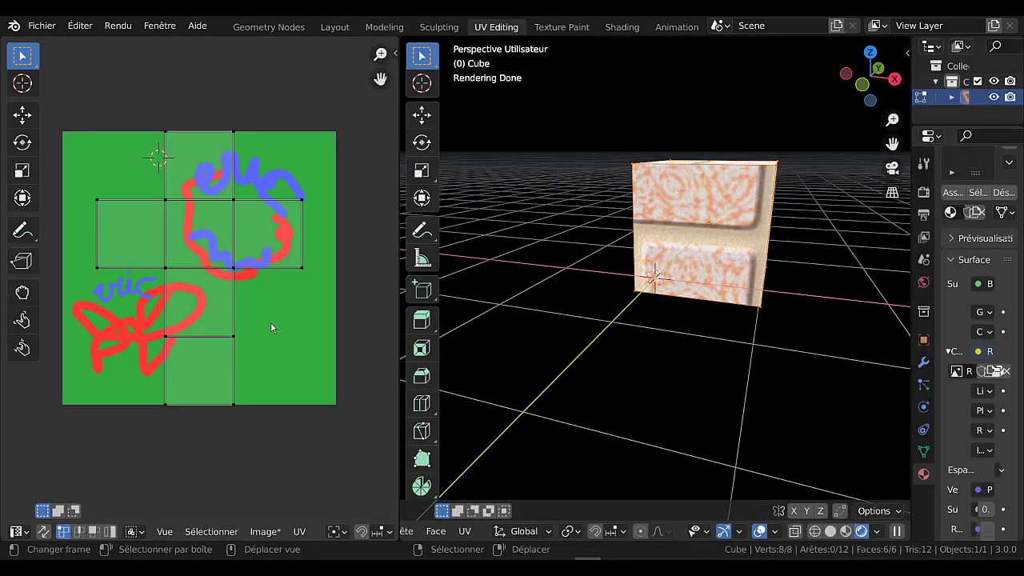
click(265, 534)
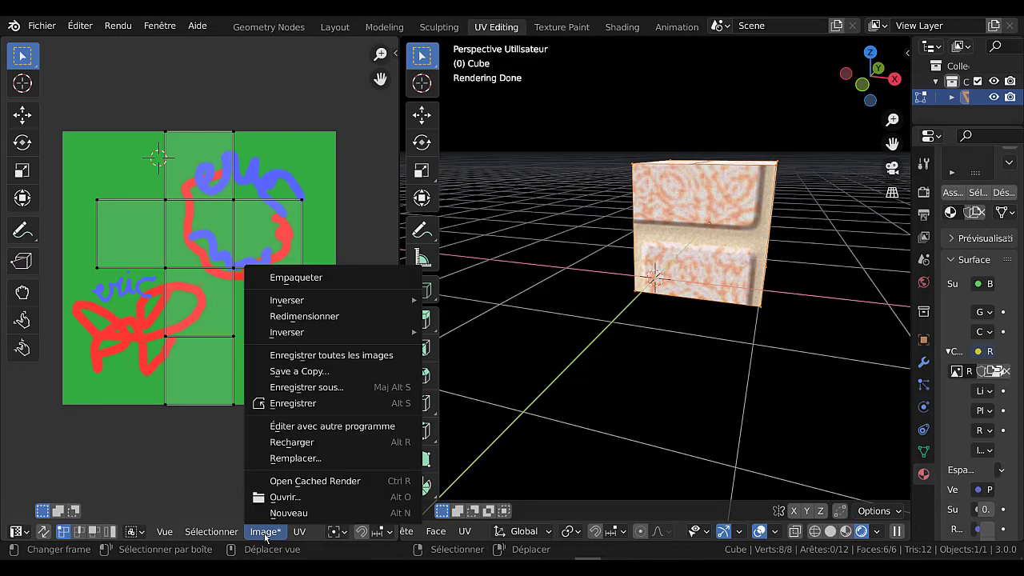
click(284, 498)
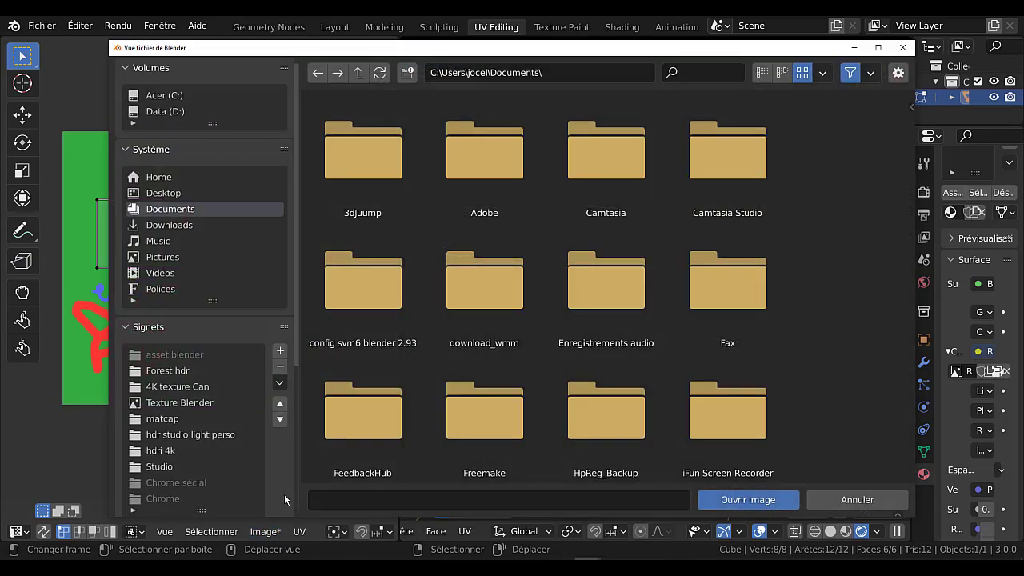
click(902, 48)
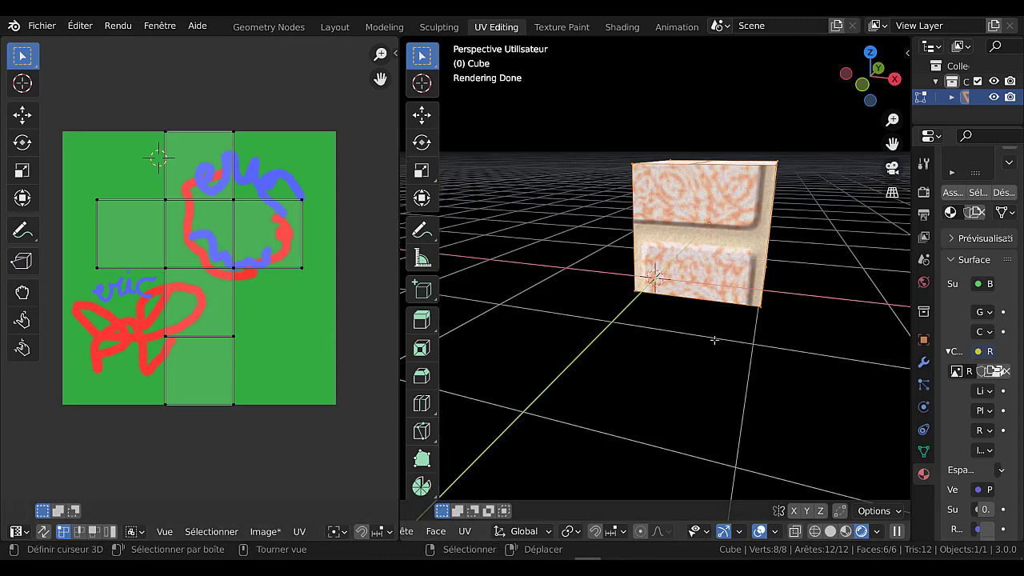
click(301, 532)
mouse_move(273, 534)
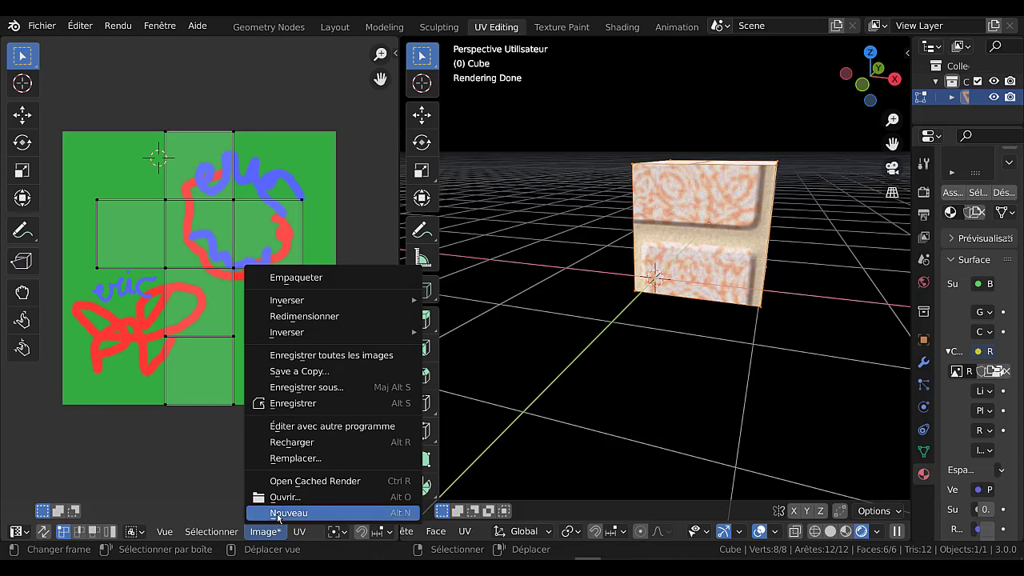
click(276, 513)
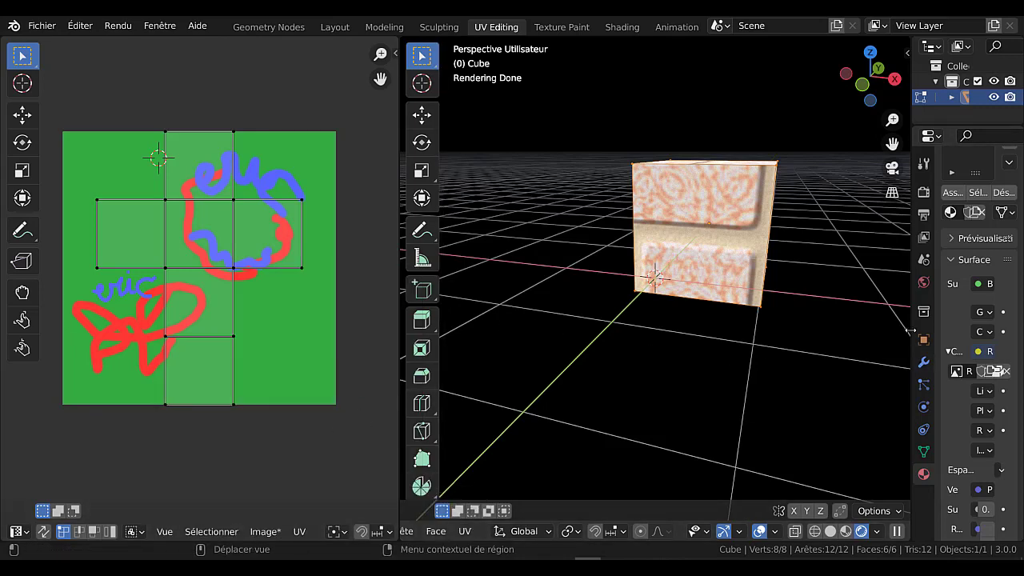
Widen the properties editor in the UV Editing workspace so the cube's material settings are fully readable.
drag(910, 331, 743, 332)
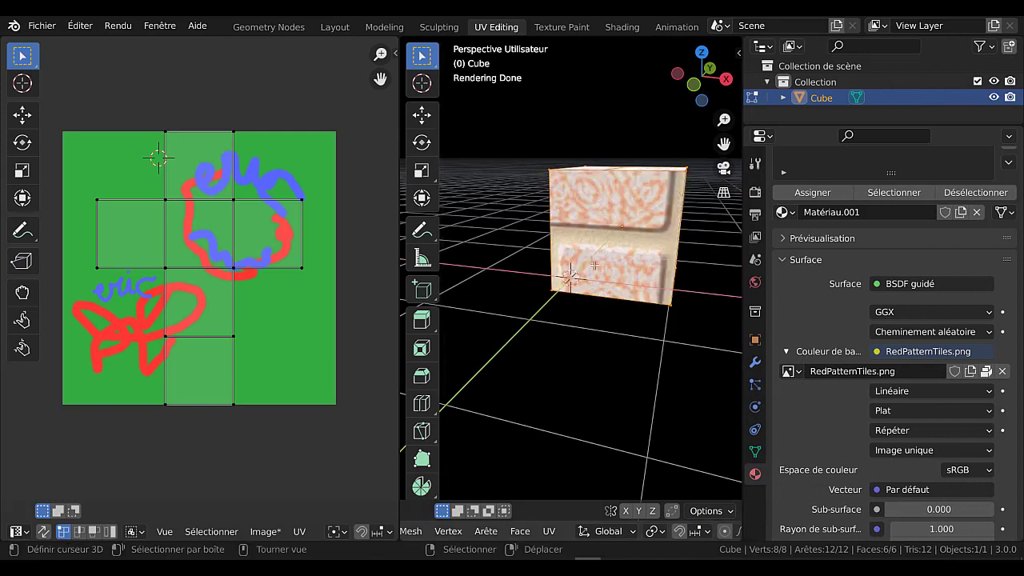
click(828, 197)
click(258, 535)
mouse_move(301, 535)
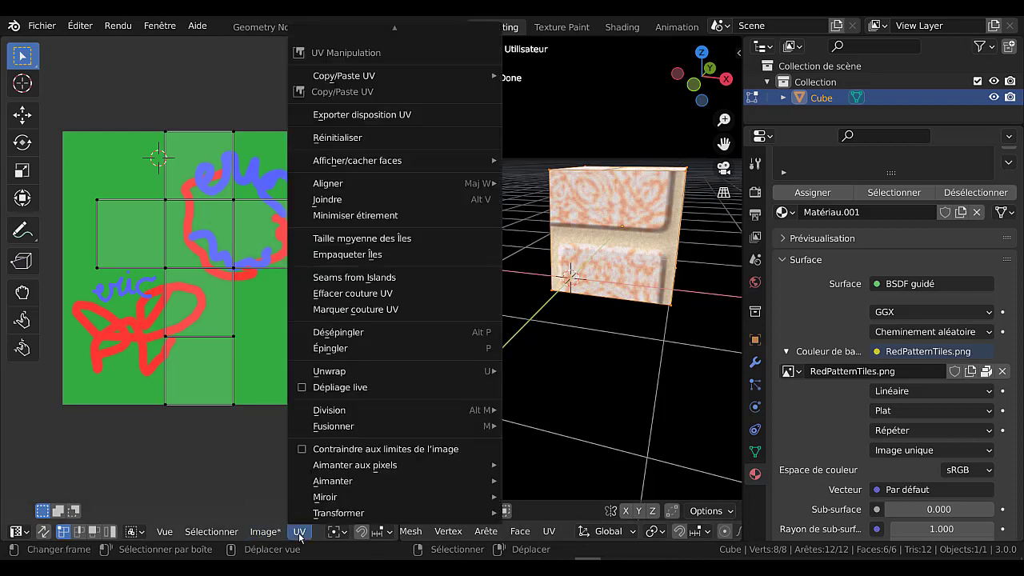
mouse_move(264, 534)
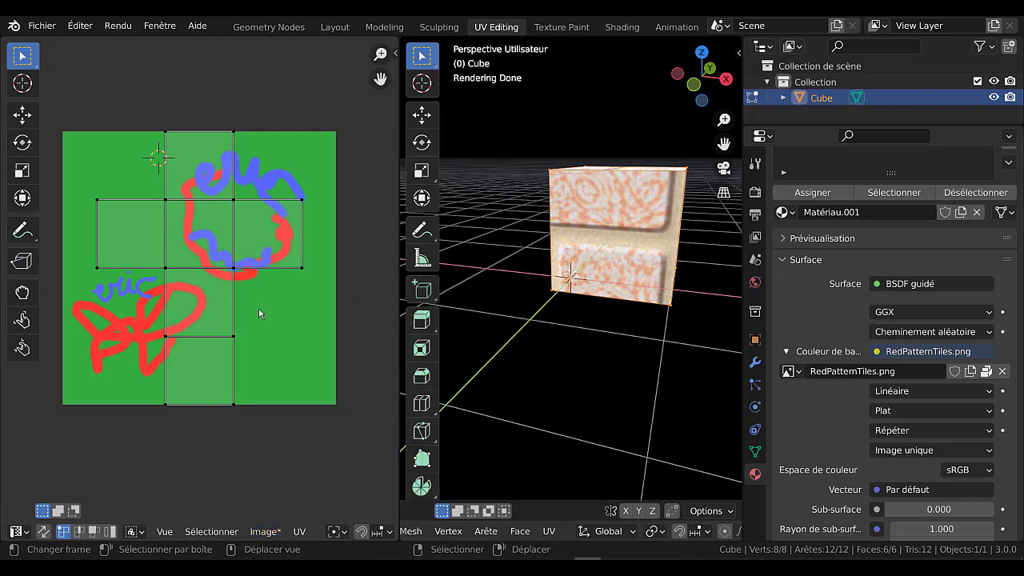
Select the cube's entire UV layout and scale it up about 15 times to repeat the tile texture.
key(a)
key(s)
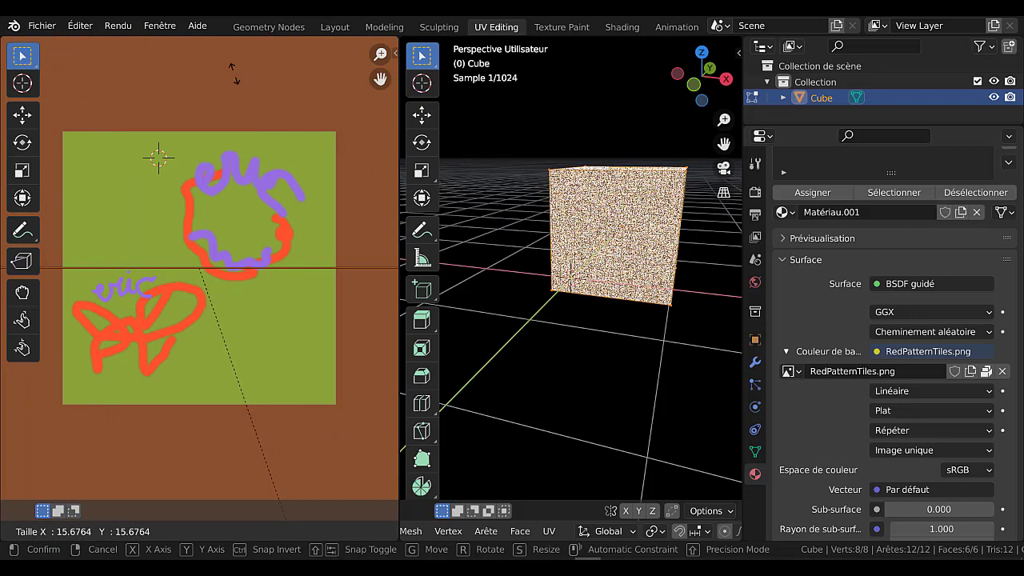
click(277, 500)
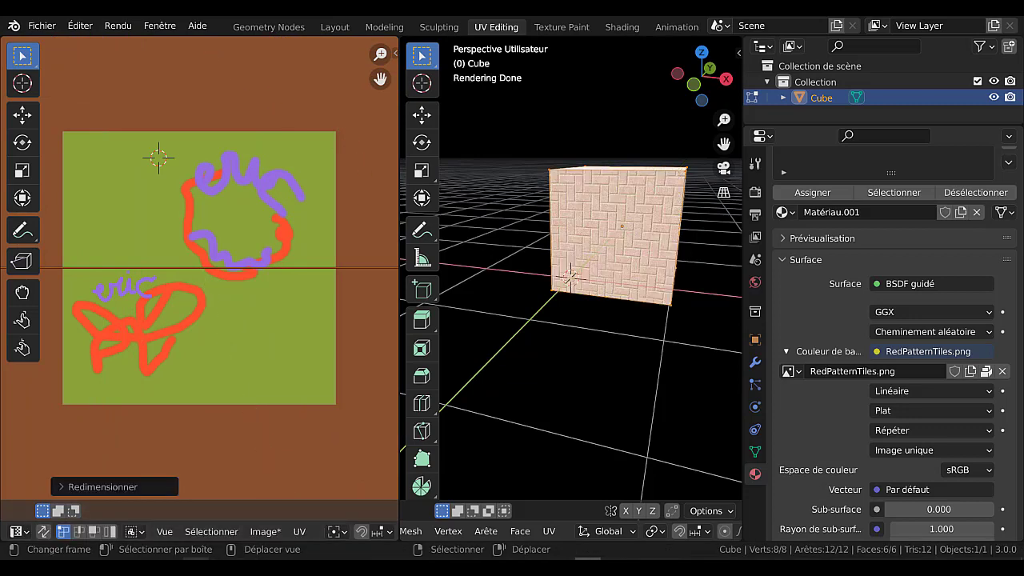
Show RedPatternTiles.png instead of the painted image behind the cube's UV layout.
click(265, 533)
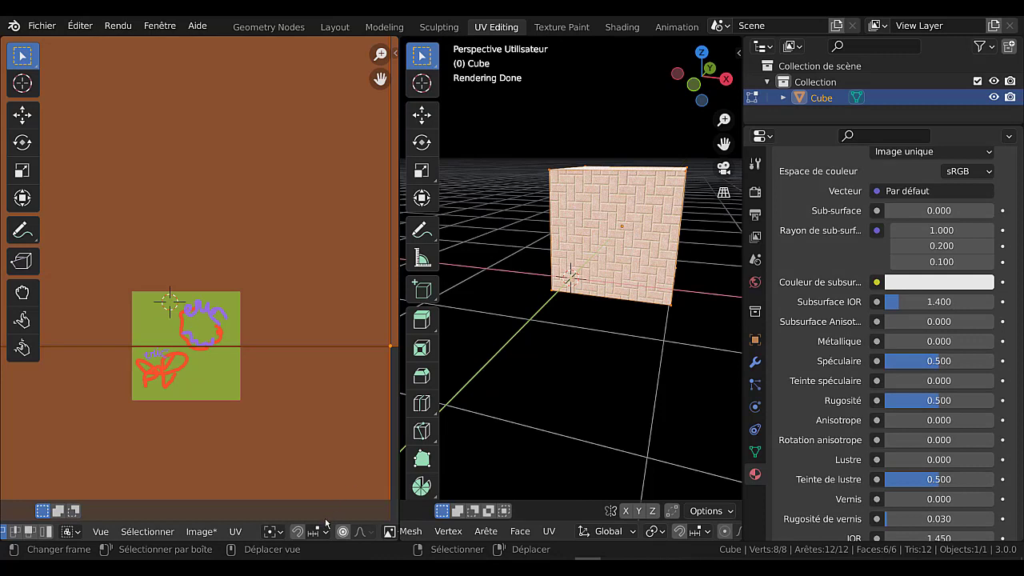
scroll(328, 532, left, 3)
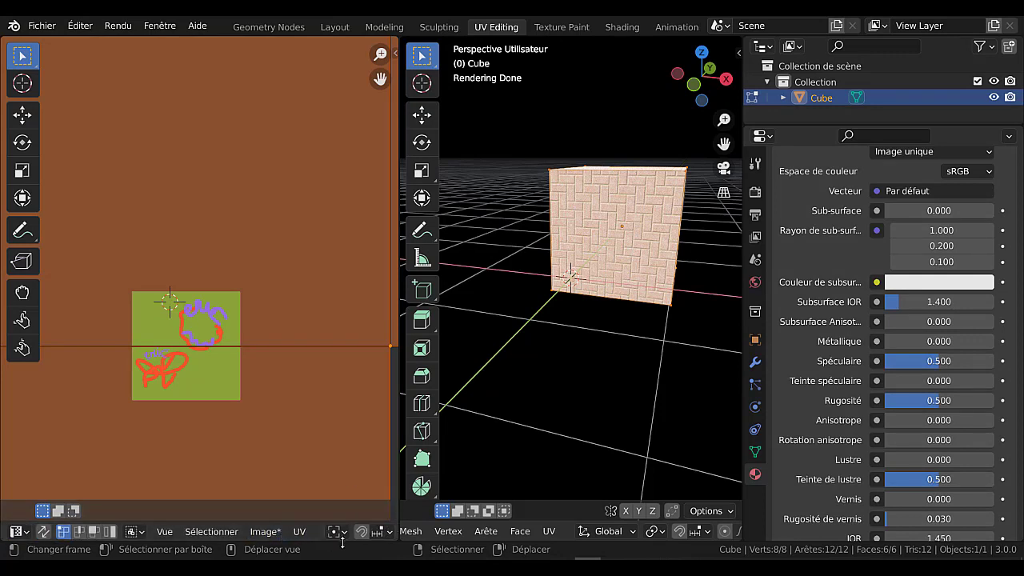
scroll(343, 538, right, 4)
click(348, 532)
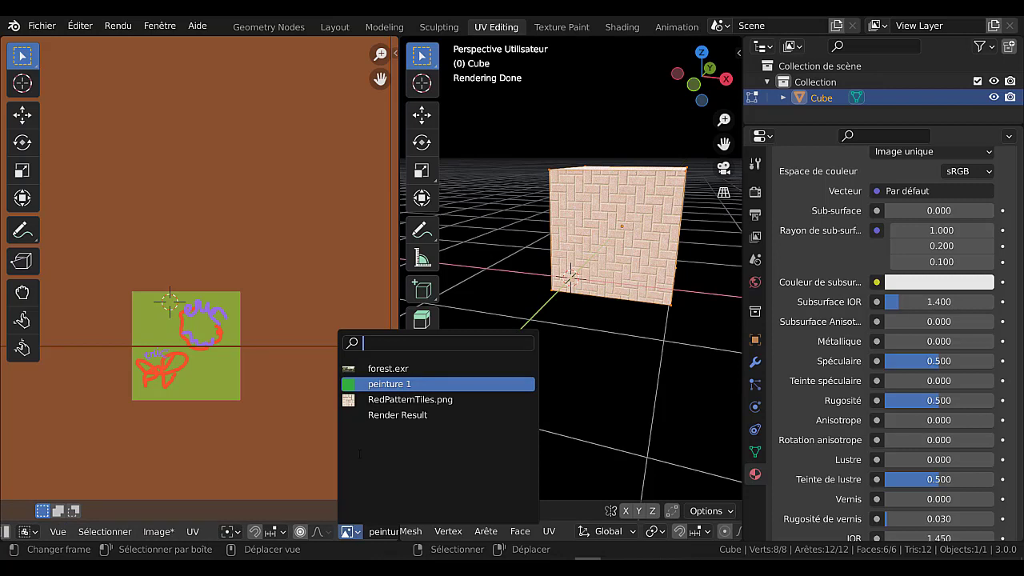
click(381, 399)
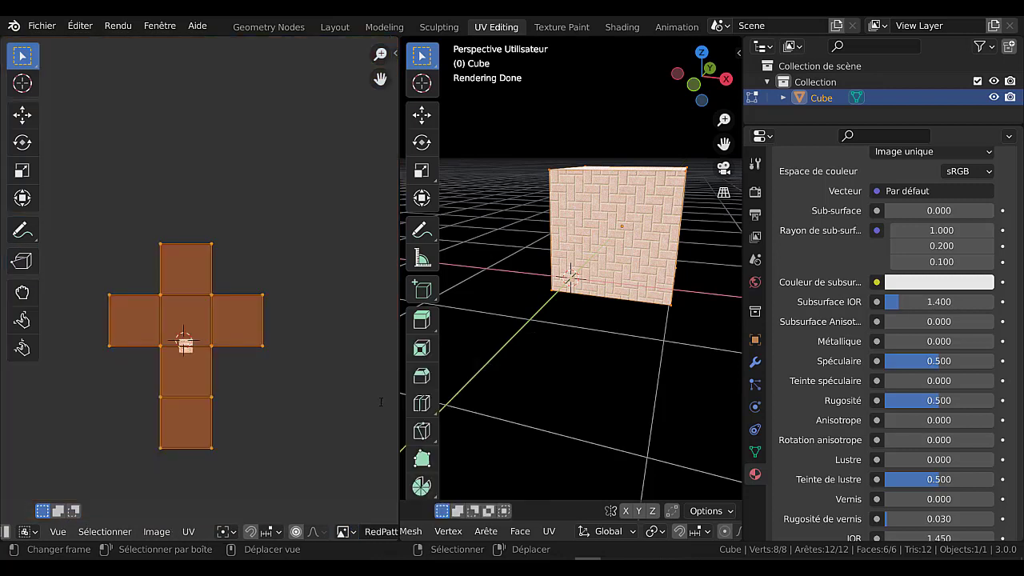
scroll(203, 391, up, 6)
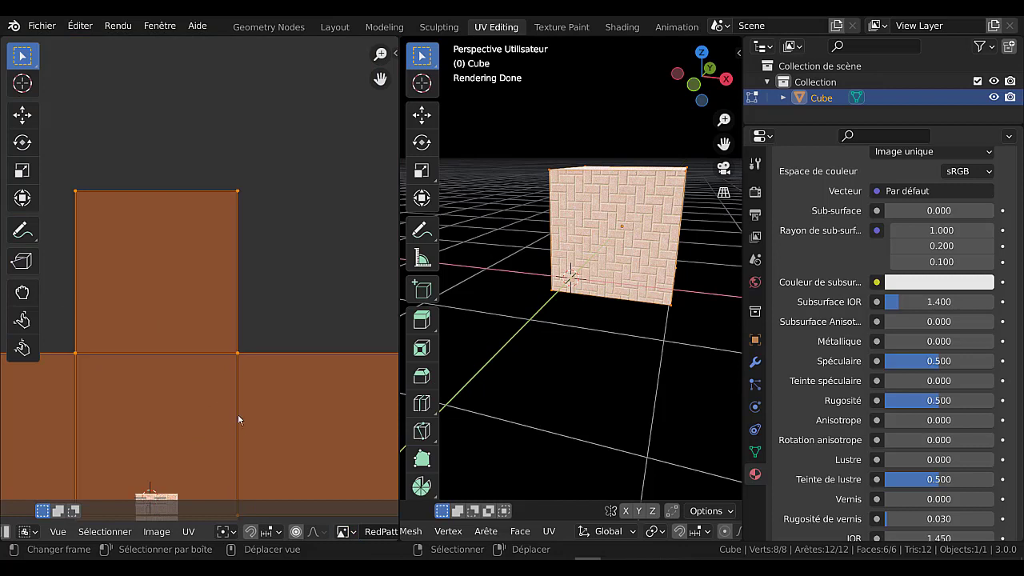
middle_drag(246, 370, 294, 194)
scroll(288, 200, up, 4)
middle_drag(220, 373, 227, 338)
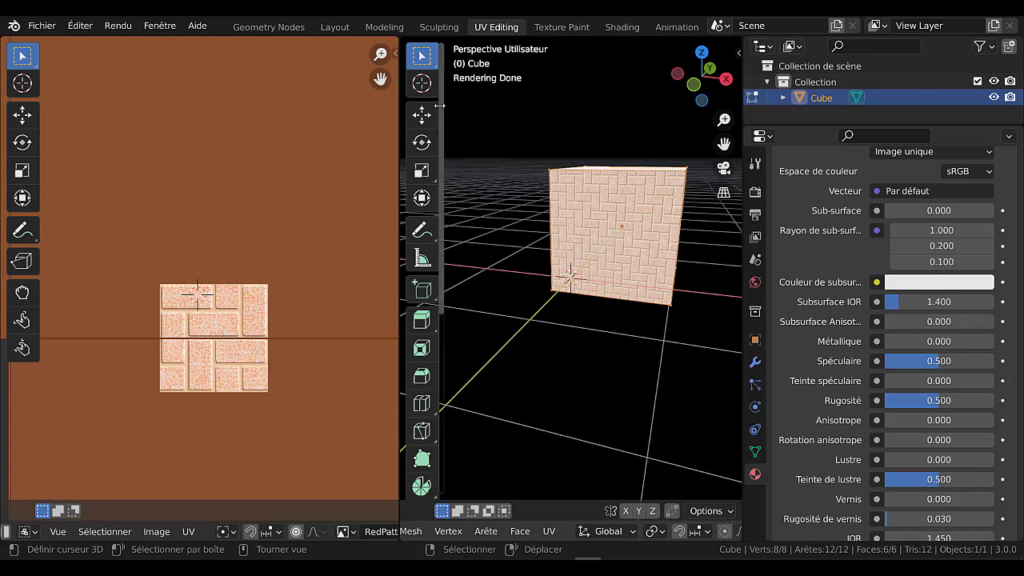
Switch to the Texture Paint workspace with the cube's RedPatternTiles.png image.
click(561, 28)
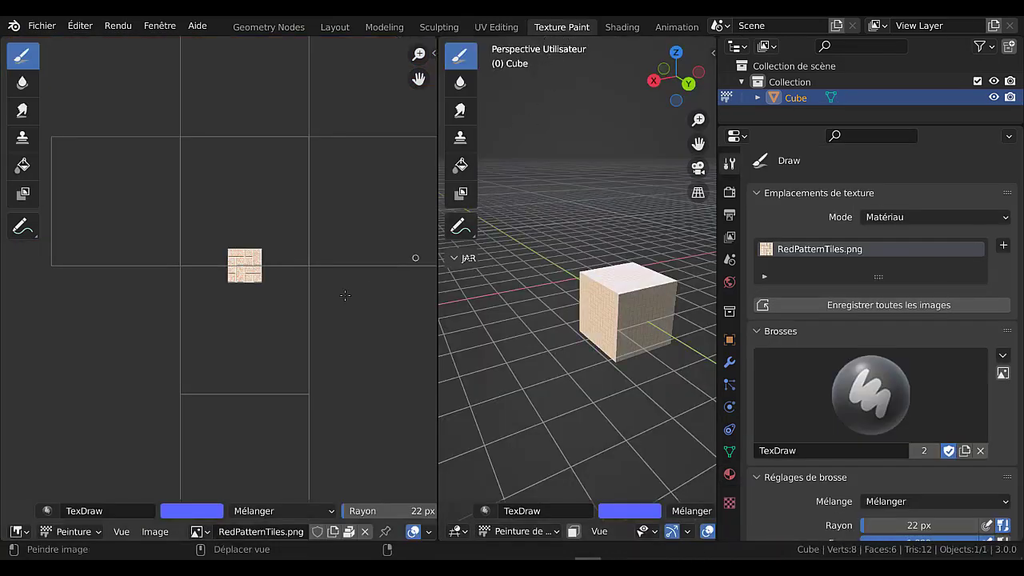
scroll(267, 324, up, 6)
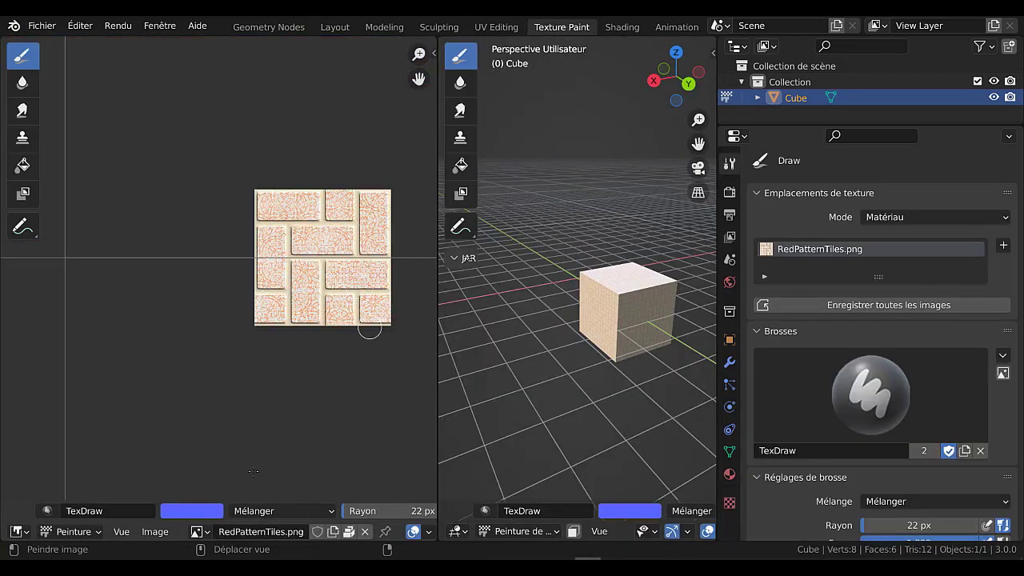
Paint three wavy blue strokes side by side across RedPatternTiles.png with the 22 px TexDraw brush.
mouse_move(343, 222)
mouse_down()
mouse_move(308, 266)
mouse_move(339, 290)
mouse_up()
mouse_move(578, 371)
middle_down()
mouse_move(524, 368)
mouse_move(539, 373)
mouse_move(597, 346)
middle_up()
scroll(541, 371, up, 4)
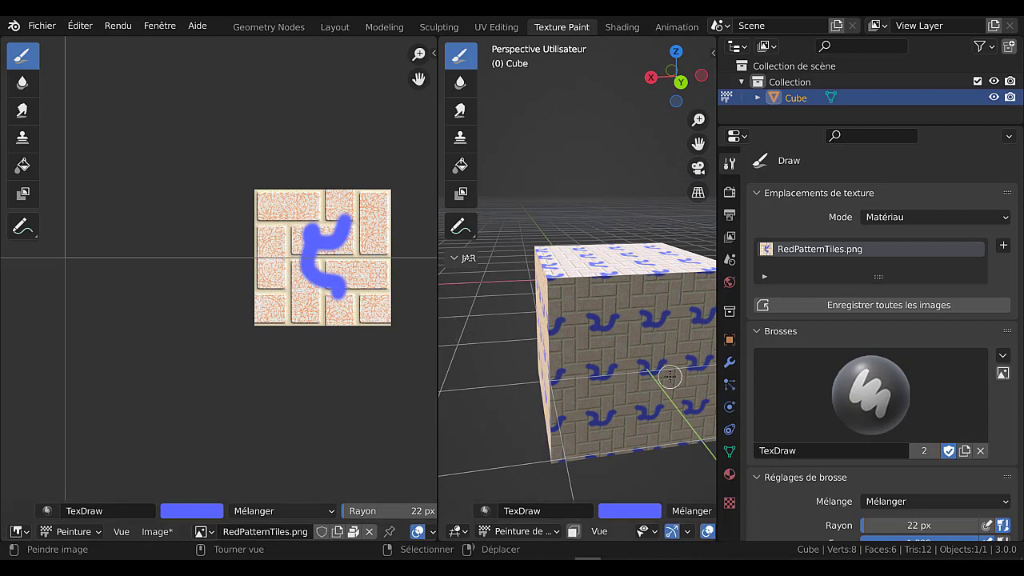
mouse_move(303, 298)
mouse_down()
mouse_move(286, 260)
mouse_move(290, 213)
mouse_up()
drag(361, 224, 376, 295)
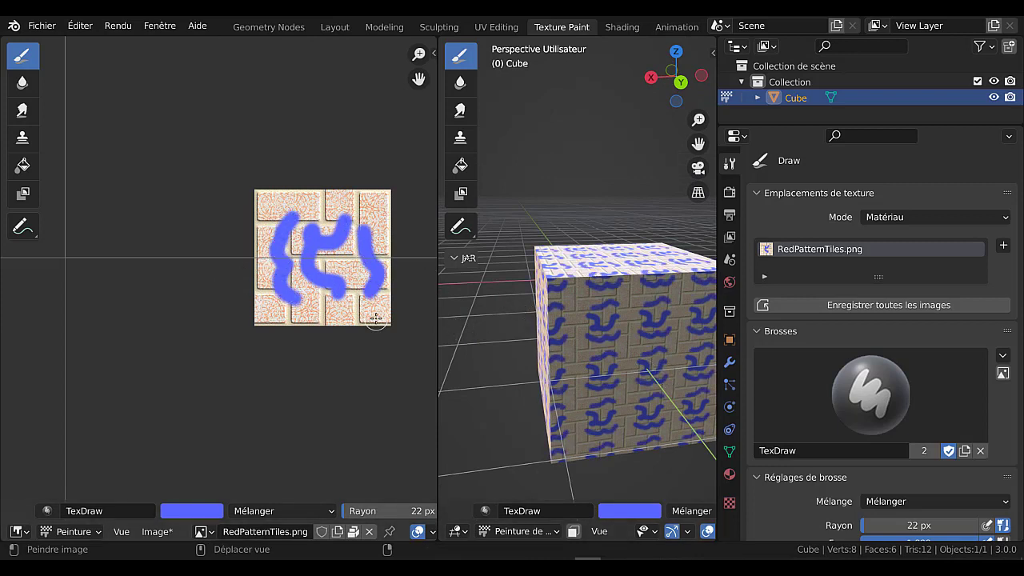
scroll(388, 337, down, 9)
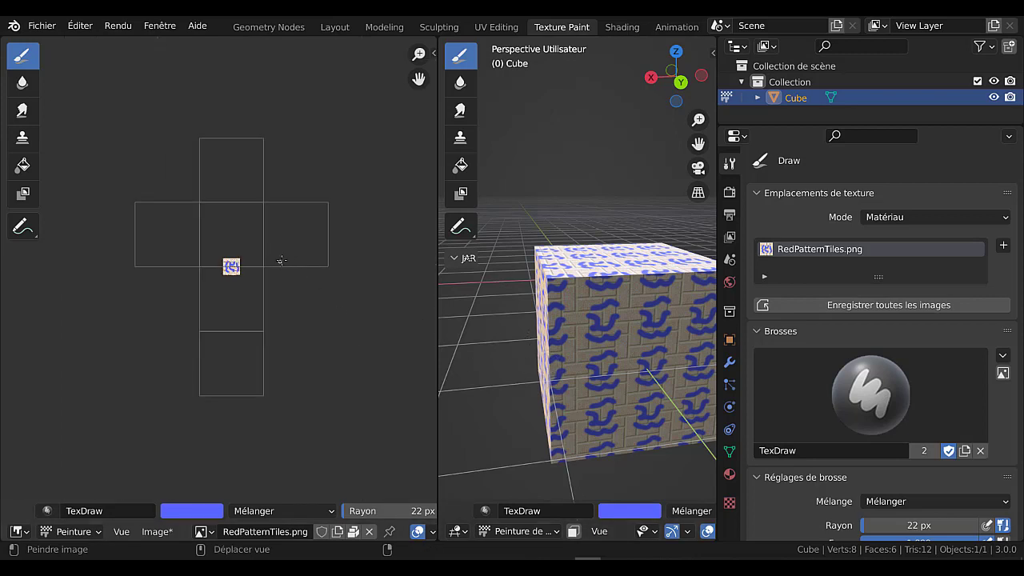
Put the cube in Edit Mode and try to scale its UV layout in the Texture Paint workspace's image editor.
scroll(281, 266, up, 3)
key(Tab)
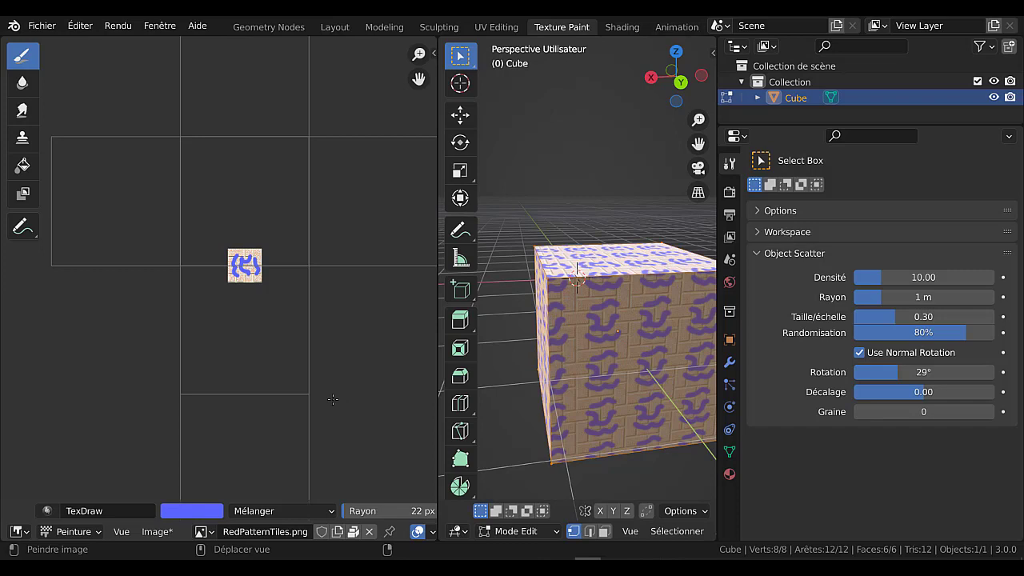
key(s)
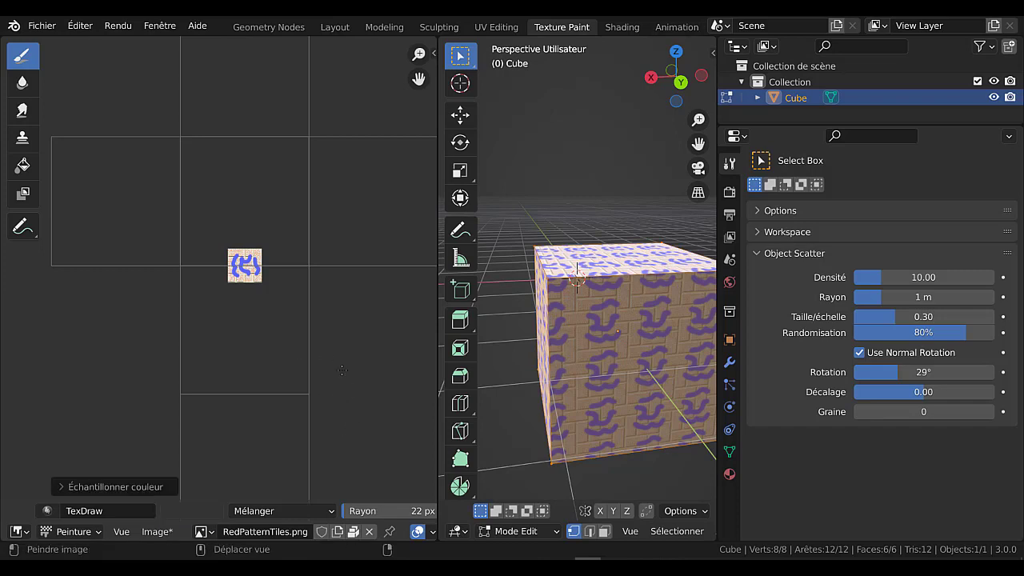
scroll(340, 422, down, 4)
scroll(340, 422, up, 1)
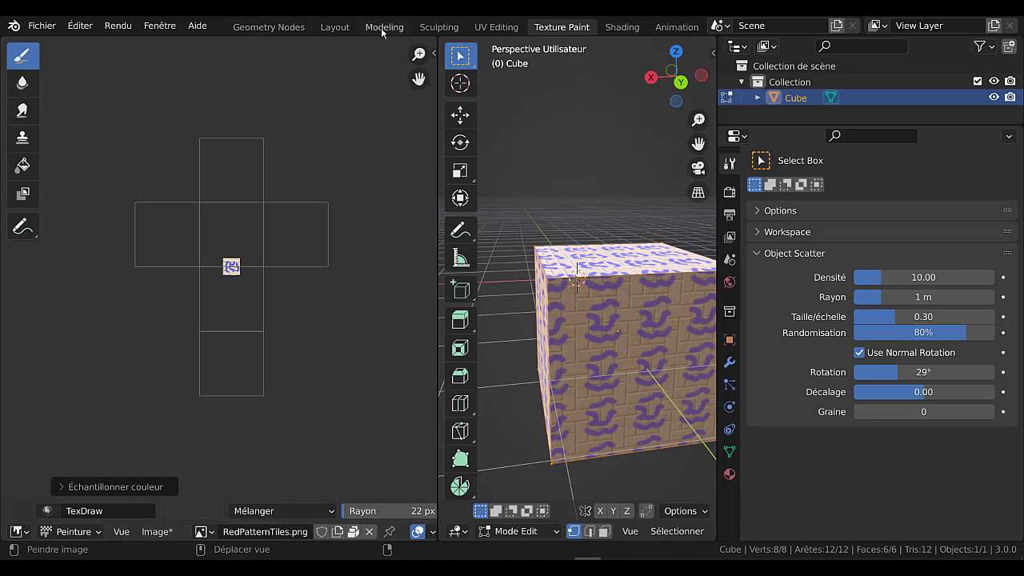
Scale the cube's UV layout down to about 0.063 in the UV Editing workspace so it fits inside the tile image.
click(496, 26)
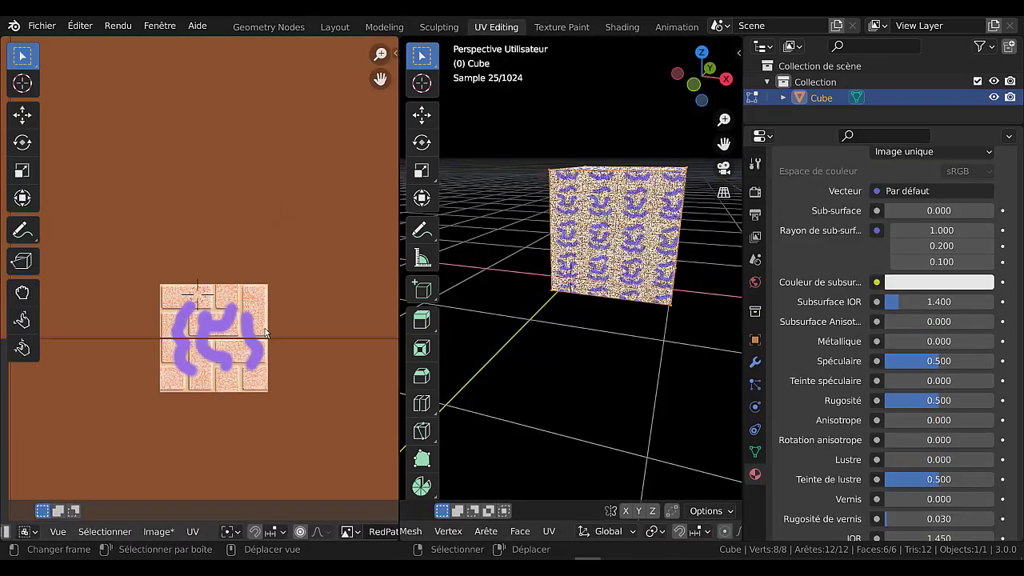
scroll(284, 407, down, 4)
key(s)
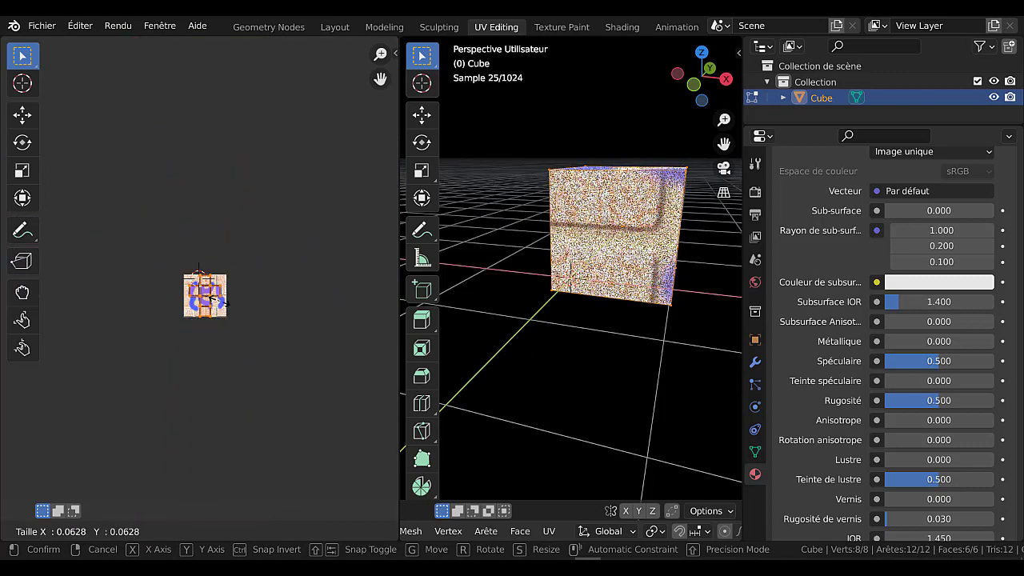
click(227, 332)
scroll(226, 332, up, 4)
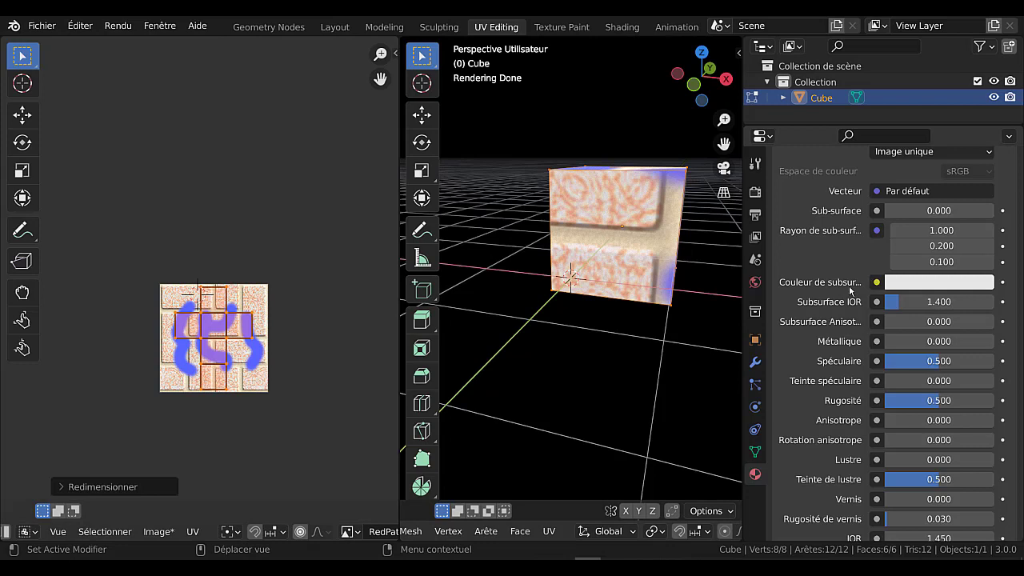
Replace the cube material's base colour image with Grass_2.png from the D:\Texture Blender\ folder.
scroll(912, 260, up, 6)
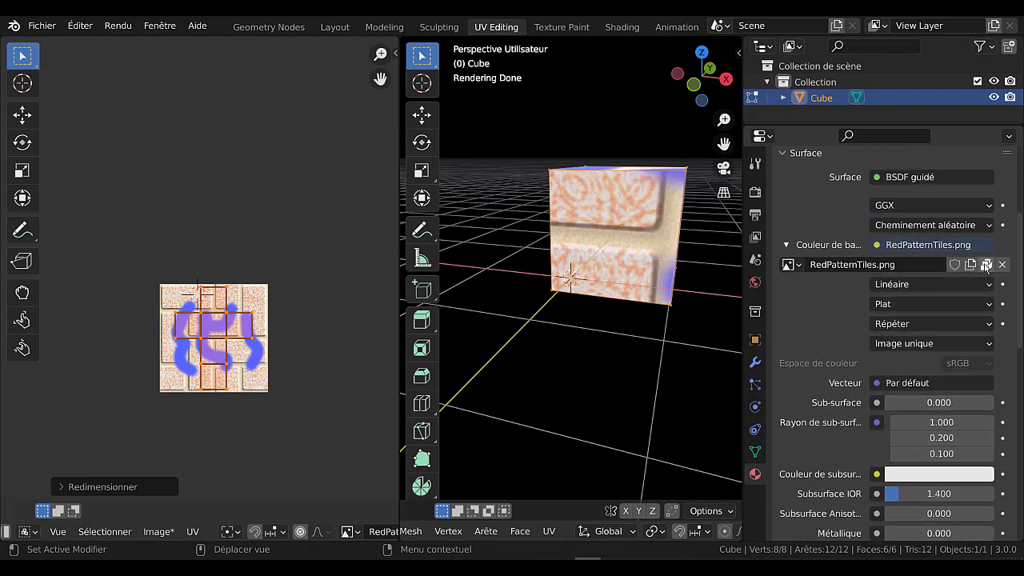
click(986, 264)
click(865, 265)
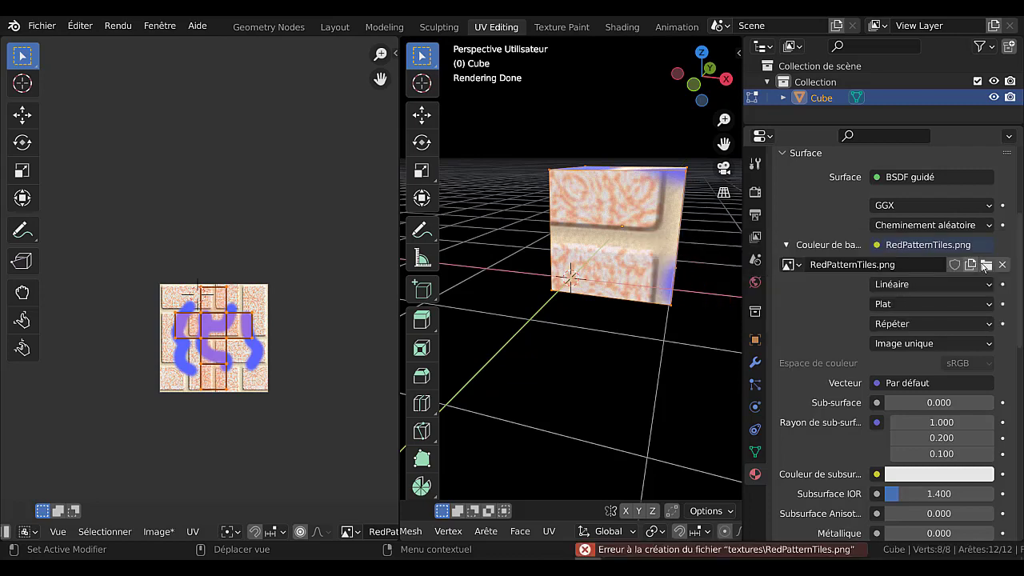
click(986, 264)
scroll(377, 379, down, 5)
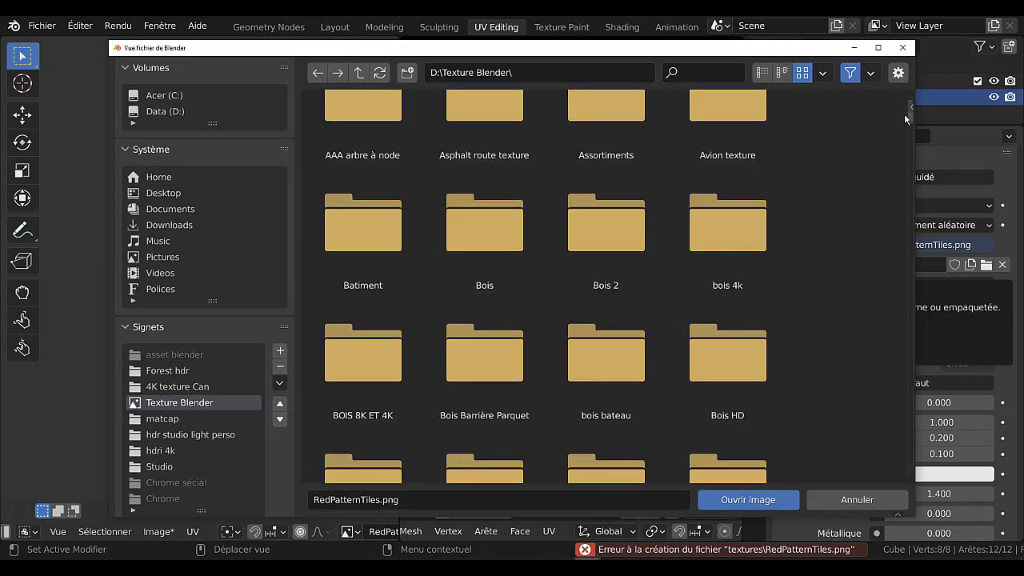
drag(909, 113, 892, 351)
click(701, 183)
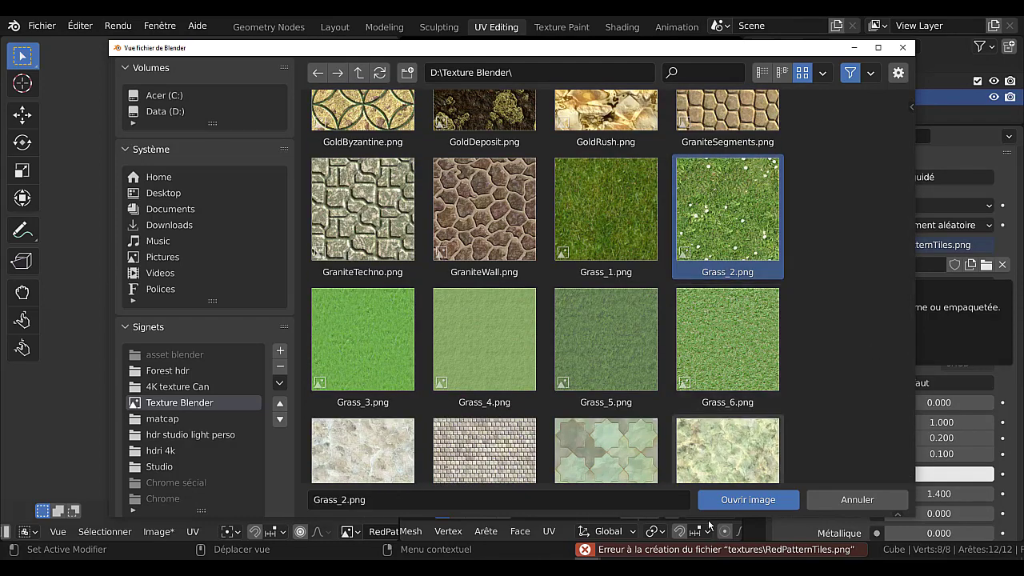
click(748, 499)
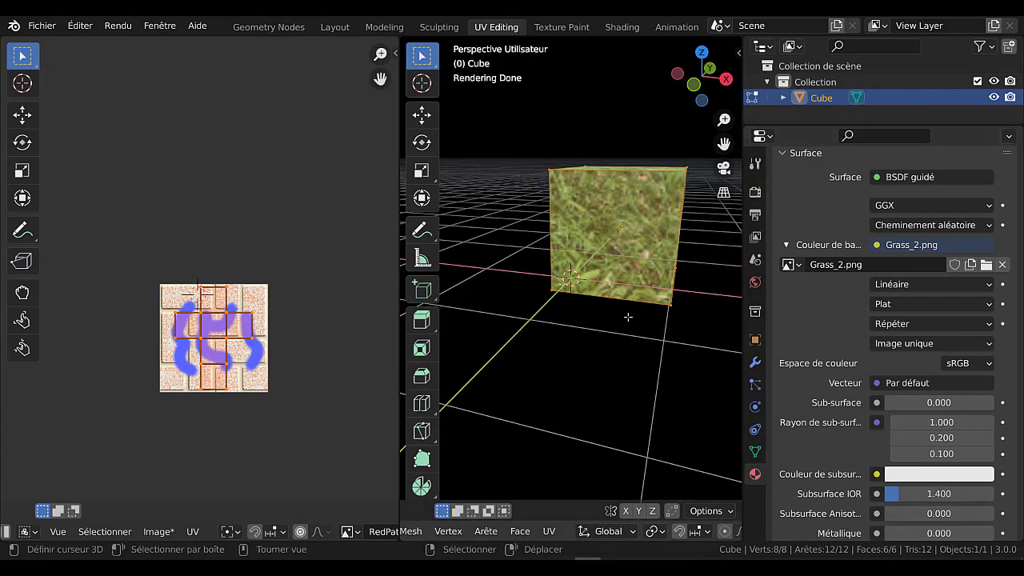
Show Grass_2.png instead of the tile image behind the cube's UV layout.
middle_drag(628, 317, 544, 345)
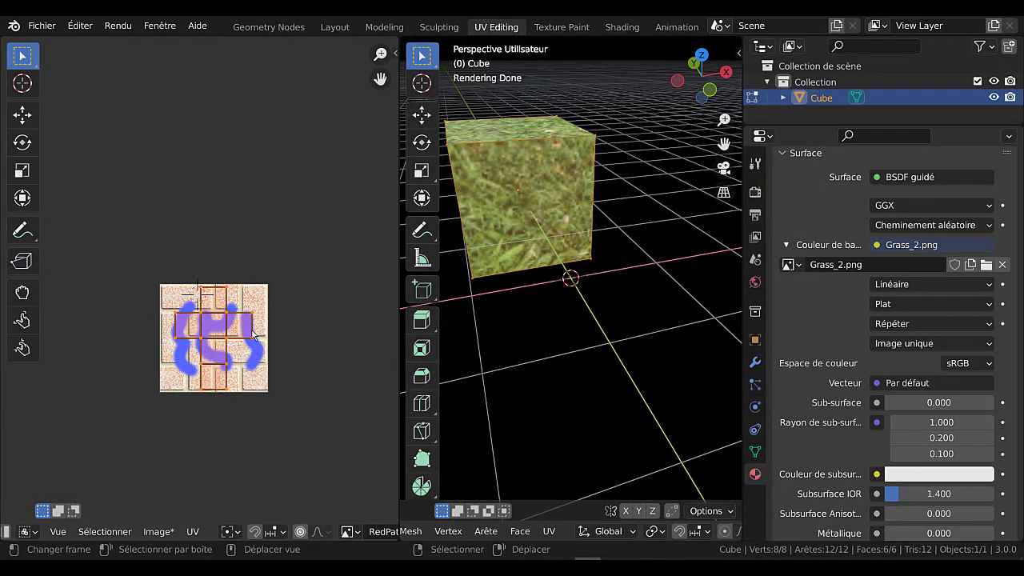
middle_drag(585, 272, 480, 280)
scroll(516, 270, down, 3)
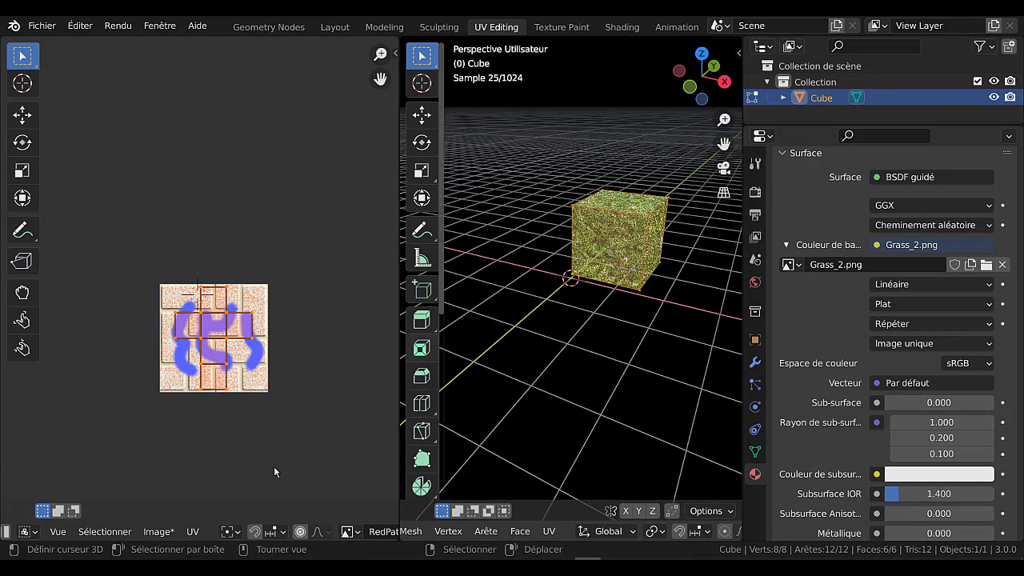
click(347, 532)
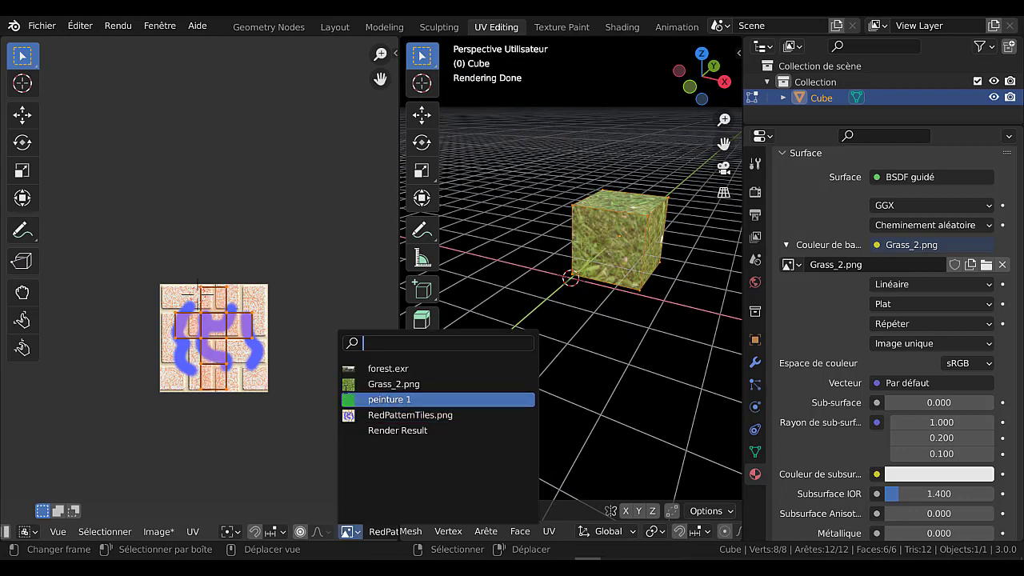
click(384, 384)
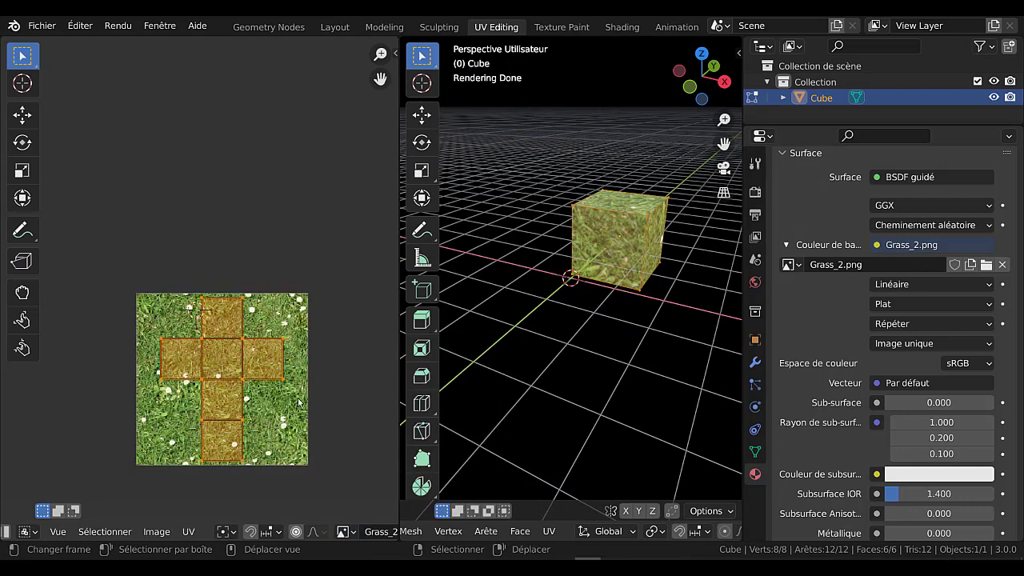
Switch to the Texture Paint workspace and put the grass-textured cube in Edit Mode.
click(332, 28)
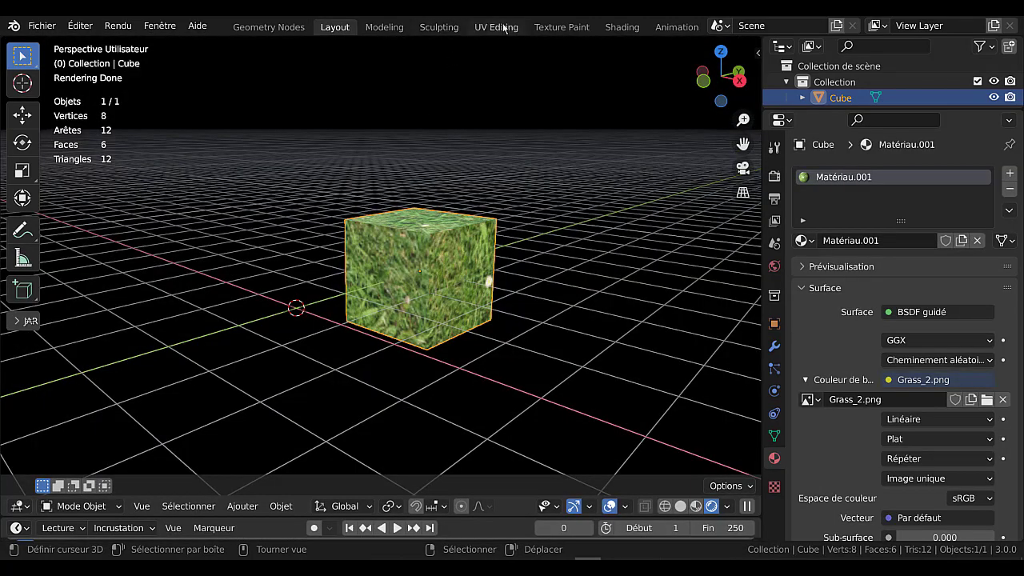
click(563, 27)
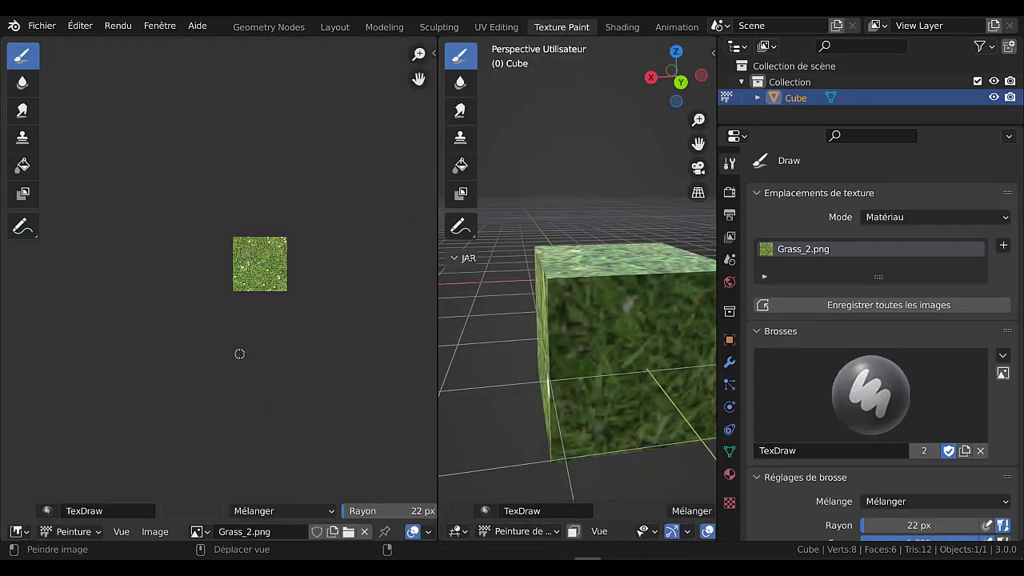
scroll(264, 348, up, 3)
key(Tab)
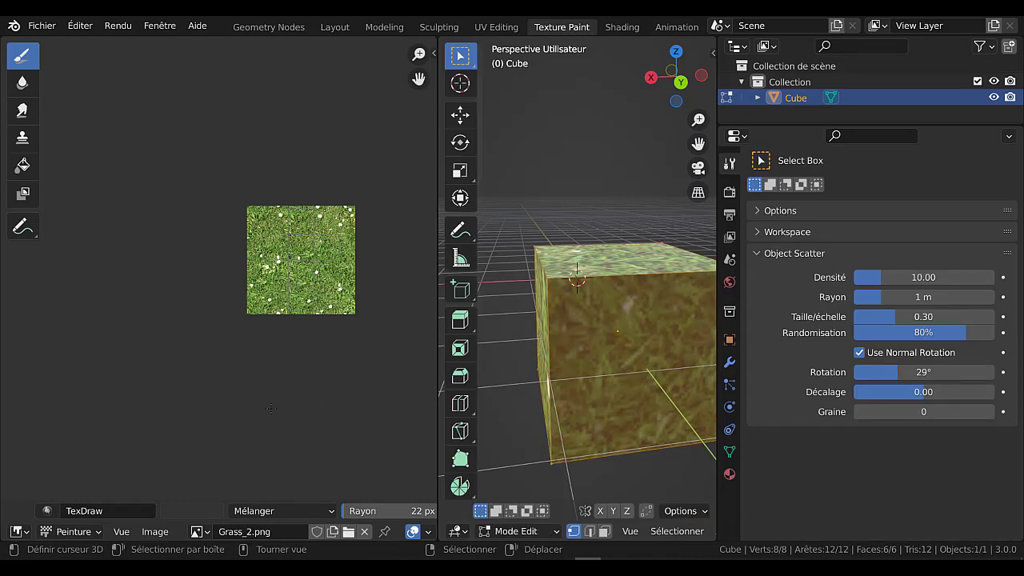
middle_drag(298, 352, 271, 372)
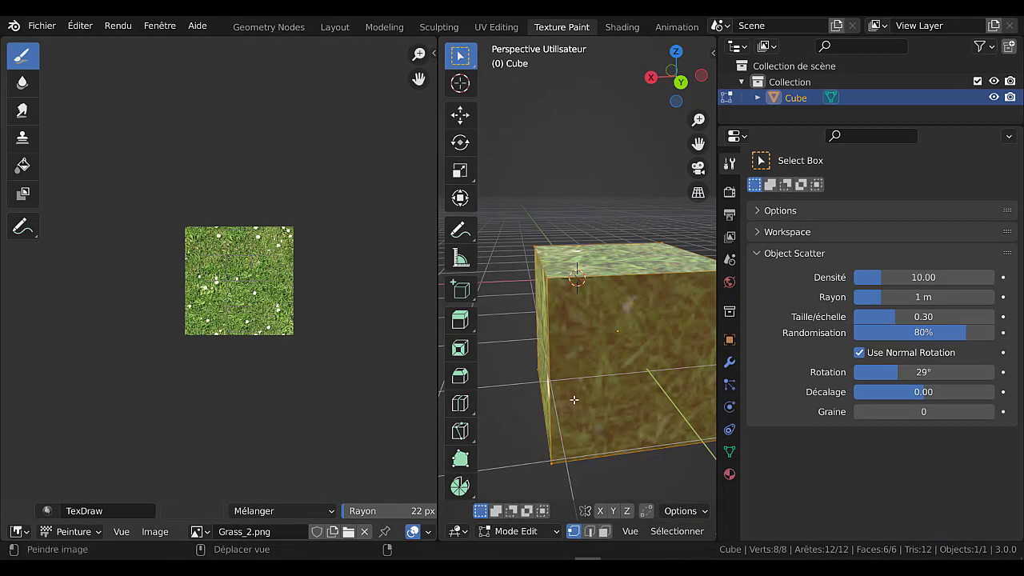
scroll(574, 399, up, 2)
Show the cube's material settings in the Texture Paint workspace and widen the 3D viewport on both sides.
drag(437, 266, 313, 270)
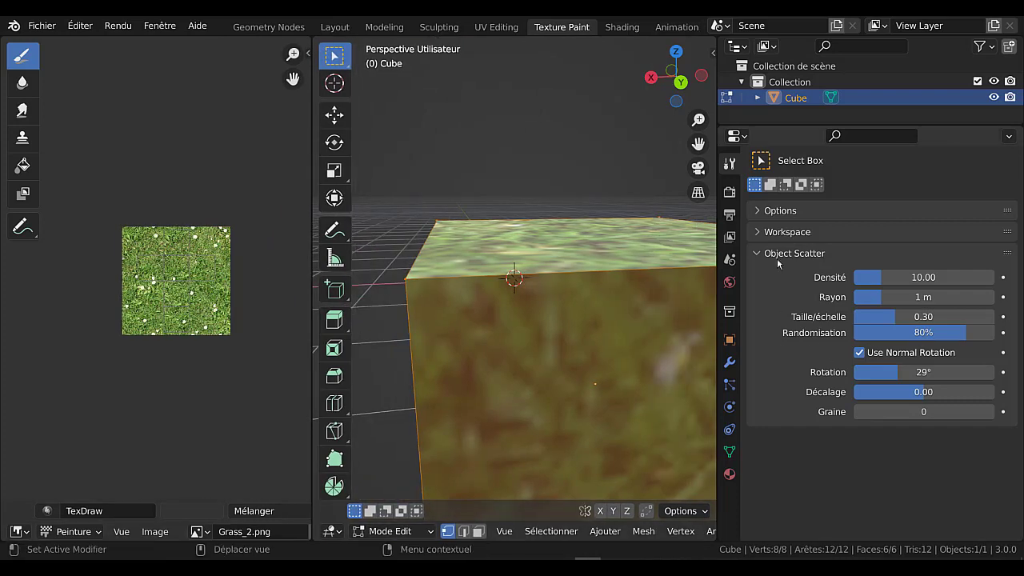
click(730, 474)
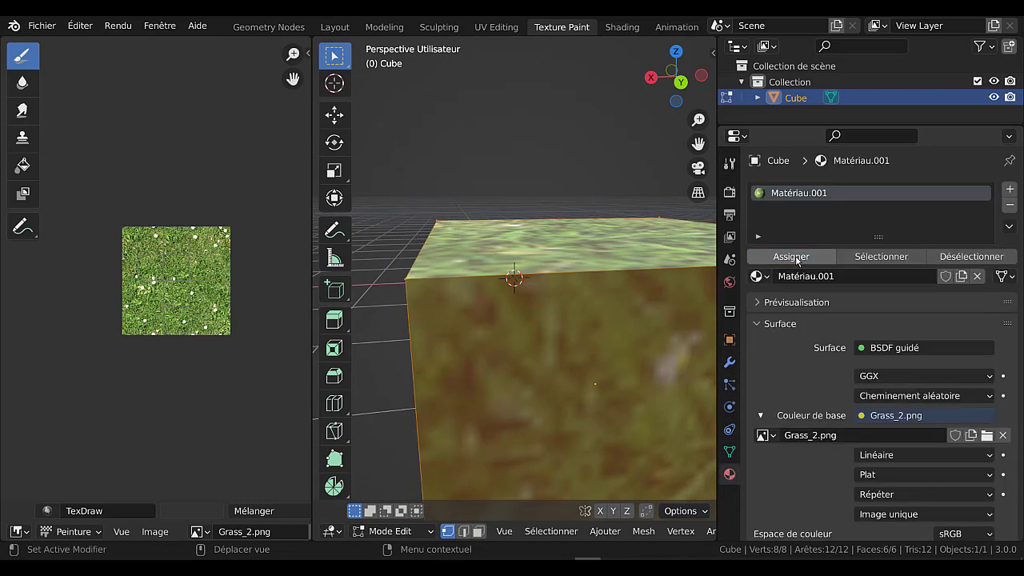
scroll(816, 491, down, 3)
scroll(815, 490, down, 2)
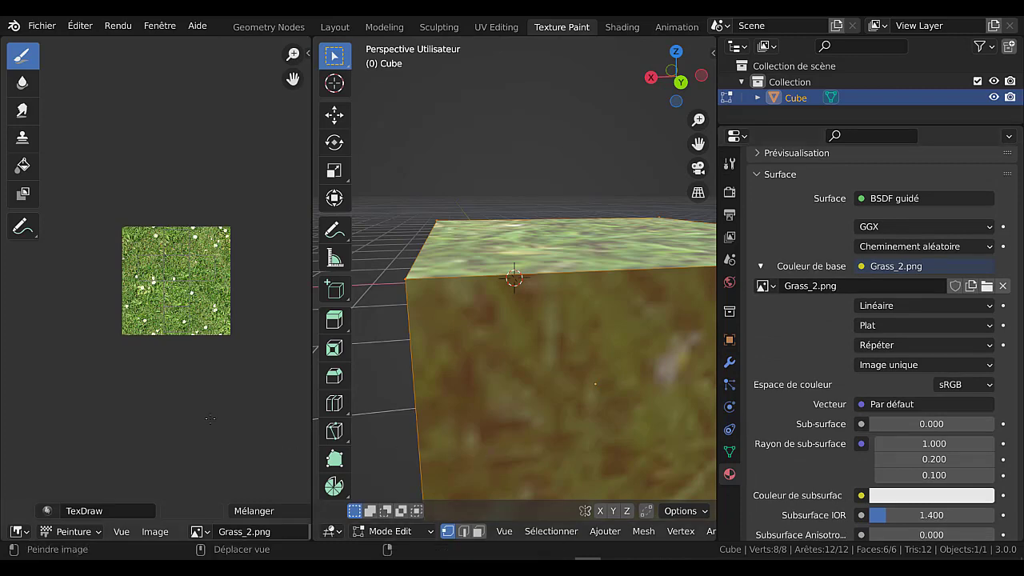
scroll(199, 256, up, 2)
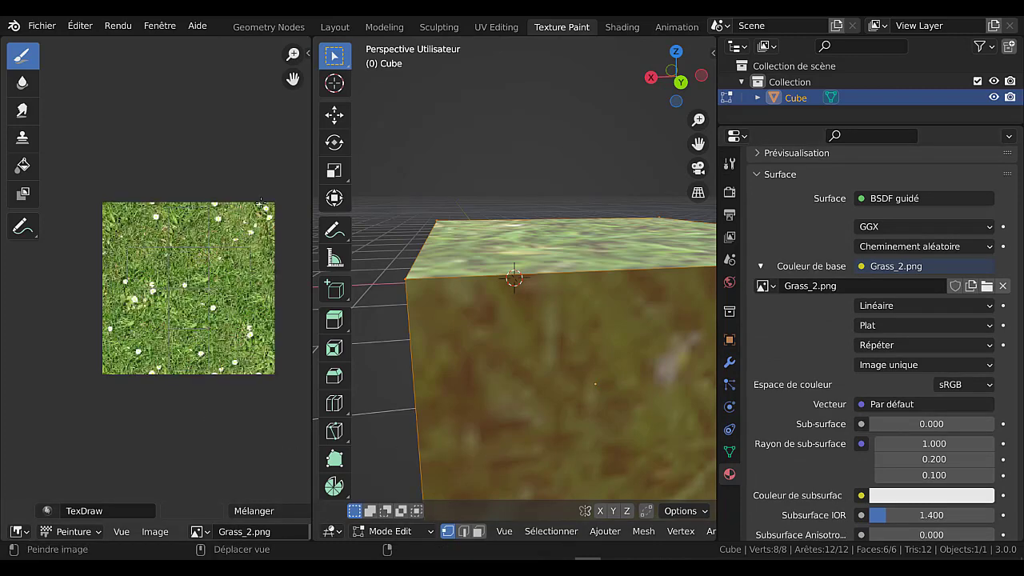
scroll(538, 359, down, 5)
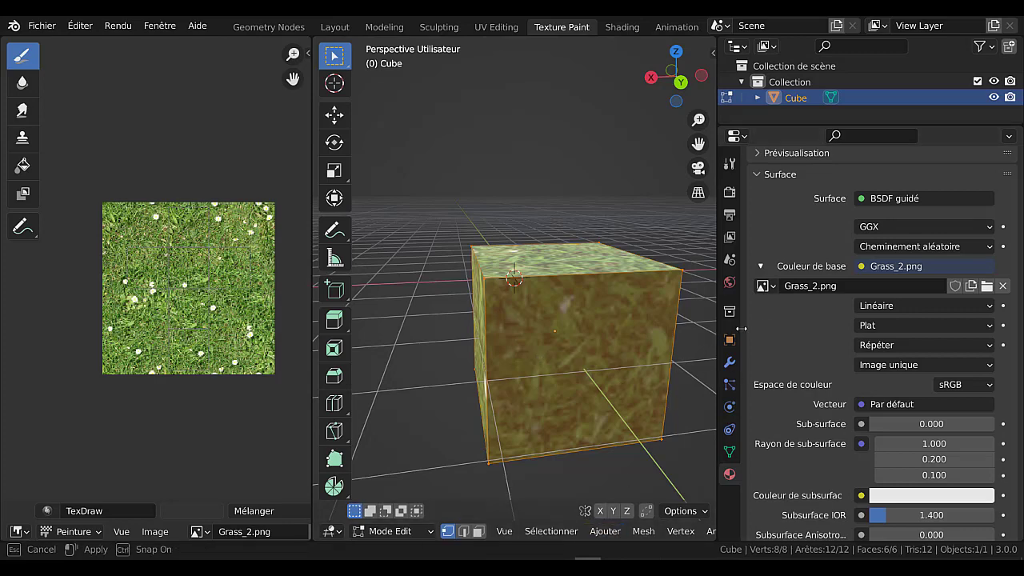
drag(714, 336, 765, 335)
Unwrap the whole cube with the Déplier command and expand the operation's settings.
click(605, 532)
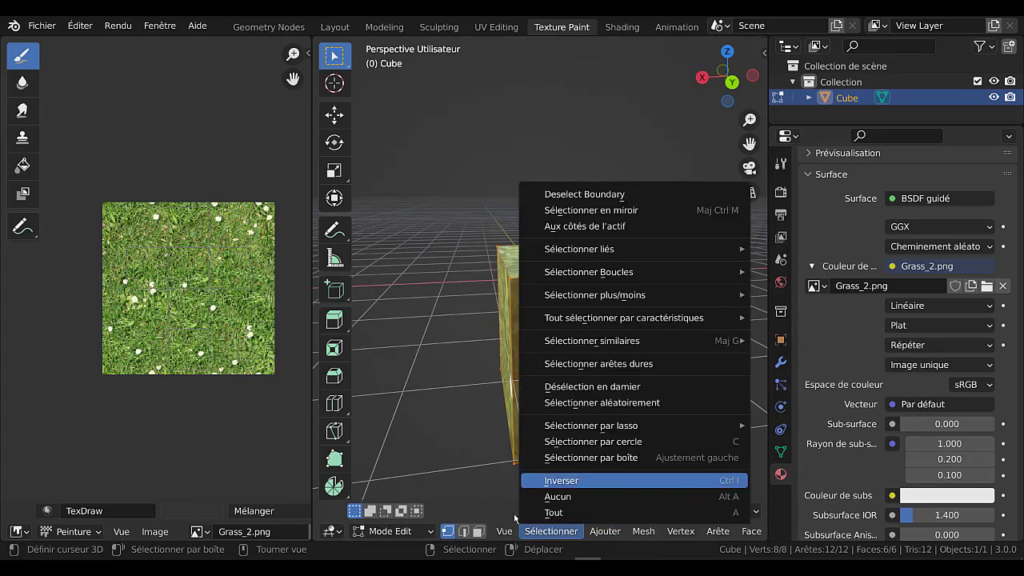
scroll(612, 536, down, 3)
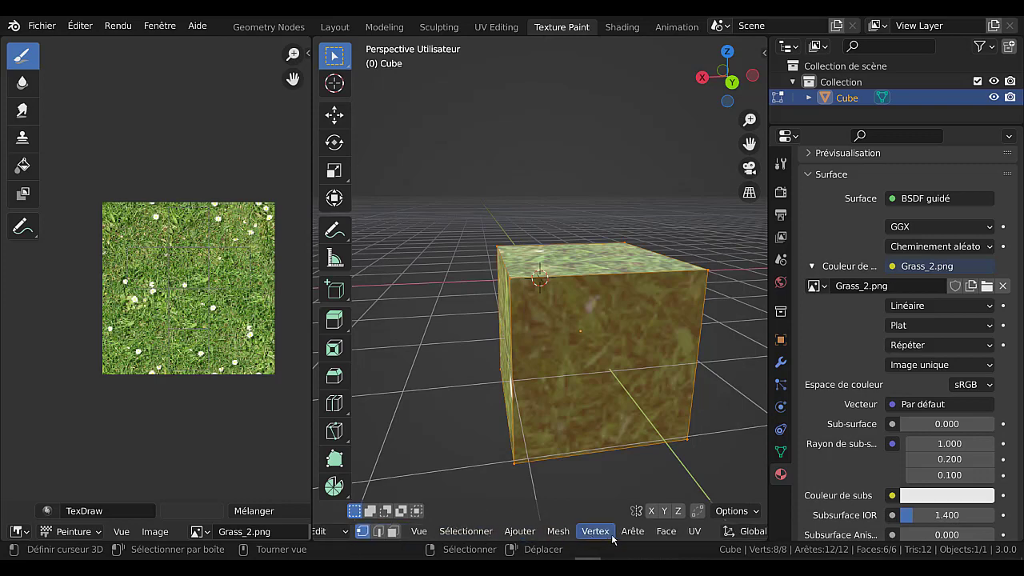
click(694, 531)
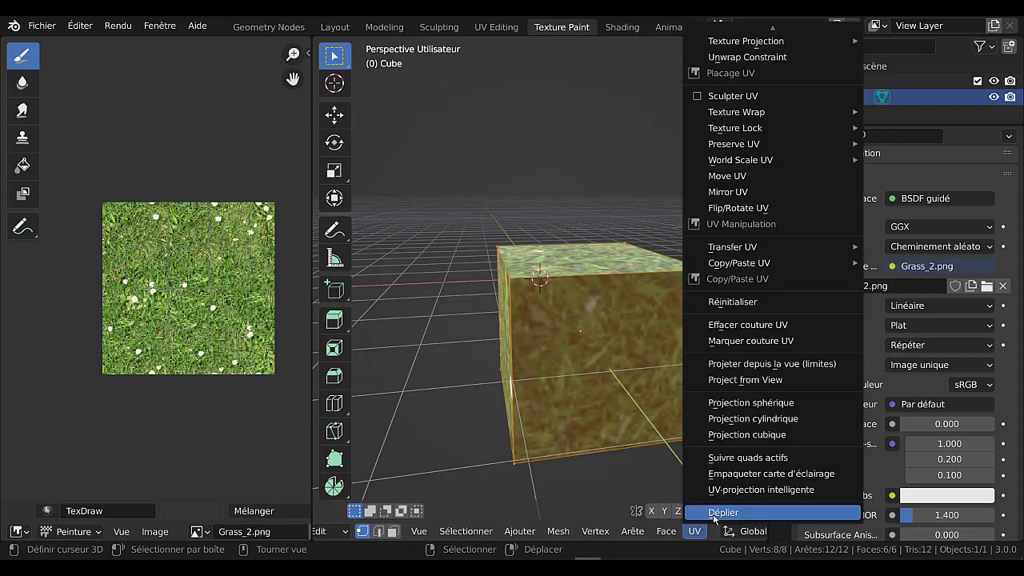
click(715, 514)
key(F9)
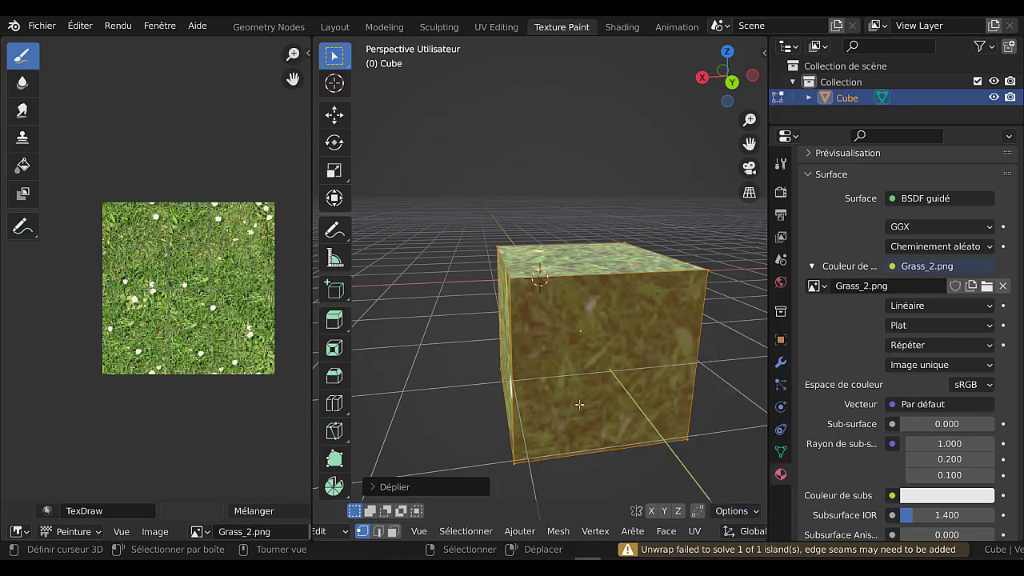
click(421, 489)
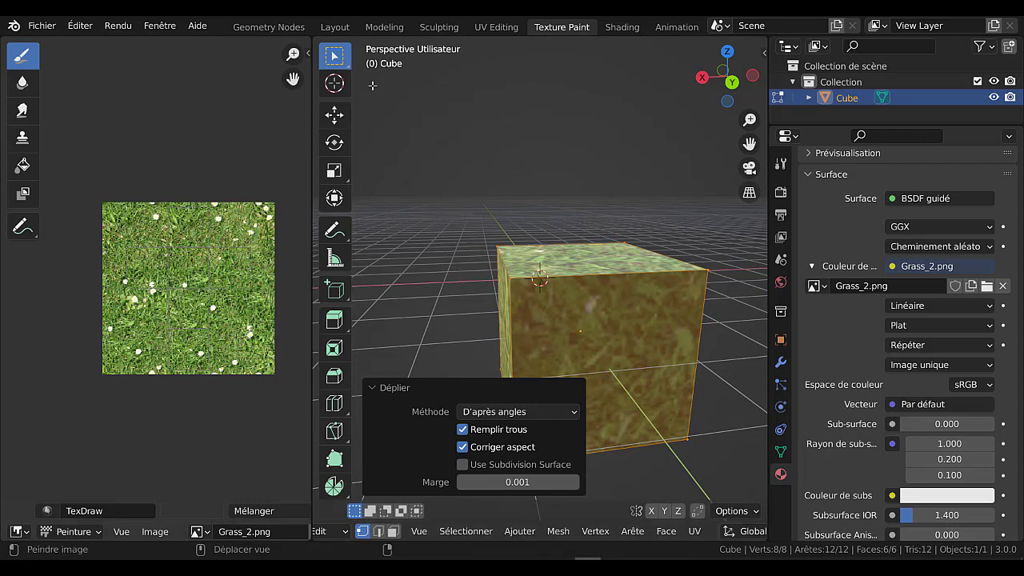
Paint a dark test stroke over the middle of Grass_2.png and undo it.
click(167, 534)
drag(172, 305, 206, 298)
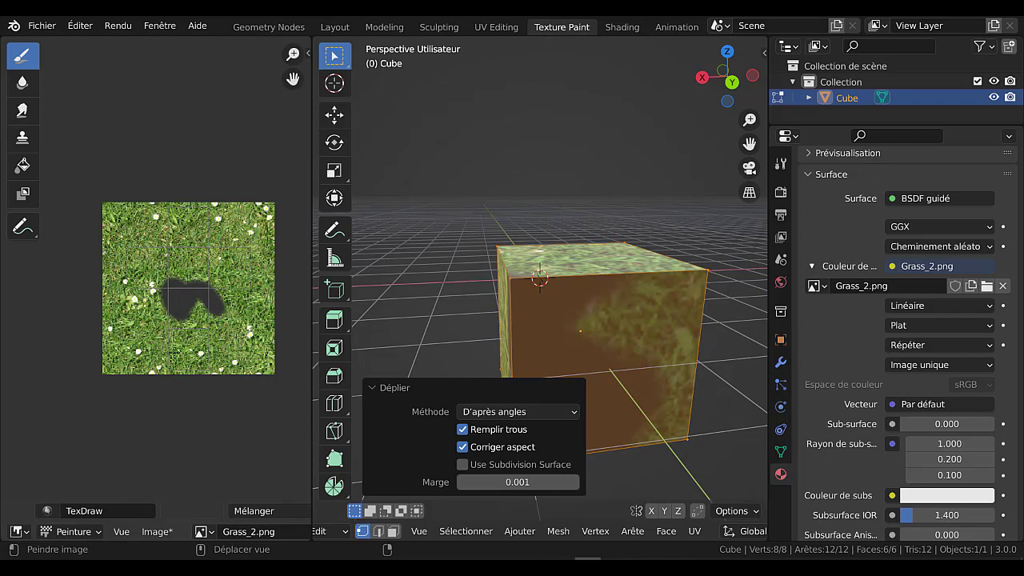
key(ctrl+z)
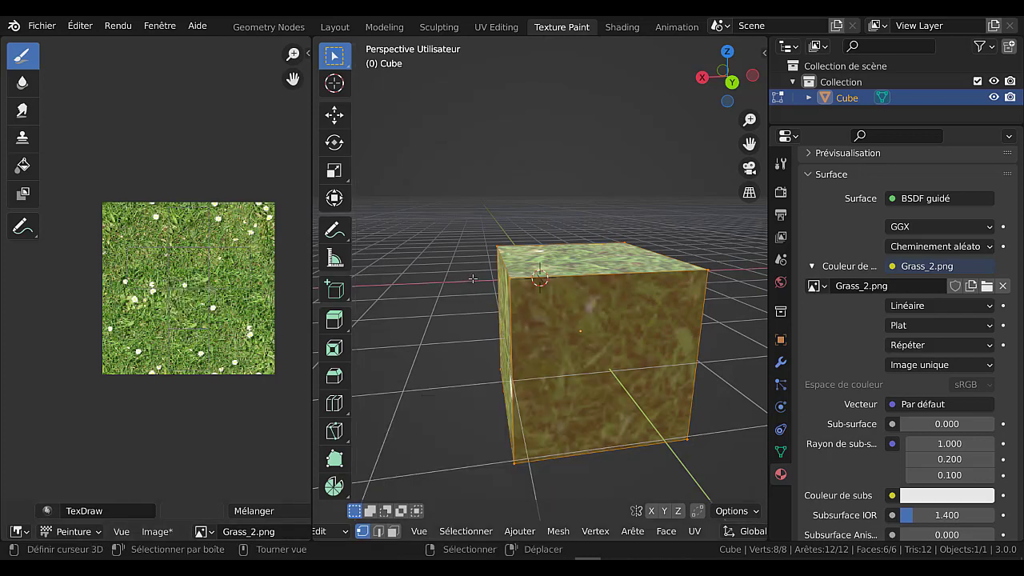
Return to the UV Editing workspace with the cube's Grass_2.png layout.
click(497, 26)
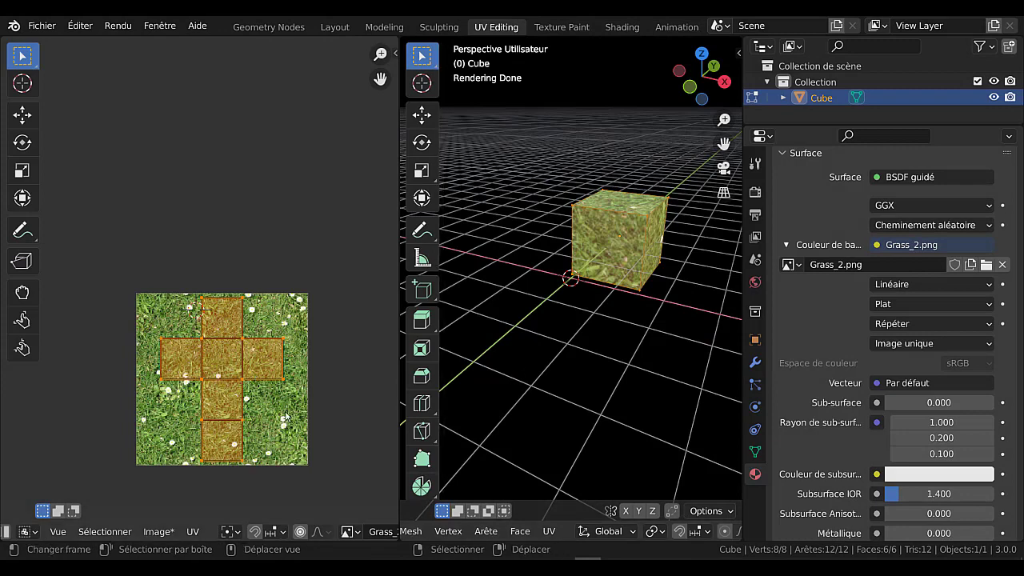
Scale the cube's whole UV layout up to about twice its size so it extends beyond the Grass_2.png image.
scroll(167, 75, up, 1)
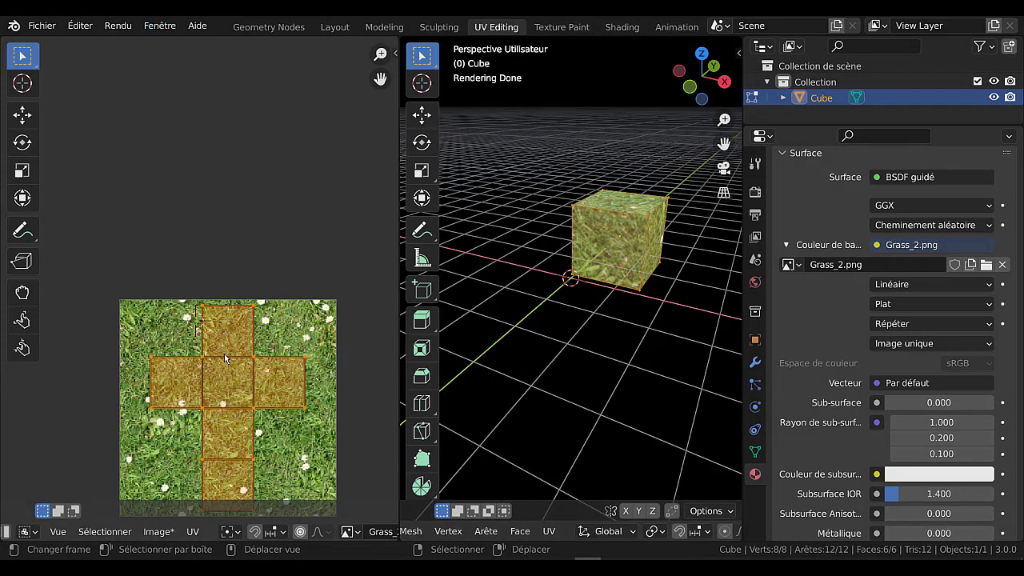
key(s)
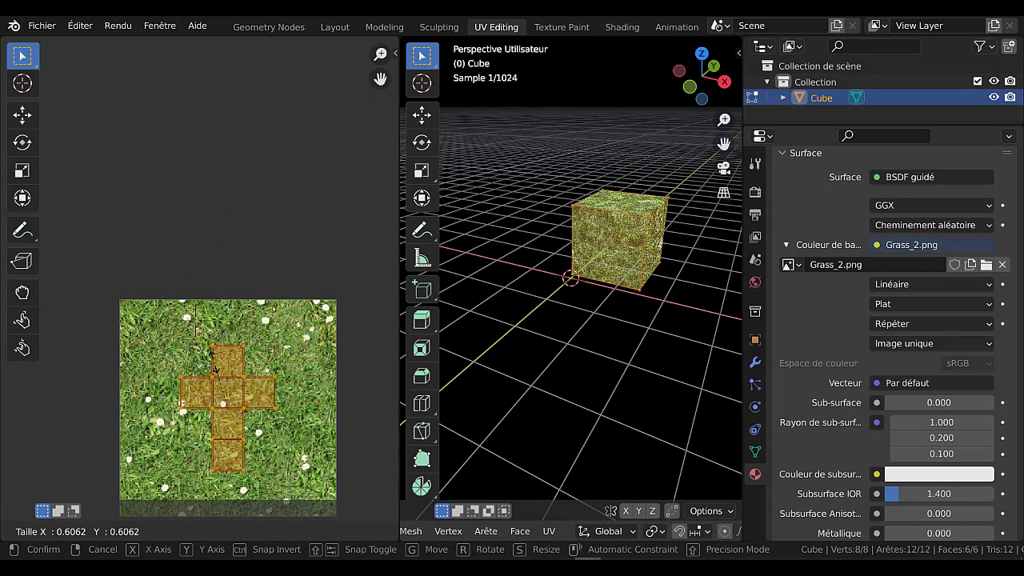
click(139, 280)
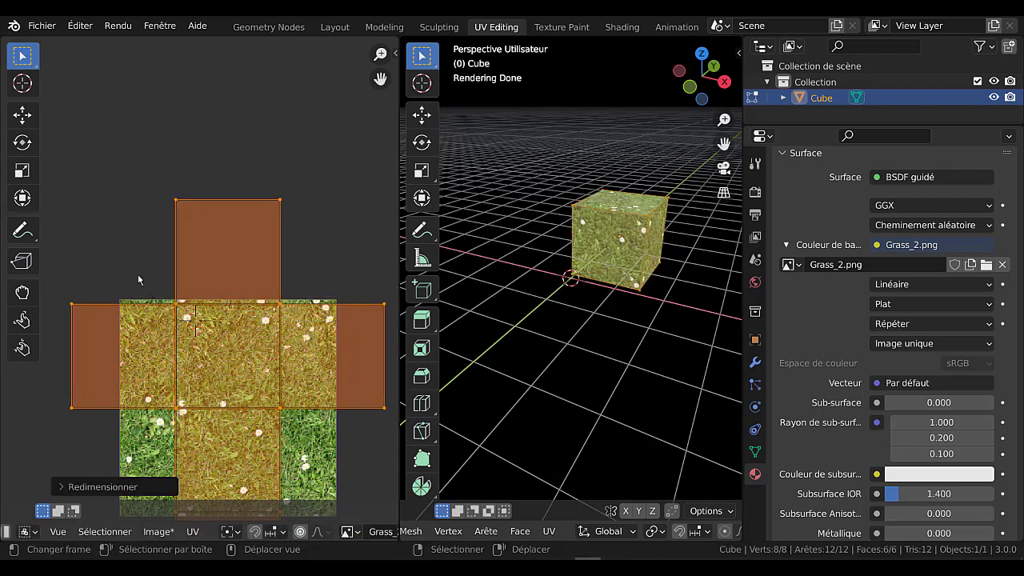
Switch to the Texture Paint workspace and examine the image editor's brush settings and image options.
click(551, 29)
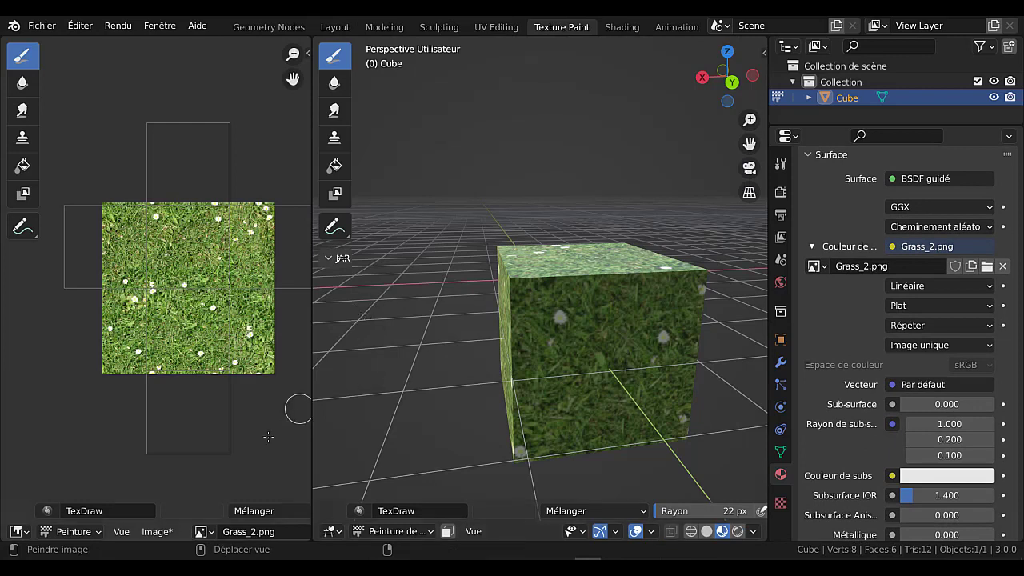
scroll(230, 531, left, 3)
scroll(162, 533, right, 5)
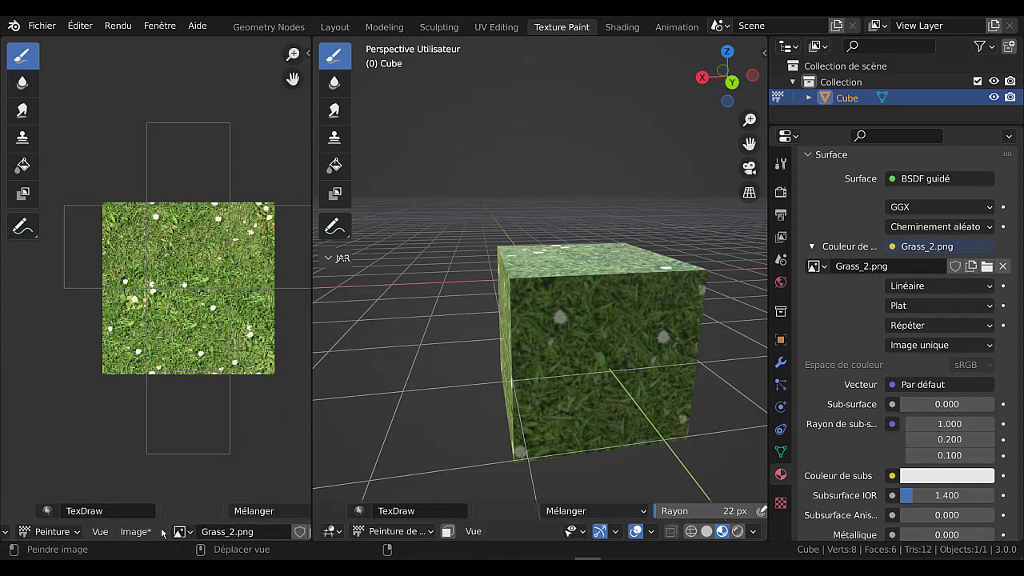
scroll(150, 513, right, 5)
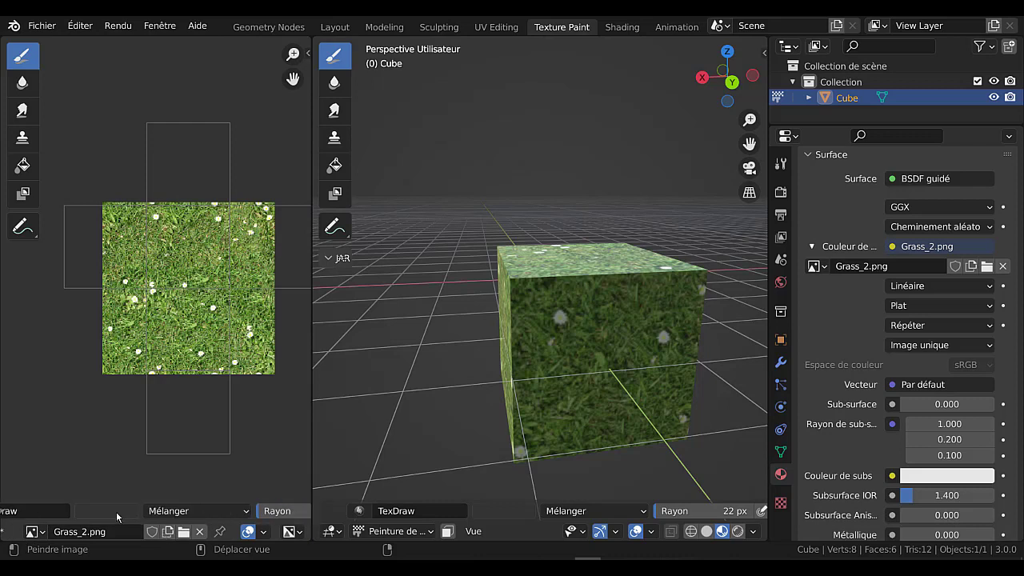
scroll(136, 513, right, 2)
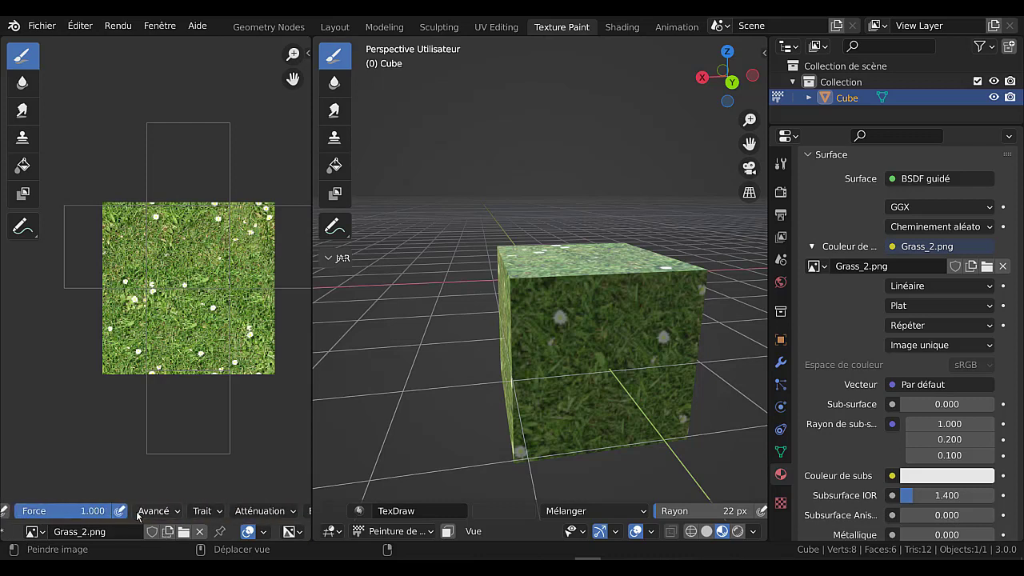
scroll(136, 513, left, 5)
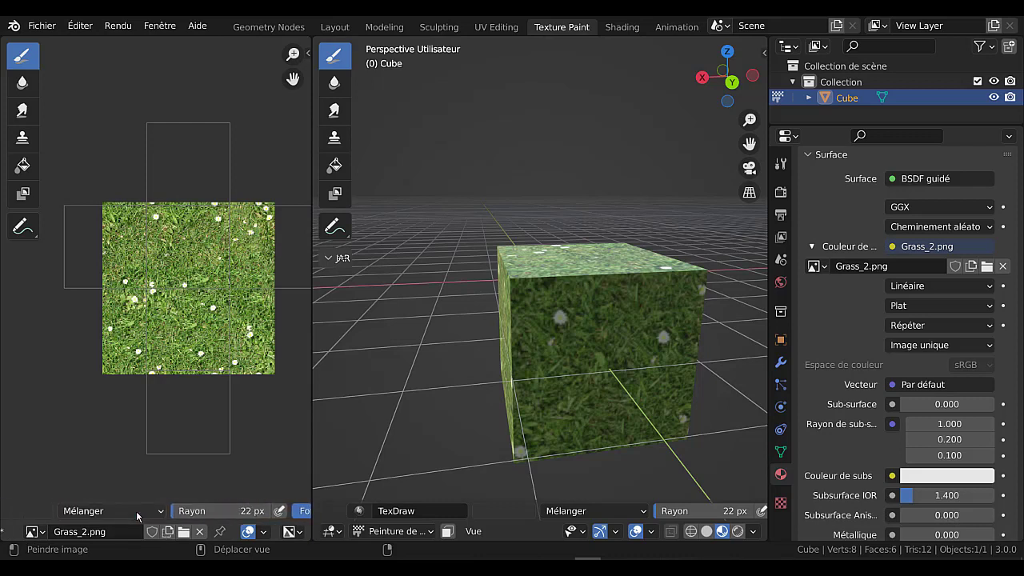
scroll(136, 511, right, 5)
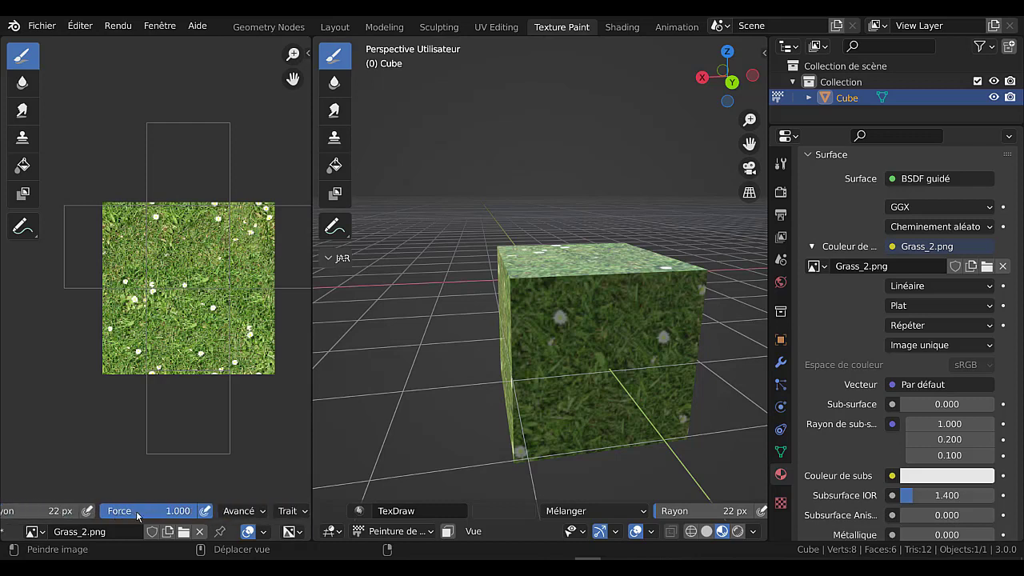
scroll(136, 511, right, 10)
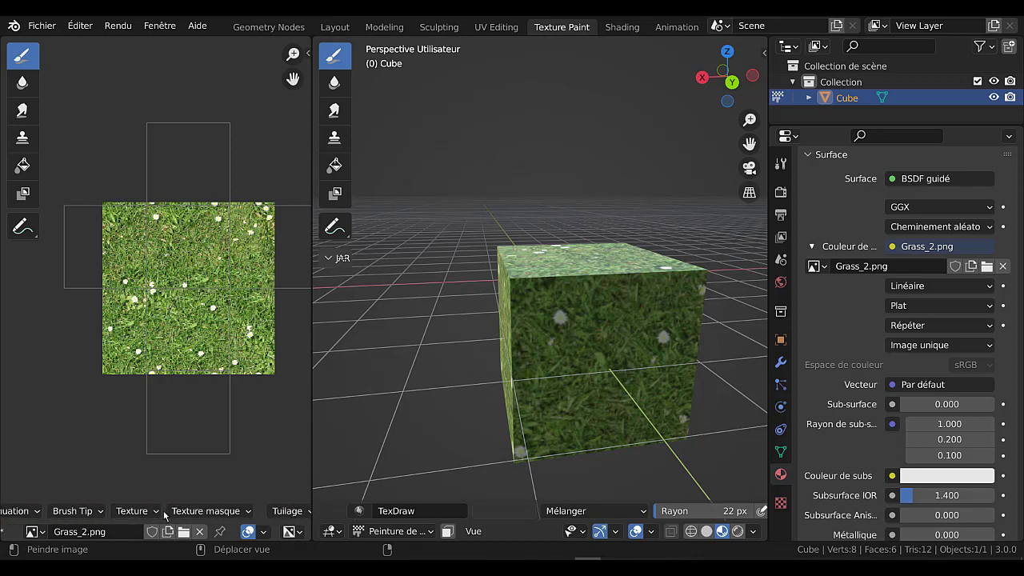
scroll(164, 516, right, 1)
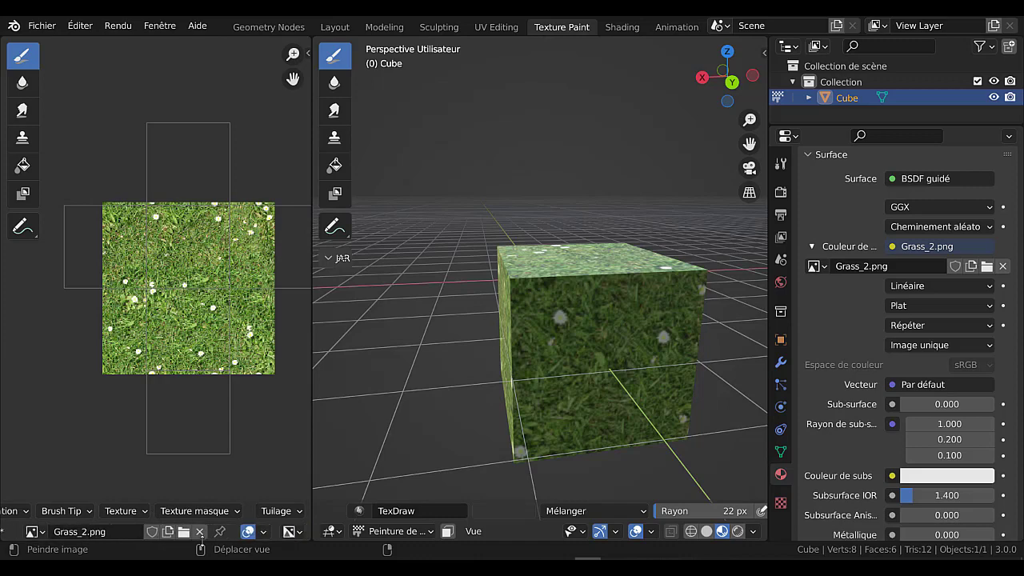
scroll(200, 531, left, 6)
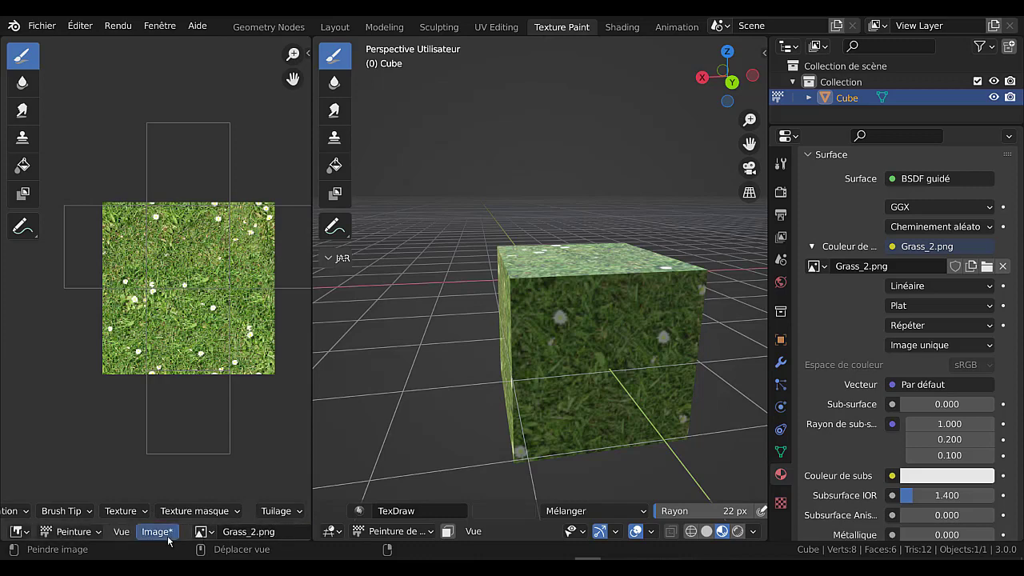
click(121, 532)
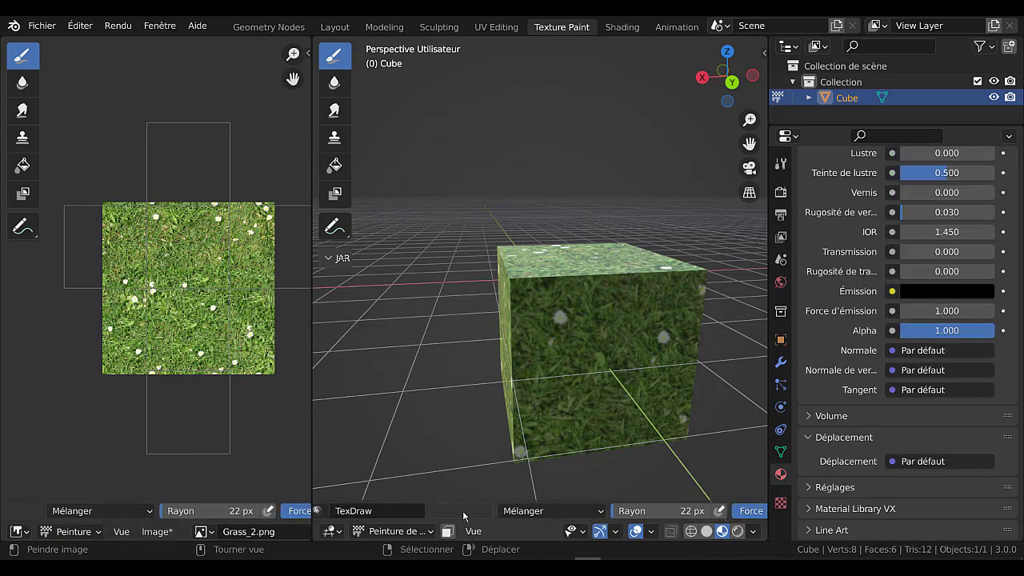
Set the brush colour to bright magenta and paint a winding stroke through the middle of Grass_2.png.
click(462, 511)
click(522, 393)
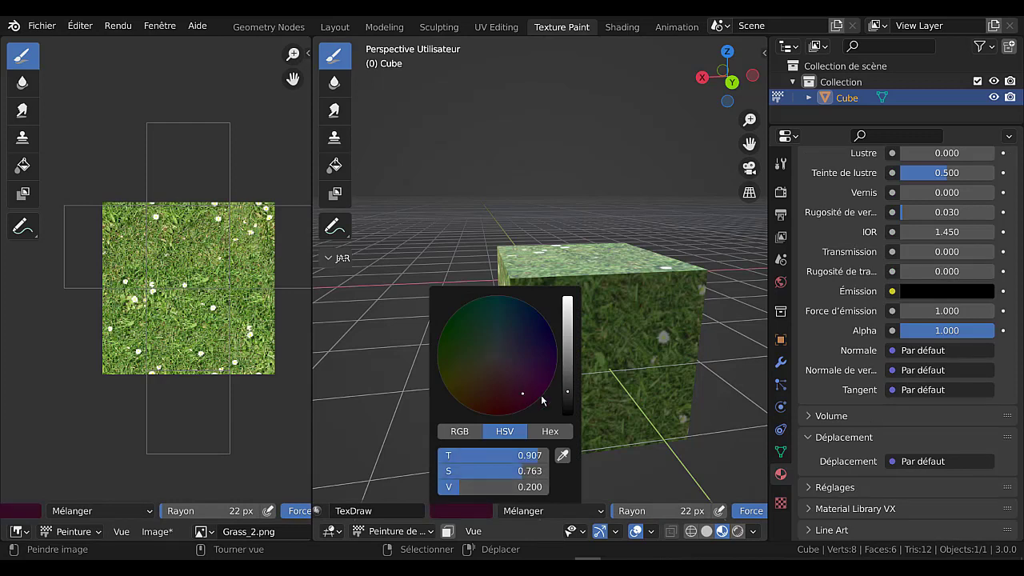
drag(568, 399, 568, 314)
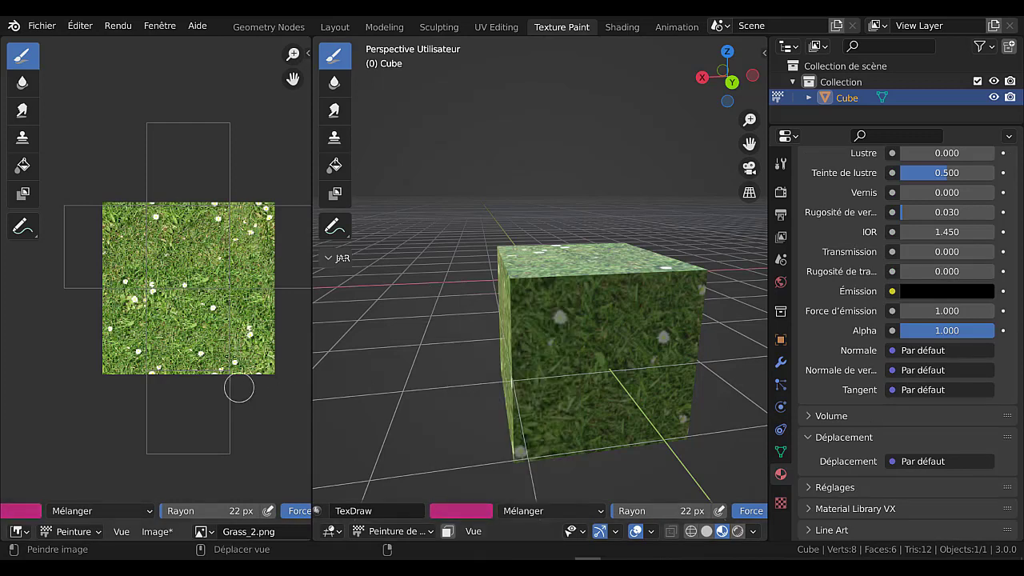
mouse_move(173, 301)
mouse_down()
mouse_move(184, 236)
mouse_move(202, 345)
mouse_move(142, 350)
mouse_up()
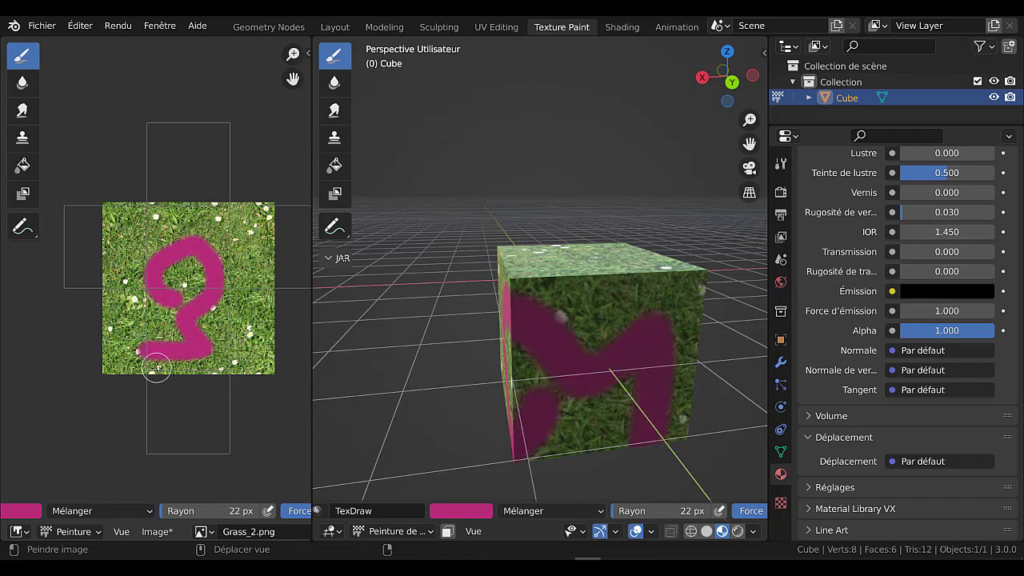
Frame the painted cube from another side and add a second magenta stroke up the right part and across the top of Grass_2.png.
middle_drag(456, 365, 328, 339)
scroll(462, 363, down, 4)
scroll(448, 340, down, 2)
scroll(860, 270, up, 4)
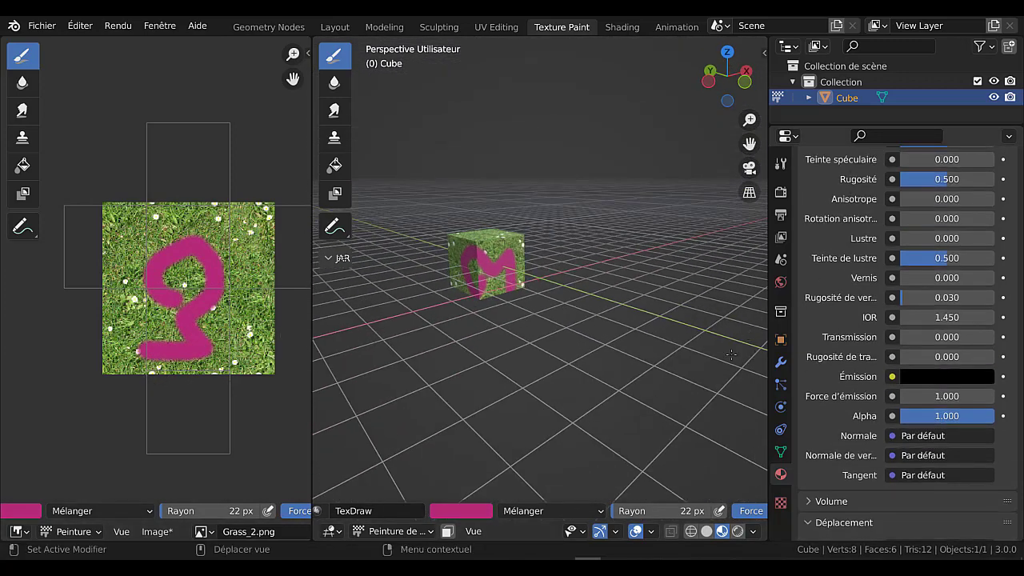
scroll(477, 340, up, 2)
scroll(477, 338, up, 2)
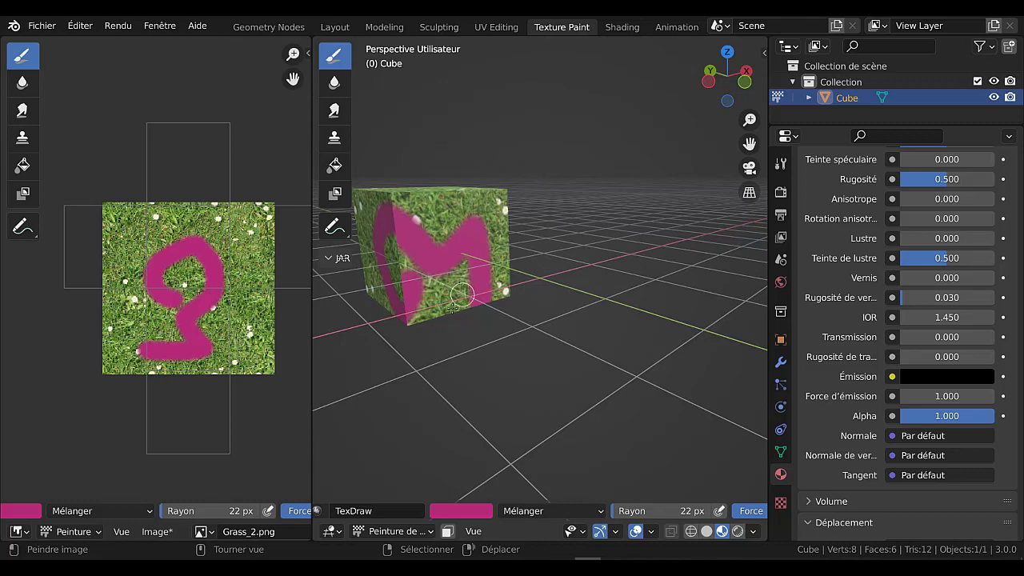
shift+middle_drag(466, 313, 554, 357)
scroll(552, 372, up, 2)
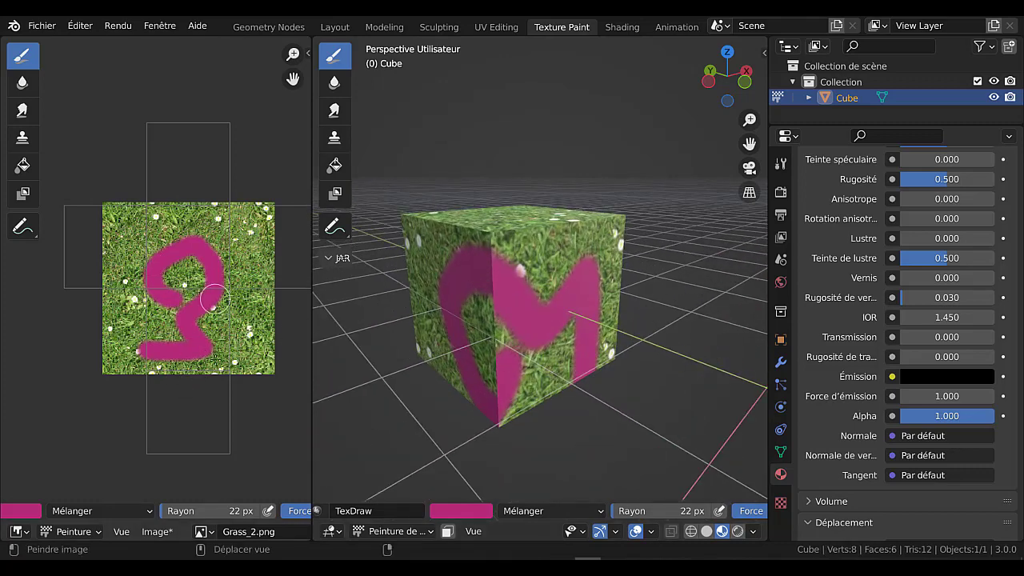
mouse_move(216, 360)
mouse_down()
mouse_move(233, 343)
mouse_move(235, 265)
mouse_move(210, 233)
mouse_move(170, 241)
mouse_up()
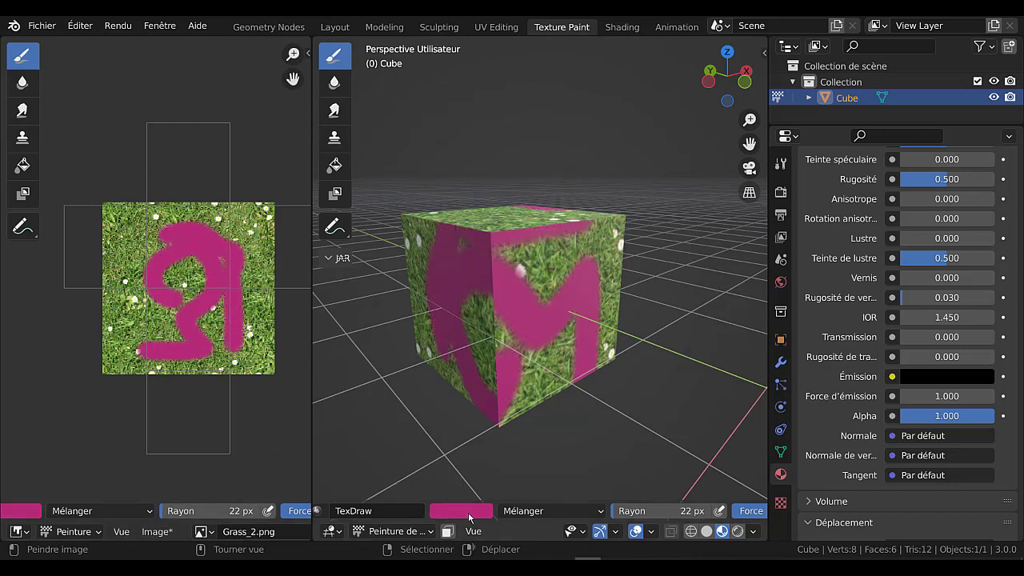
Set the brush colour to green and its radius to 99 px, and paint over the outer areas of Grass_2.png.
click(468, 512)
click(462, 343)
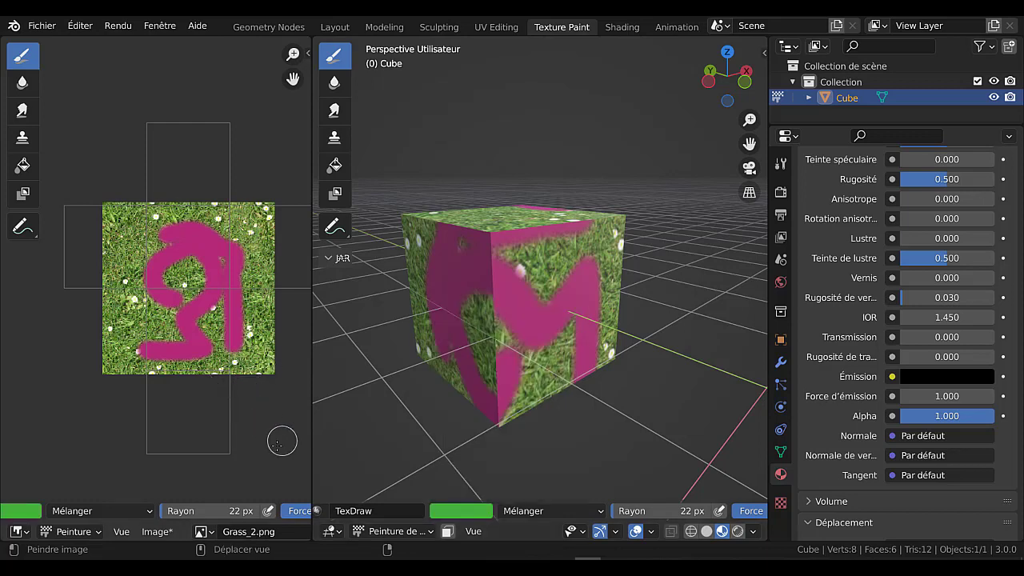
key(f)
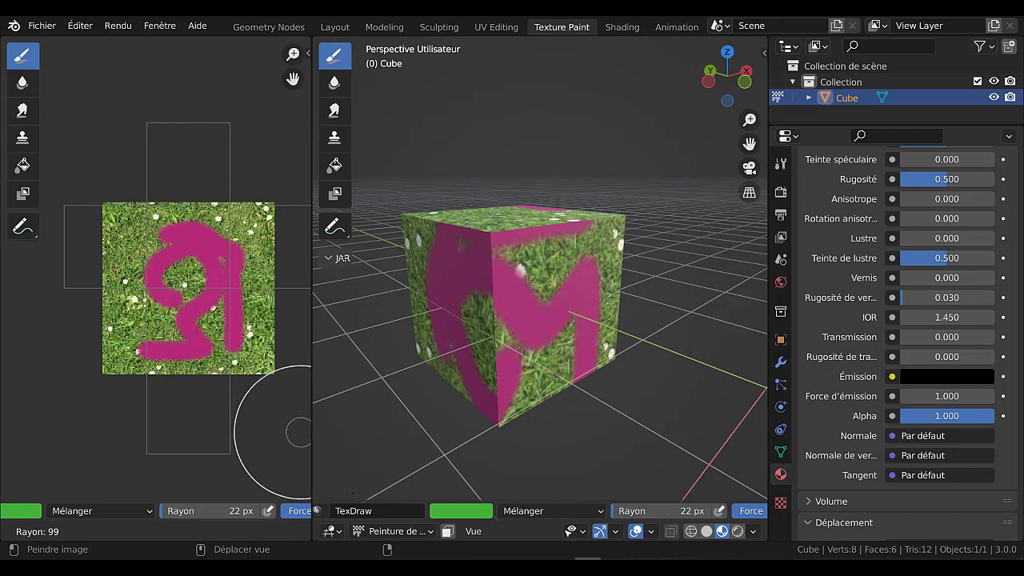
click(232, 404)
mouse_move(241, 378)
mouse_down()
mouse_move(270, 206)
mouse_move(271, 278)
mouse_move(112, 212)
mouse_move(72, 292)
mouse_move(60, 420)
mouse_move(108, 416)
mouse_move(186, 382)
mouse_up()
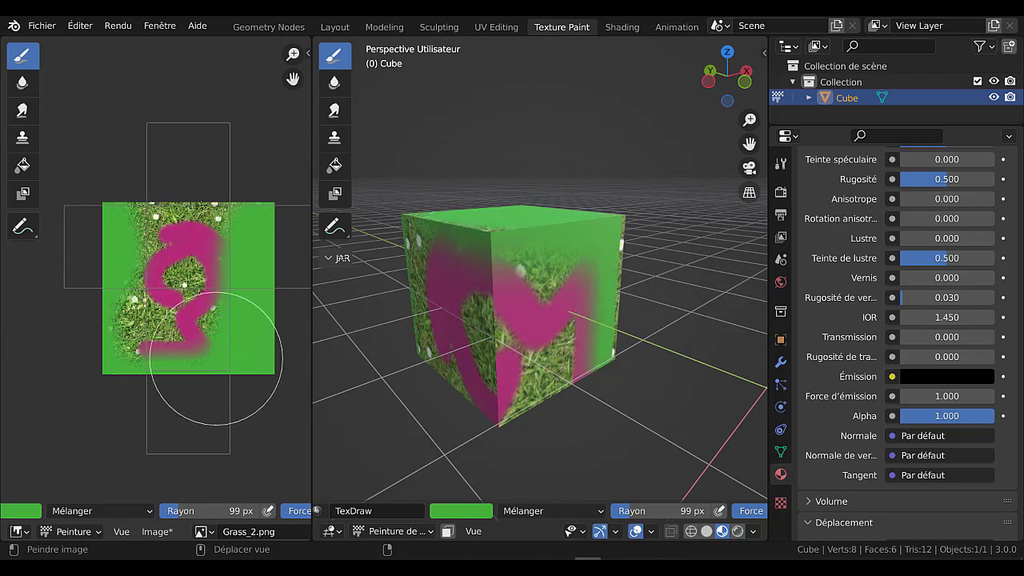
drag(190, 148, 149, 229)
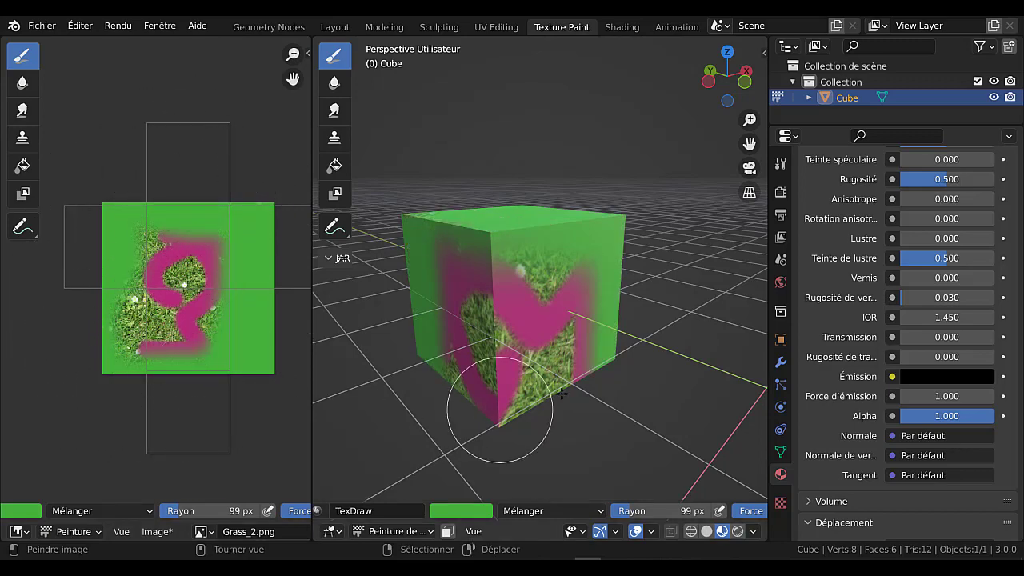
Set the brush to light grey with a 6 px radius, draw a small loop over the upper-left magenta curve, and check it around the cube.
mouse_move(457, 423)
middle_down()
mouse_move(477, 382)
mouse_move(440, 400)
middle_up()
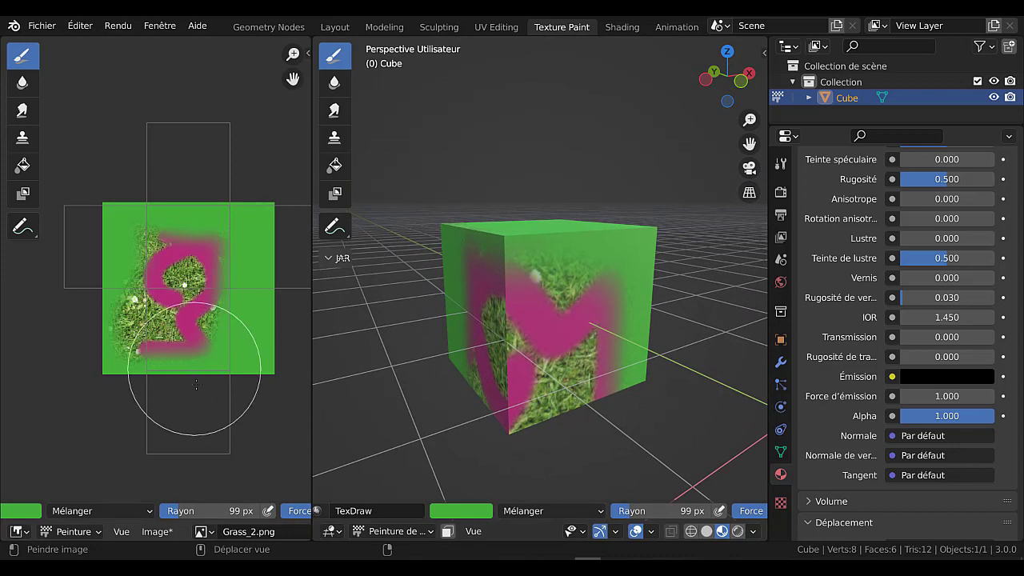
click(462, 511)
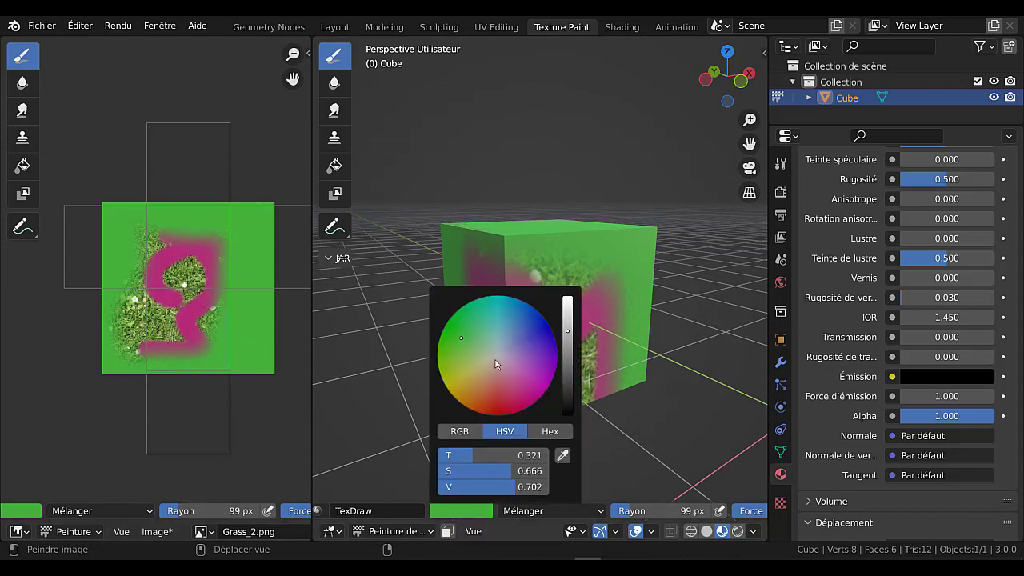
click(497, 353)
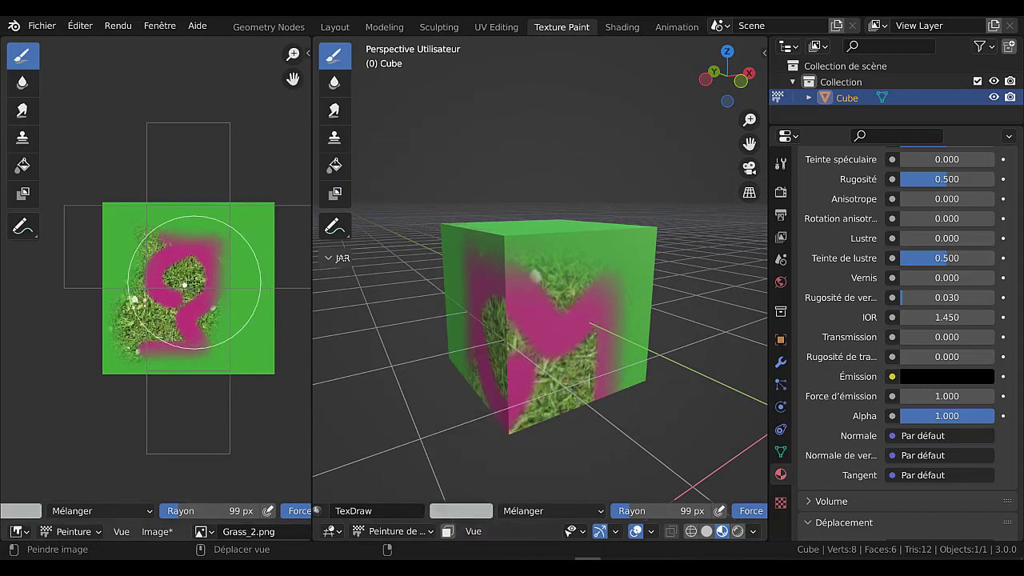
key(f)
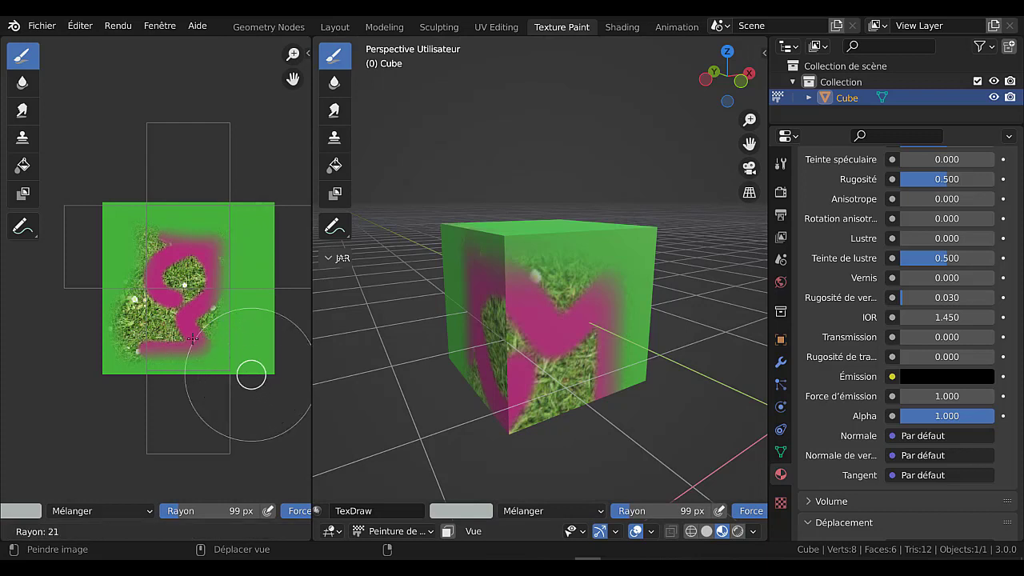
click(251, 374)
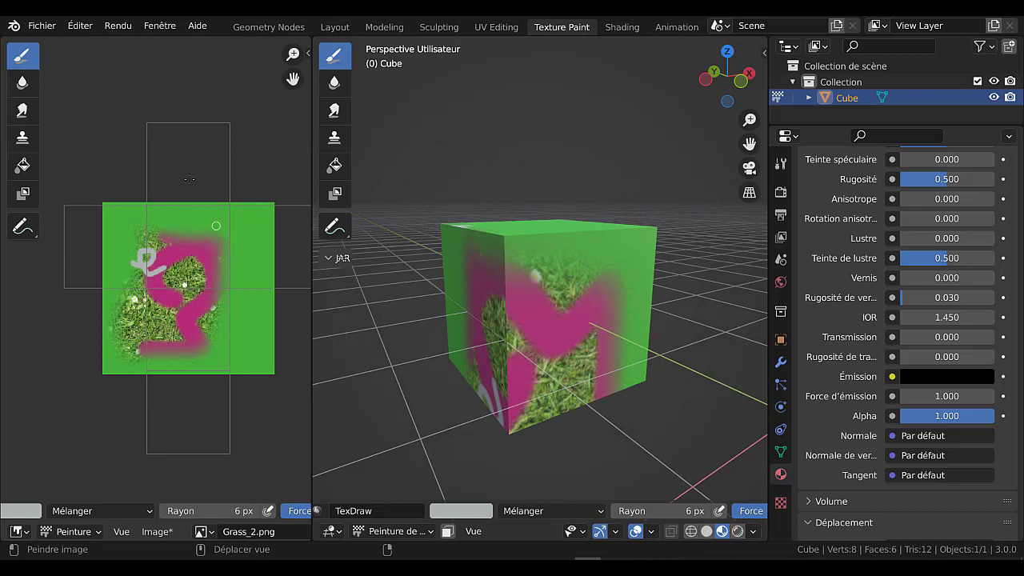
mouse_move(615, 192)
middle_down()
mouse_move(470, 241)
mouse_move(434, 168)
mouse_move(430, 180)
middle_up()
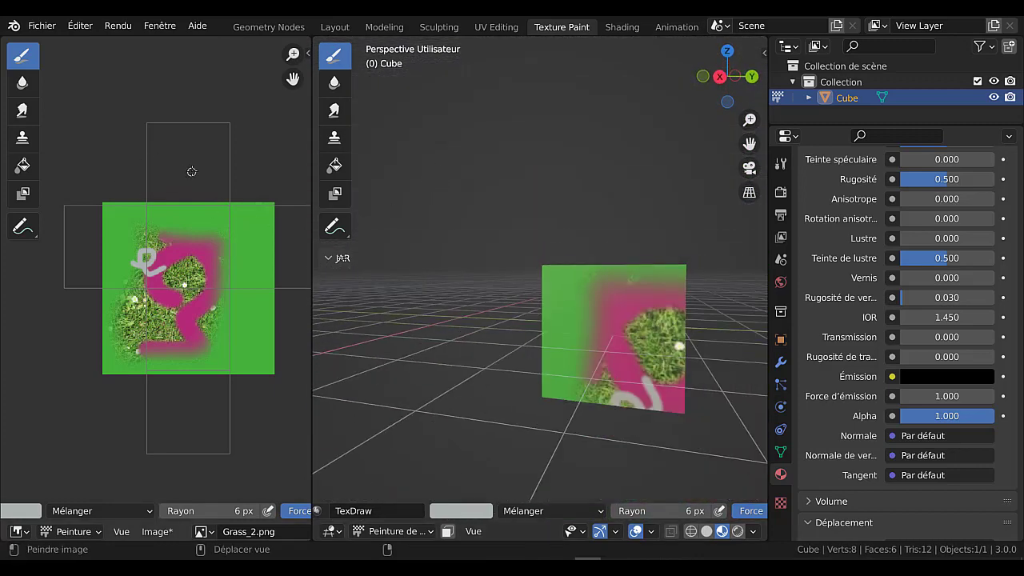
middle_drag(673, 340, 511, 339)
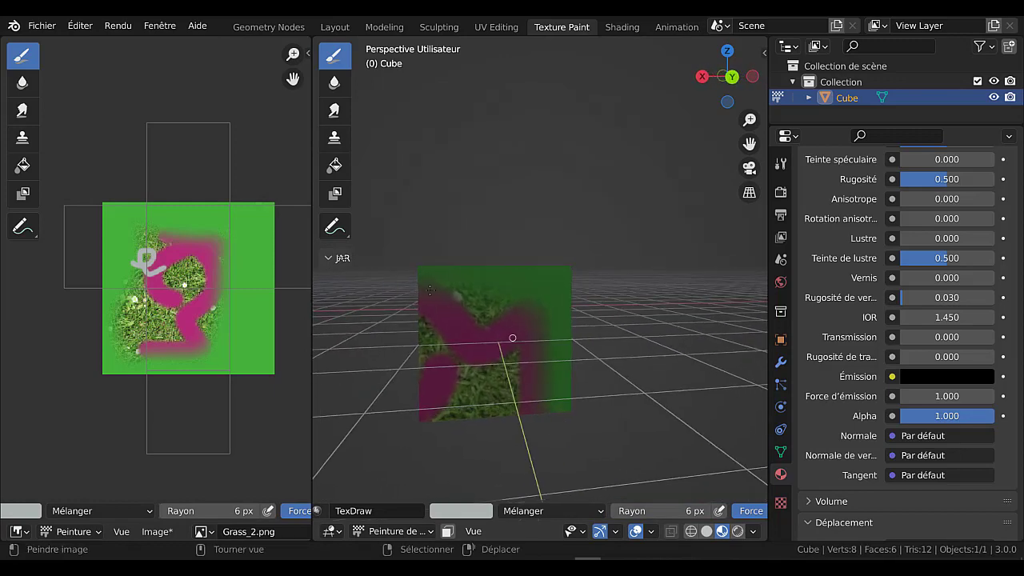
middle_drag(558, 309, 432, 304)
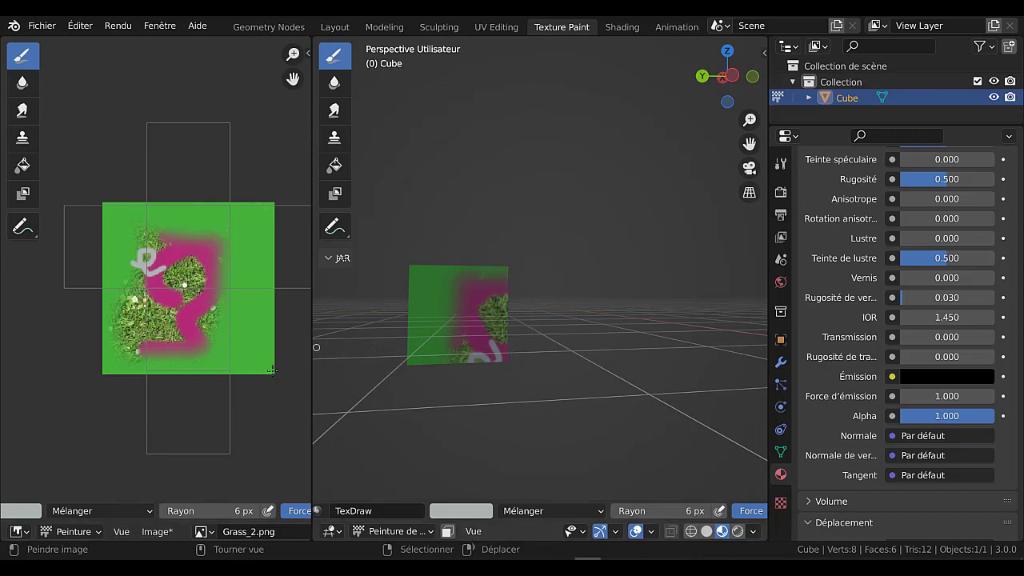
In the UV Editing workspace, scale the cube's whole UV layout to about 0.51 and leave Edit Mode.
click(497, 27)
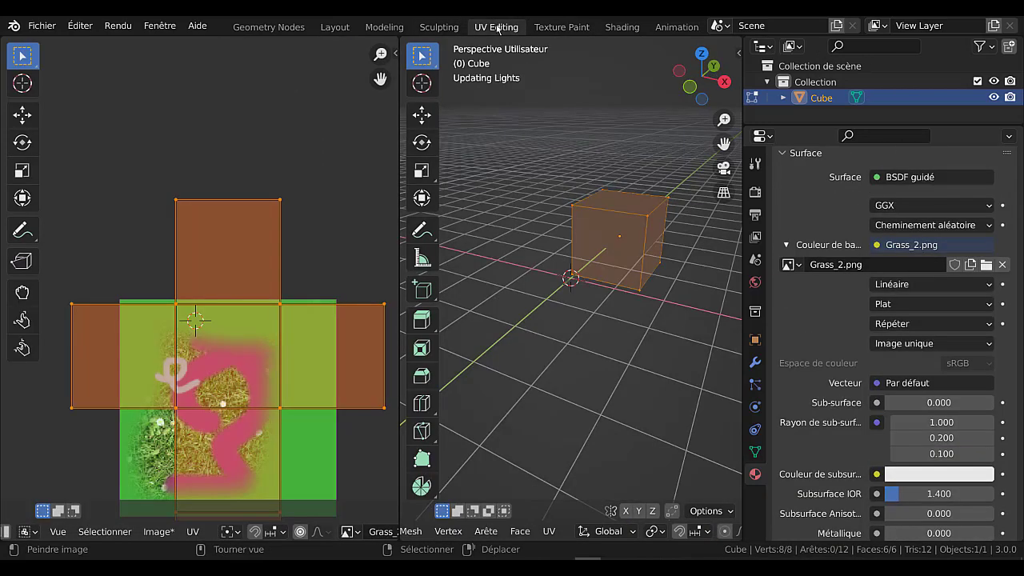
scroll(318, 380, down, 4)
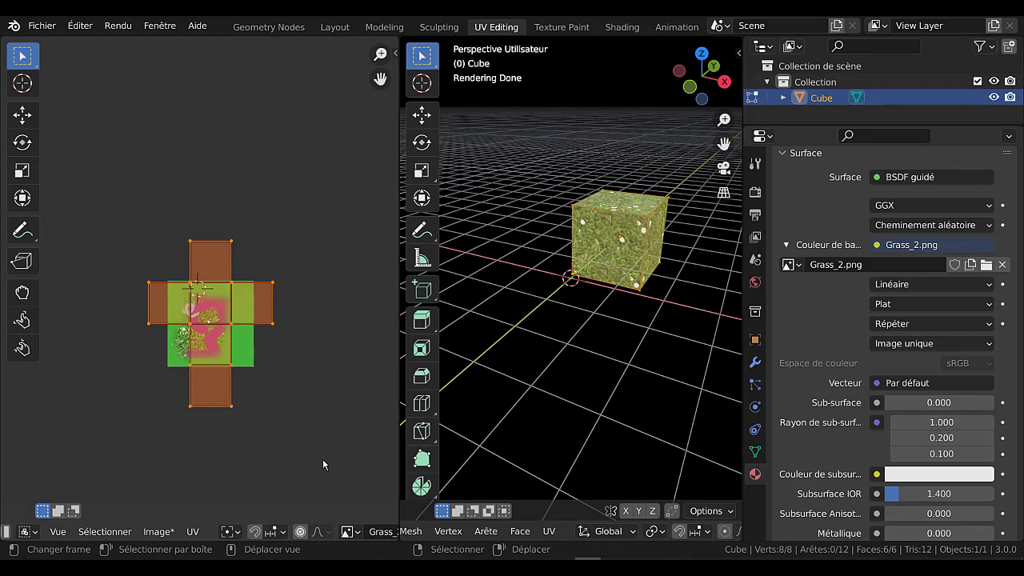
key(s)
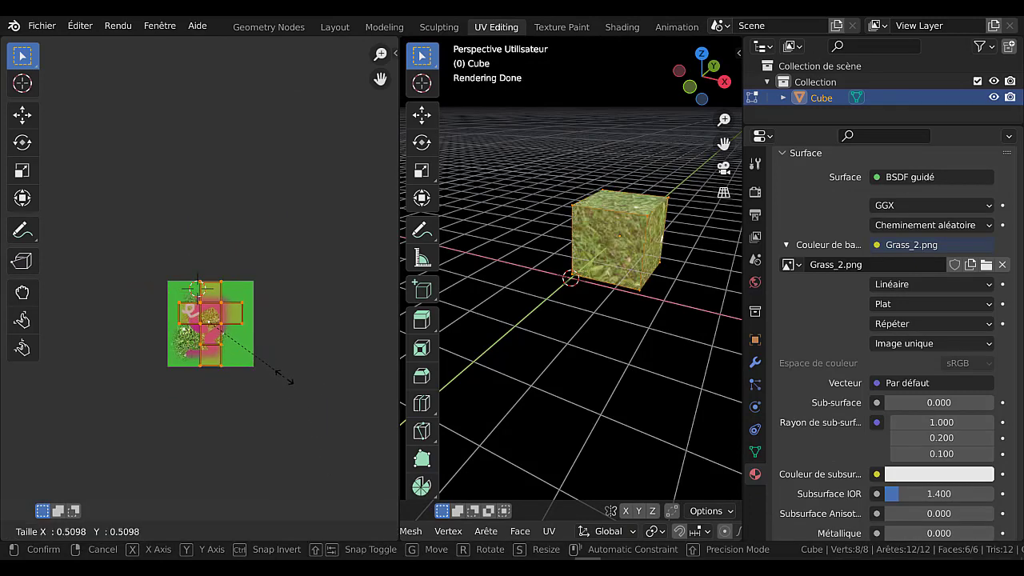
click(284, 376)
key(Tab)
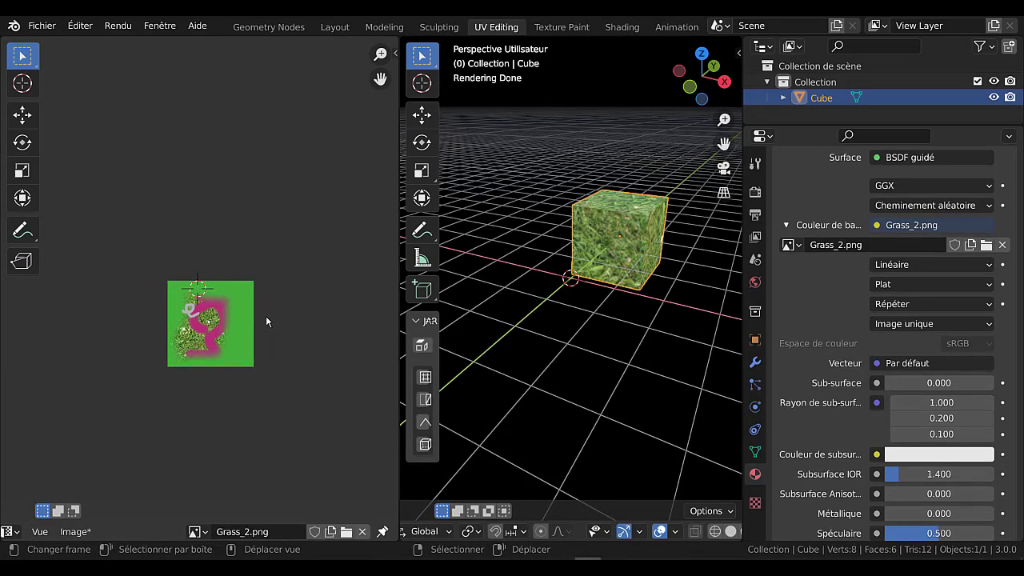
Set the 3D viewport to material preview shading and compare the cube's faces with the painted Grass_2.png.
scroll(265, 315, up, 3)
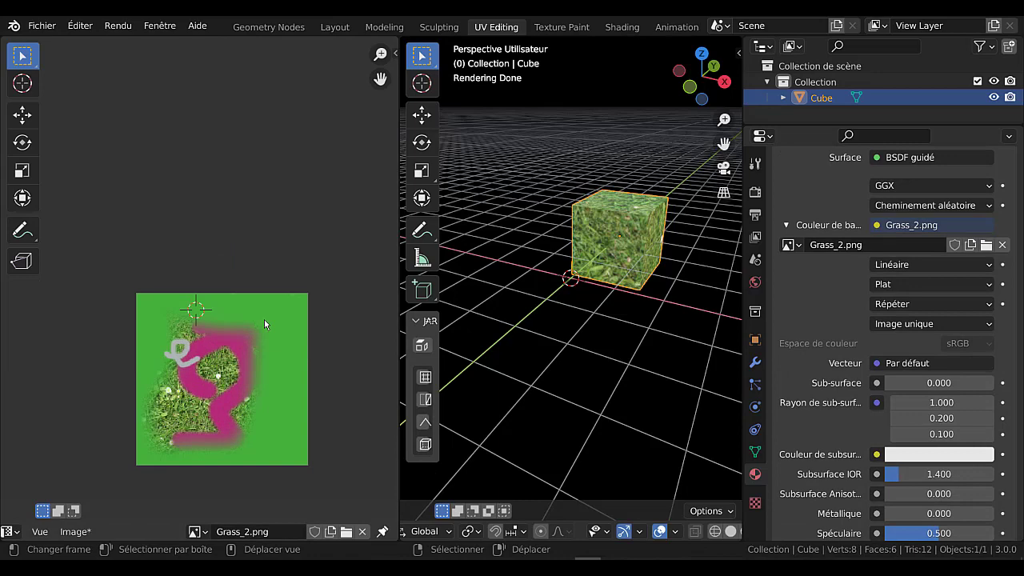
scroll(695, 538, down, 2)
click(677, 532)
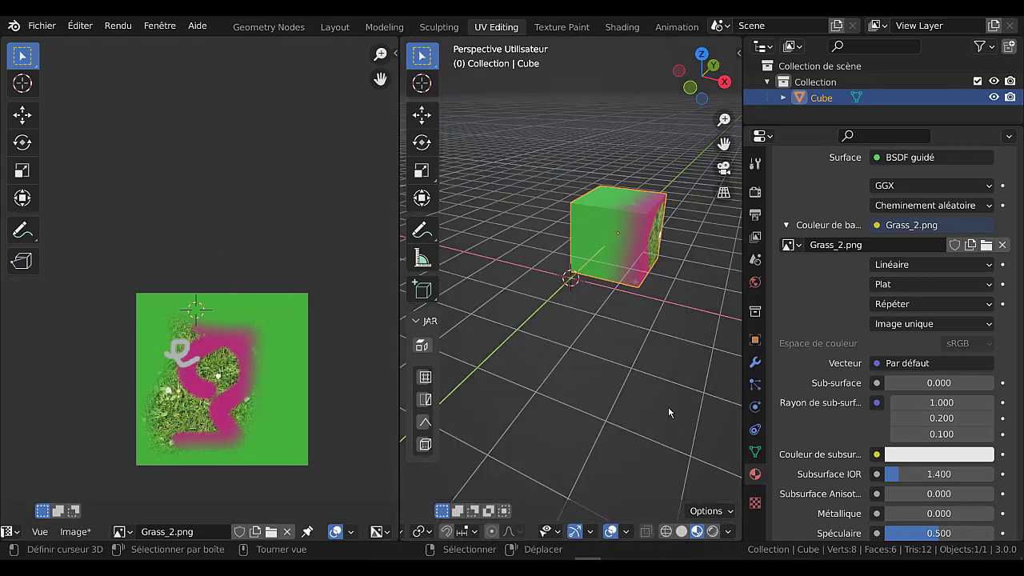
scroll(258, 397, up, 2)
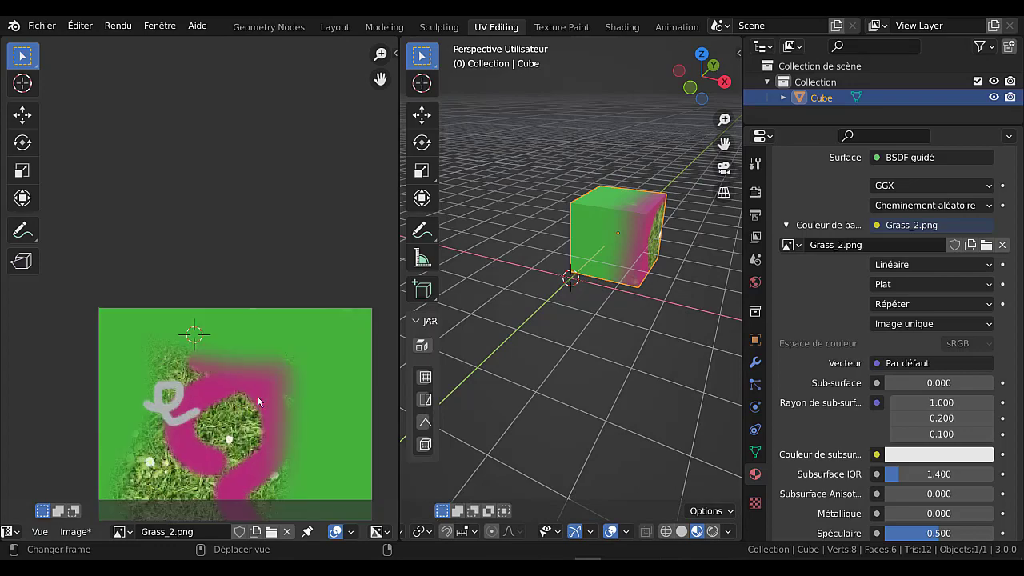
middle_drag(637, 289, 481, 232)
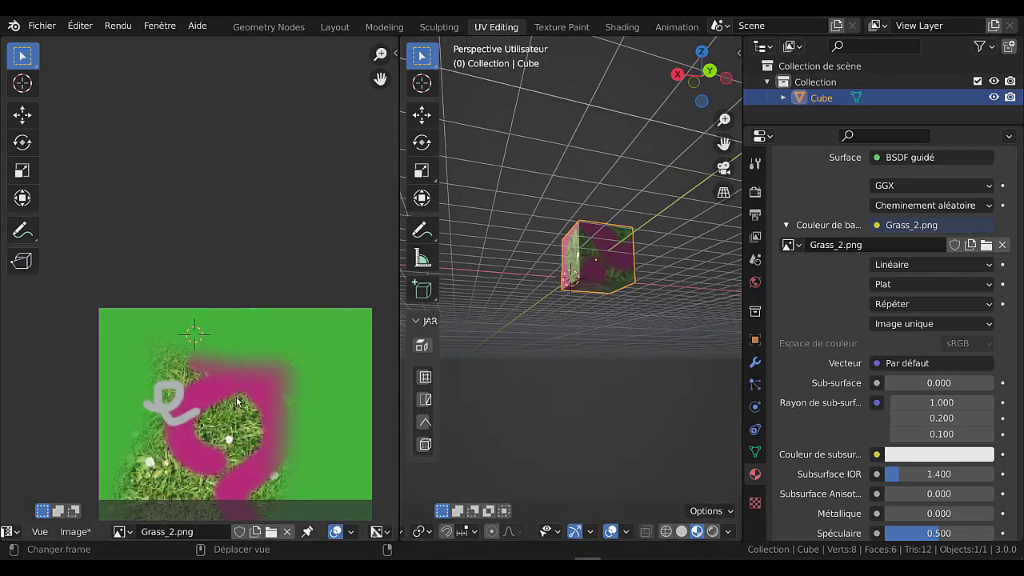
middle_drag(257, 435, 251, 332)
scroll(240, 334, up, 1)
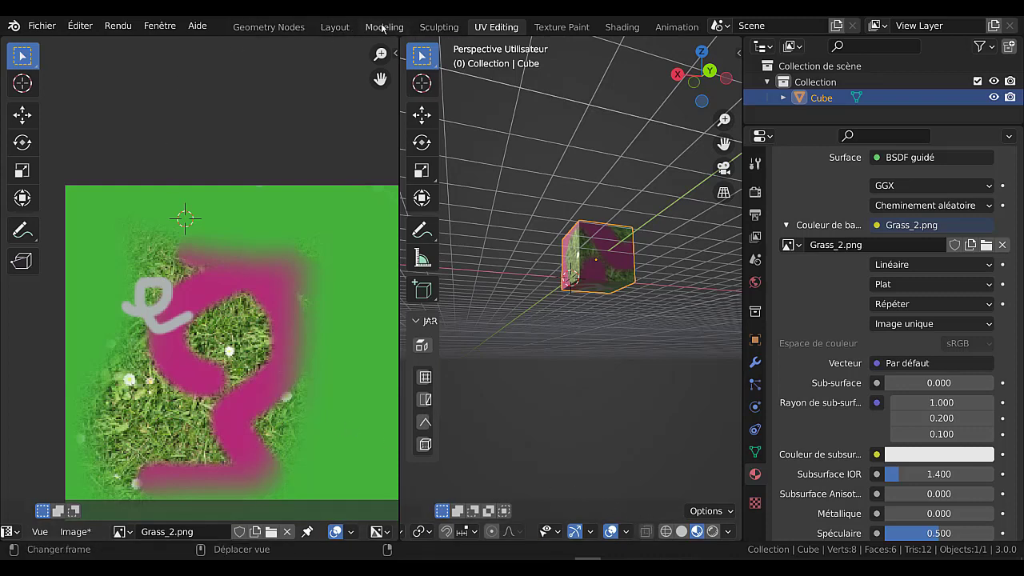
Return to the Texture Paint workspace and paint a light grey blob inside the magenta loop of Grass_2.png, with the matching cube face in view.
click(552, 27)
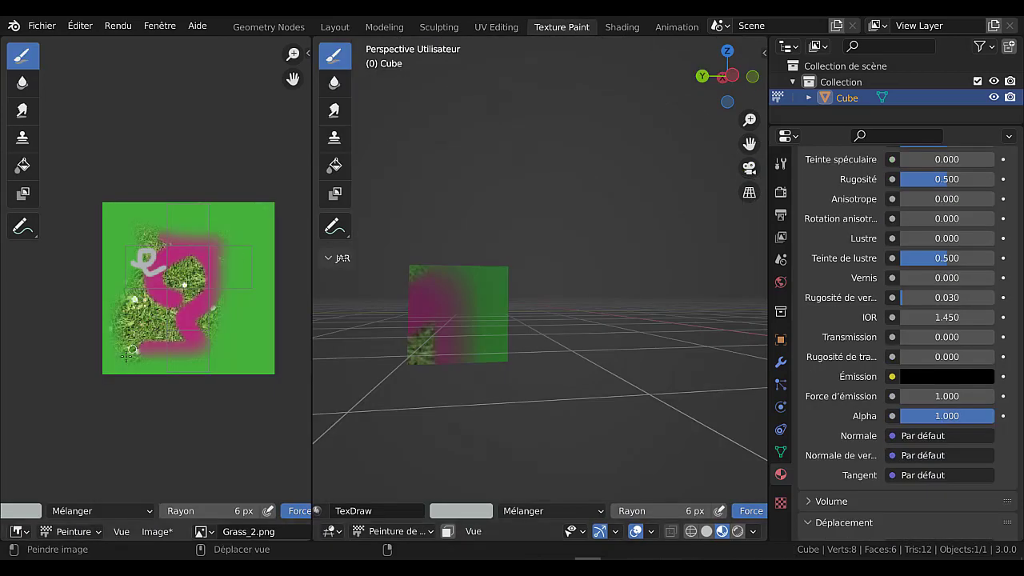
scroll(128, 352, up, 2)
mouse_move(220, 279)
mouse_down()
mouse_move(248, 269)
mouse_move(262, 276)
mouse_move(243, 272)
mouse_up()
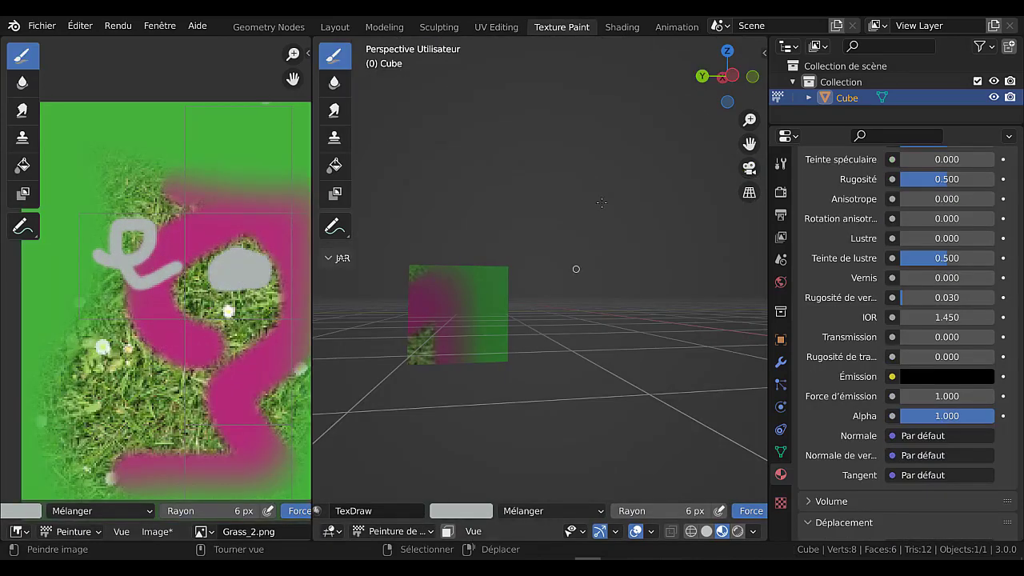
middle_drag(601, 199, 549, 83)
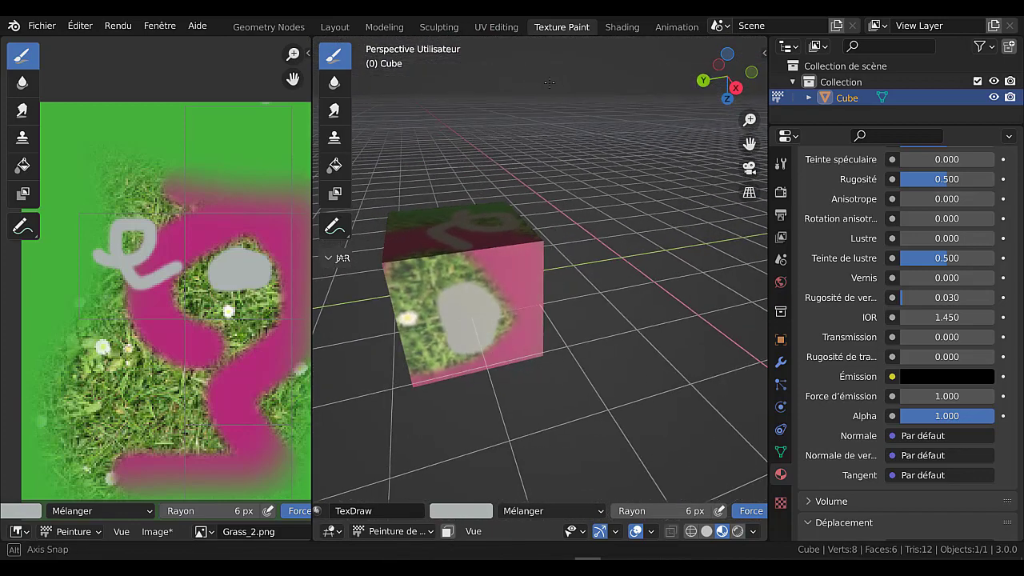
drag(225, 260, 251, 284)
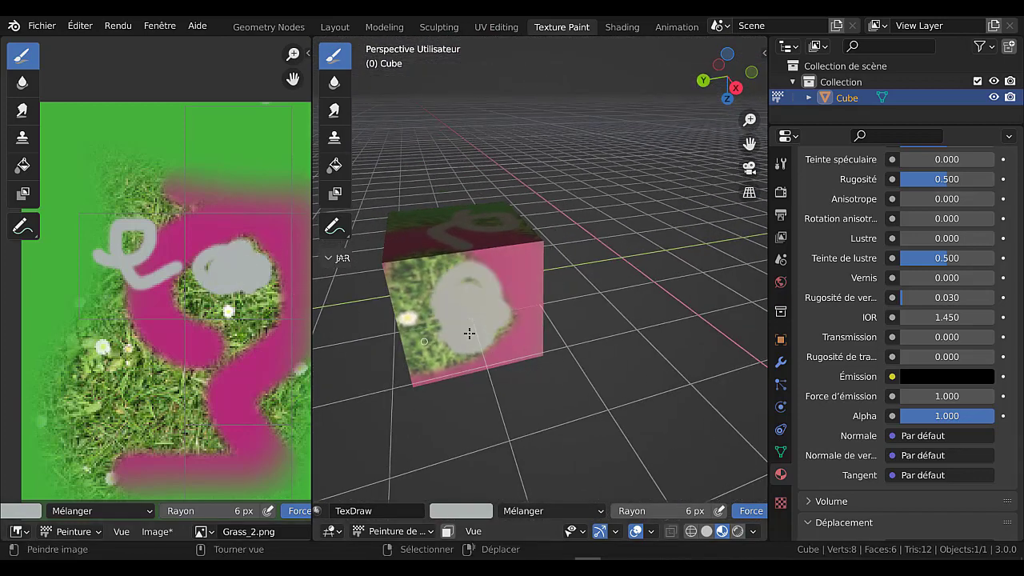
Scribble light grey over the magenta bend below the loop on Grass_2.png and bring the matching cube face into view.
scroll(211, 410, down, 4)
middle_drag(493, 320, 352, 336)
drag(201, 353, 214, 335)
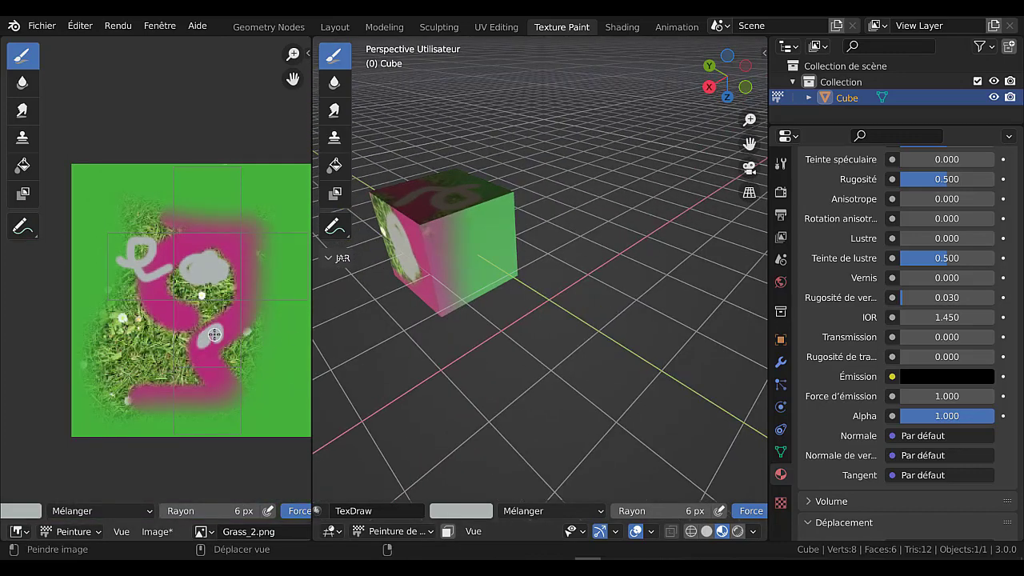
middle_drag(411, 308, 381, 350)
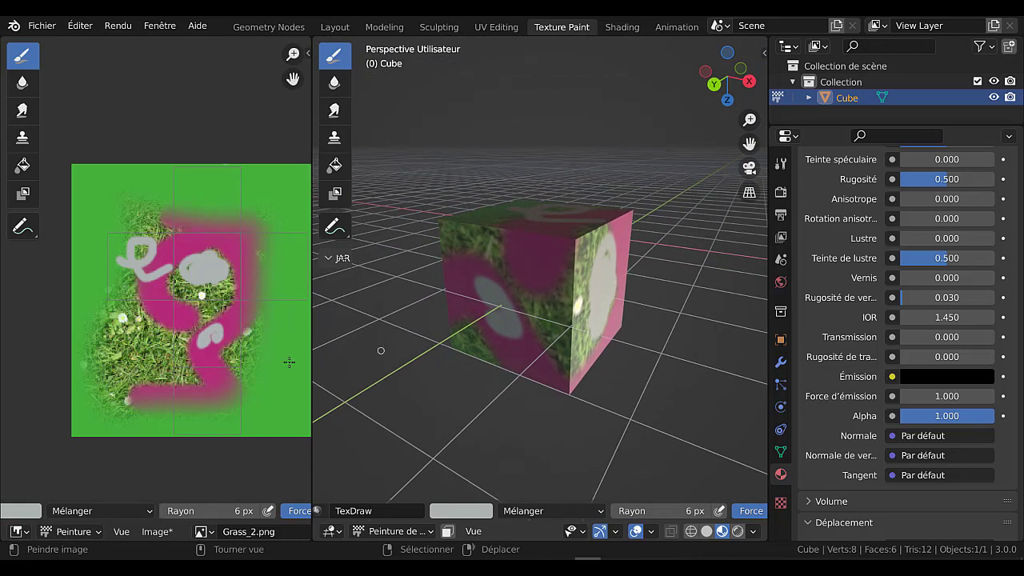
mouse_move(201, 334)
mouse_down()
mouse_move(232, 362)
mouse_move(234, 343)
mouse_up()
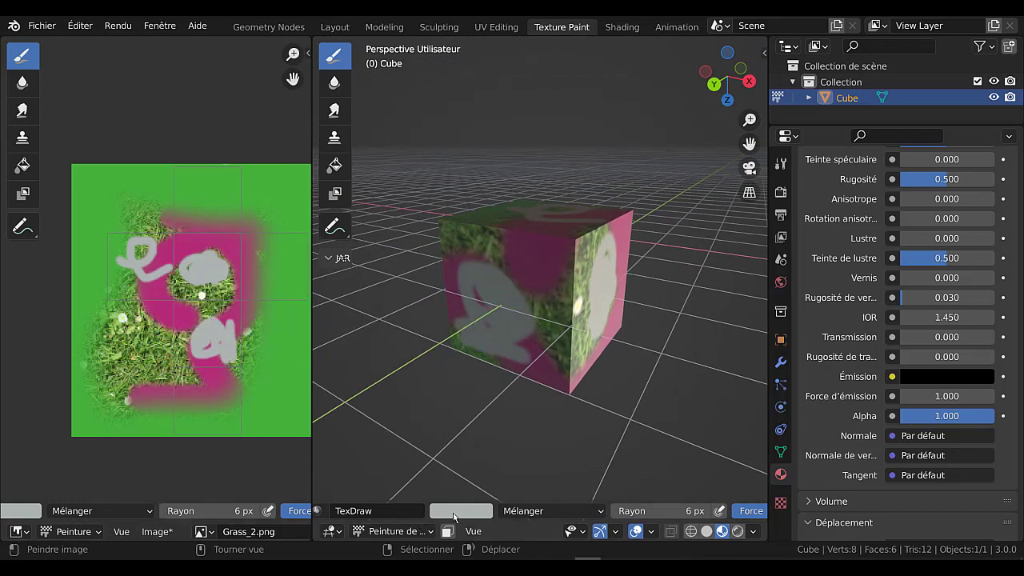
Set the brush colour to white and draw large overlapping loops and a vertical stroke across the middle of Grass_2.png, checking them on the cube.
click(454, 513)
drag(567, 344, 567, 298)
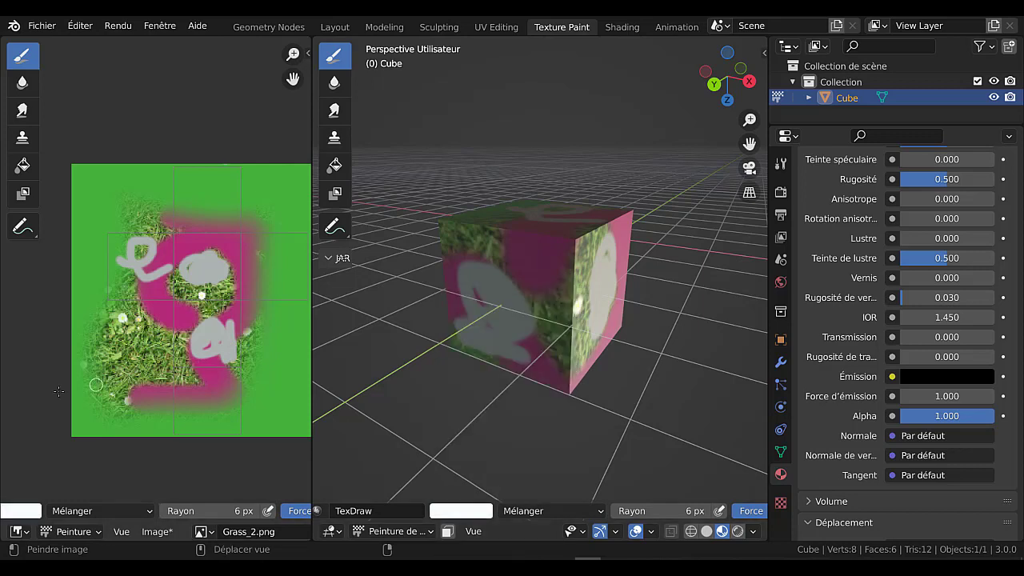
mouse_move(156, 343)
mouse_down()
mouse_move(237, 237)
mouse_move(256, 348)
mouse_move(240, 225)
mouse_move(164, 344)
mouse_move(238, 326)
mouse_move(236, 344)
mouse_up()
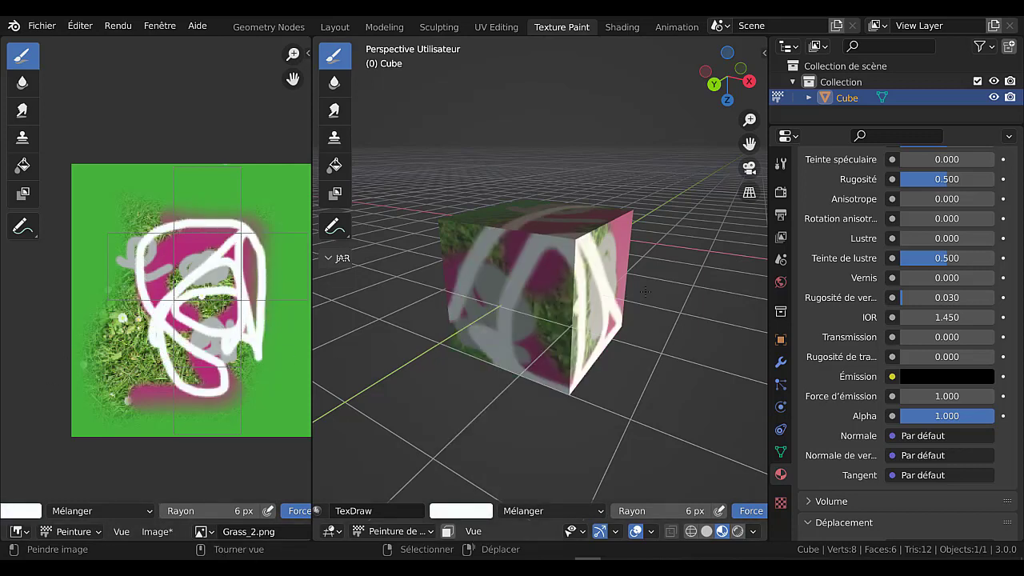
mouse_move(686, 299)
middle_down()
mouse_move(416, 273)
mouse_move(623, 369)
middle_up()
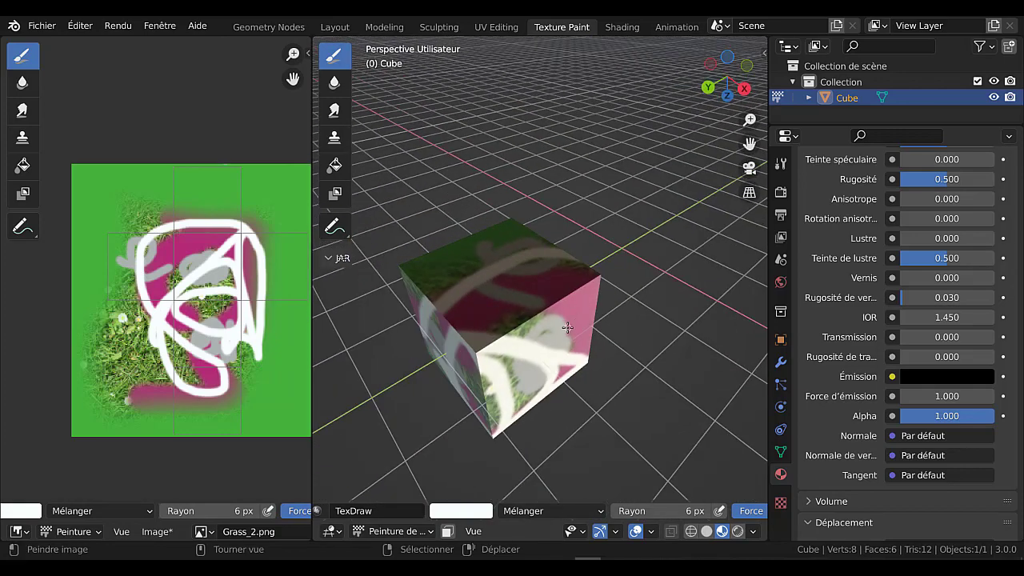
middle_drag(546, 341, 496, 319)
scroll(578, 277, up, 3)
scroll(577, 277, down, 4)
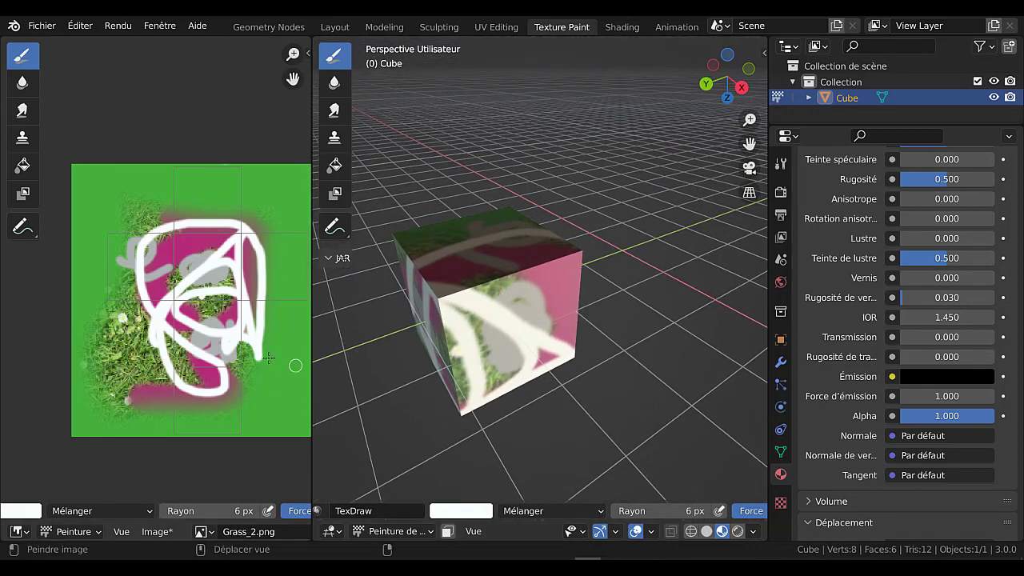
mouse_move(244, 252)
mouse_down()
mouse_move(243, 242)
mouse_move(248, 325)
mouse_up()
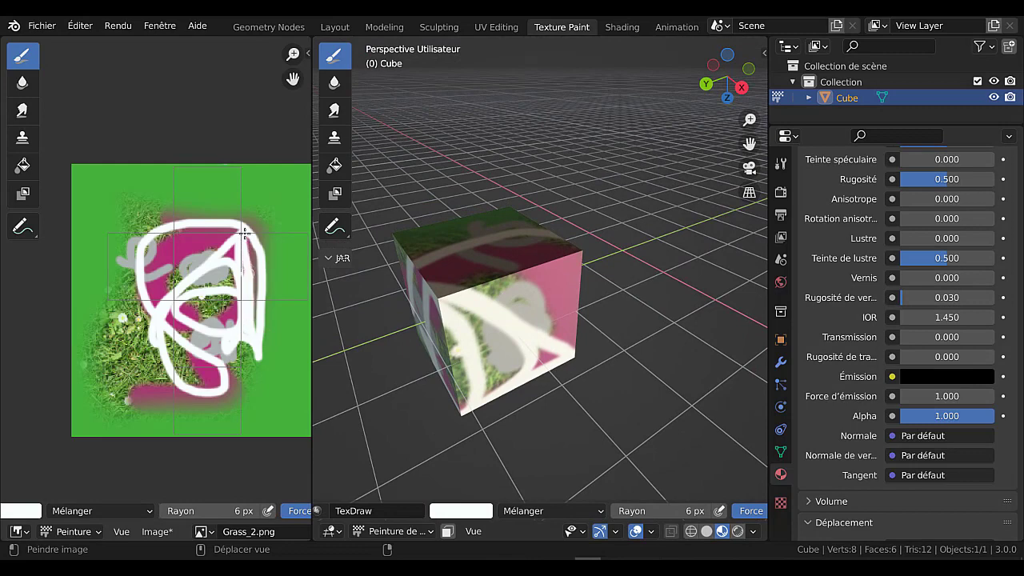
Widen the image editor and set the brush's stroke method to Aérographe.
drag(314, 488, 444, 458)
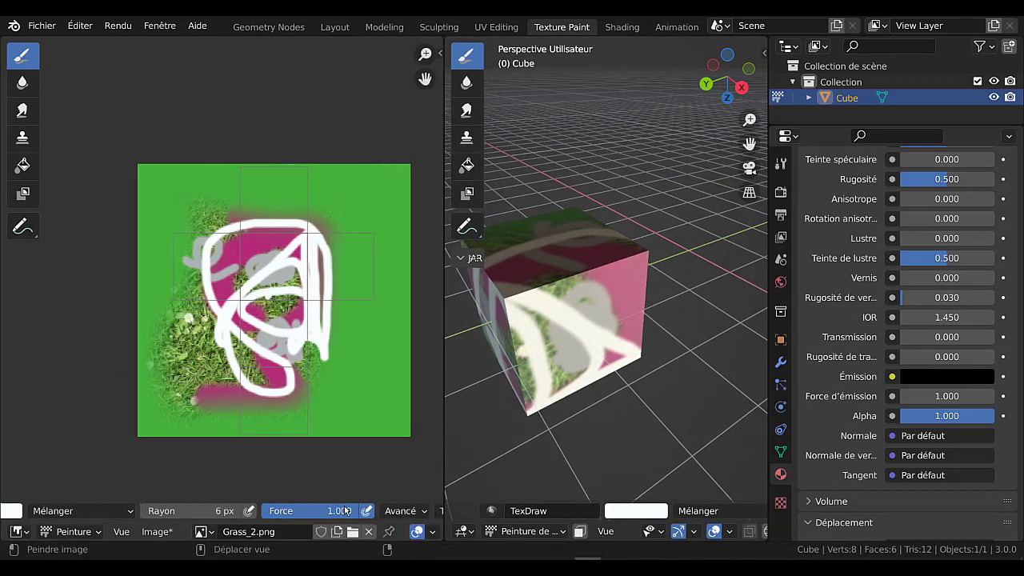
scroll(346, 510, down, 5)
click(261, 511)
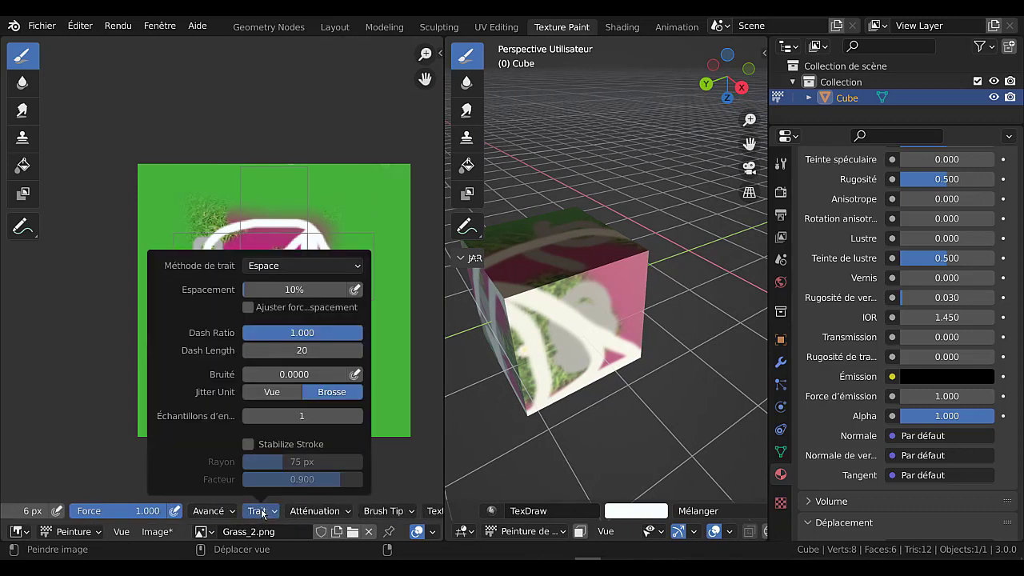
click(292, 267)
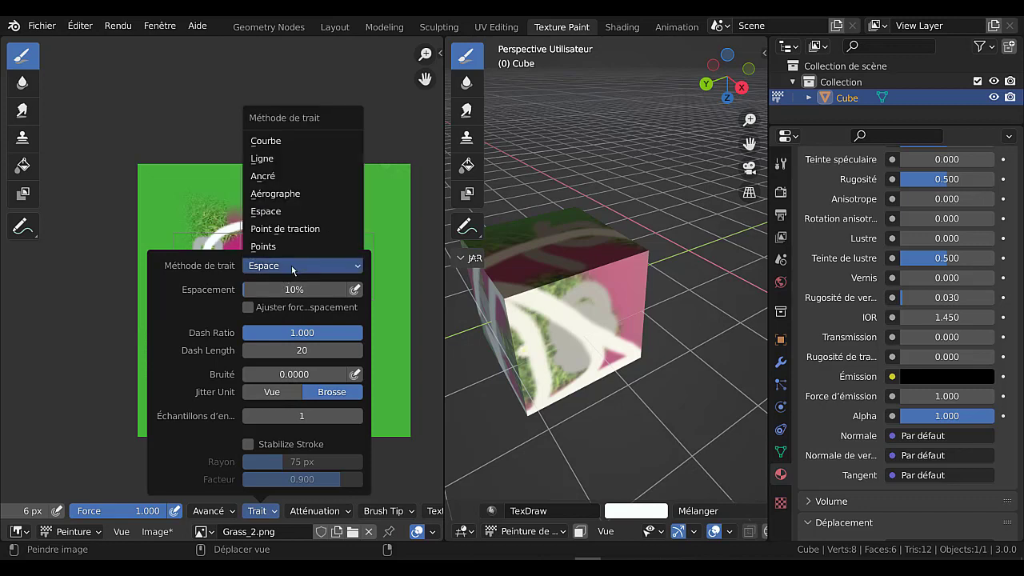
click(274, 194)
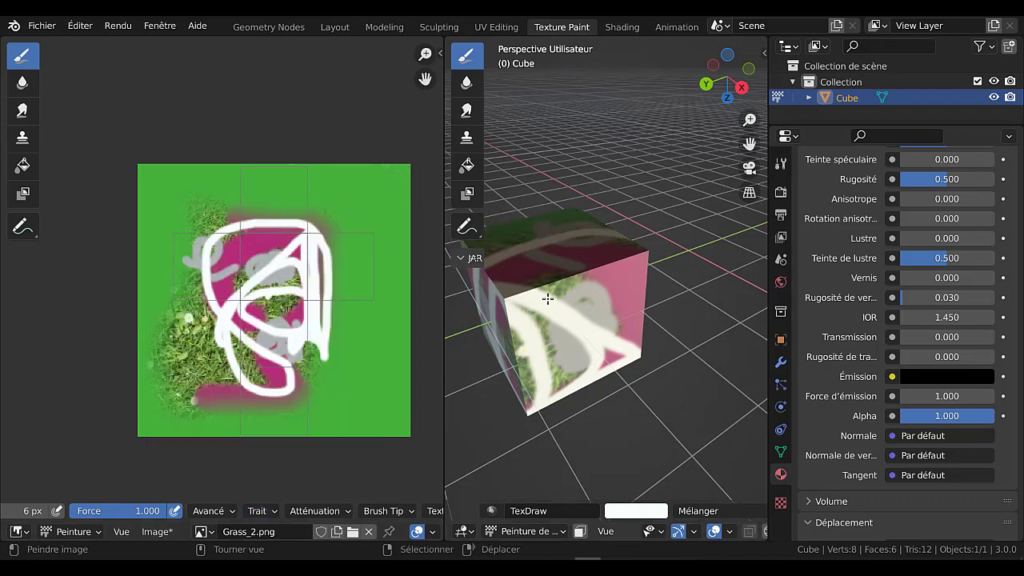
Spray scattered white dots on the cube's magenta and green faces and on the lower and right parts of Grass_2.png.
mouse_move(576, 266)
mouse_down()
mouse_move(642, 325)
mouse_move(632, 318)
mouse_move(640, 293)
mouse_move(635, 306)
mouse_up()
middle_drag(578, 340, 590, 252)
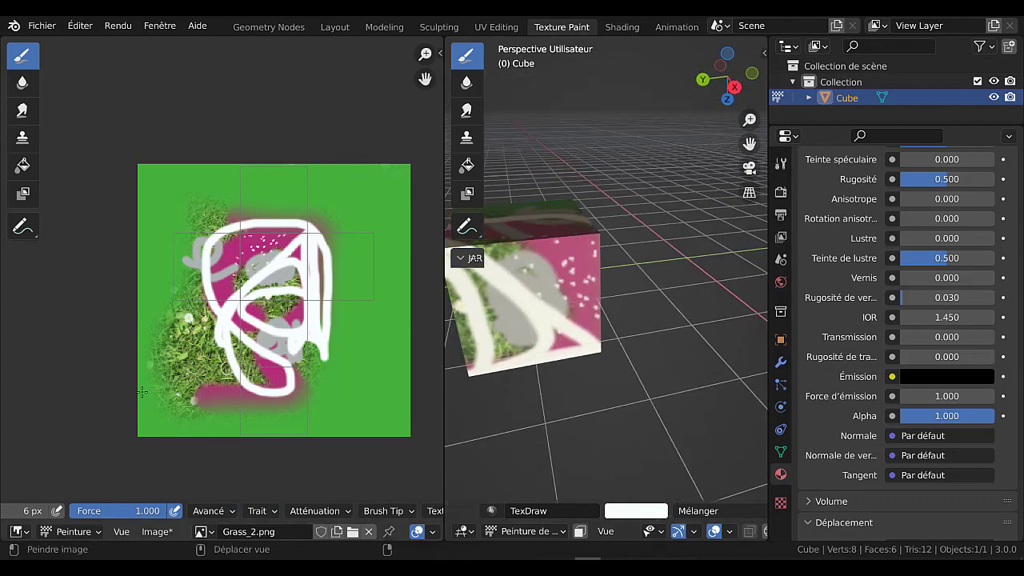
drag(272, 375, 271, 410)
drag(342, 257, 367, 250)
mouse_move(679, 313)
middle_down()
mouse_move(565, 356)
mouse_move(494, 295)
middle_up()
mouse_move(550, 232)
mouse_down()
mouse_move(549, 247)
mouse_move(605, 216)
mouse_up()
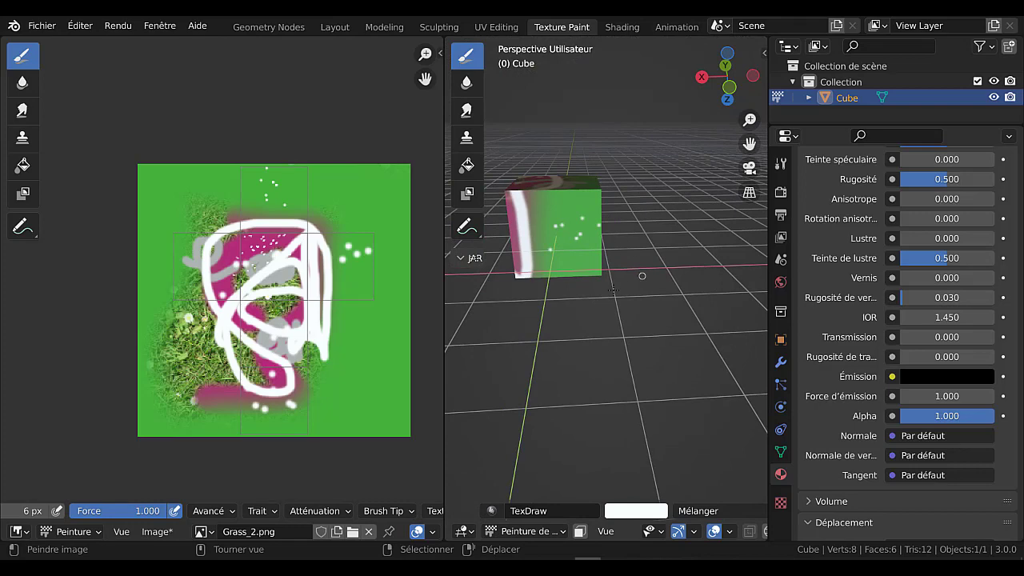
Frame the cube's green face closer and add six single white dots among the sprayed ones.
scroll(560, 241, up, 3)
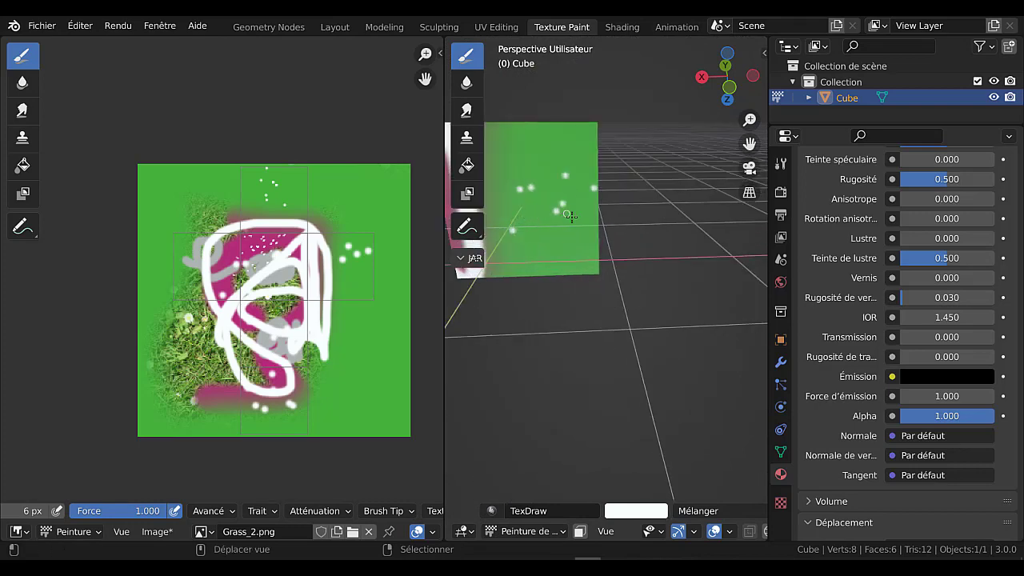
scroll(563, 237, down, 3)
middle_drag(659, 309, 624, 292)
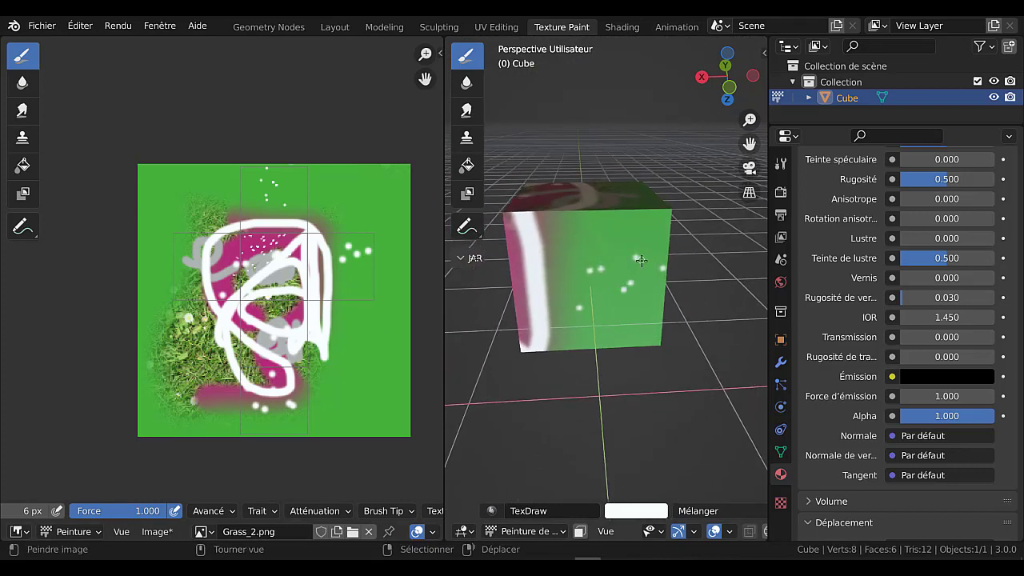
click(577, 252)
click(595, 265)
click(610, 255)
click(618, 252)
click(621, 306)
click(636, 284)
Set the stroke method to Ligne and draw two crossing white diagonals on the cube's green face.
click(256, 510)
click(296, 326)
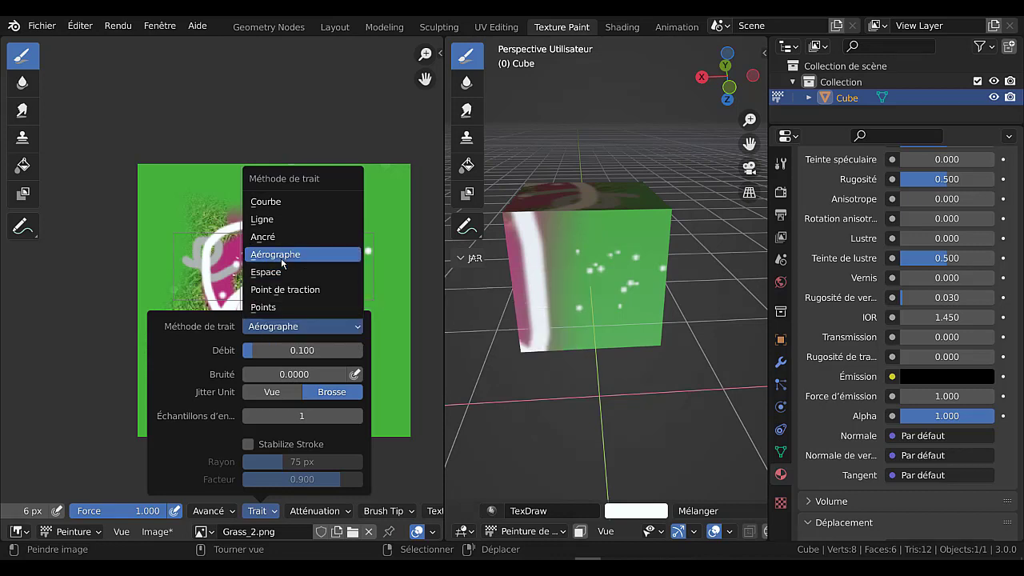
click(263, 218)
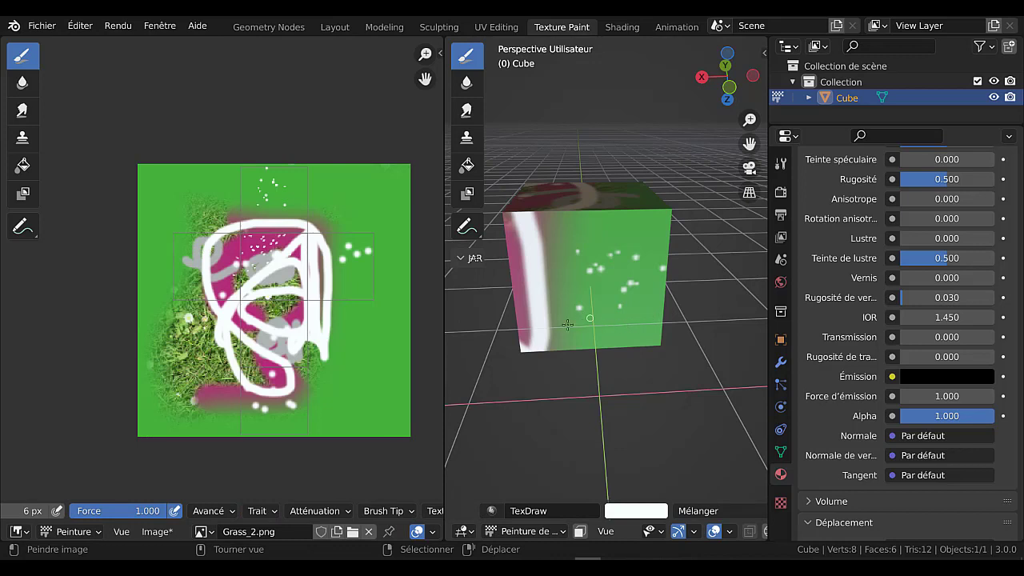
drag(563, 325, 640, 233)
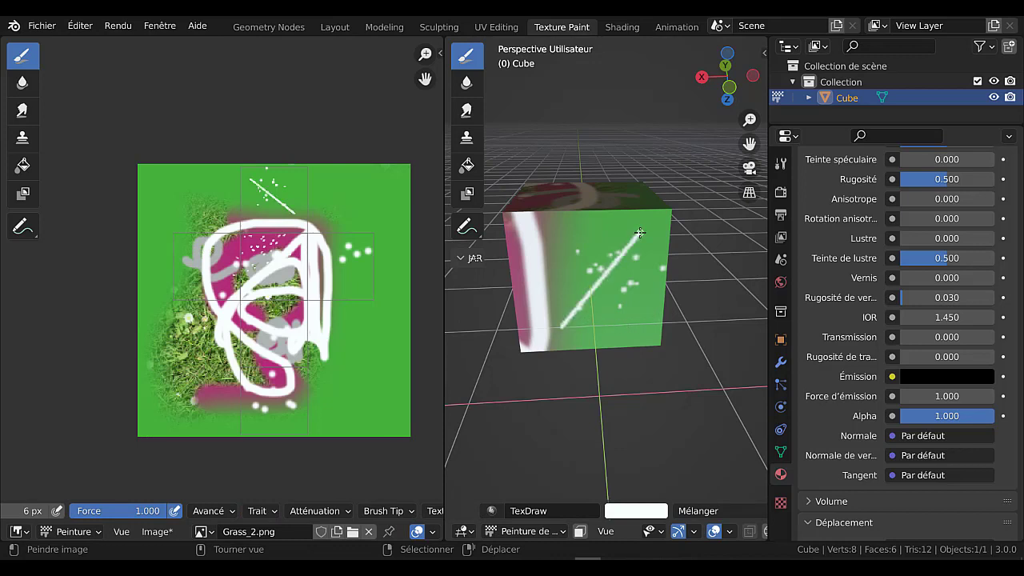
drag(577, 237, 663, 315)
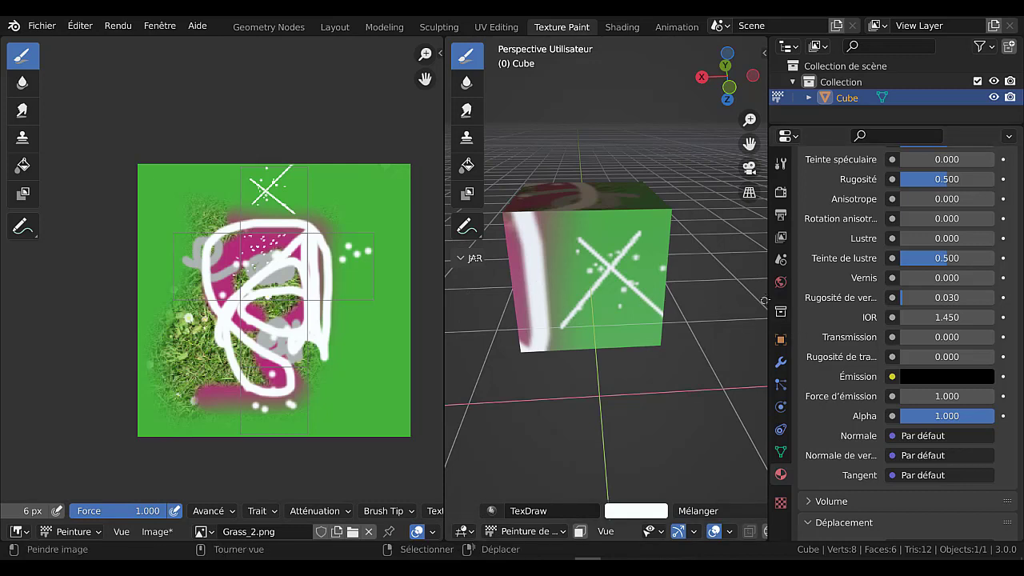
Enlarge the 3D viewport by narrowing the properties and image editor areas, and inspect the painted cube from another side.
middle_drag(645, 213, 596, 286)
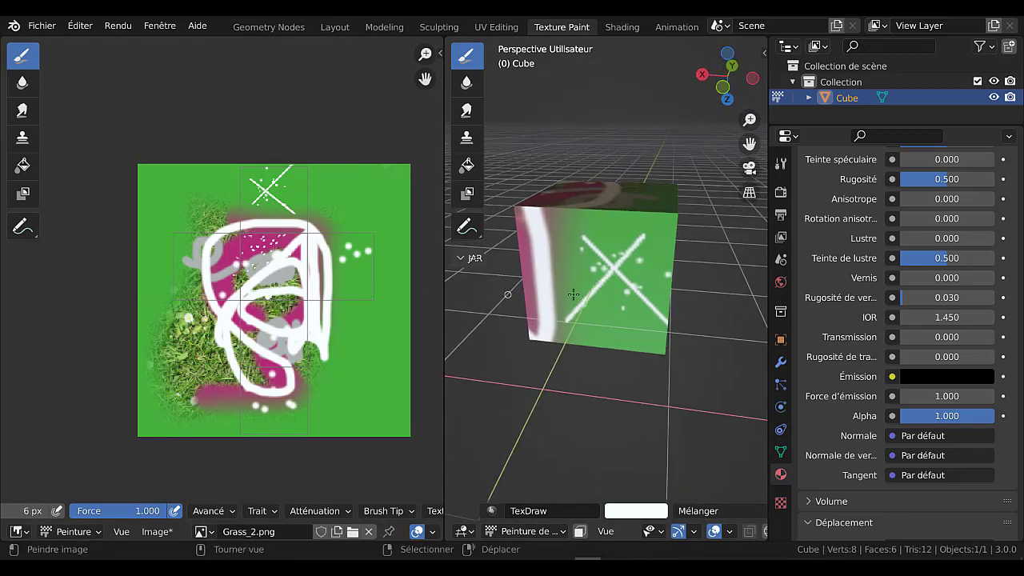
drag(766, 299, 865, 300)
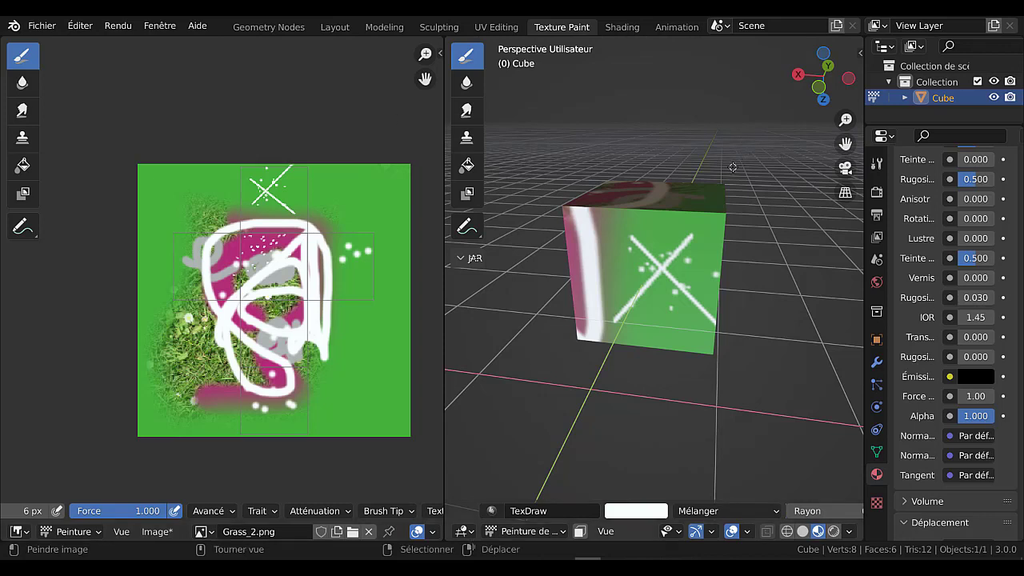
shift+right_click(534, 387)
drag(862, 301, 899, 306)
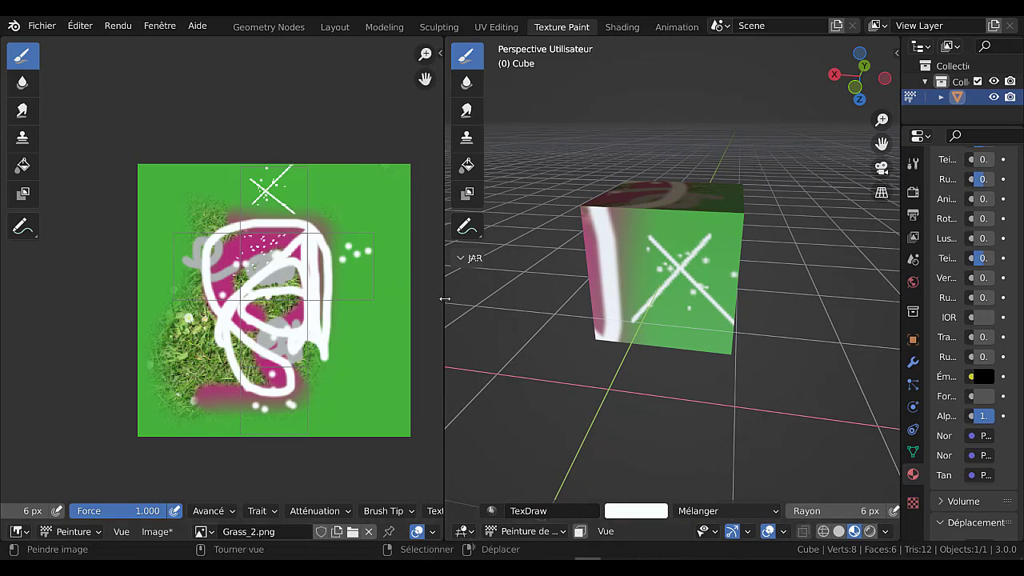
drag(445, 299, 406, 303)
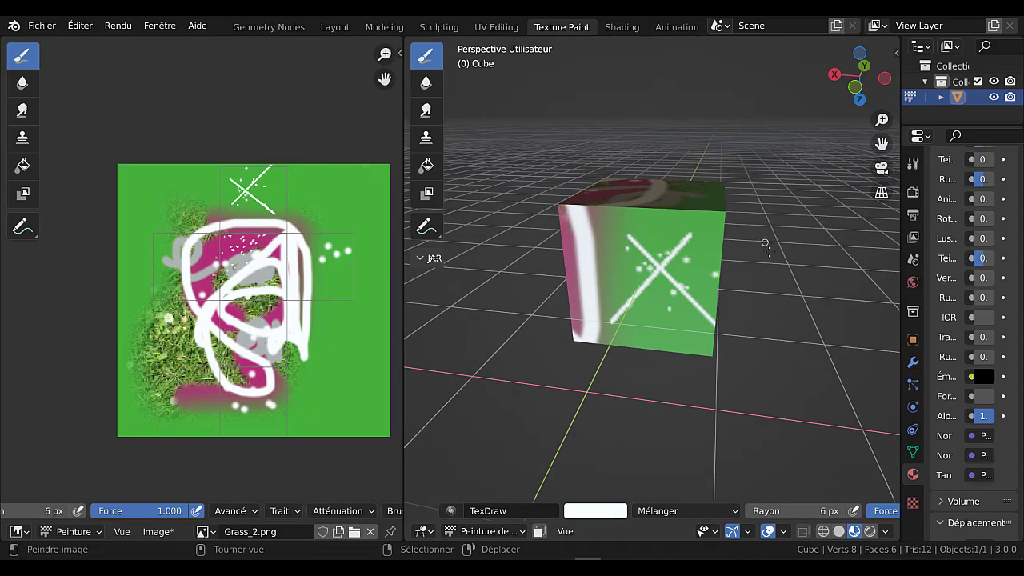
mouse_move(769, 214)
middle_down()
mouse_move(618, 239)
mouse_move(773, 280)
mouse_move(640, 272)
middle_up()
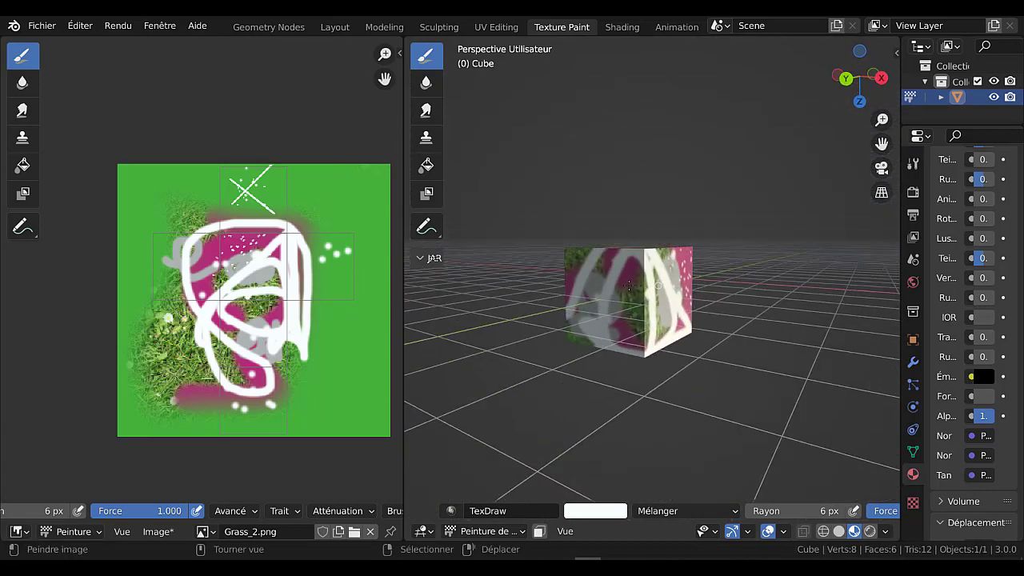
scroll(625, 287, up, 4)
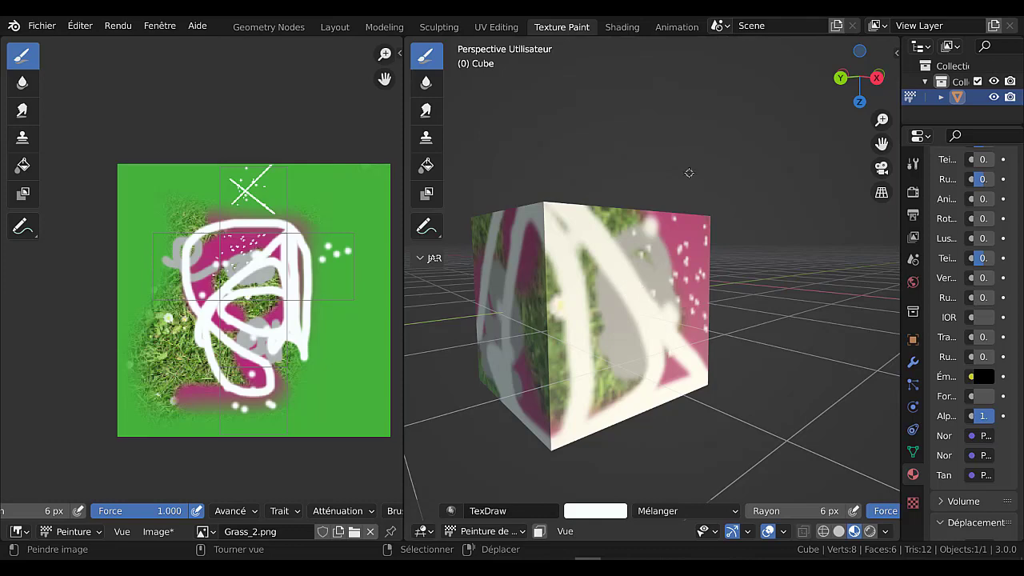